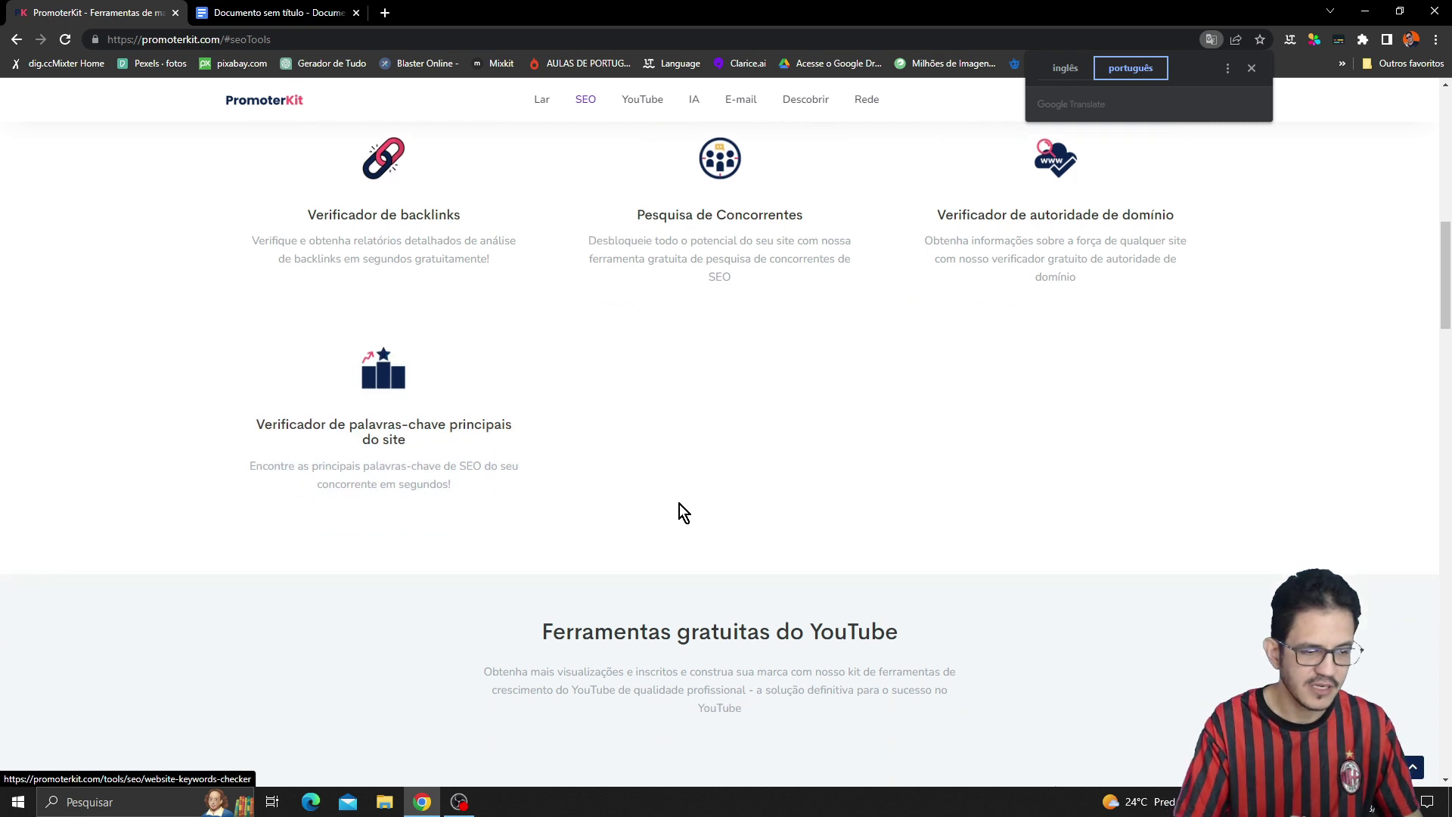
Browse the PromoterKit SEO and YouTube tool listings and open the YouTube title generator.
scroll(681, 512, "up", 8)
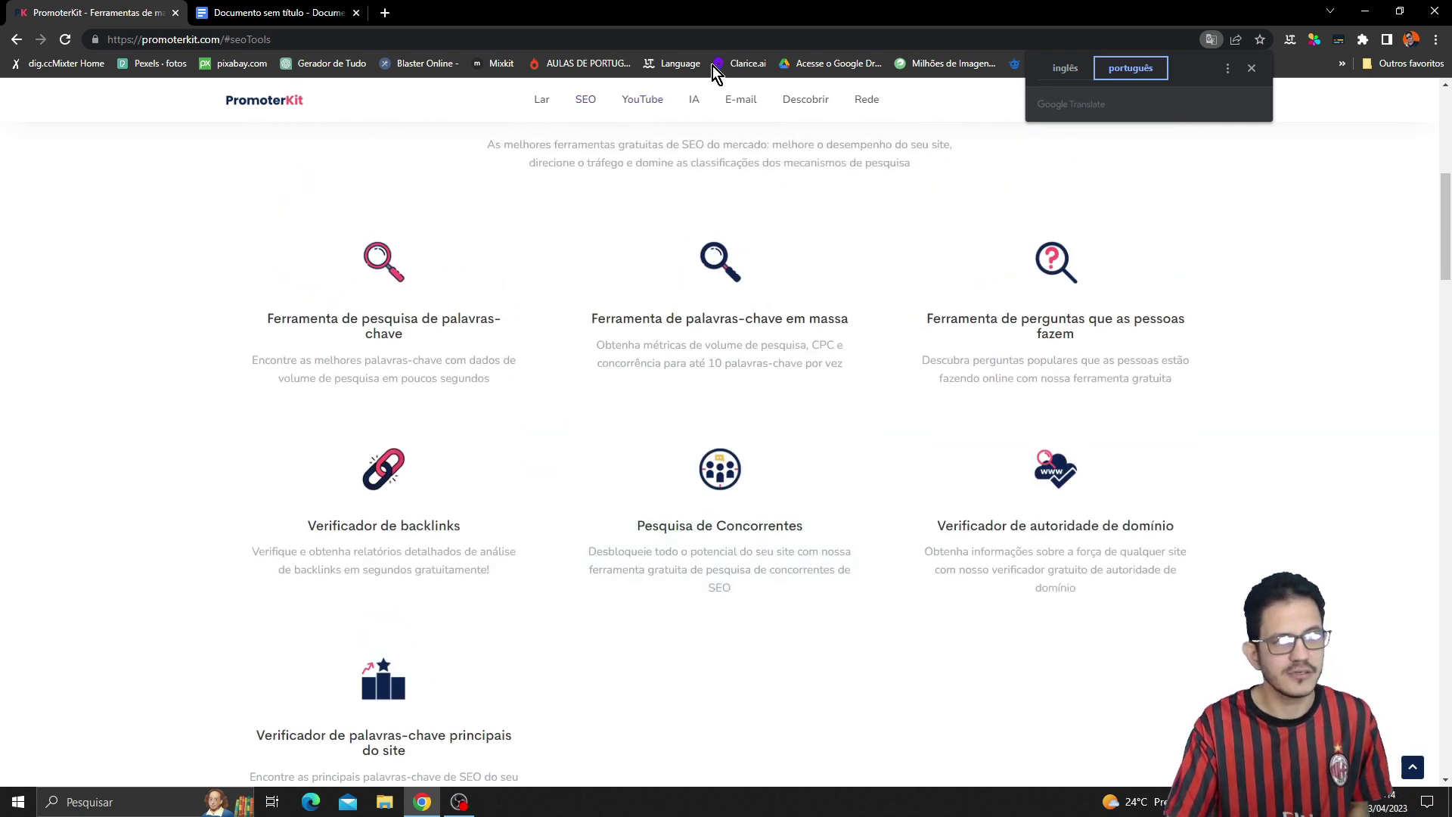
scroll(619, 345, "down", 10)
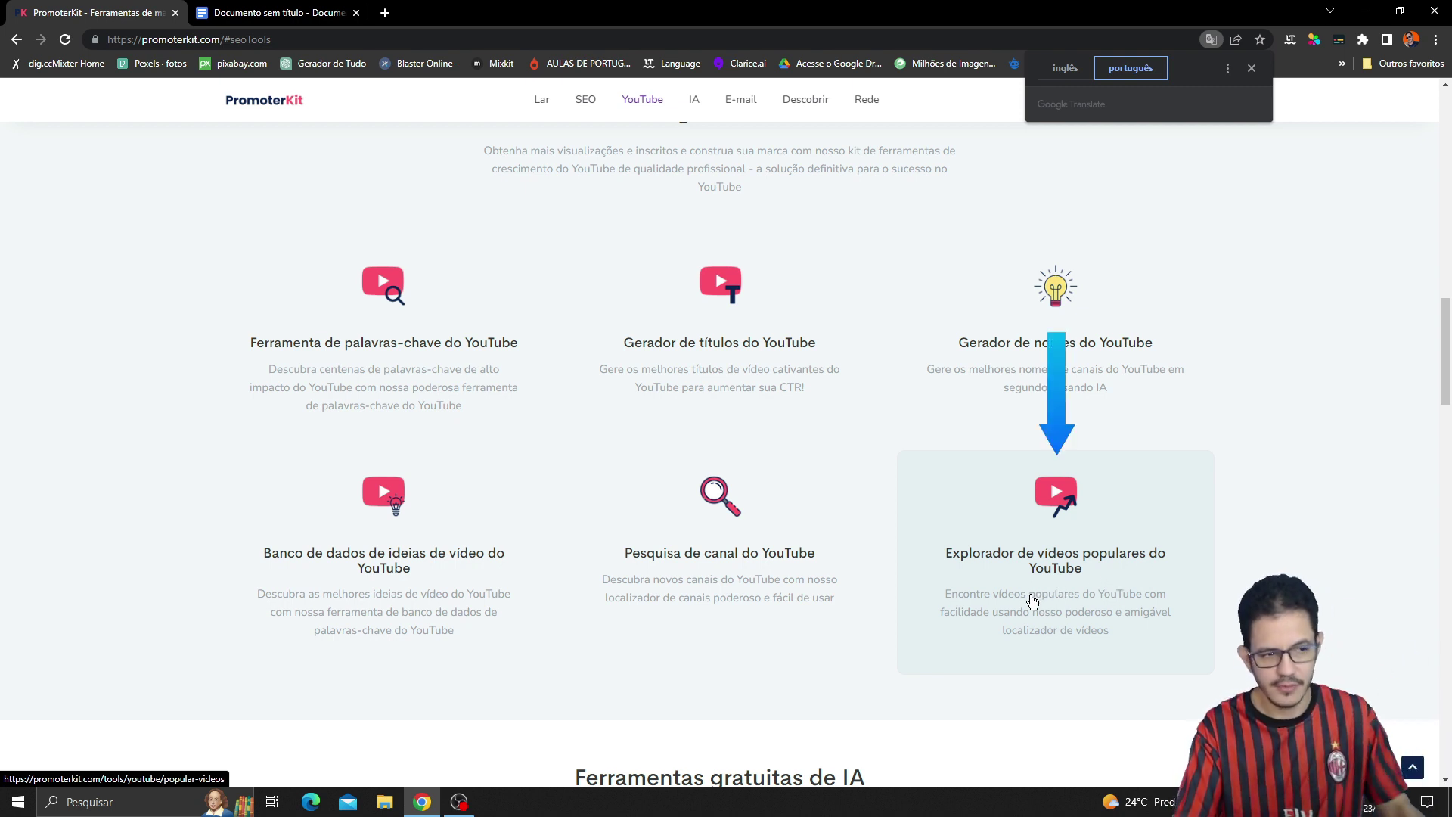
scroll(674, 499, "up", 3)
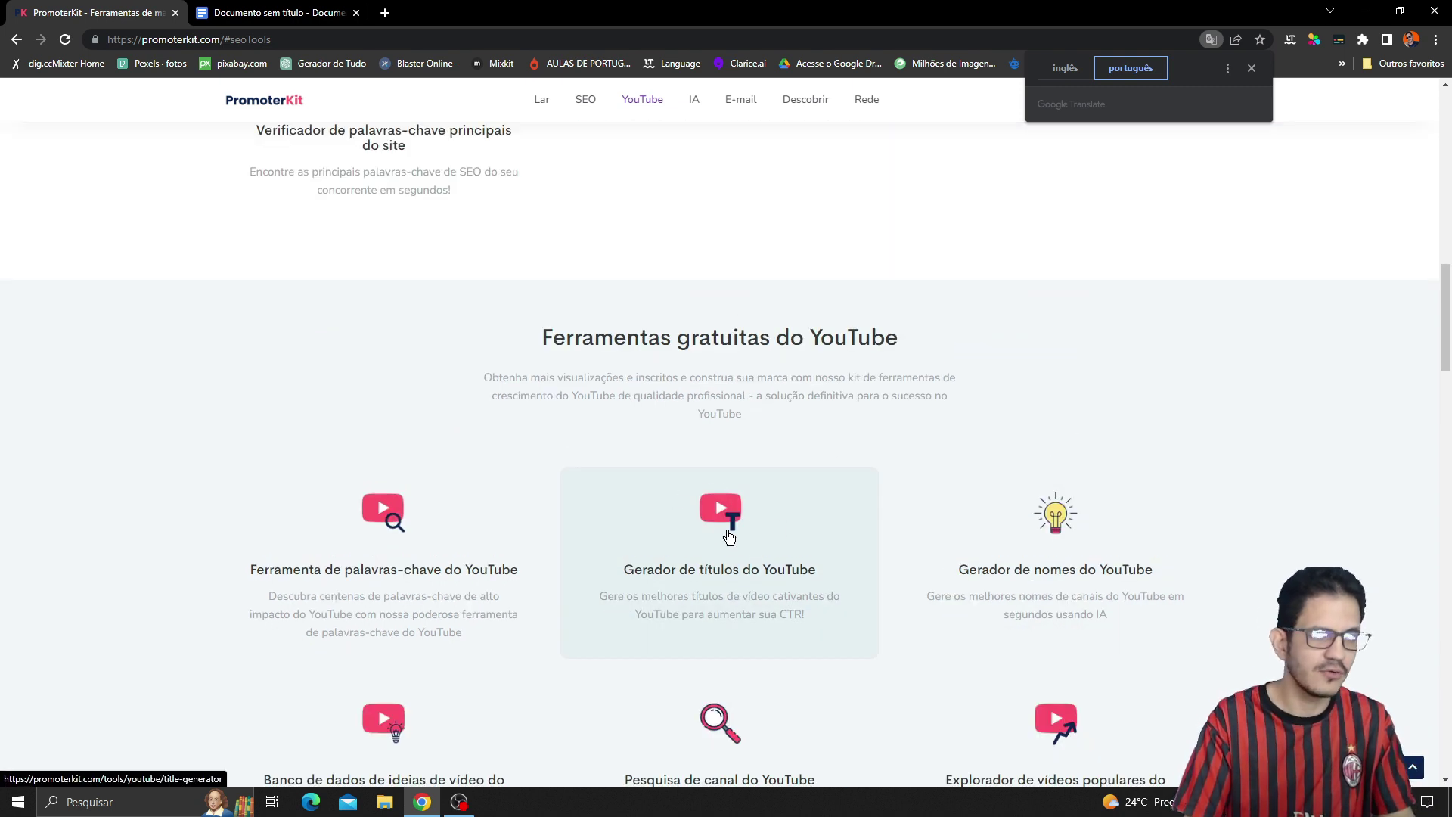
left_click(729, 538)
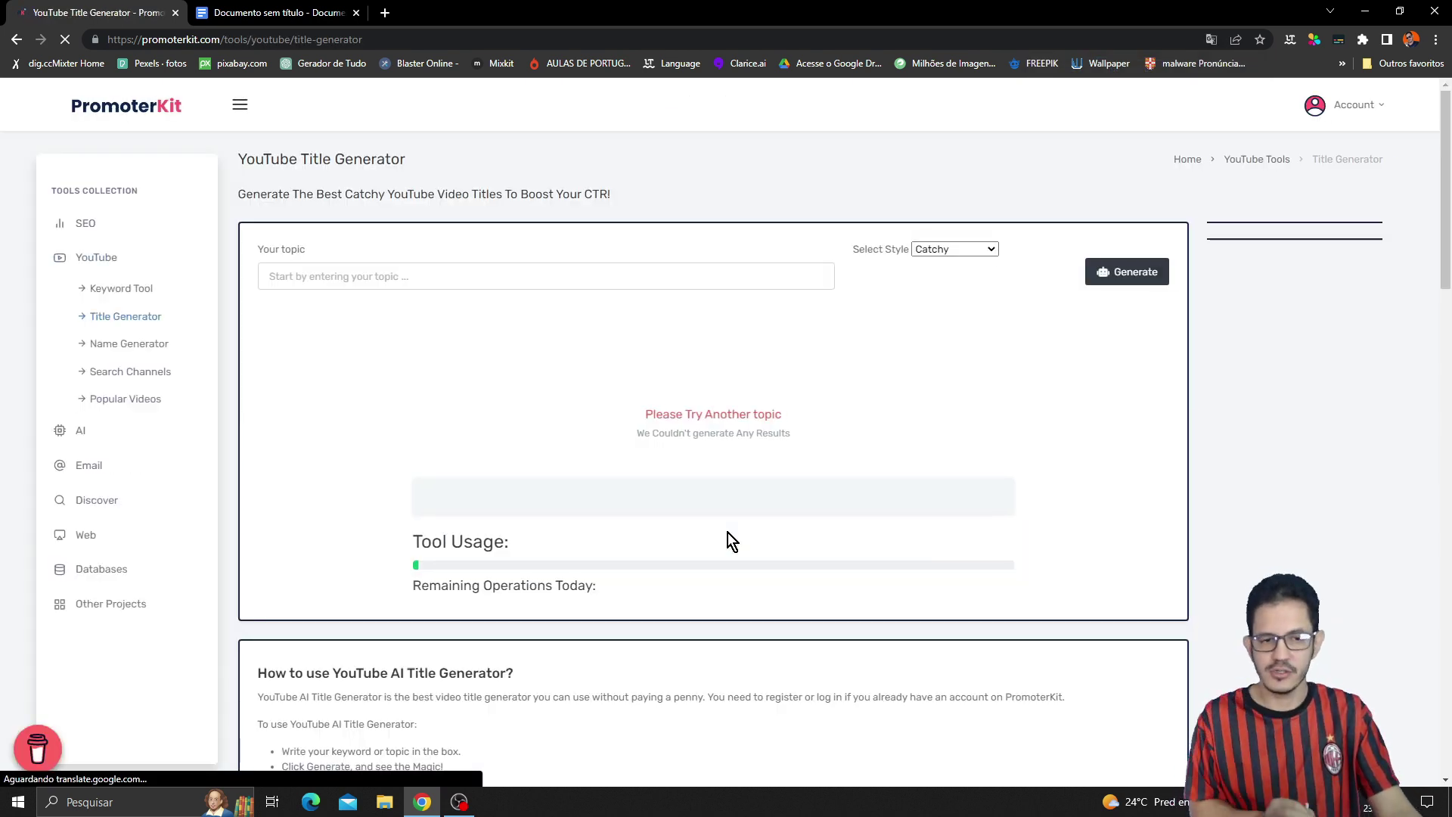
Enter "Site que vai te ajudar no YouTube" as the title topic and open the style choices.
left_click(529, 283)
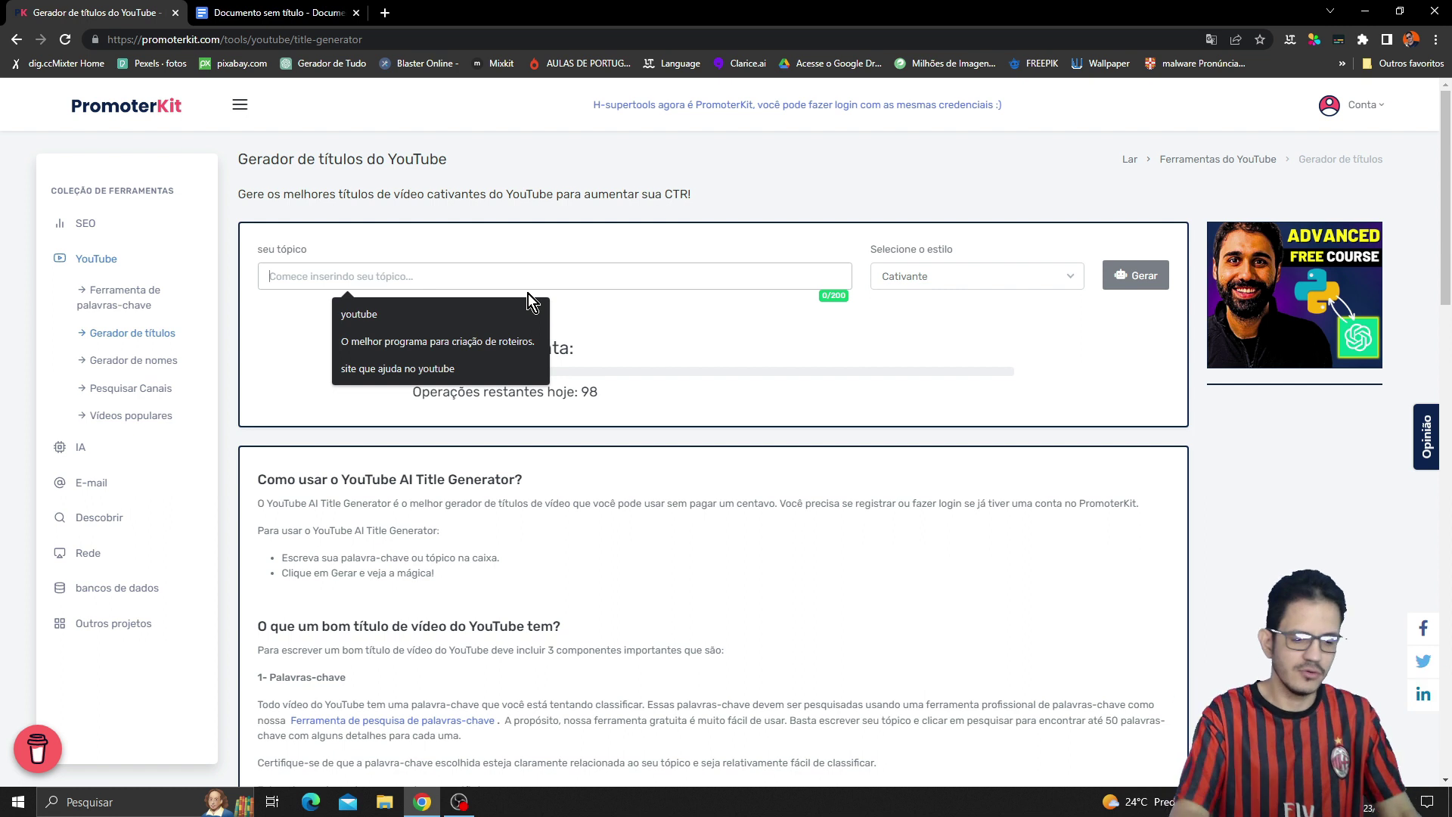
type("Site")
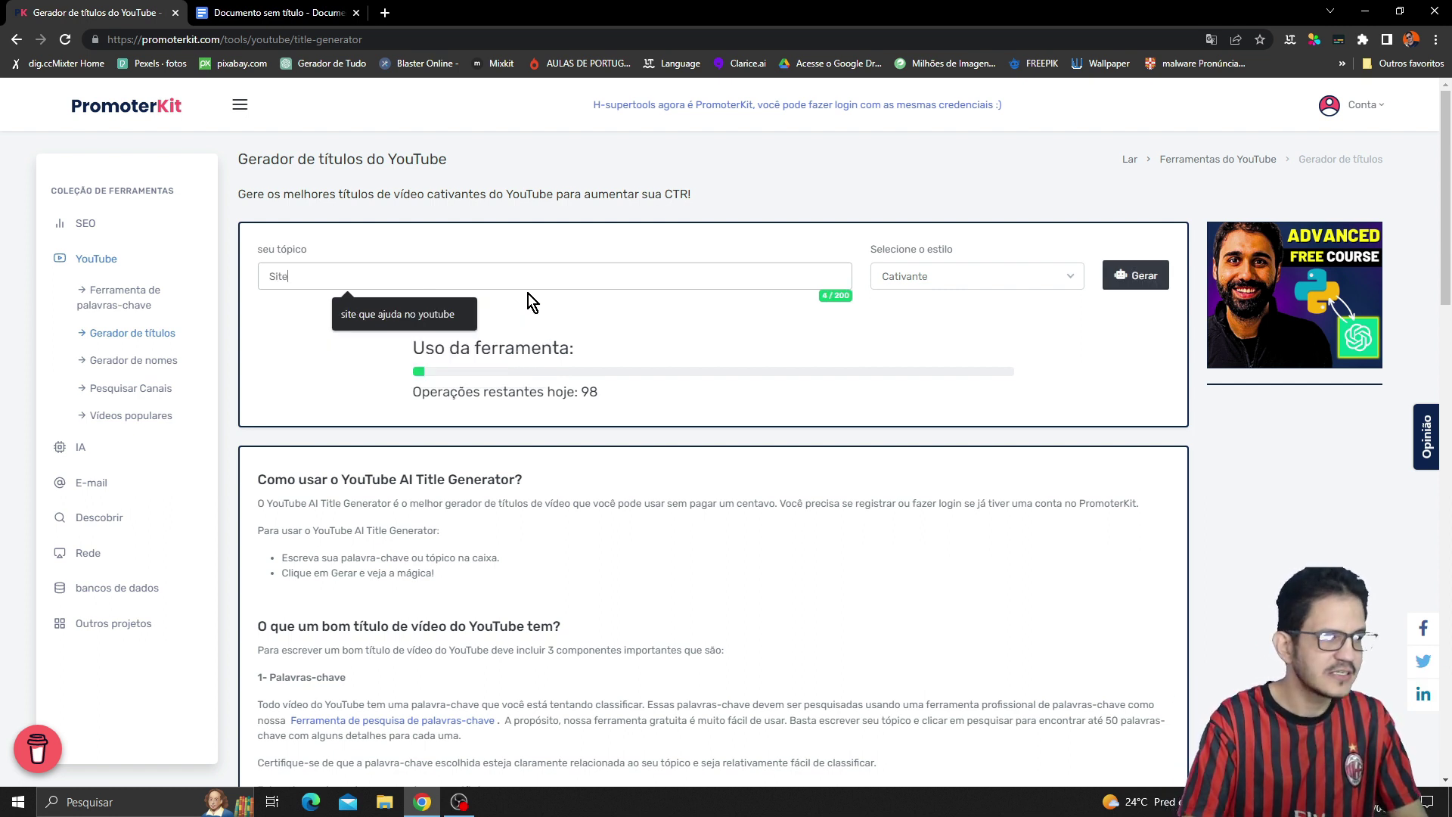
type(" que vai ")
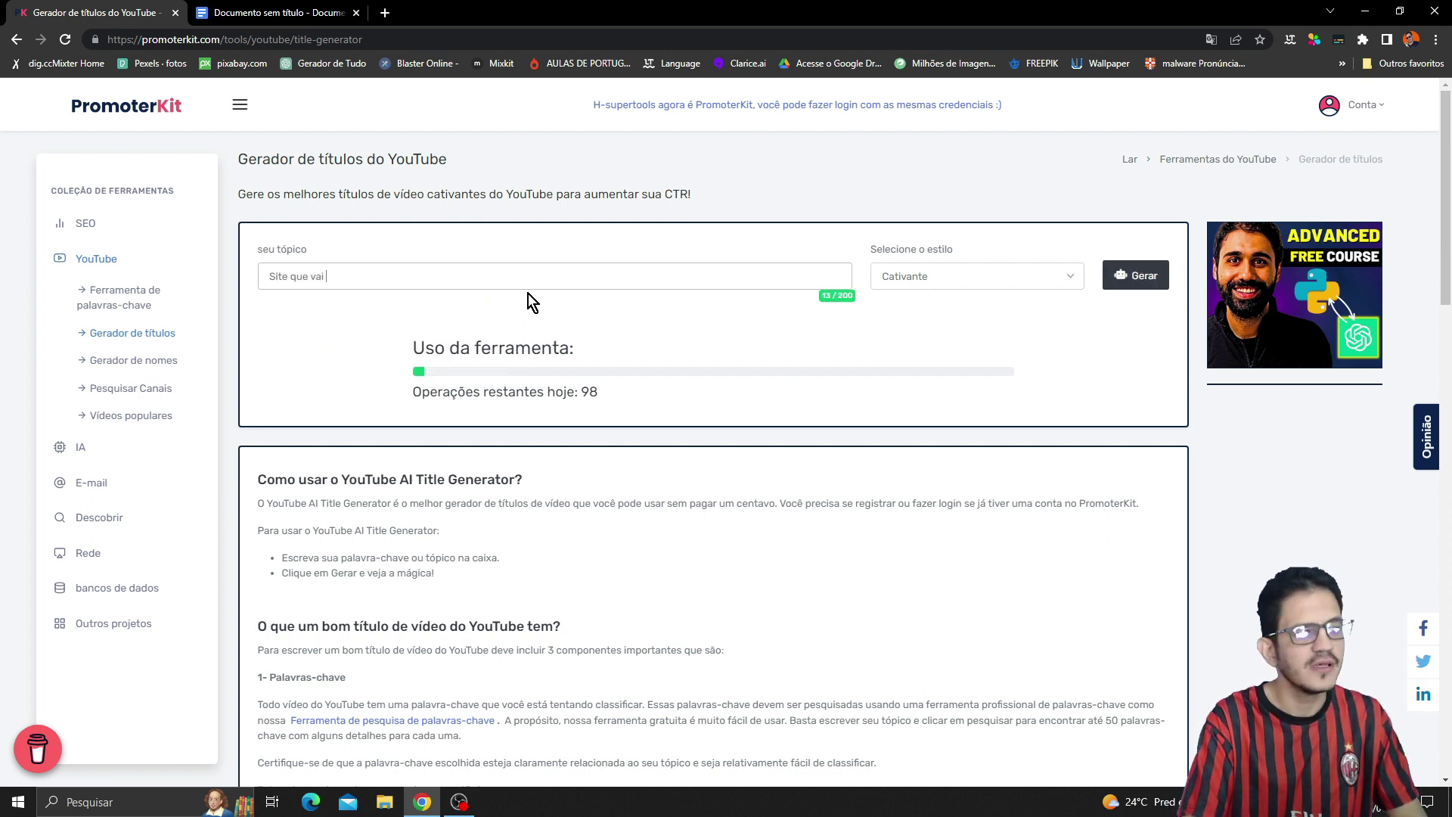
type("te ajudar no ")
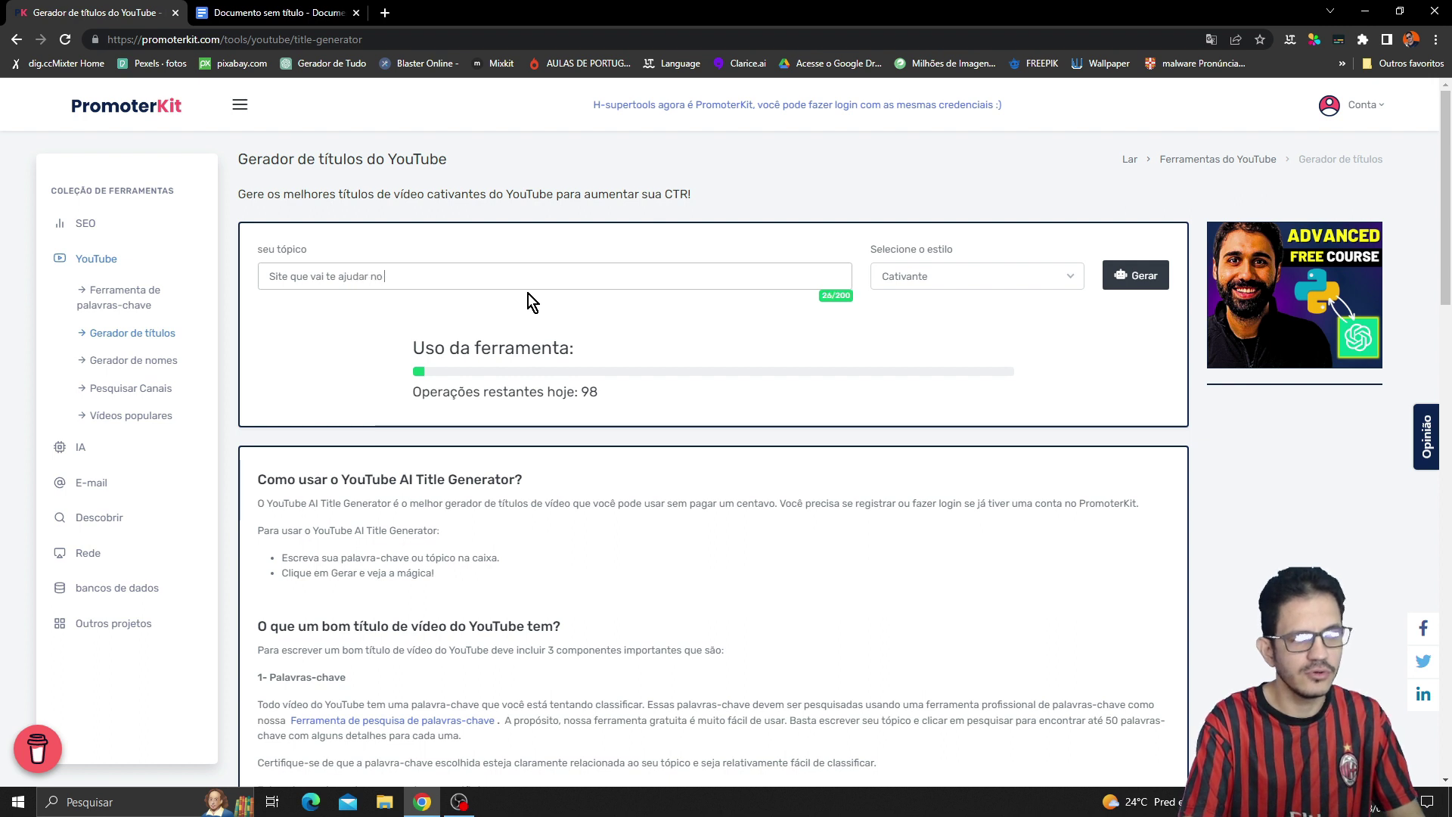
type("YouTube")
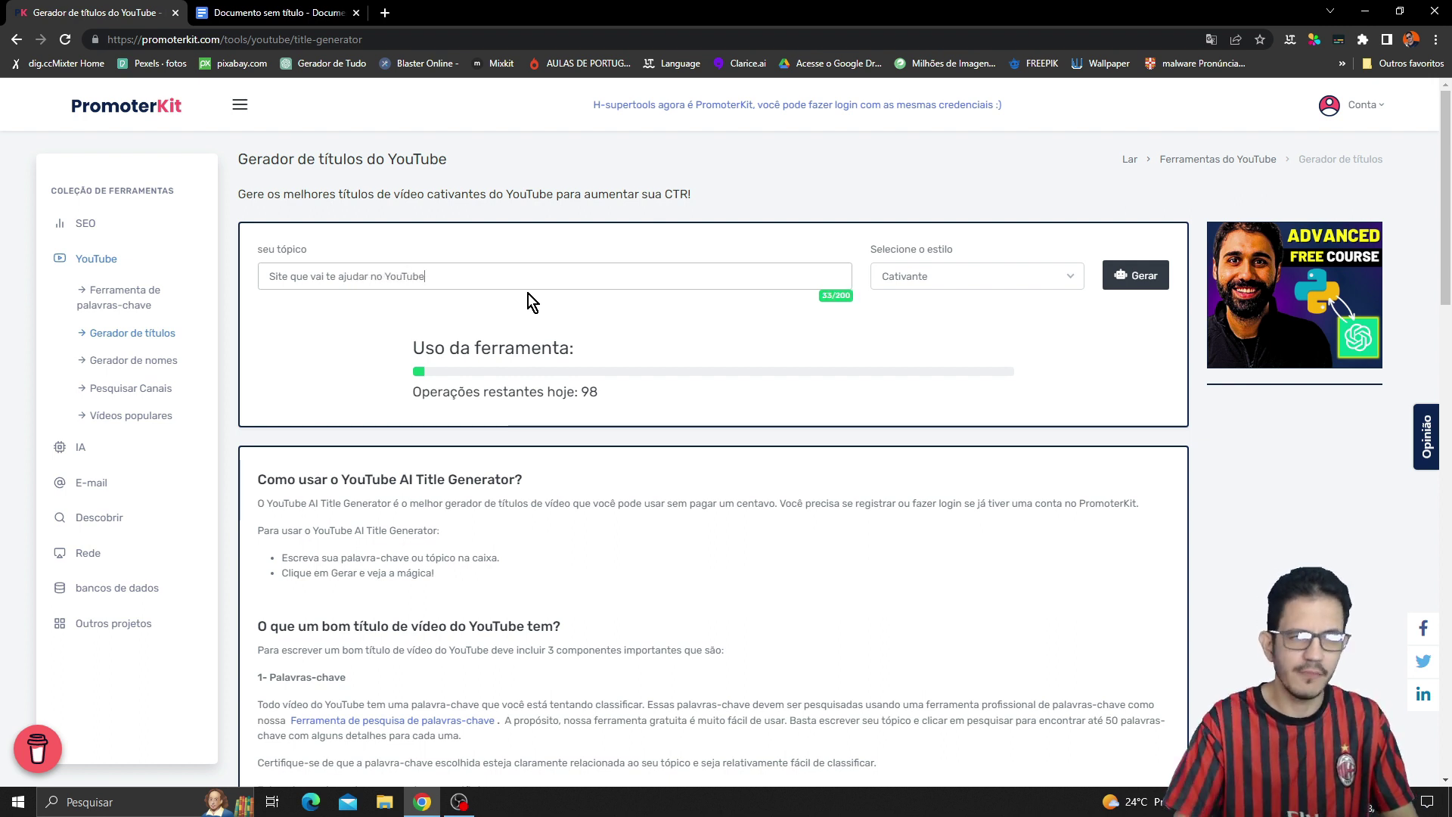
left_click(981, 284)
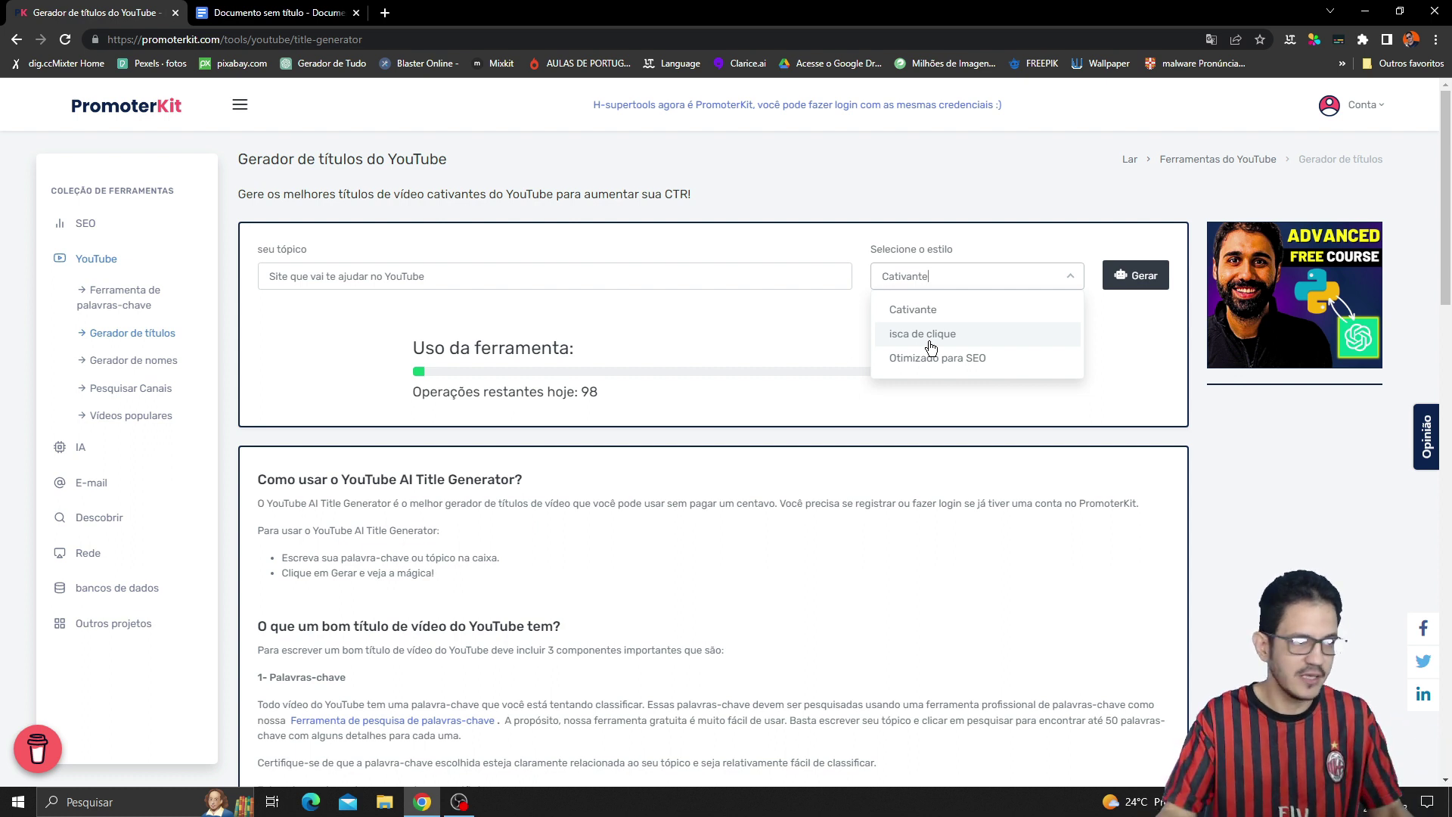
Open the YouTube home page in a new browser tab.
left_click(385, 12)
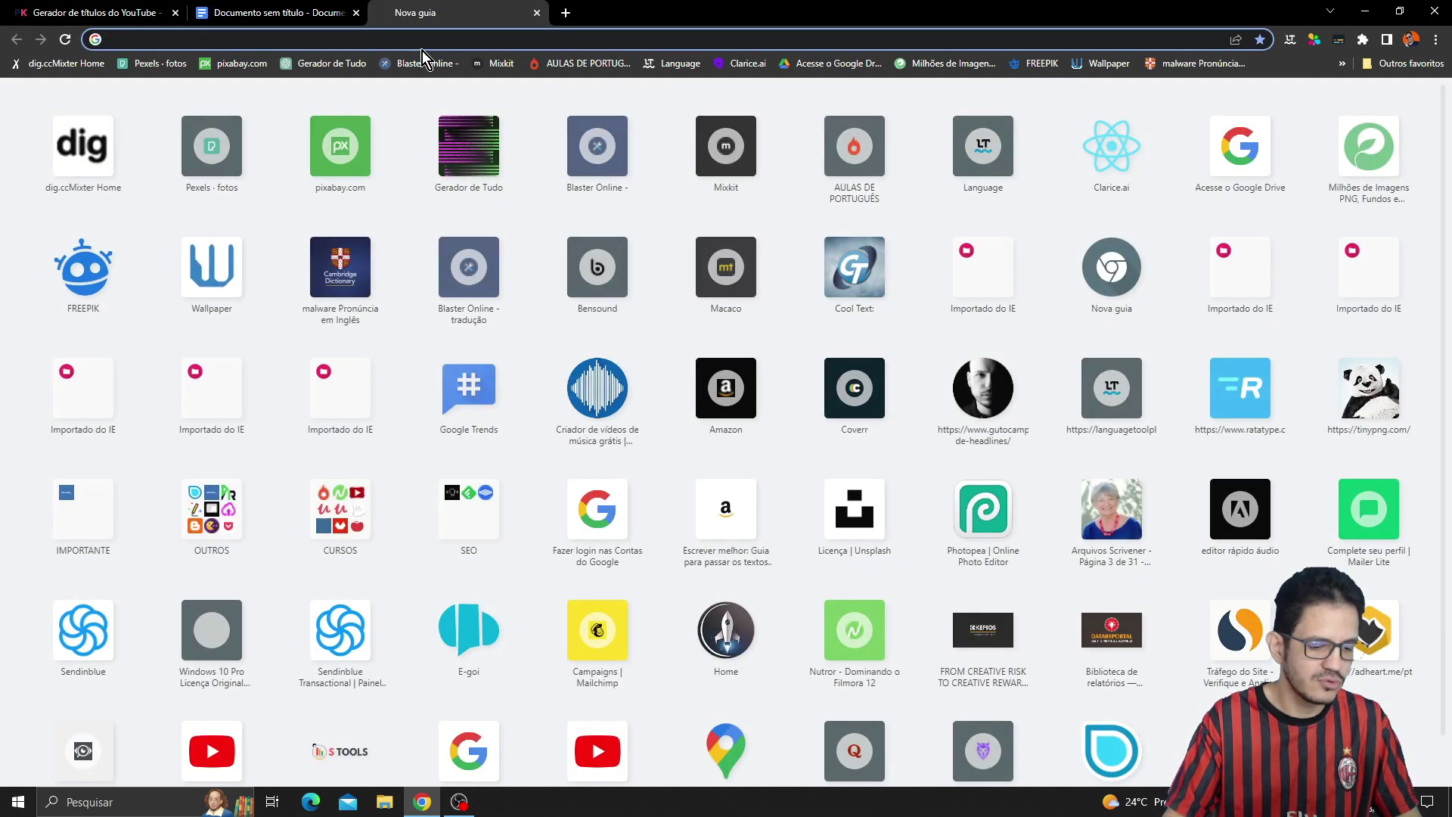
type("youtub")
key("Return")
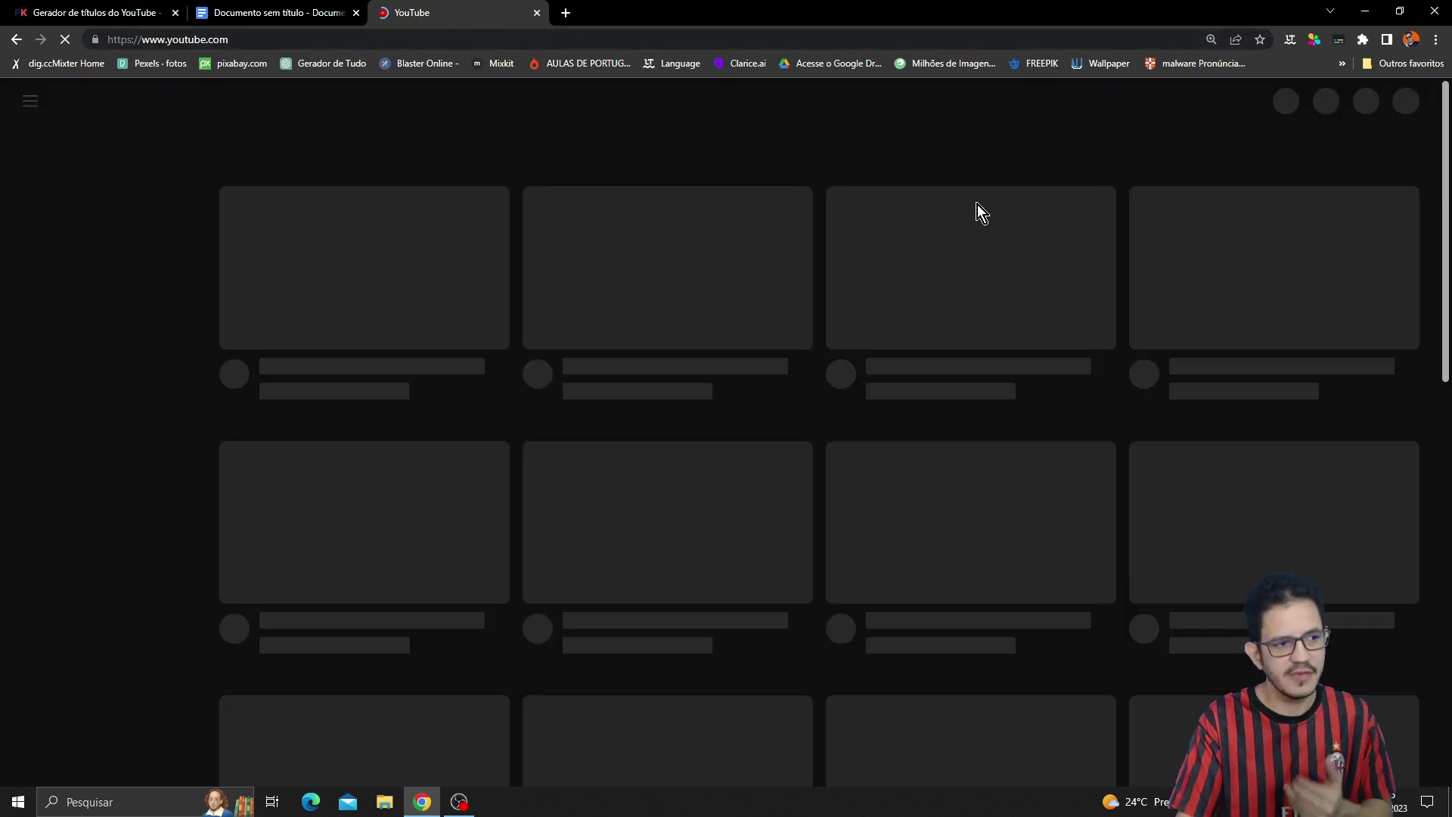
Return to the title generator, choose the "isca de clique" style and generate titles for the entered topic.
left_click(91, 13)
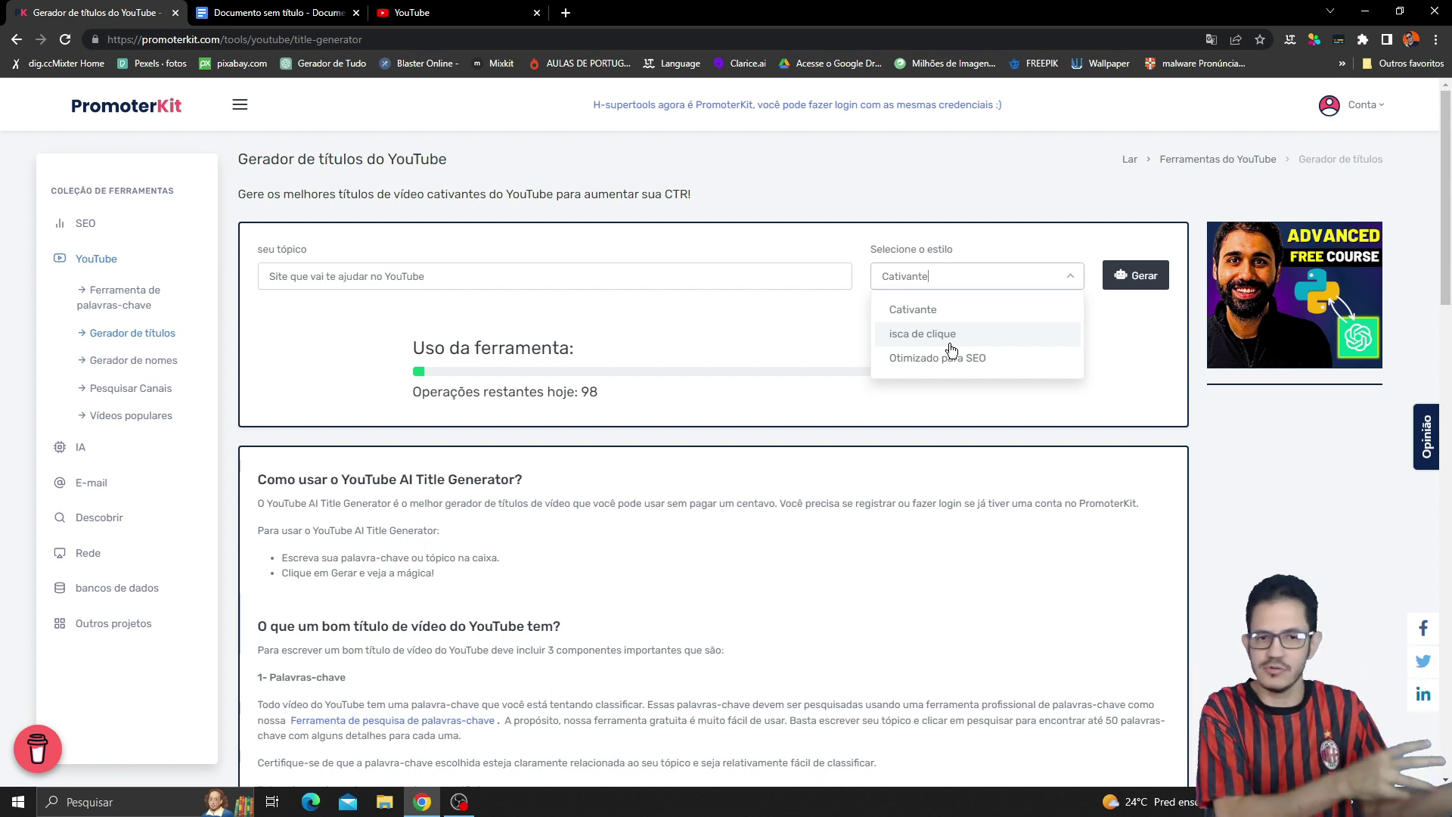
left_click(950, 345)
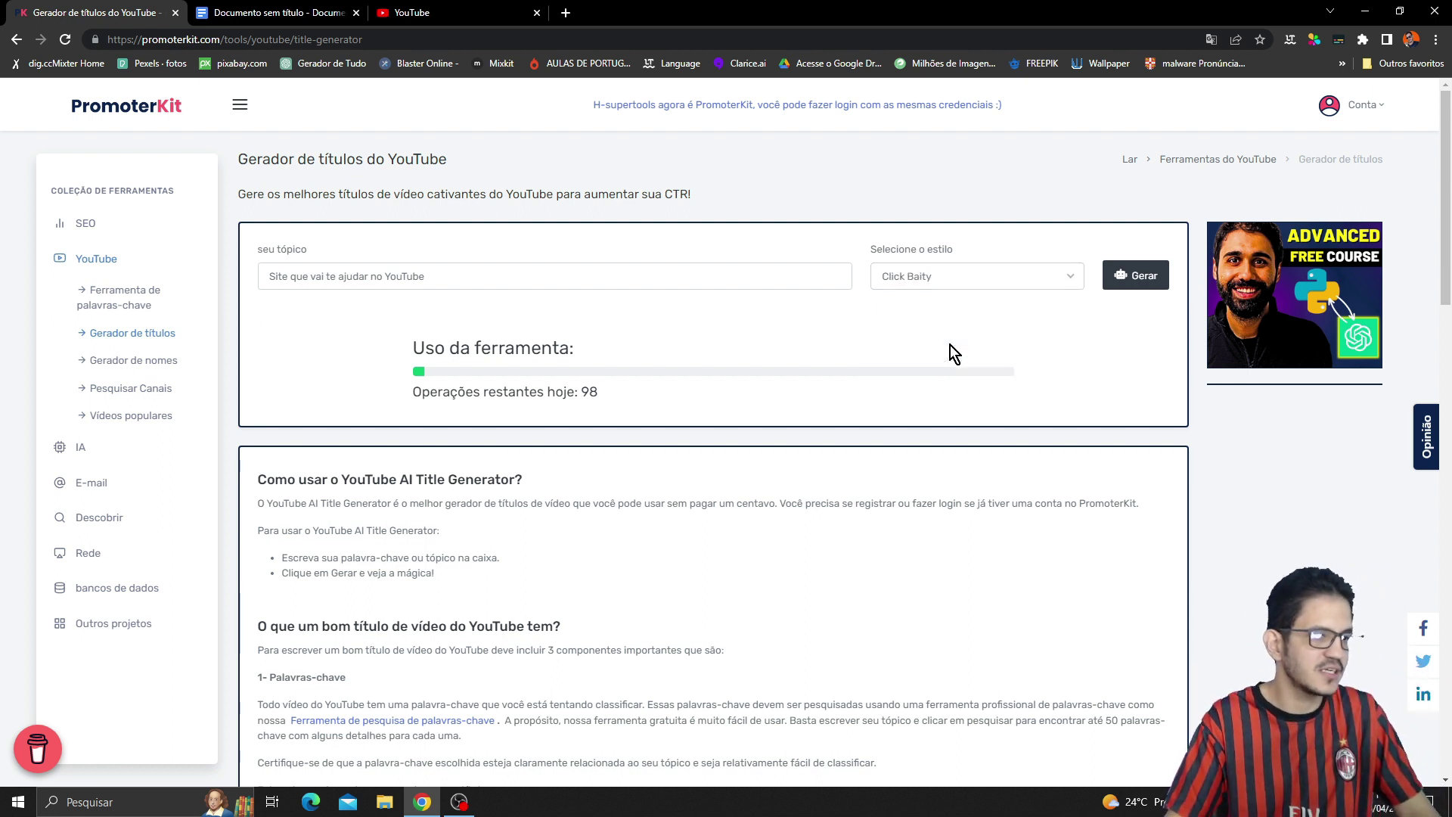
left_click(1135, 276)
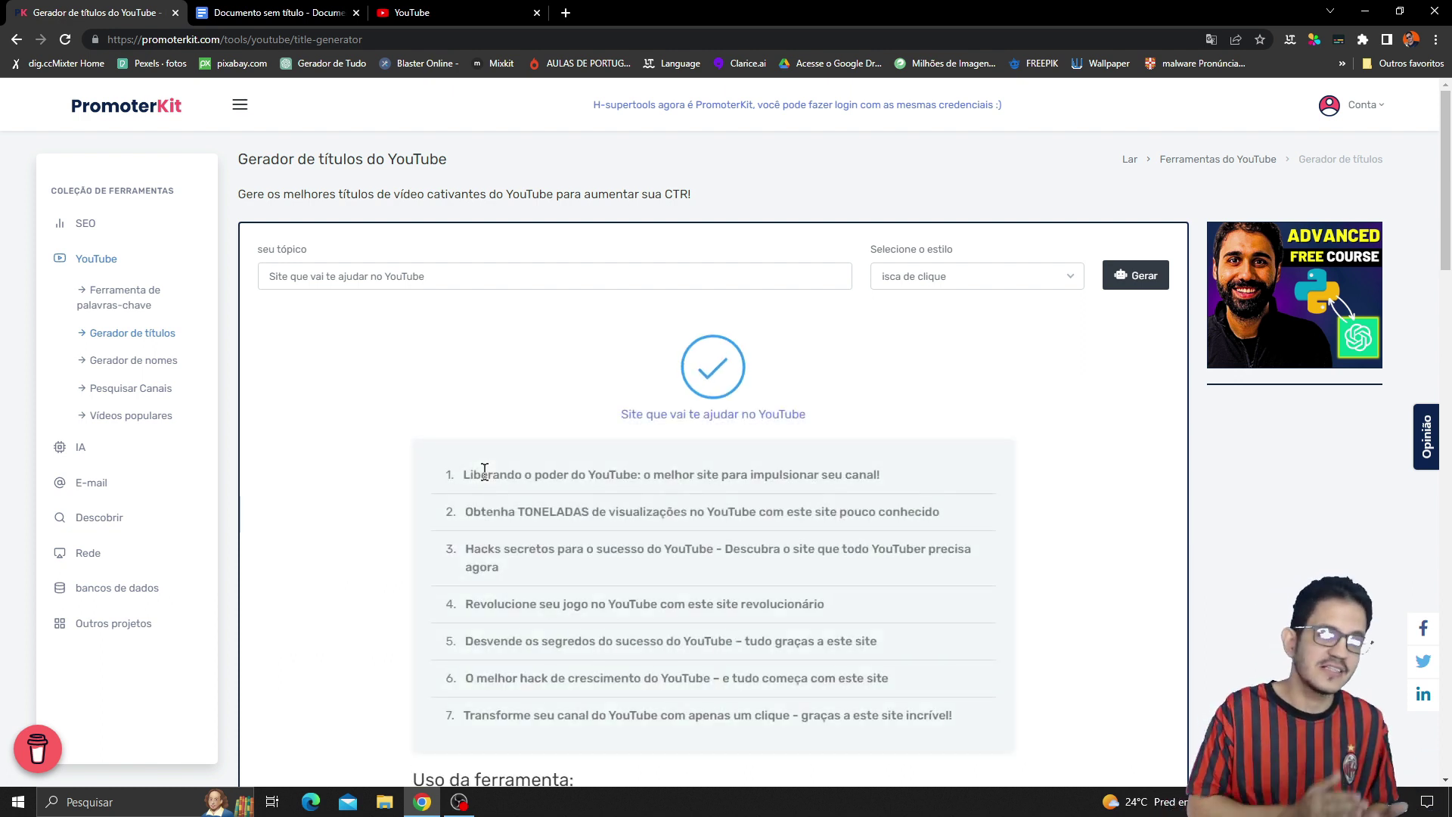
Examine the remaining daily operations and read through the first three generated titles.
scroll(515, 473, "down", 5)
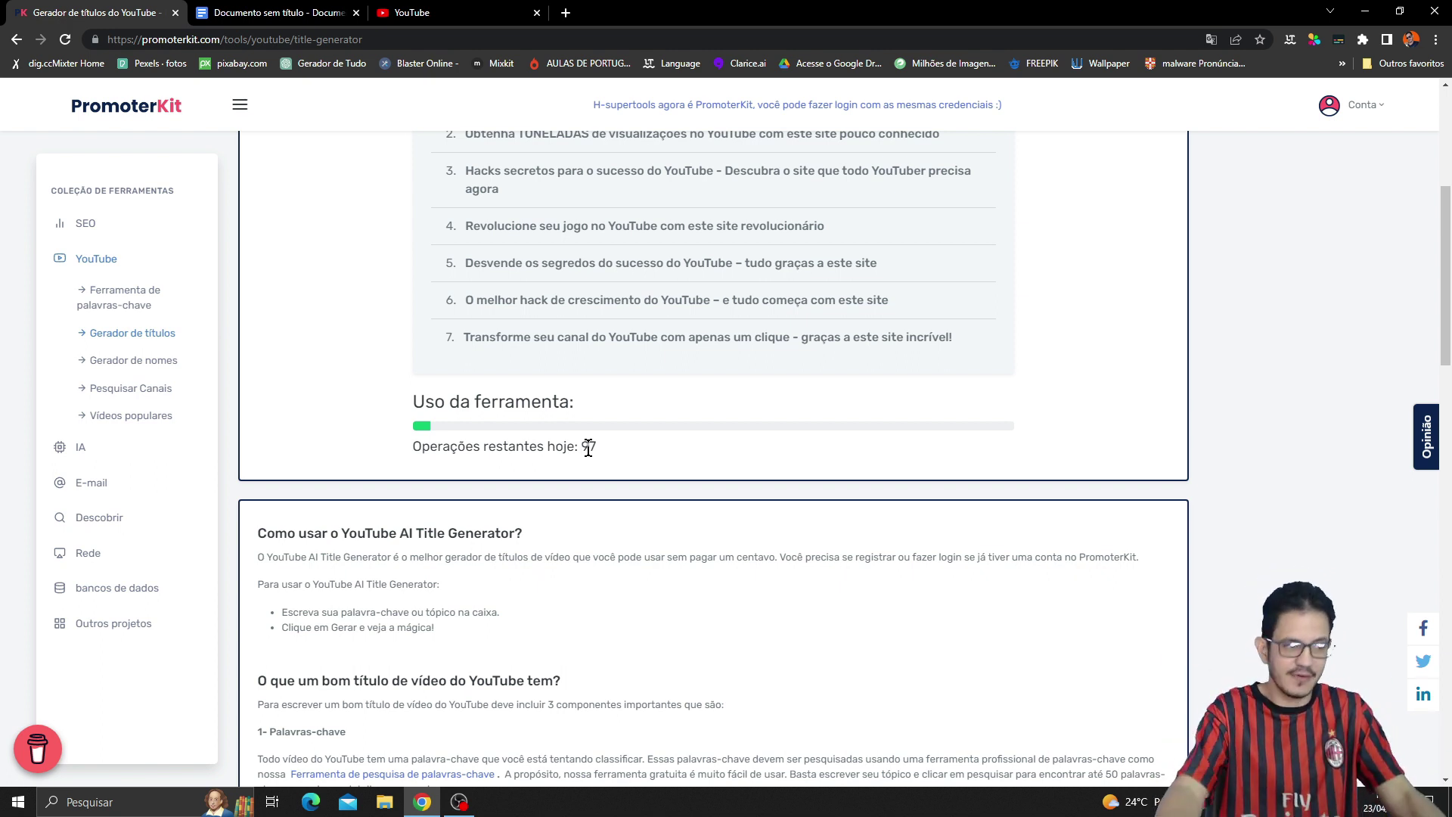
scroll(660, 457, "up", 3)
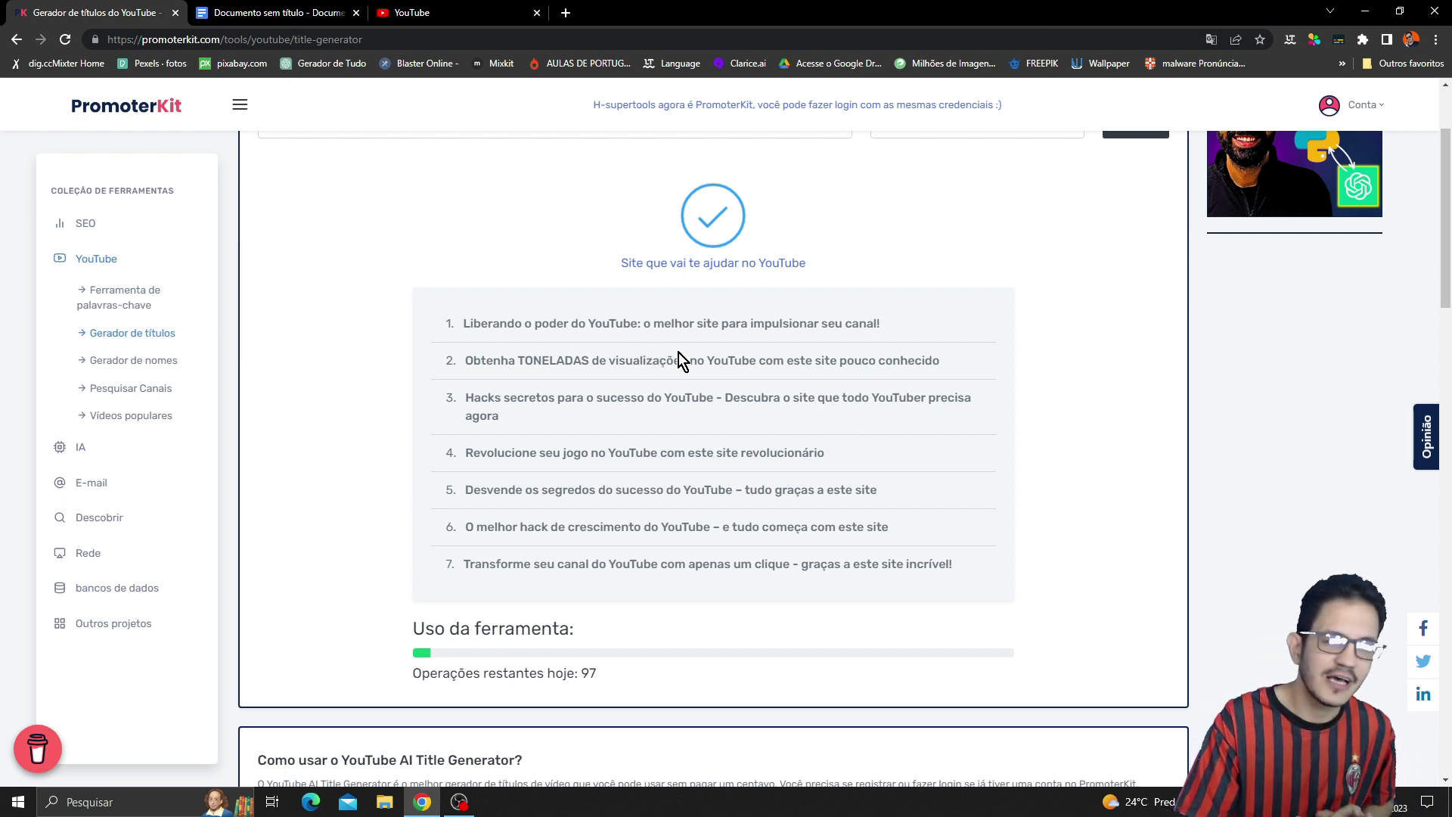
left_click_drag(889, 324, 380, 324)
left_click_drag(474, 324, 463, 325)
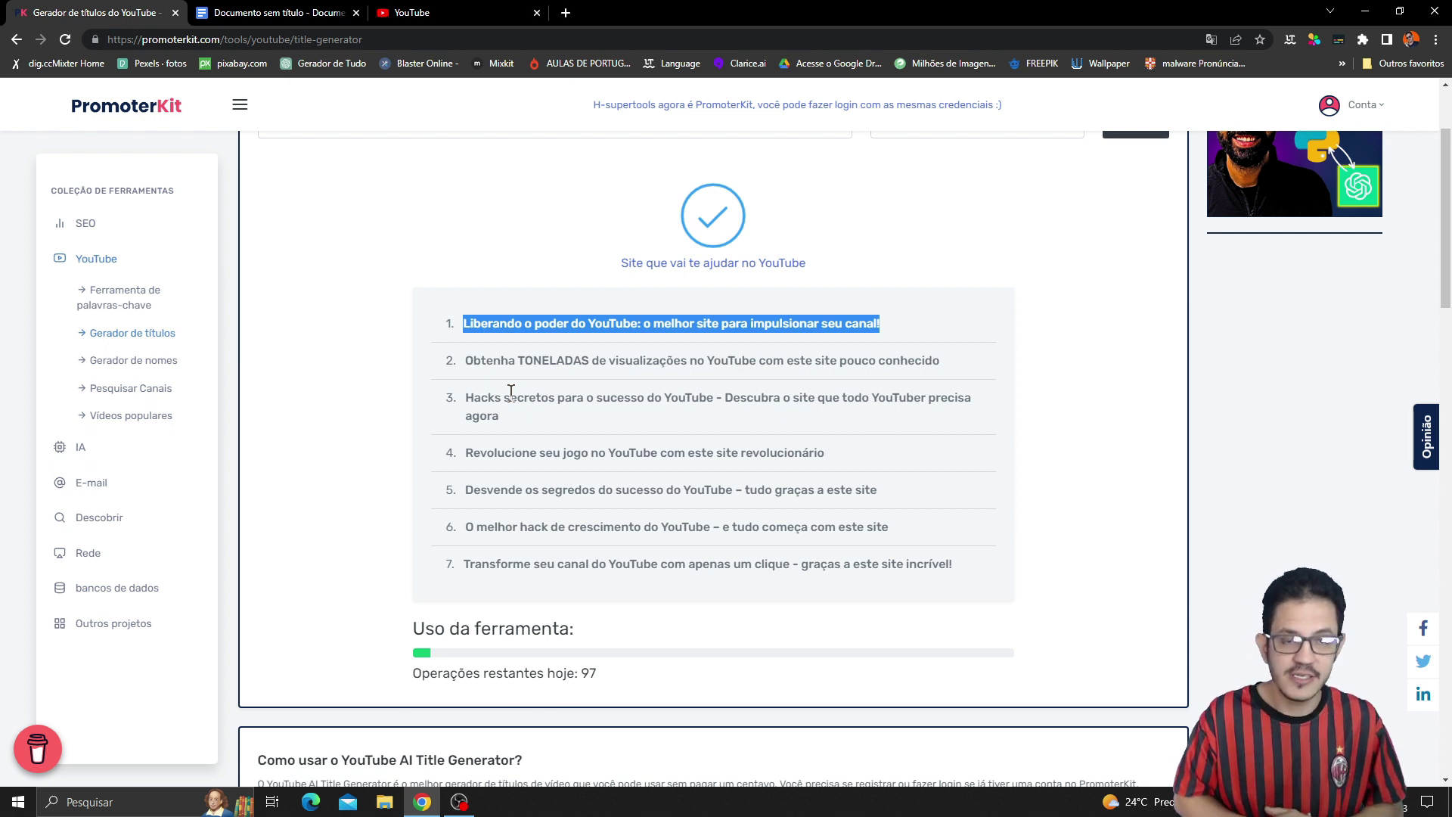
left_click_drag(467, 361, 1071, 361)
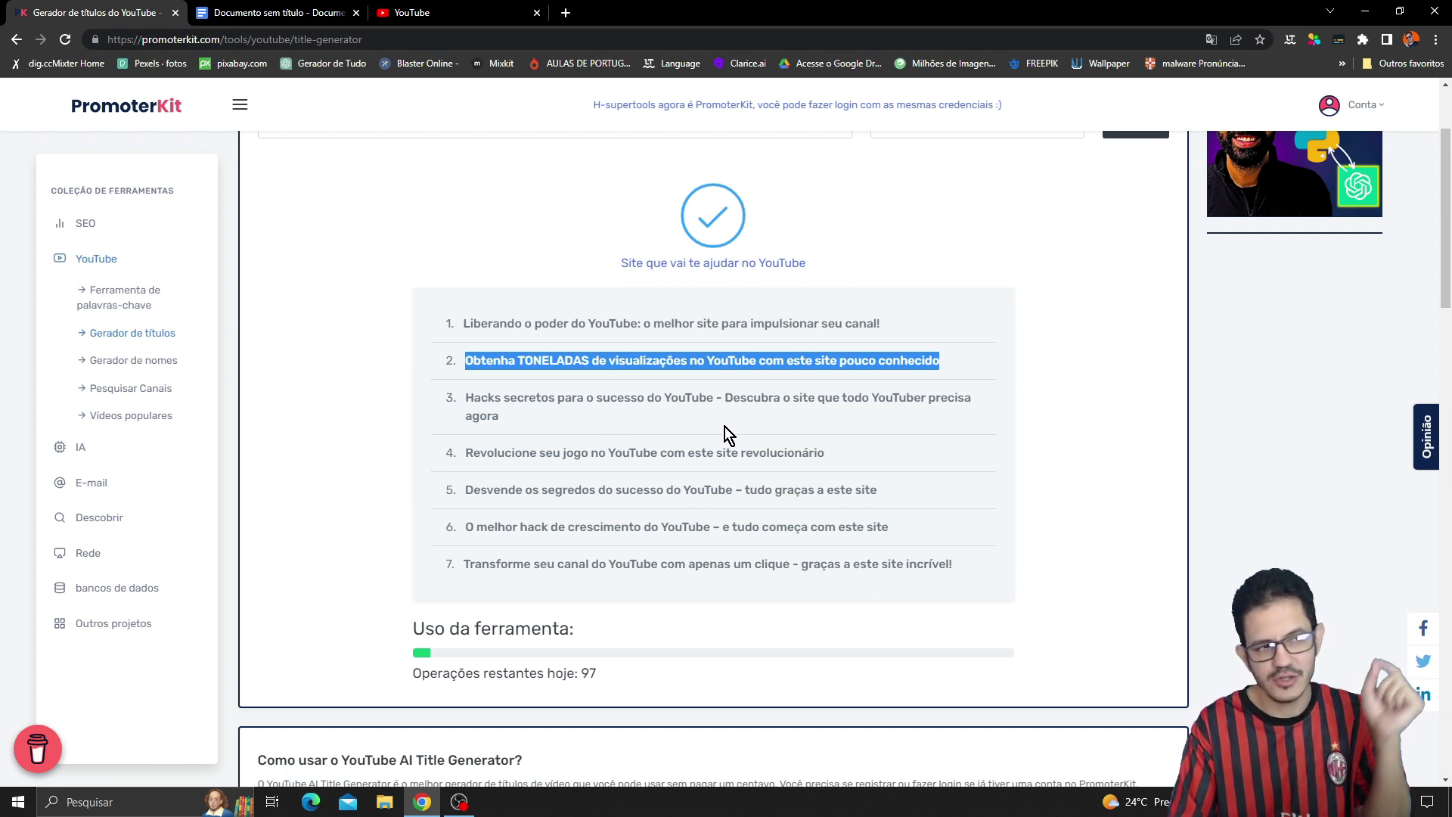
left_click_drag(497, 416, 464, 398)
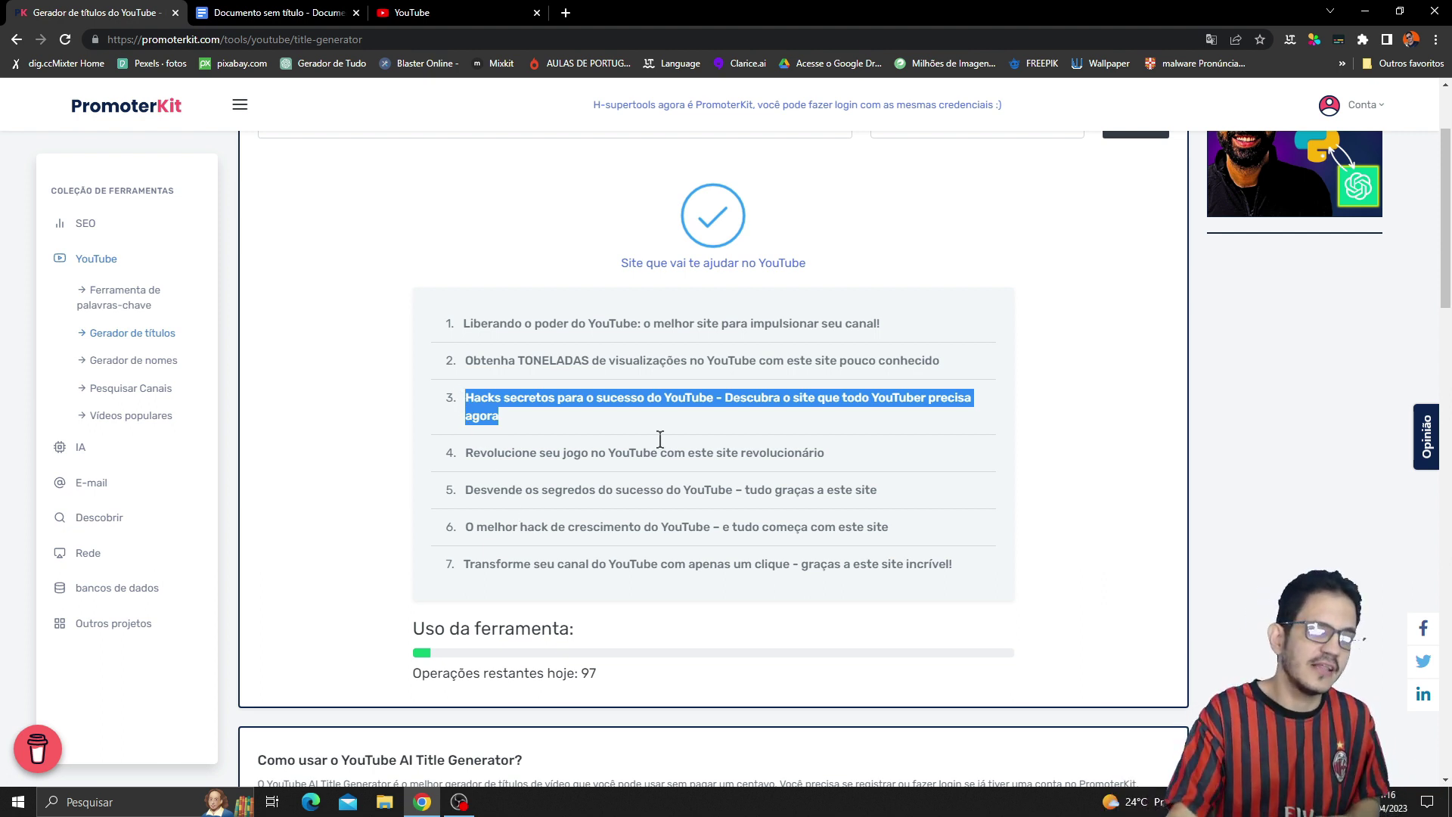
left_click(749, 401)
left_click_drag(732, 402, 810, 427)
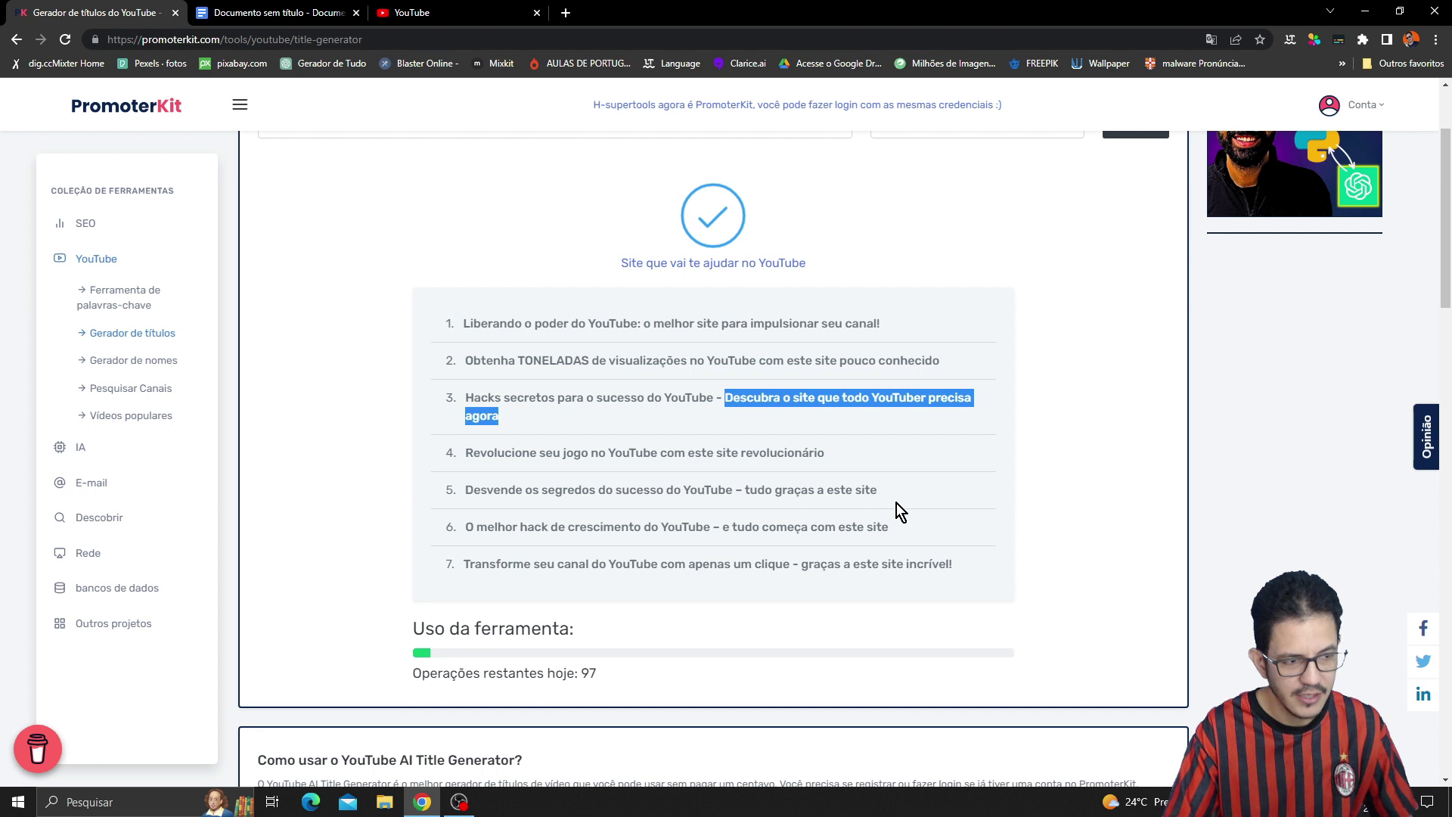
Copy the part "Descubra o site que todo YouTuber precisa agora" from the third generated title.
scroll(715, 538, "down", 2)
scroll(809, 560, "up", 4)
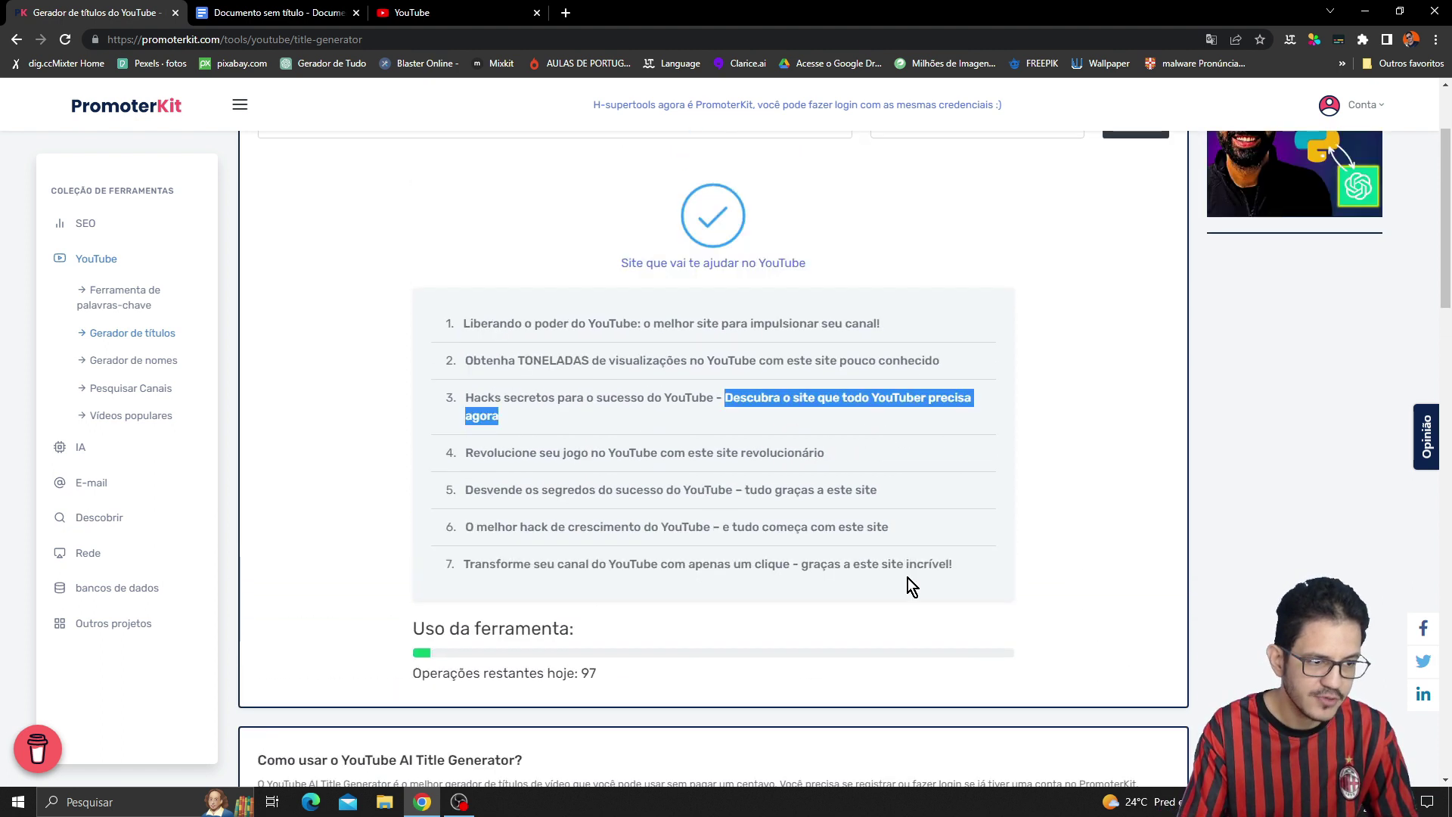
left_click(955, 521)
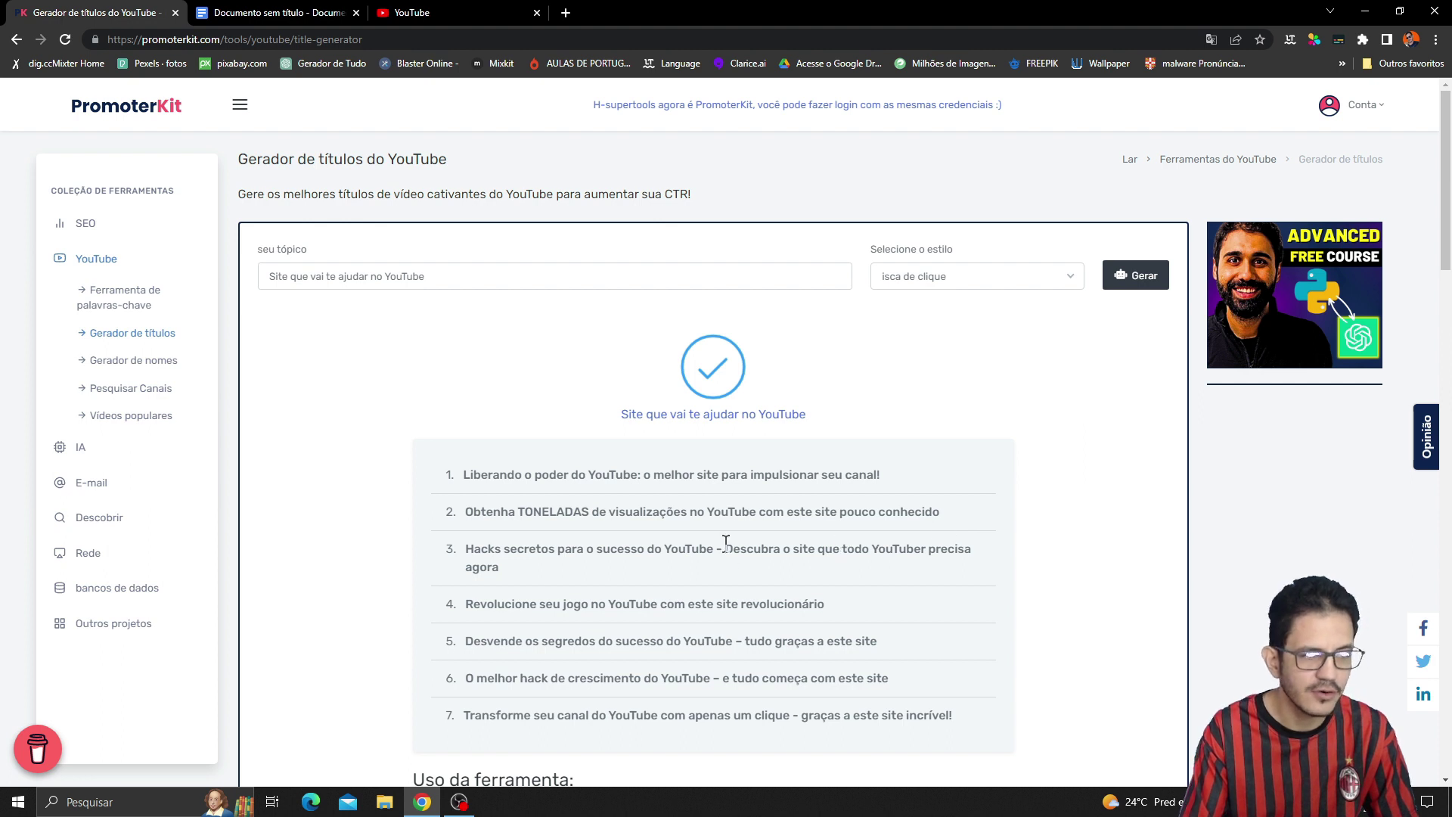
left_click_drag(724, 548, 856, 564)
right_click(856, 565)
left_click(878, 565)
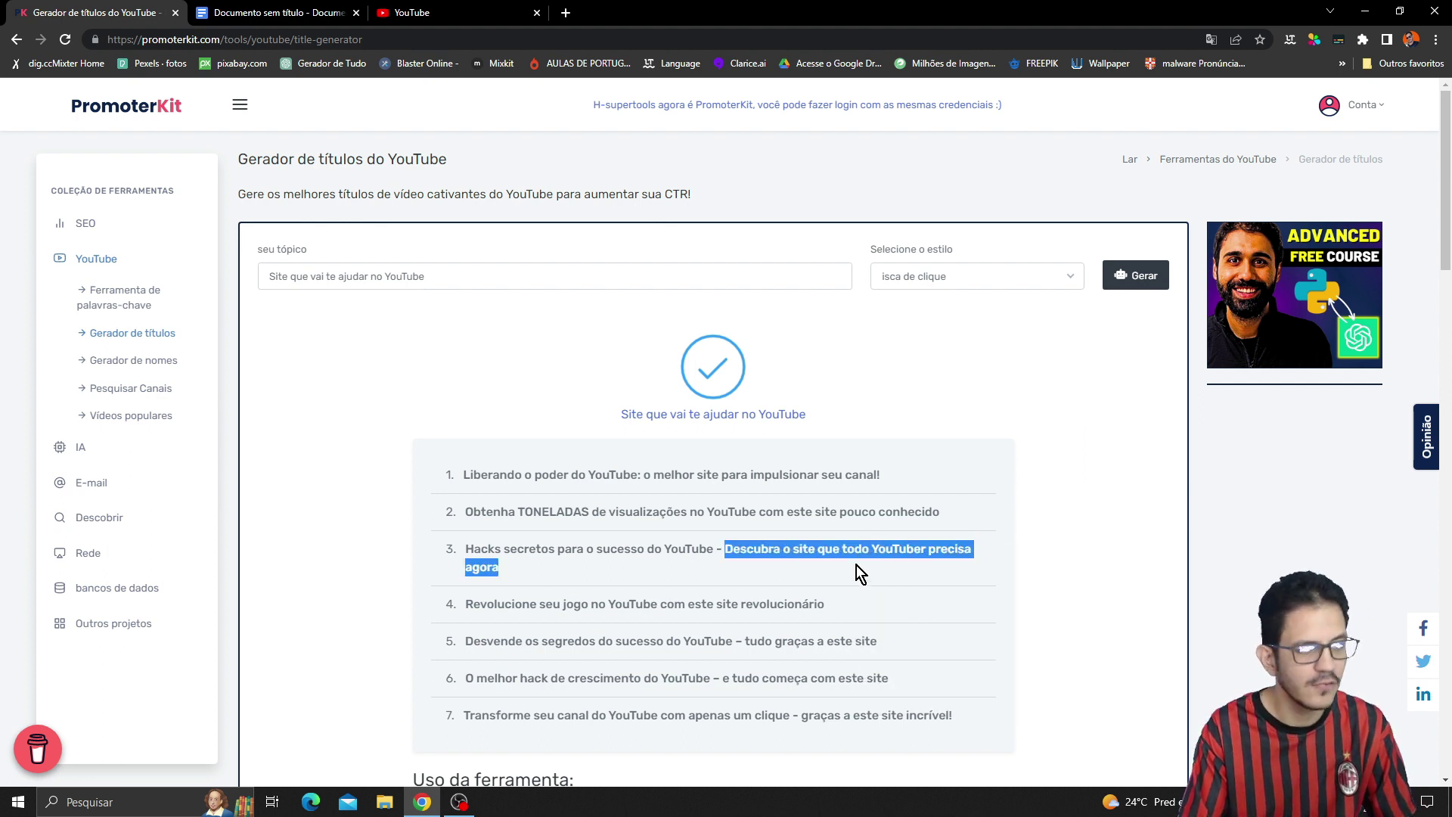
In the untitled Google Docs document, write the heading "Titulos:" and paste the copied title on the line below it.
left_click(280, 12)
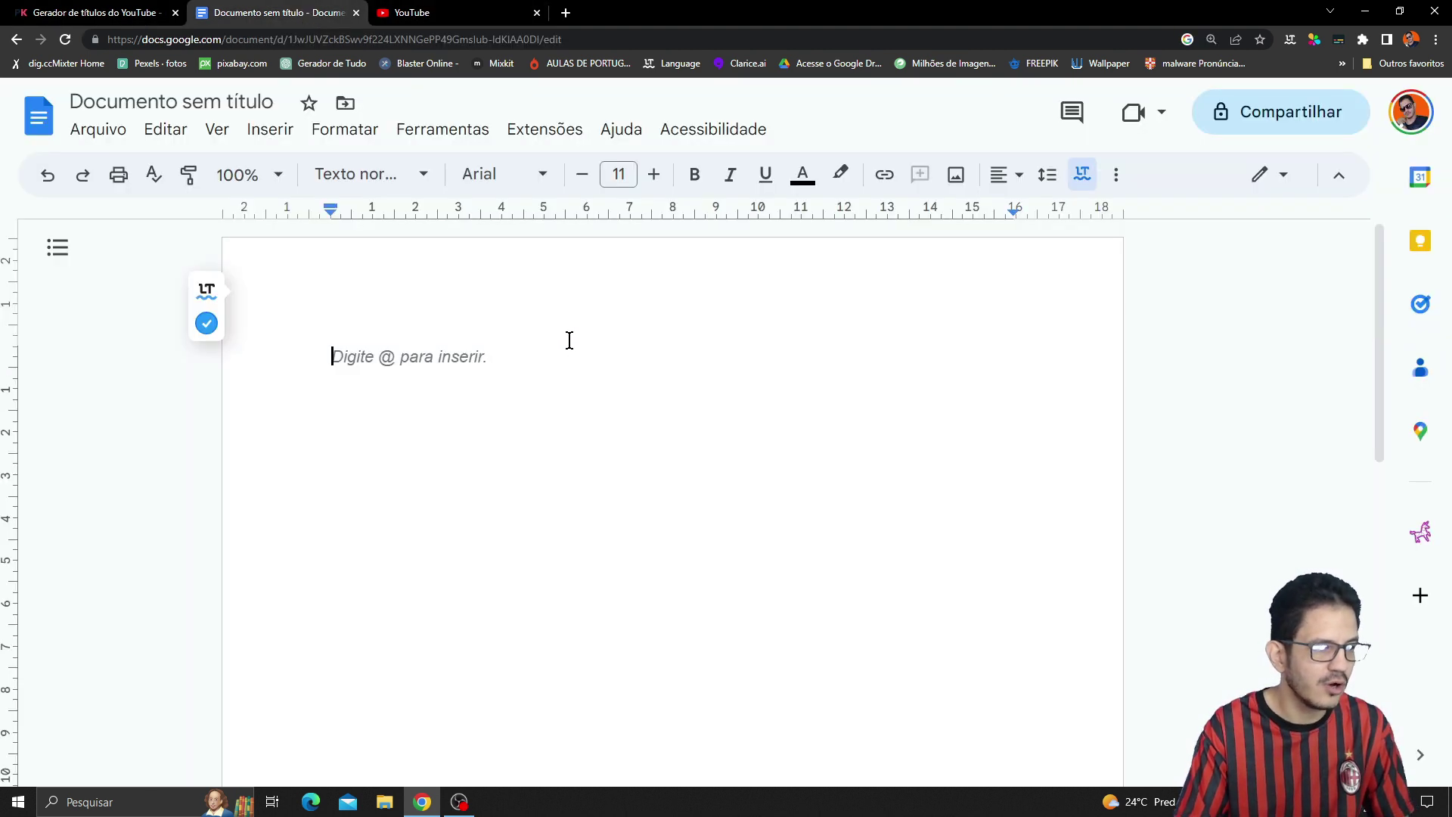
type("Titulos")
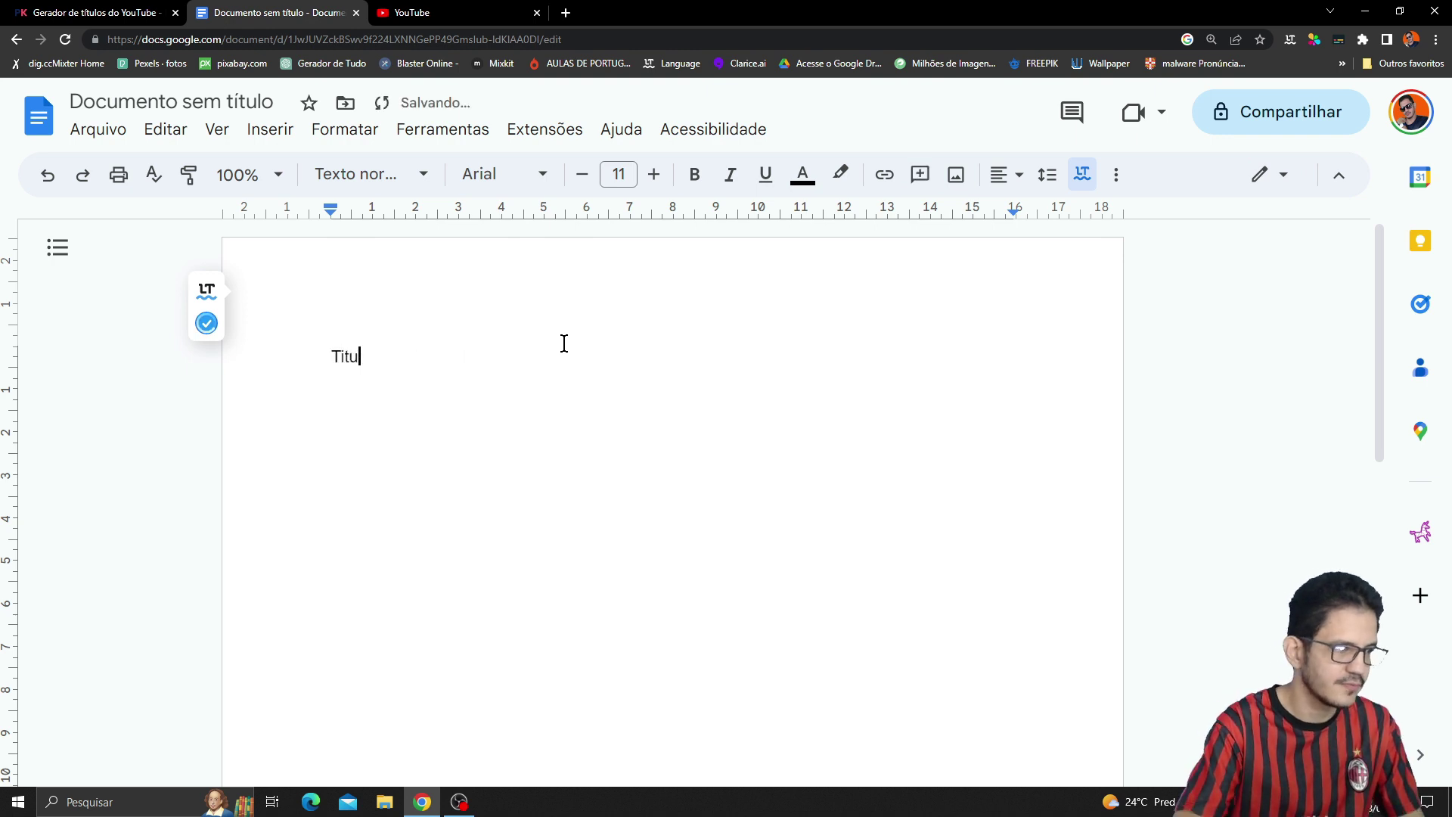
key("Return")
key("BackSpace")
type(":")
key("Return")
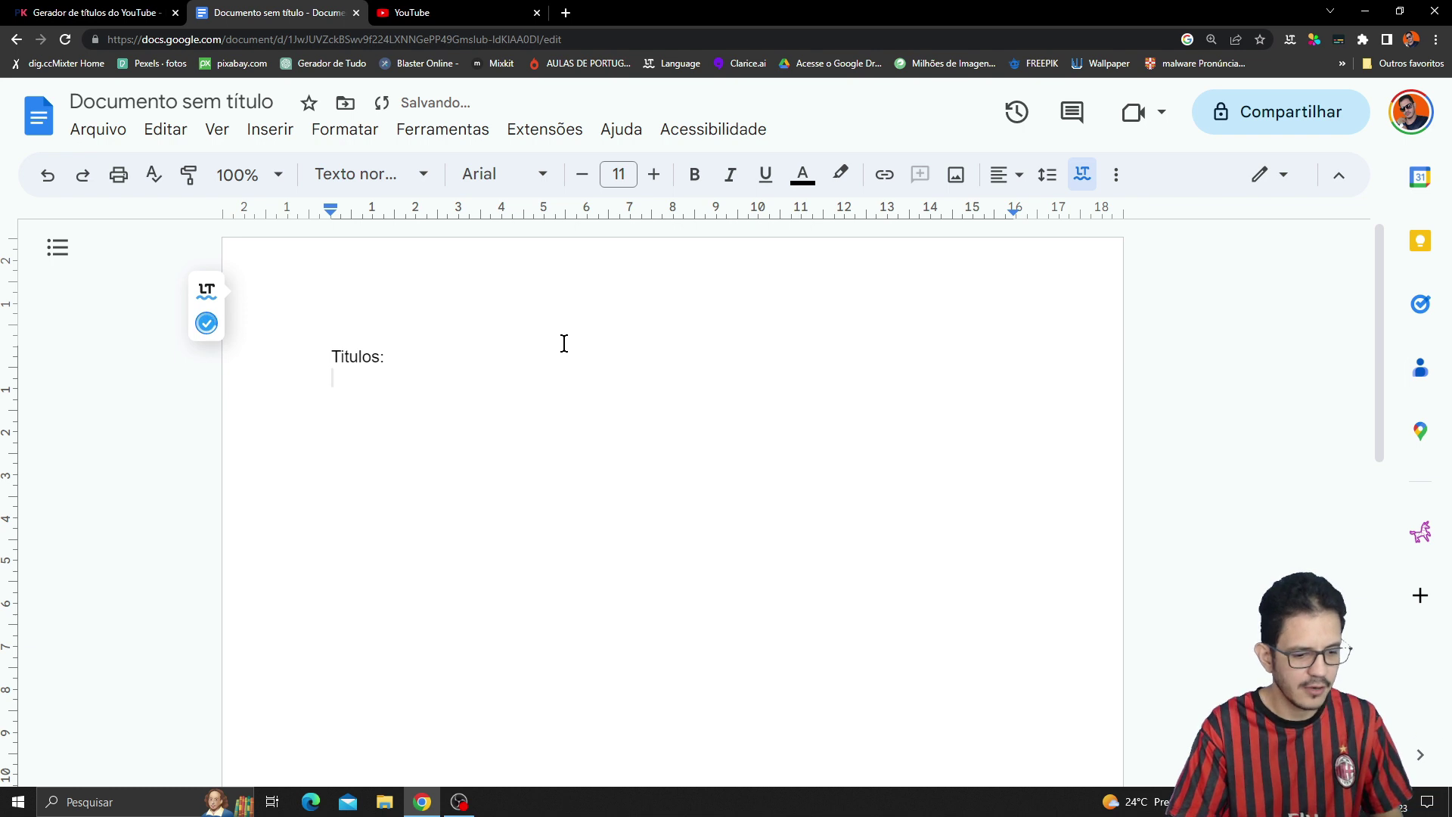
key("ctrl+v")
left_click(564, 343)
Return to the PromoterKit title generator and generate another set of titles with the same topic and style.
left_click(375, 11)
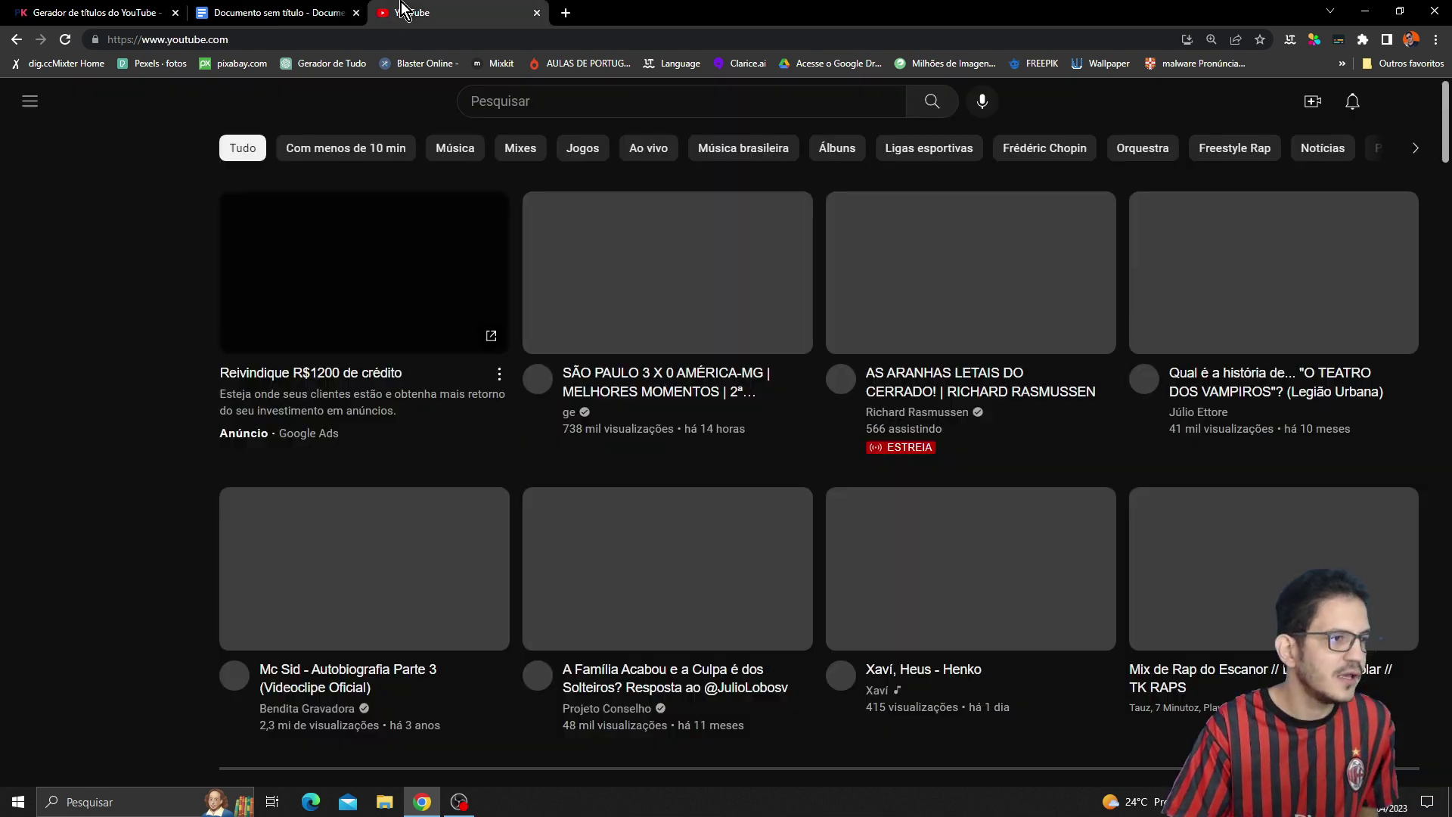
left_click(265, 12)
left_click(171, 11)
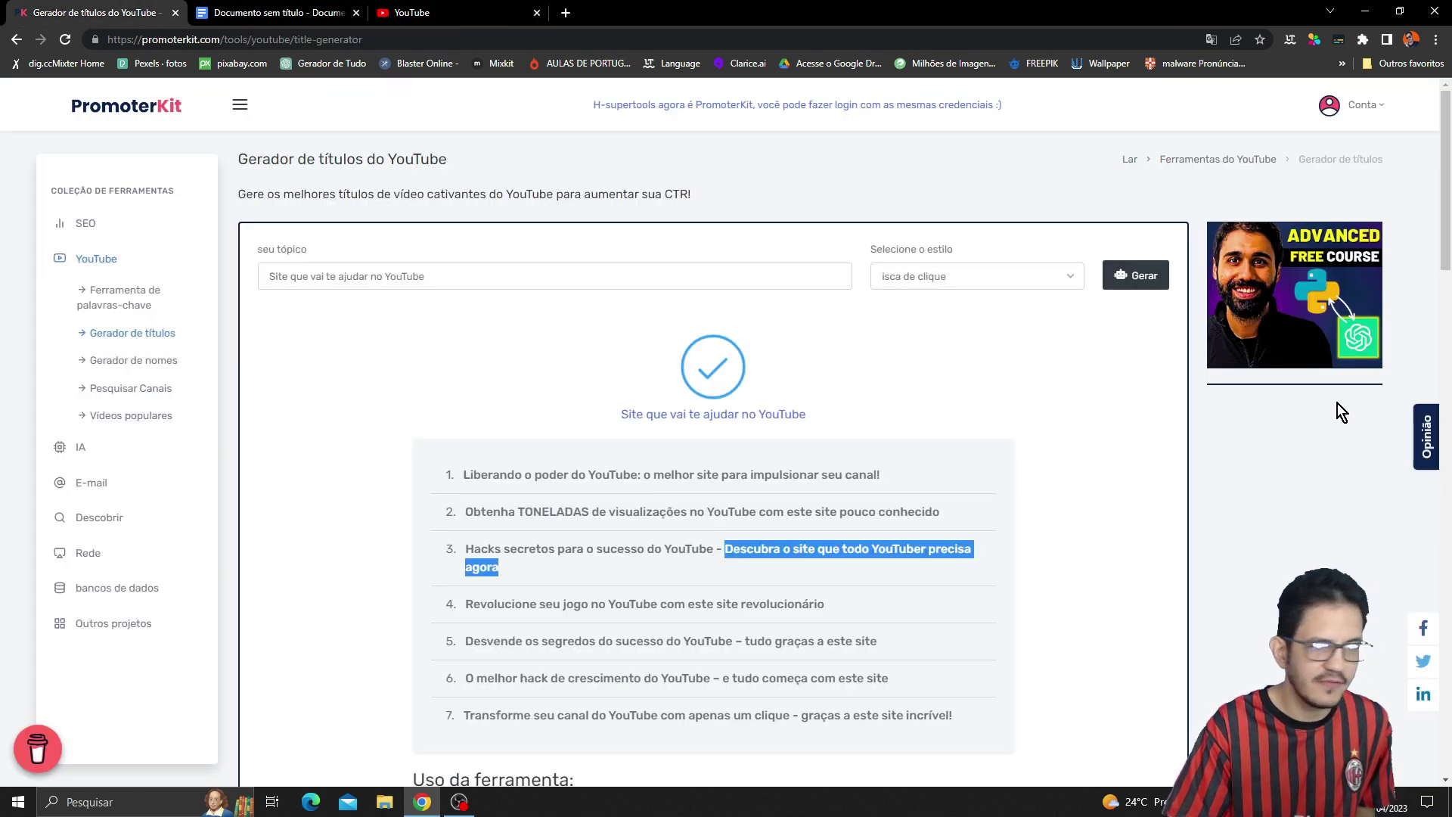
left_click(1128, 269)
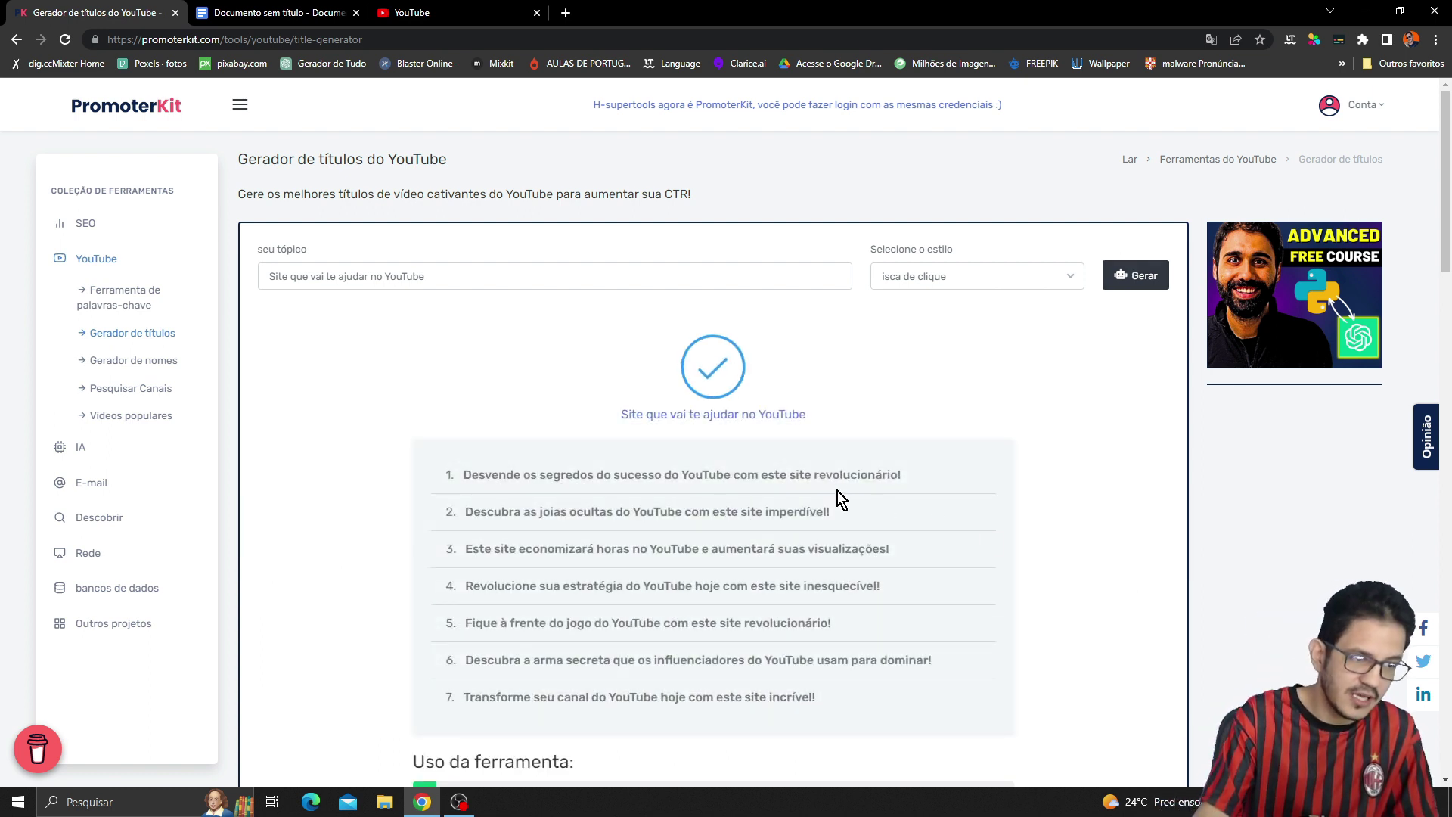
Review the new titles and copy the third one, "Este site economizará horas no YouTube e aumentará suas visualizações!".
left_click_drag(904, 479, 507, 484)
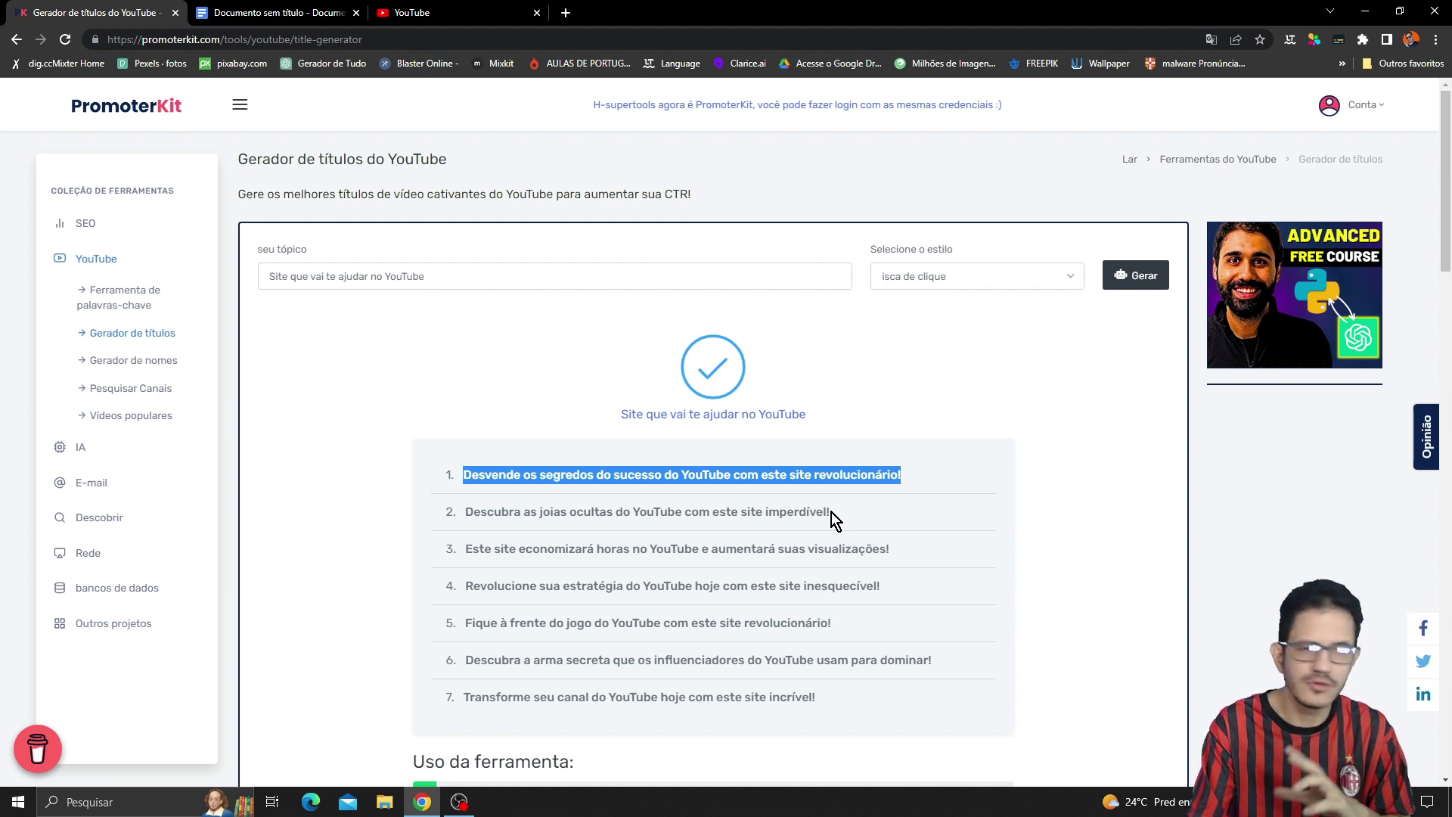
left_click_drag(832, 513, 465, 528)
left_click(532, 568)
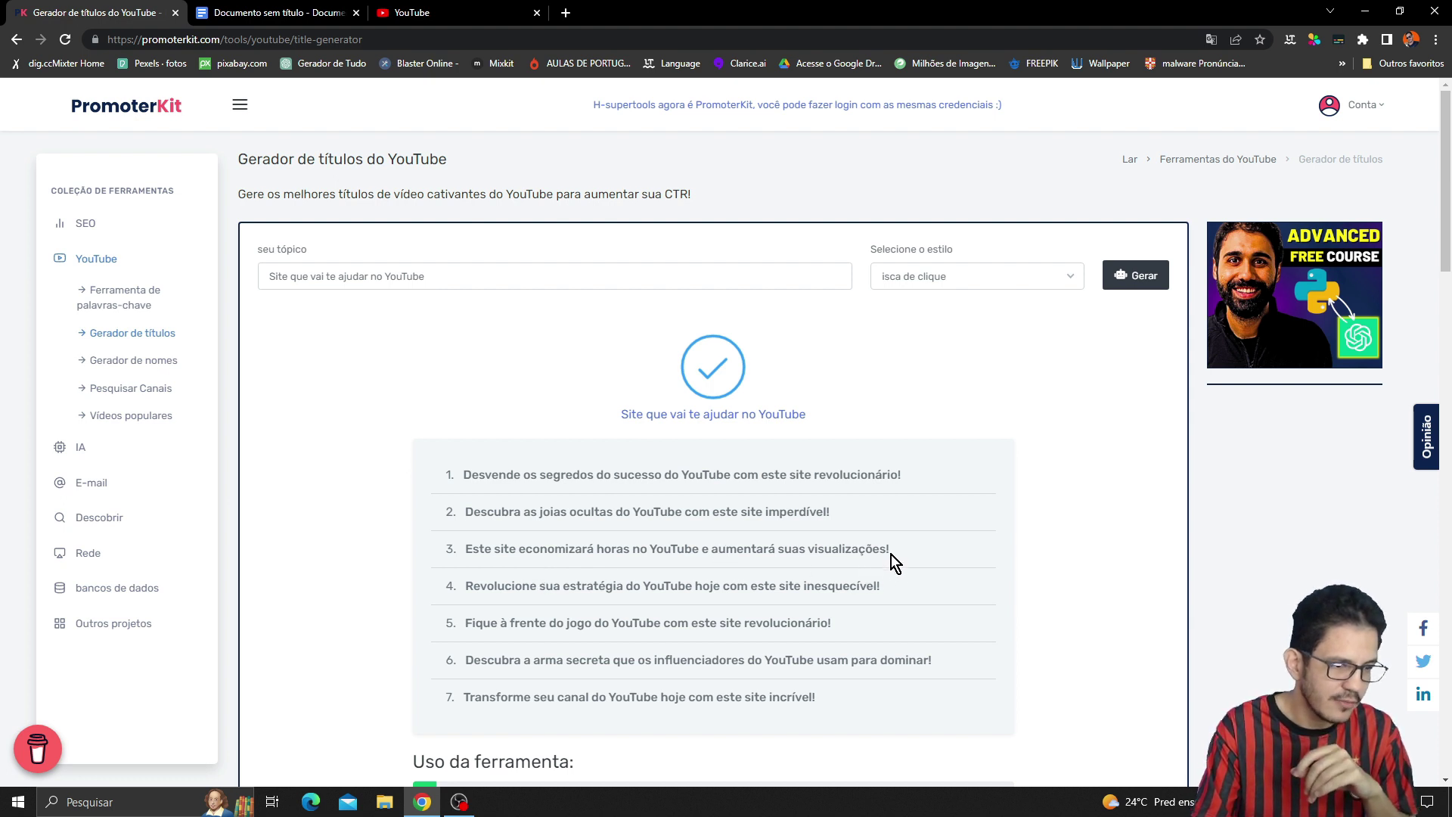
left_click_drag(897, 547, 438, 548)
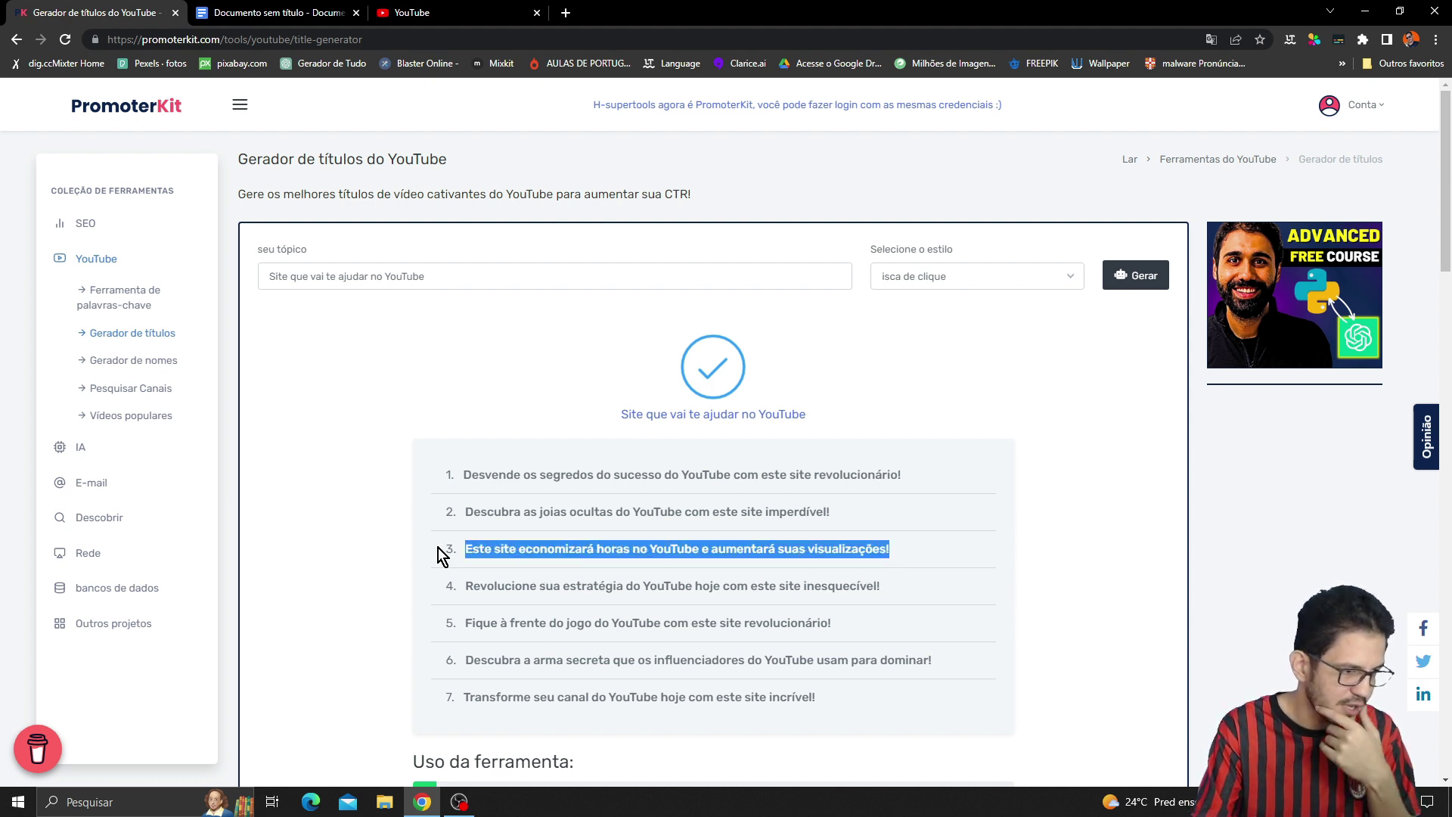
right_click(515, 545)
left_click(569, 556)
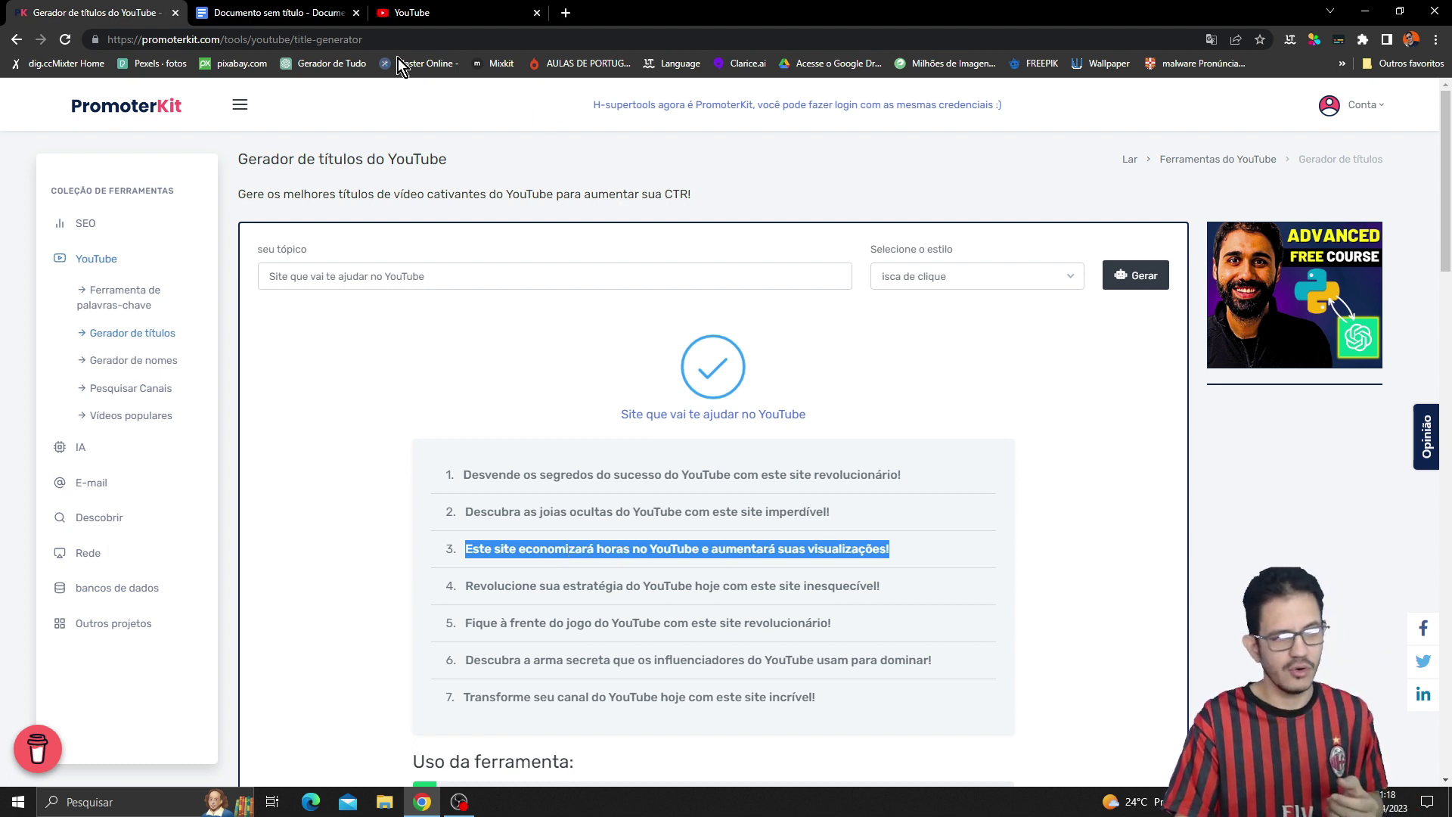
In the Google Docs document, paste the copied title on a new line below the first title.
left_click(272, 13)
left_click(825, 419)
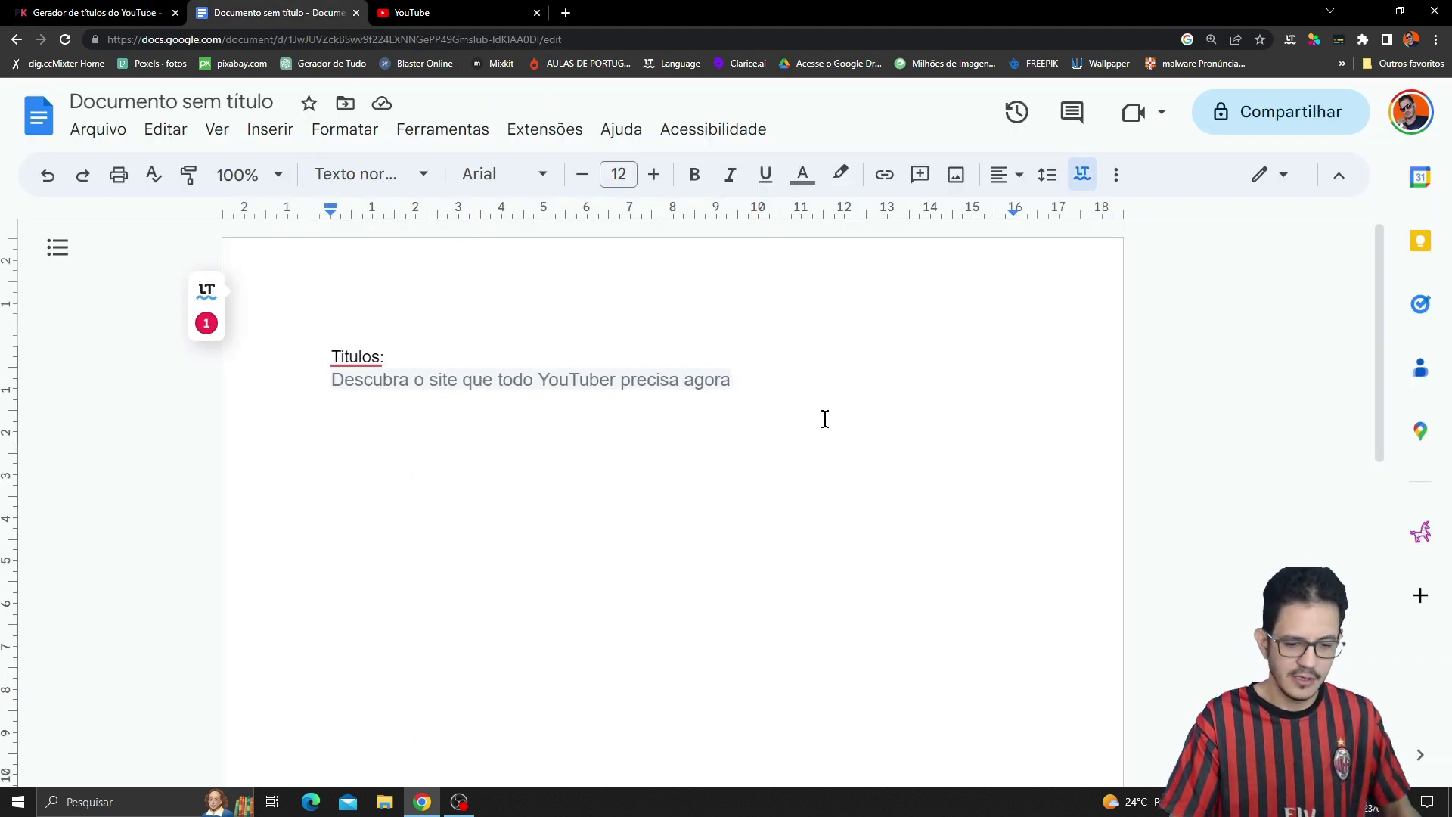
key("Return")
key("ctrl+v")
Return to the PromoterKit title generator and copy the seventh title, "Transforme seu canal do YouTube hoje com este site incrível!".
left_click(400, 12)
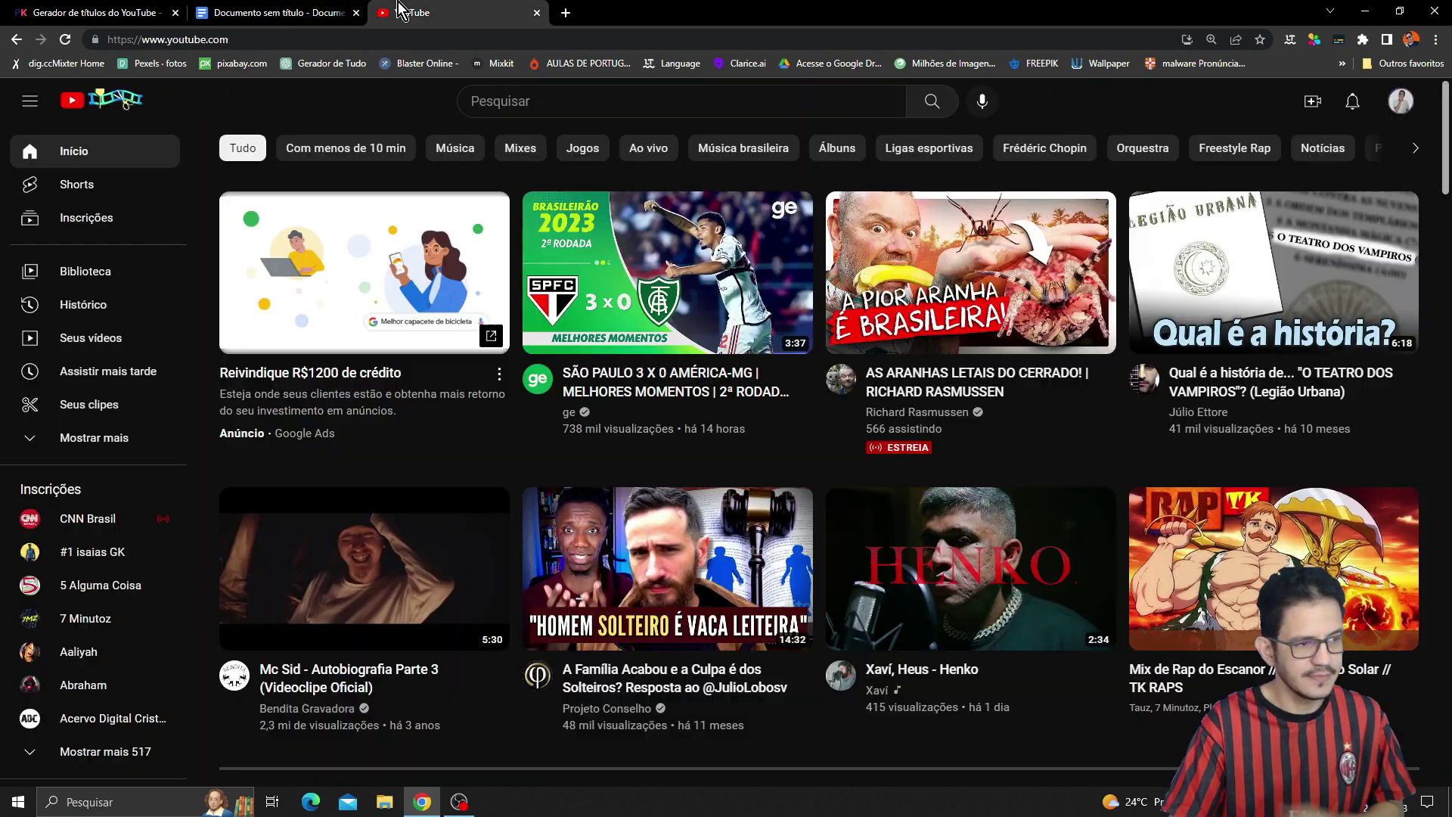
left_click(272, 12)
left_click(90, 12)
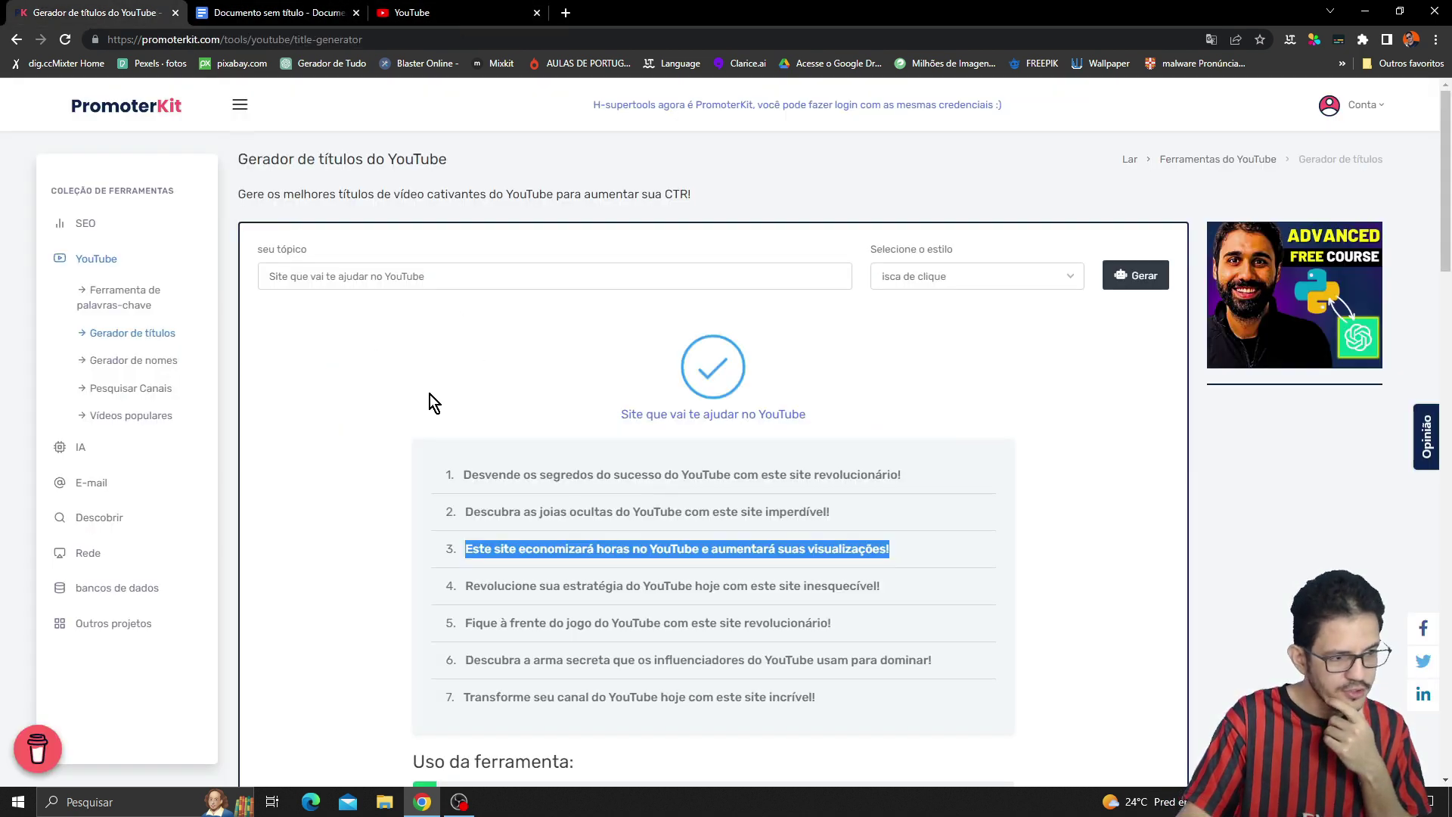
scroll(429, 394, "down", 2)
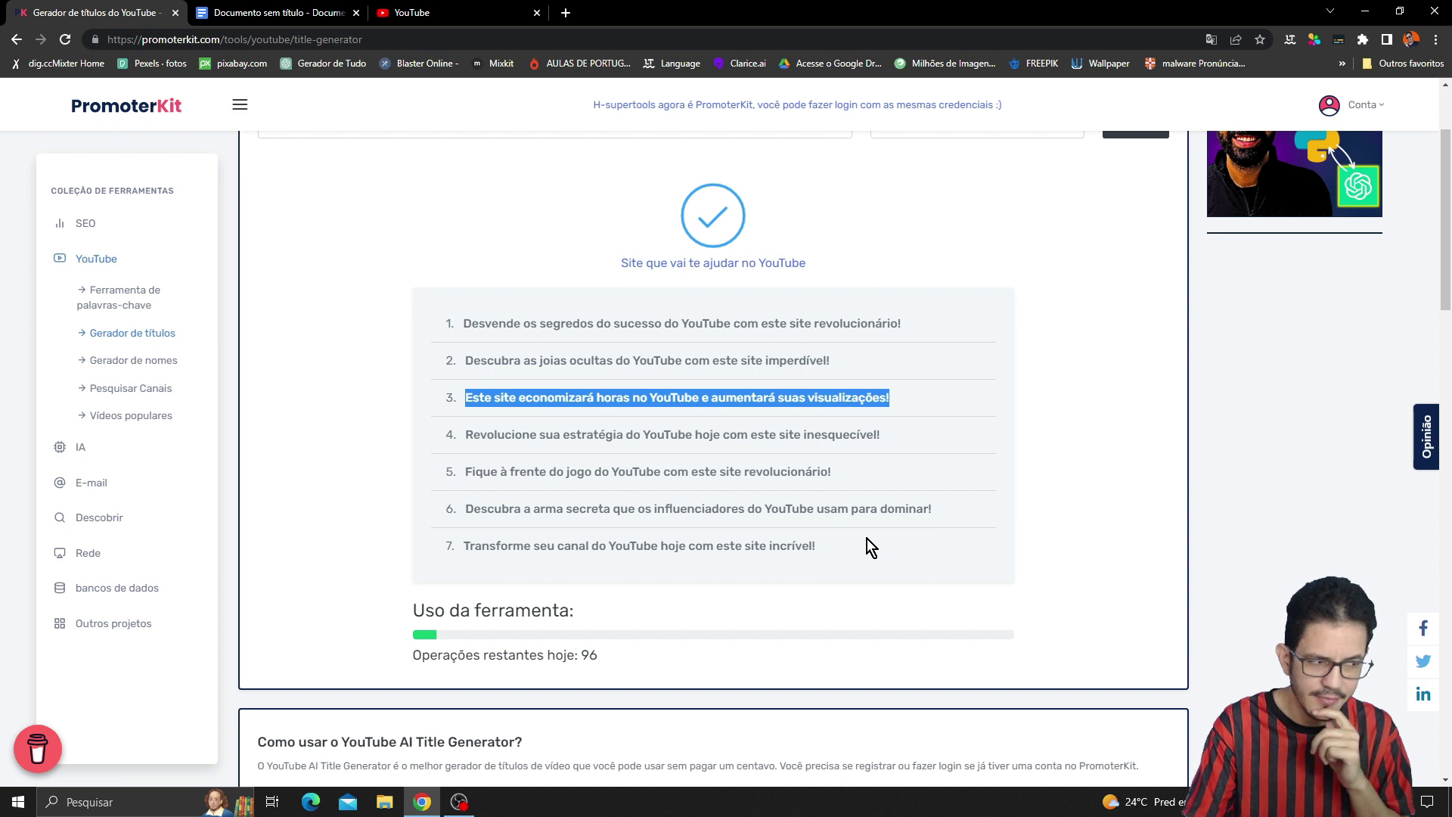
scroll(866, 538, "down", 1)
left_click_drag(816, 471, 440, 473)
right_click(474, 467)
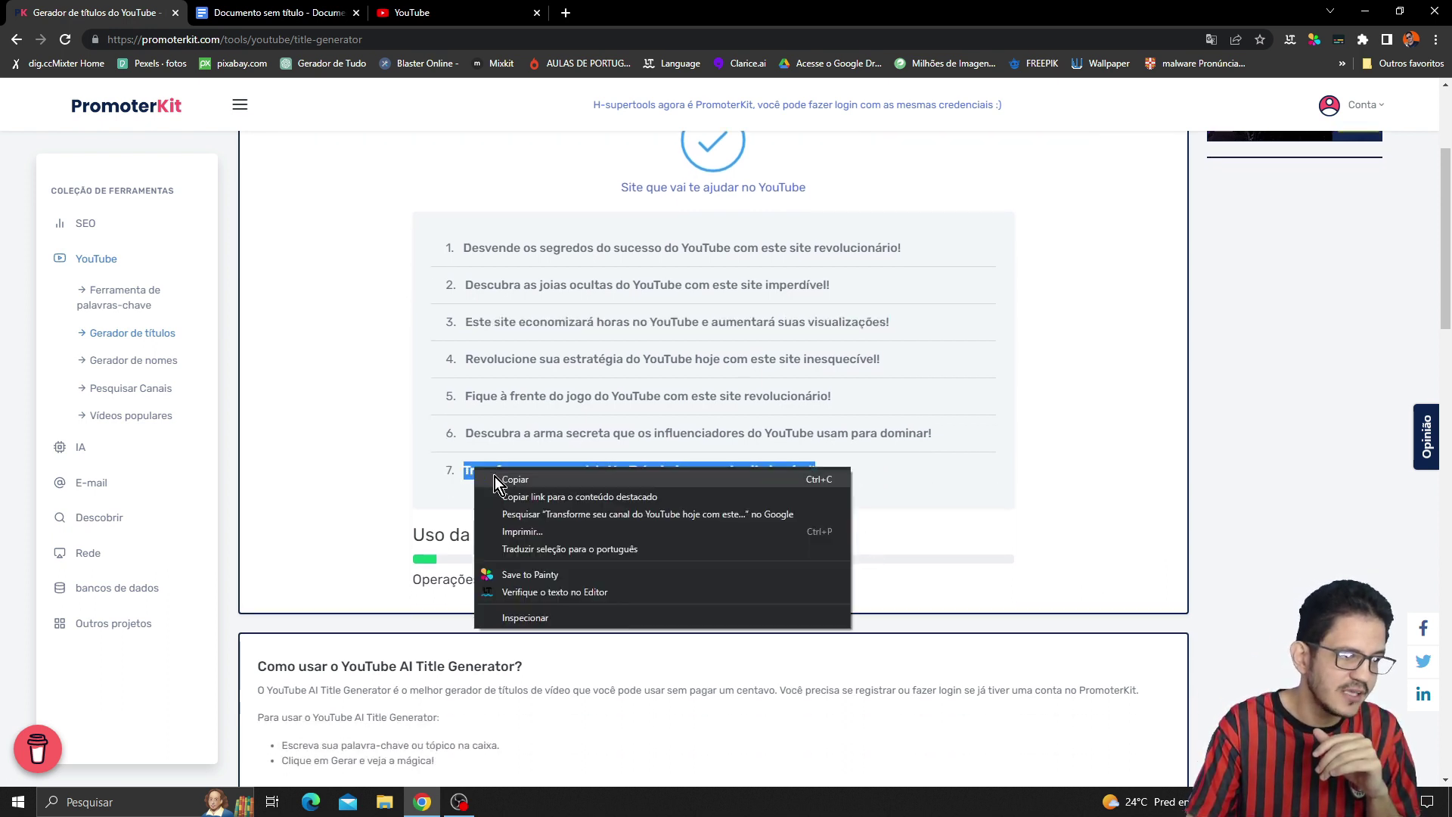
left_click(497, 478)
Switch to the Google Docs document and paste the copied seventh title on a new line at the end of the list.
left_click(412, 13)
left_click(344, 16)
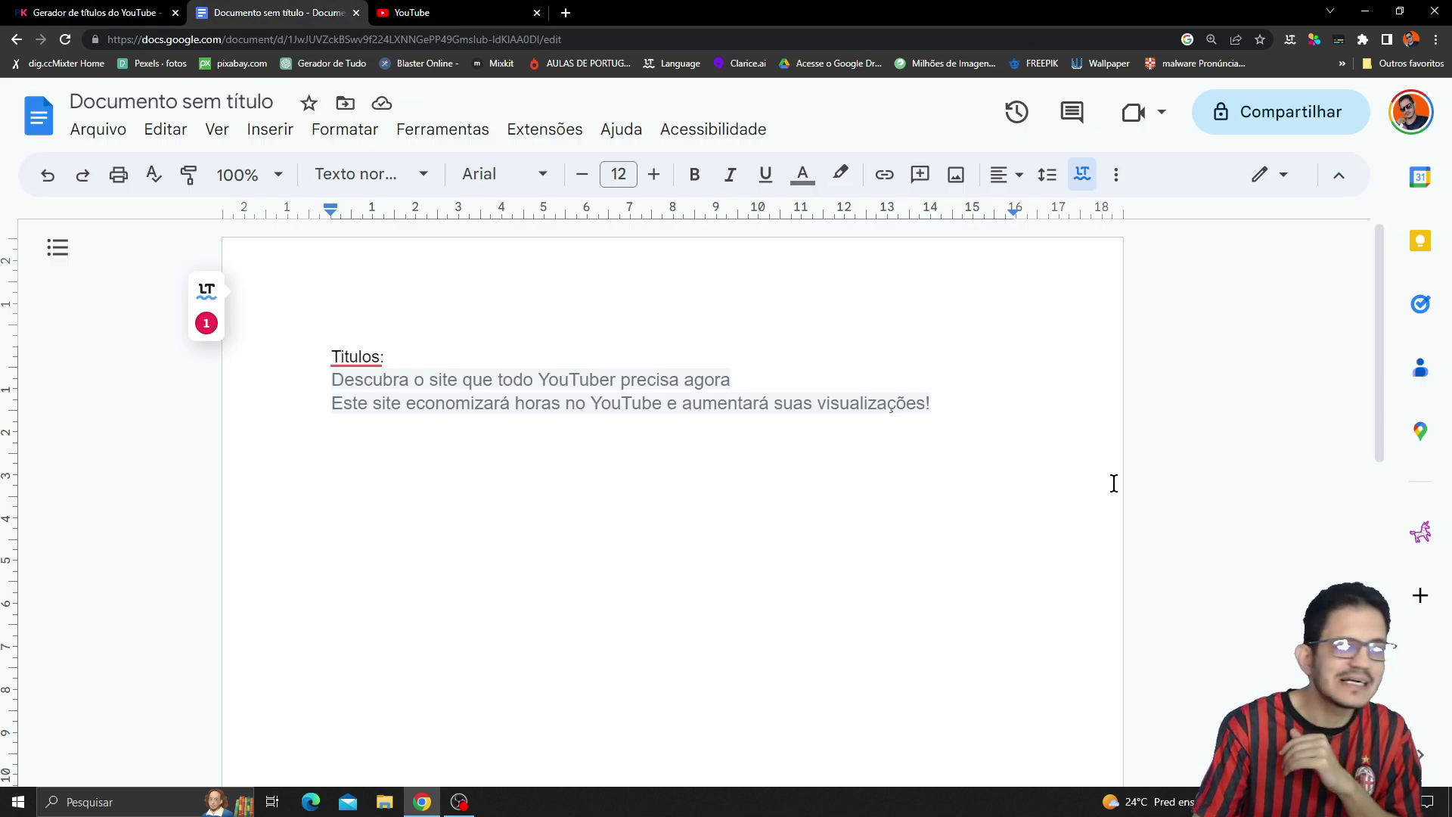
key("Return")
key("ctrl+v")
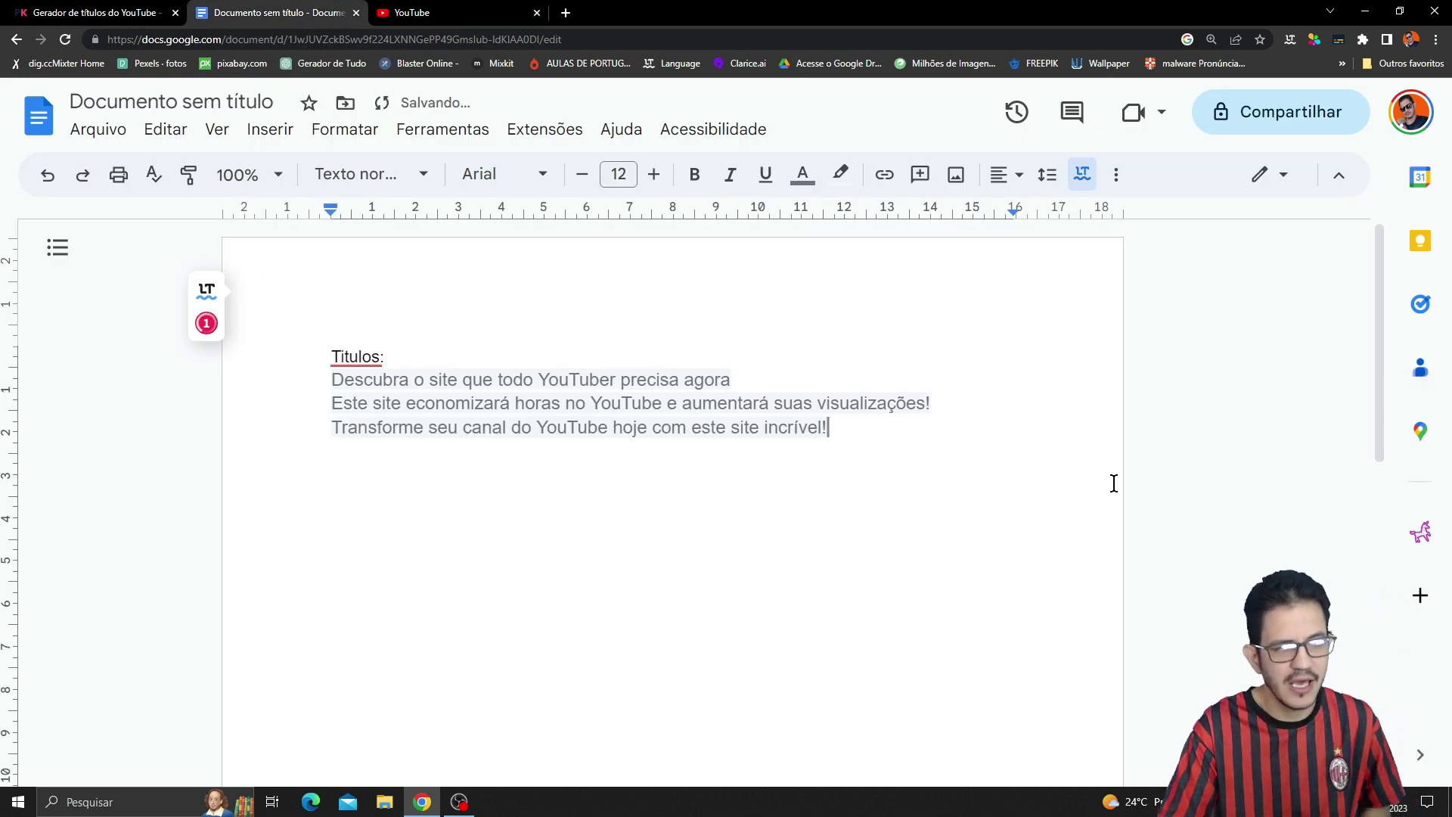
Go back to the PromoterKit title generator and generate a fresh set of titles with the same topic and style.
left_click(484, 13)
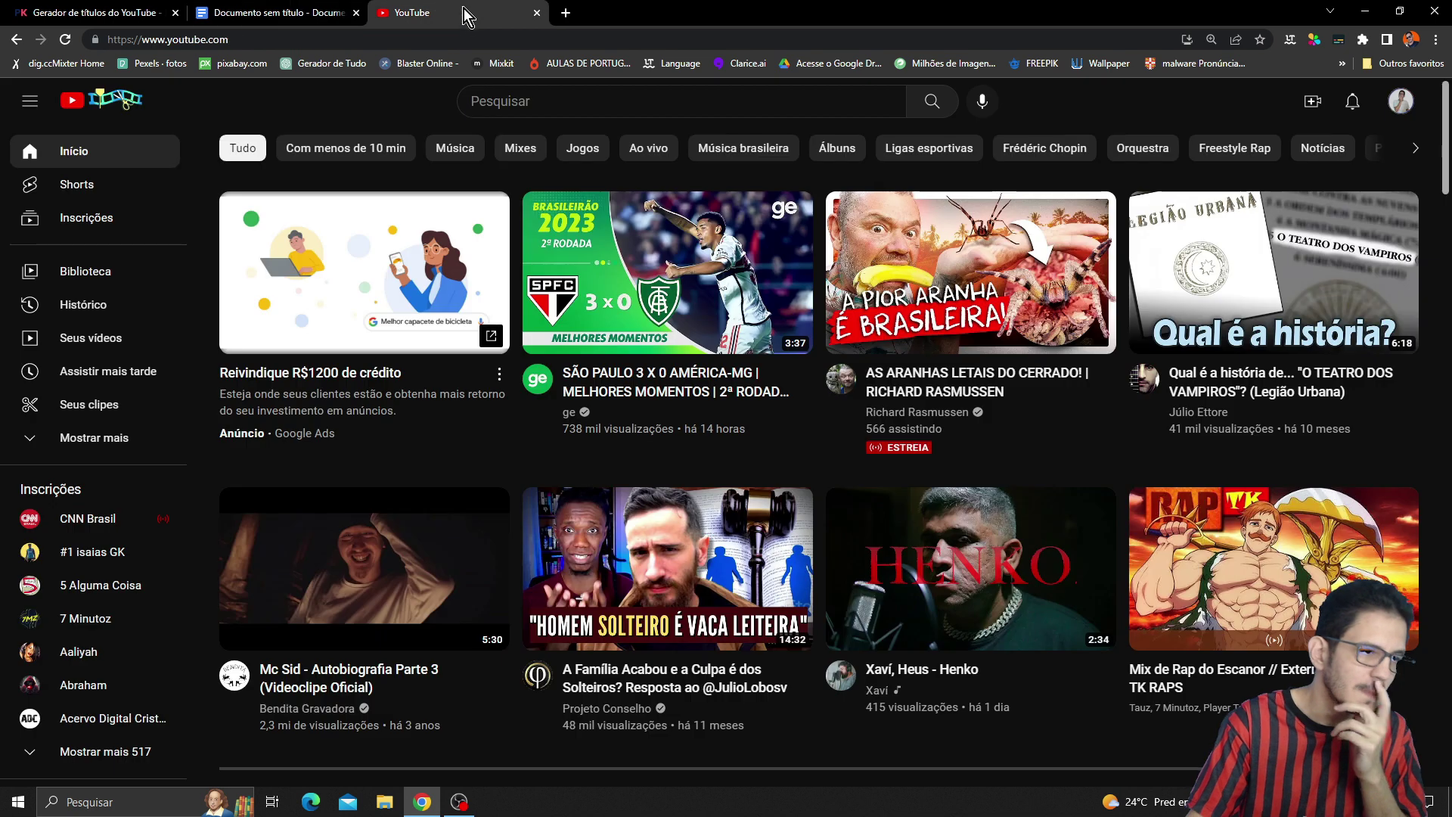
left_click(274, 9)
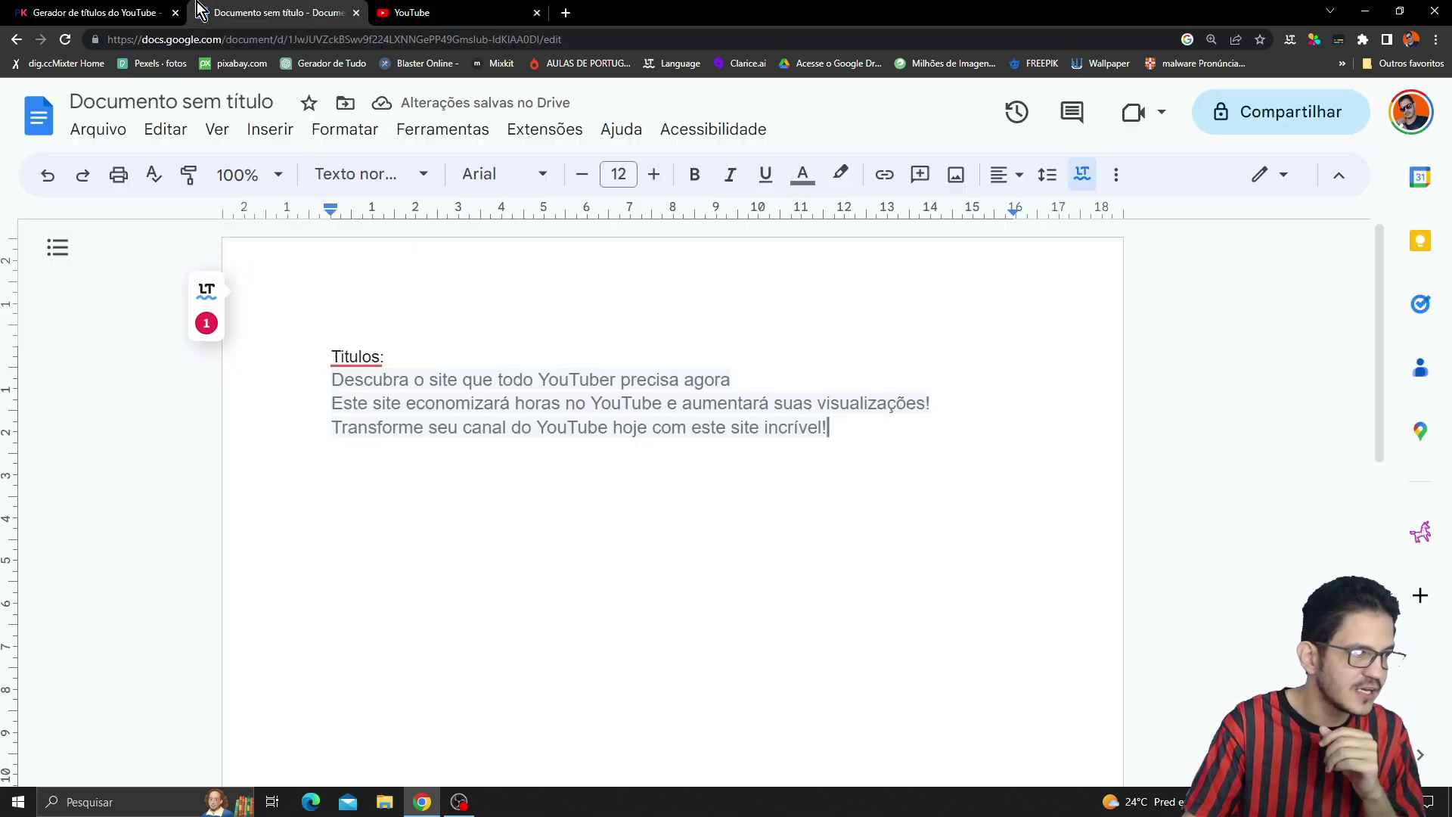
left_click(155, 11)
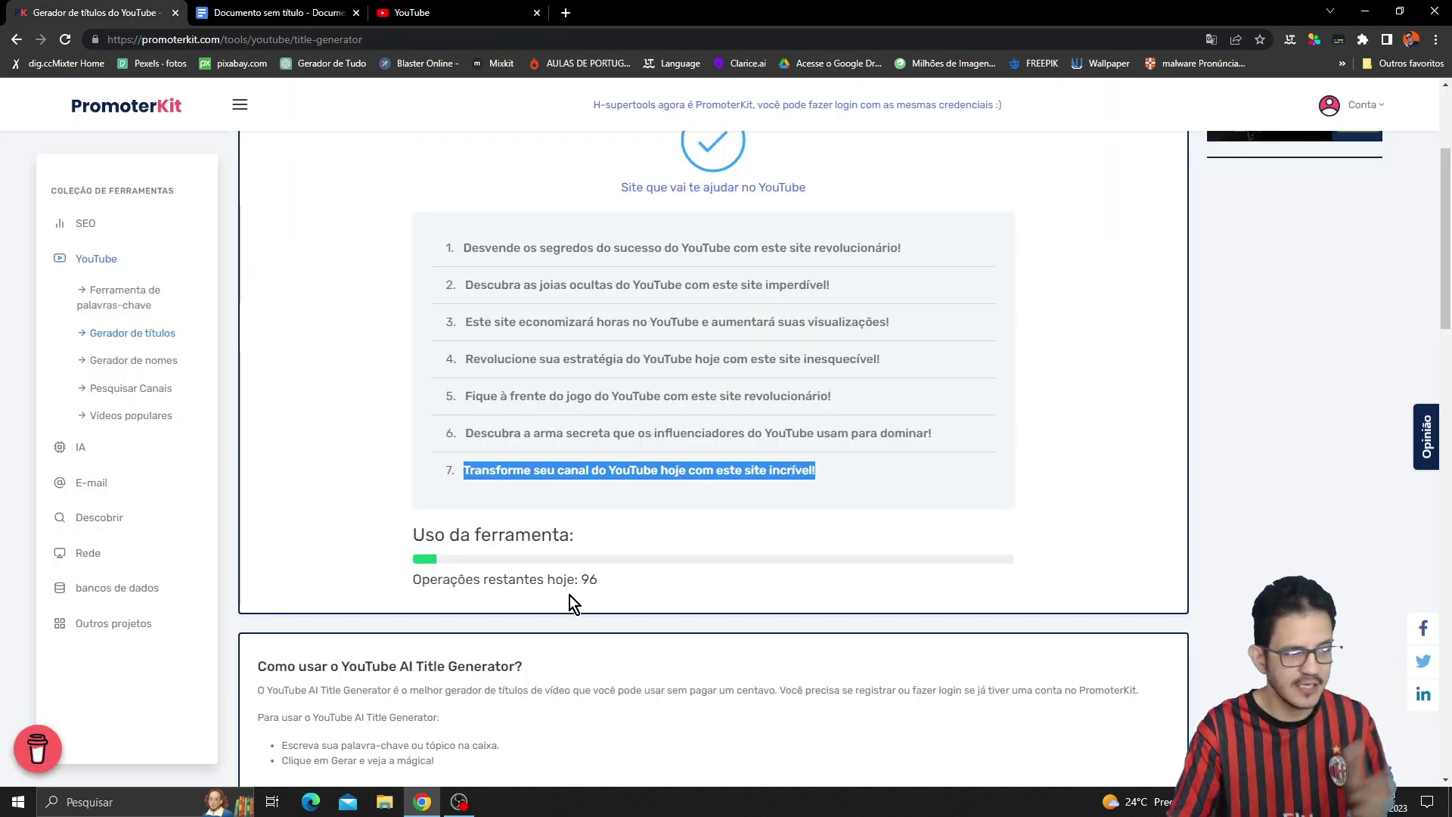
scroll(837, 501, "up", 3)
left_click(1143, 281)
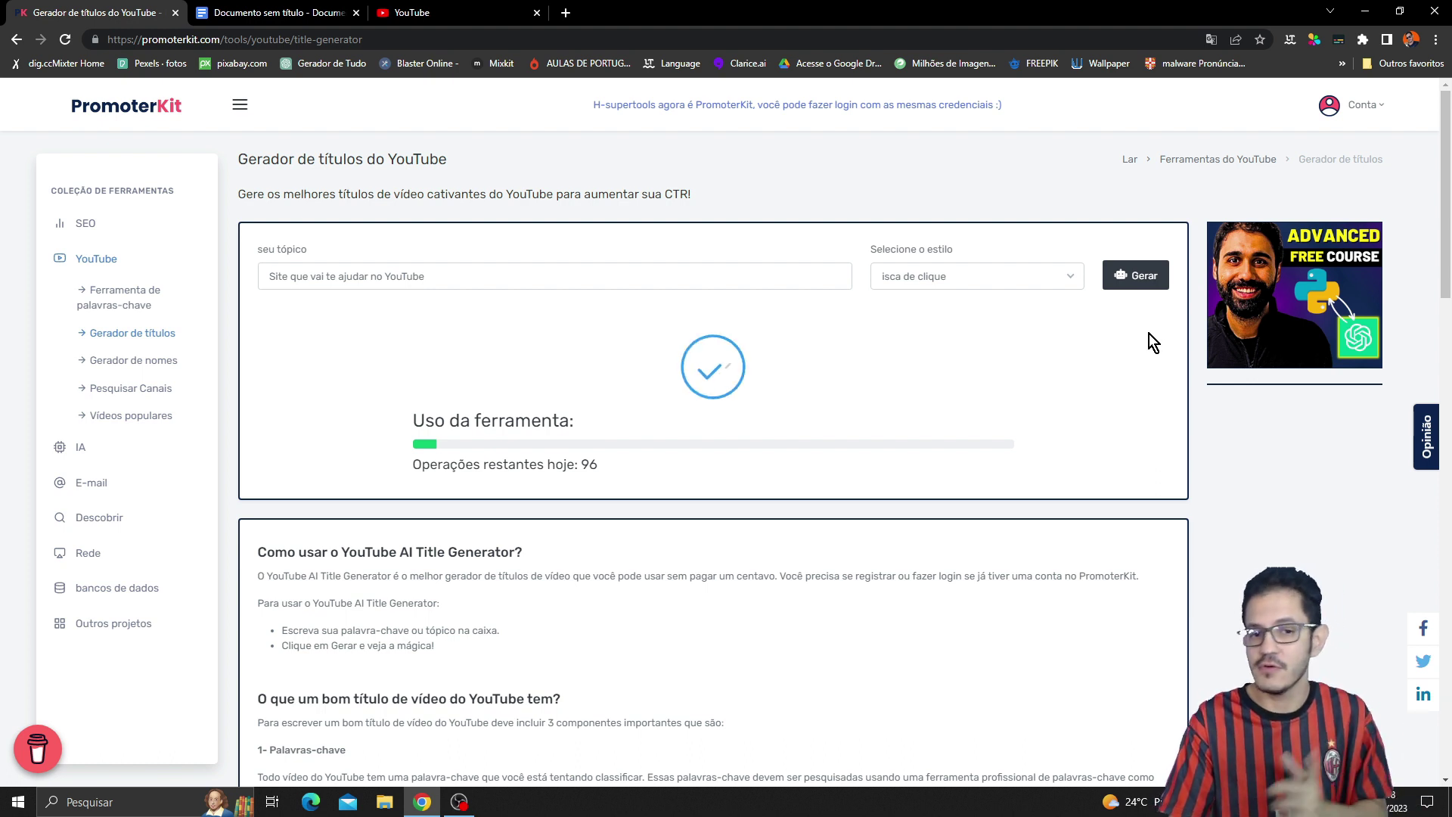
Copy the second title of the new set, "Descubra a ferramenta oculta que todo YouTuber precisa conhecer".
scroll(964, 401, "down", 1)
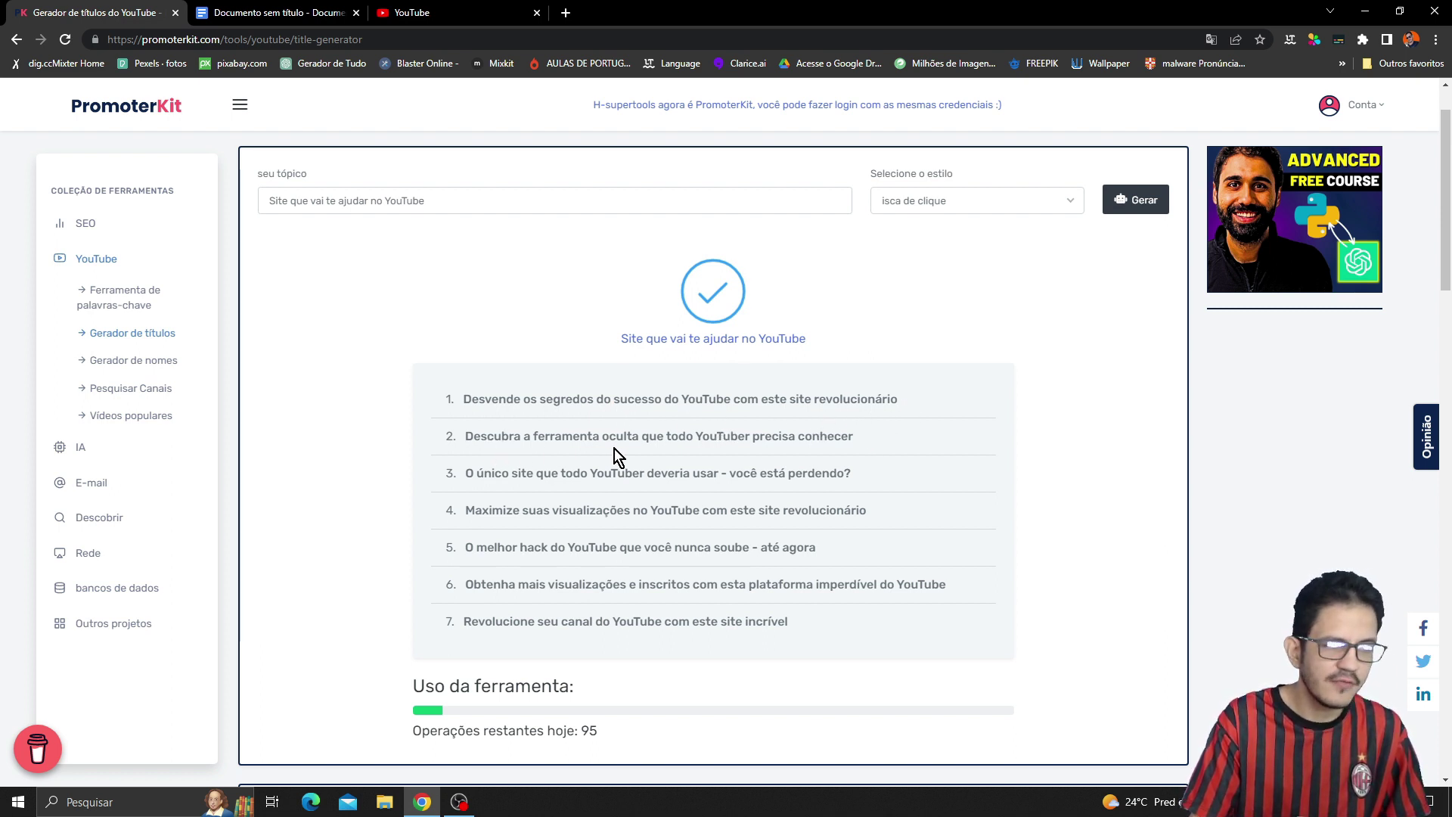
left_click_drag(869, 436, 487, 438)
right_click(487, 438)
left_click(513, 452)
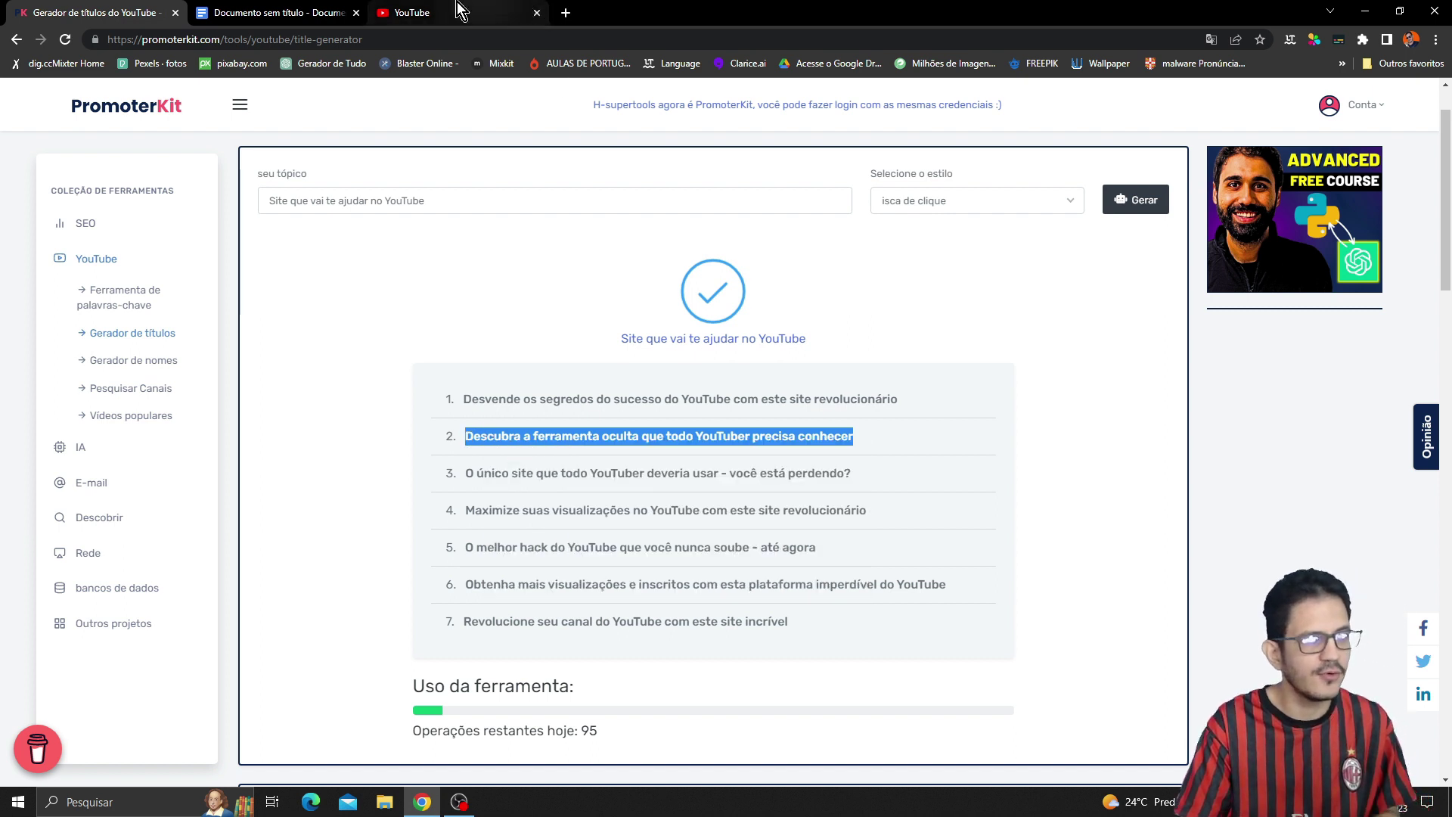
Add the copied "ferramenta oculta" title as a new line at the end of the list in Google Docs.
left_click(272, 13)
left_click(906, 420)
key("Return")
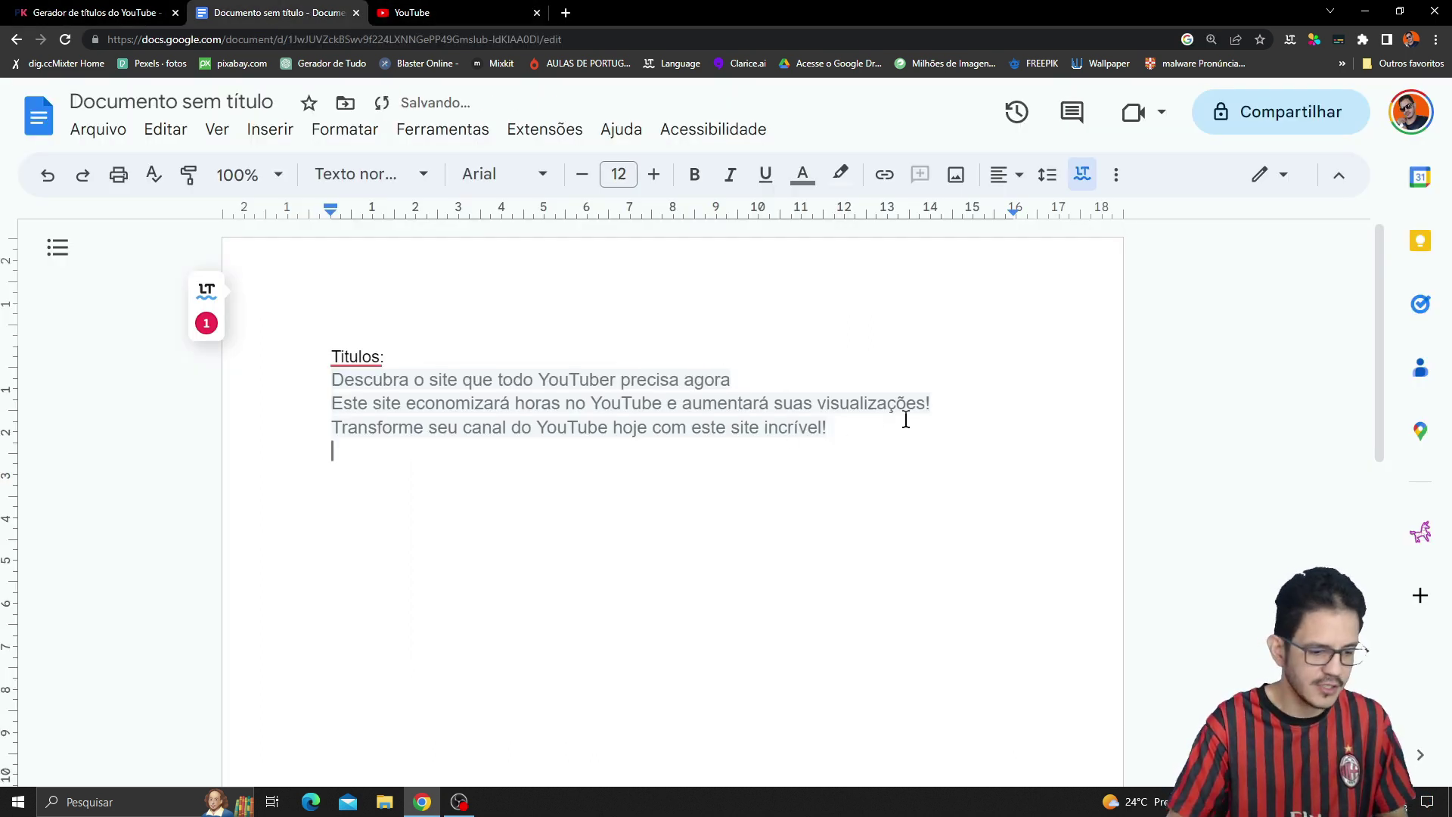
key("ctrl+v")
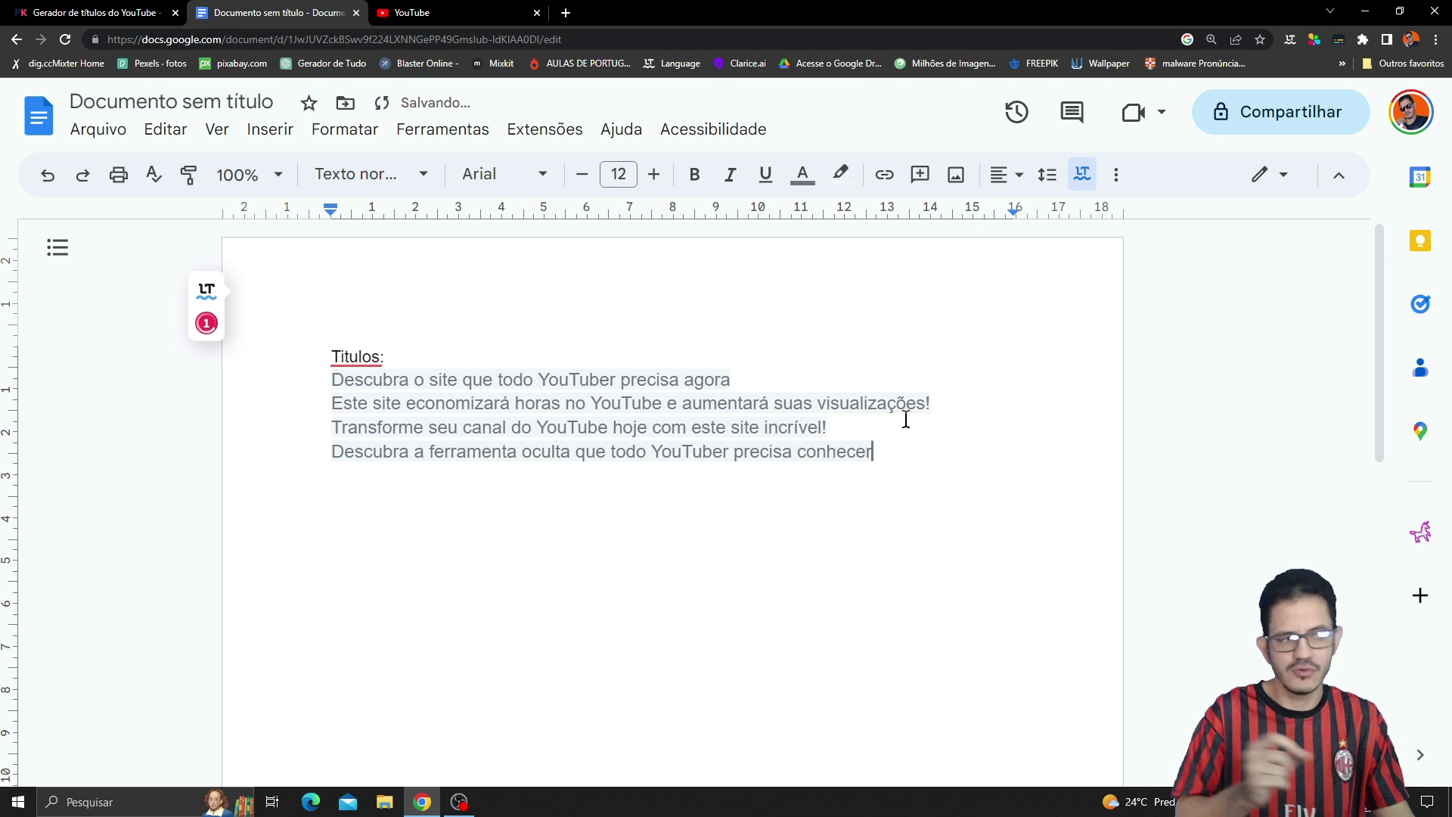
Return to the PromoterKit title generator and copy the fourth title, "Maximize suas visualizações no YouTube com este site revolucionário".
left_click(412, 13)
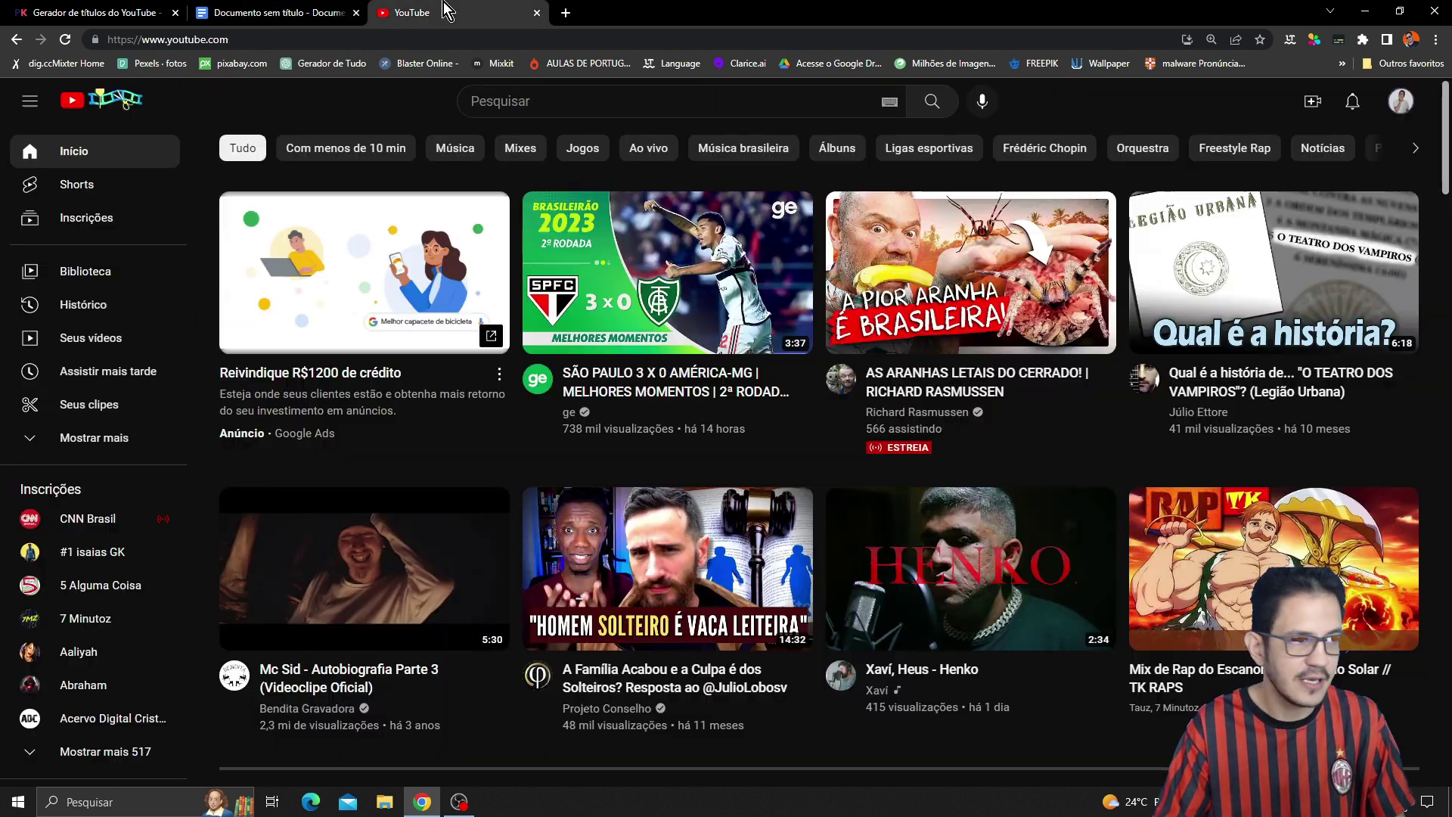
left_click(280, 13)
scroll(476, 379, "down", 2)
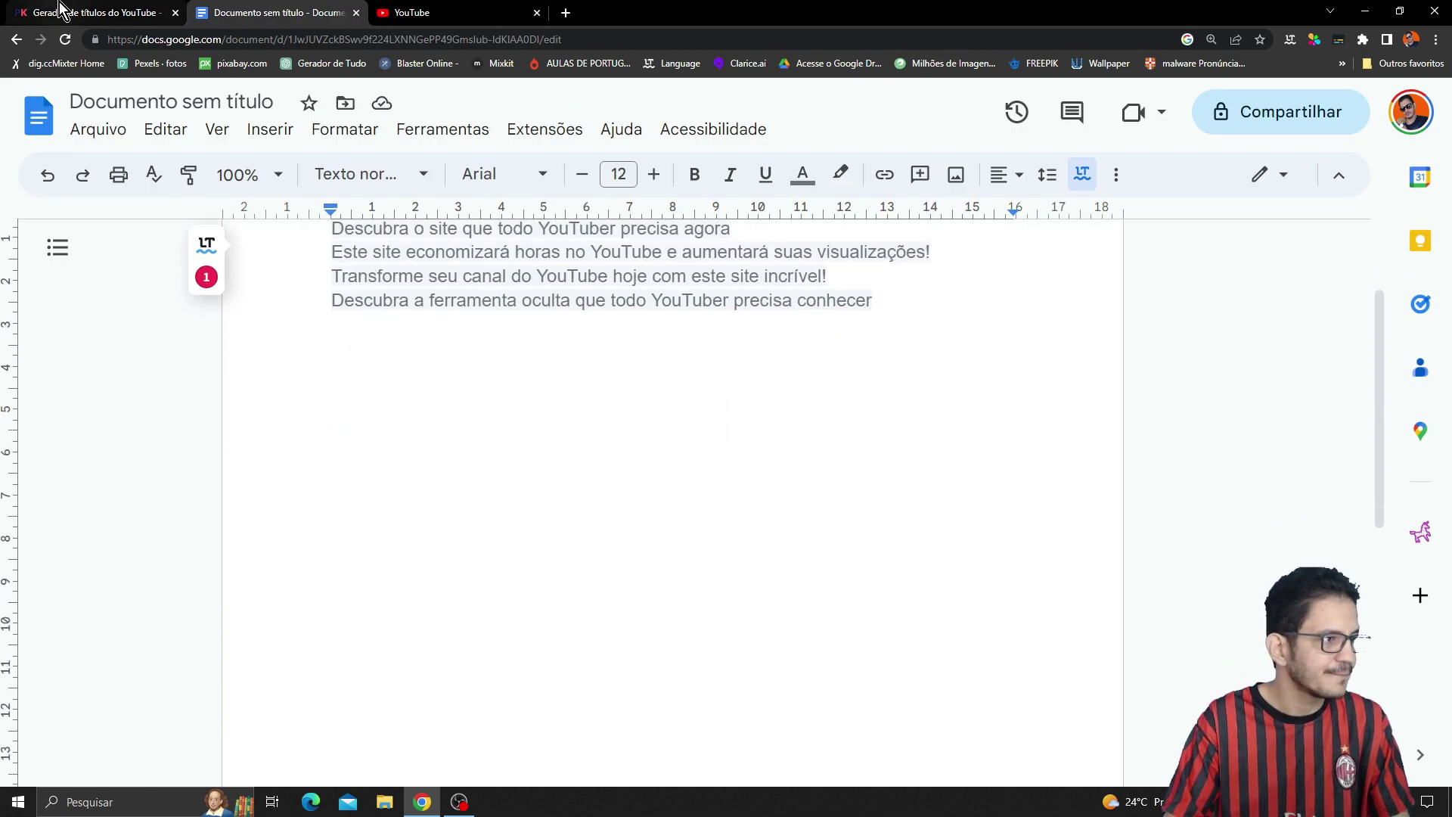
left_click(76, 13)
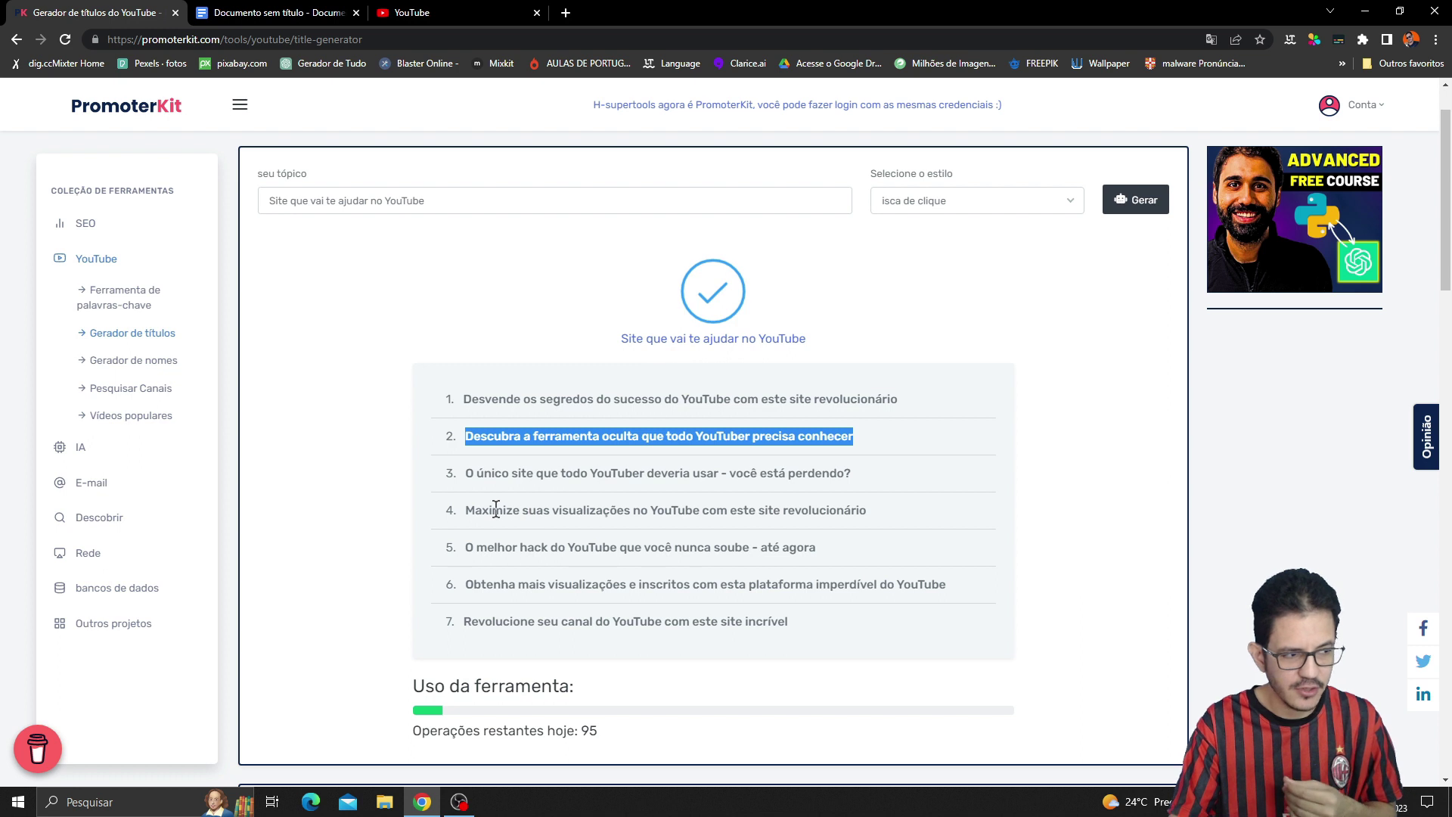
left_click_drag(467, 506, 697, 510)
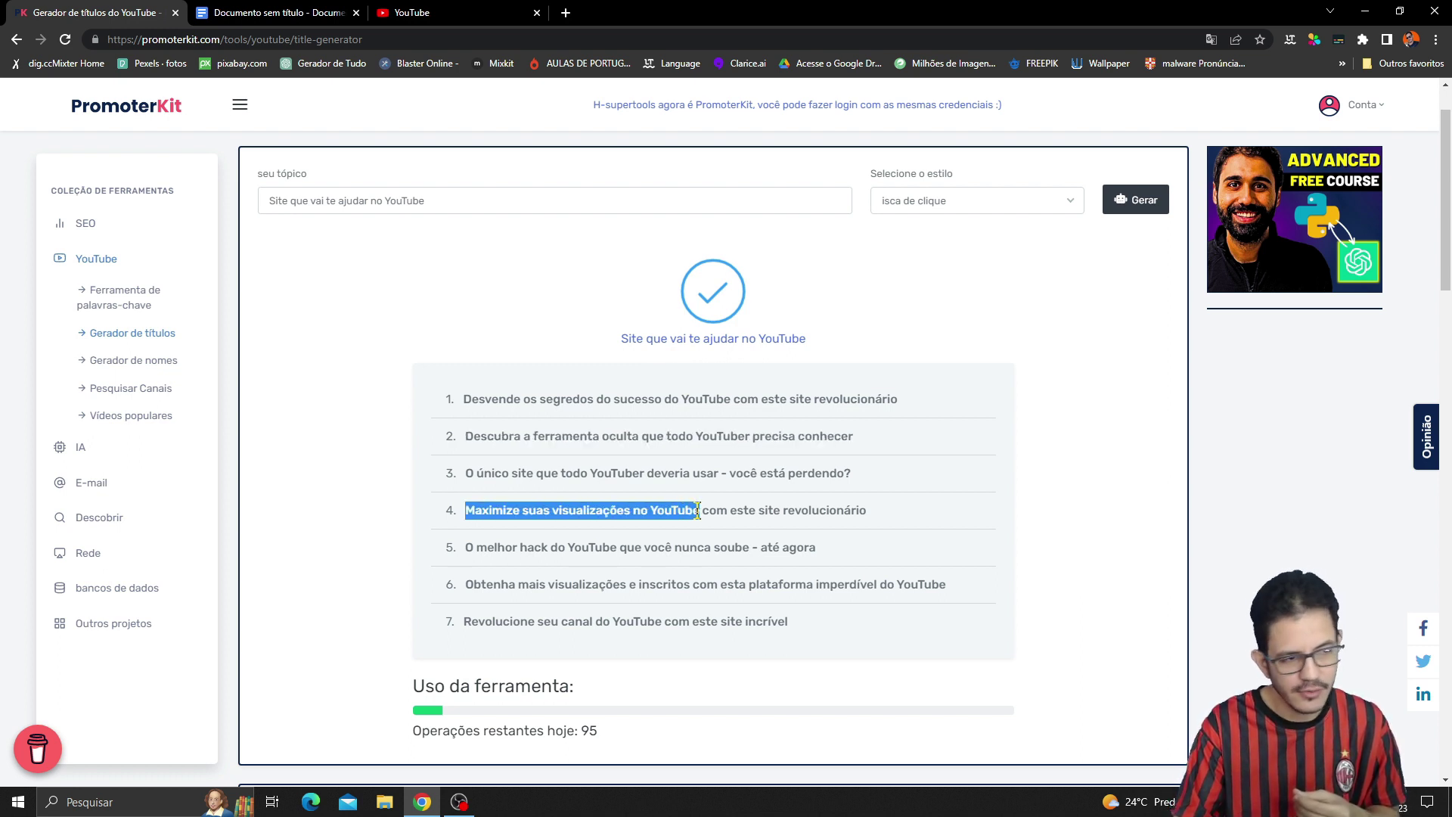
left_click(518, 510)
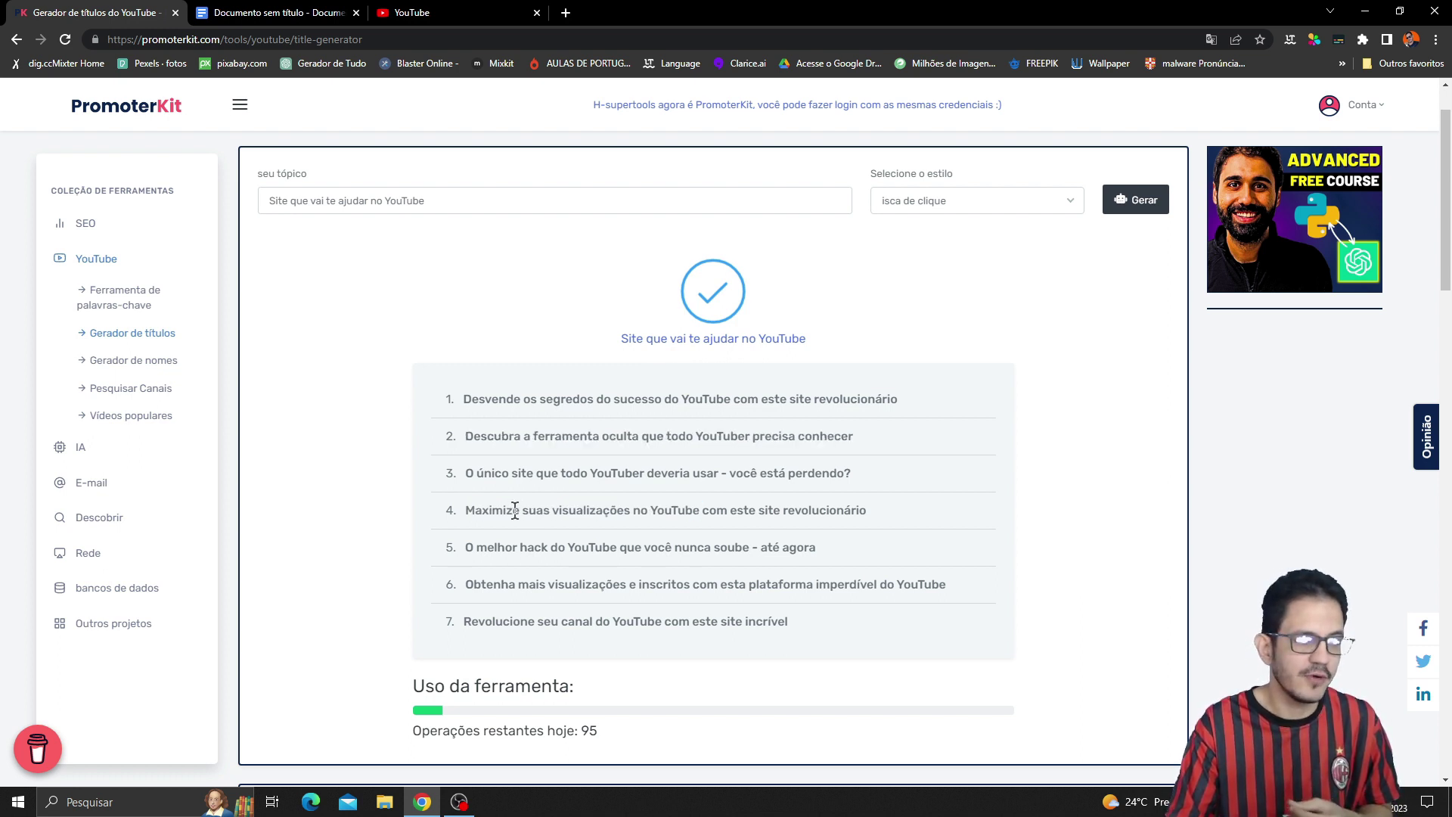
double_click(503, 510)
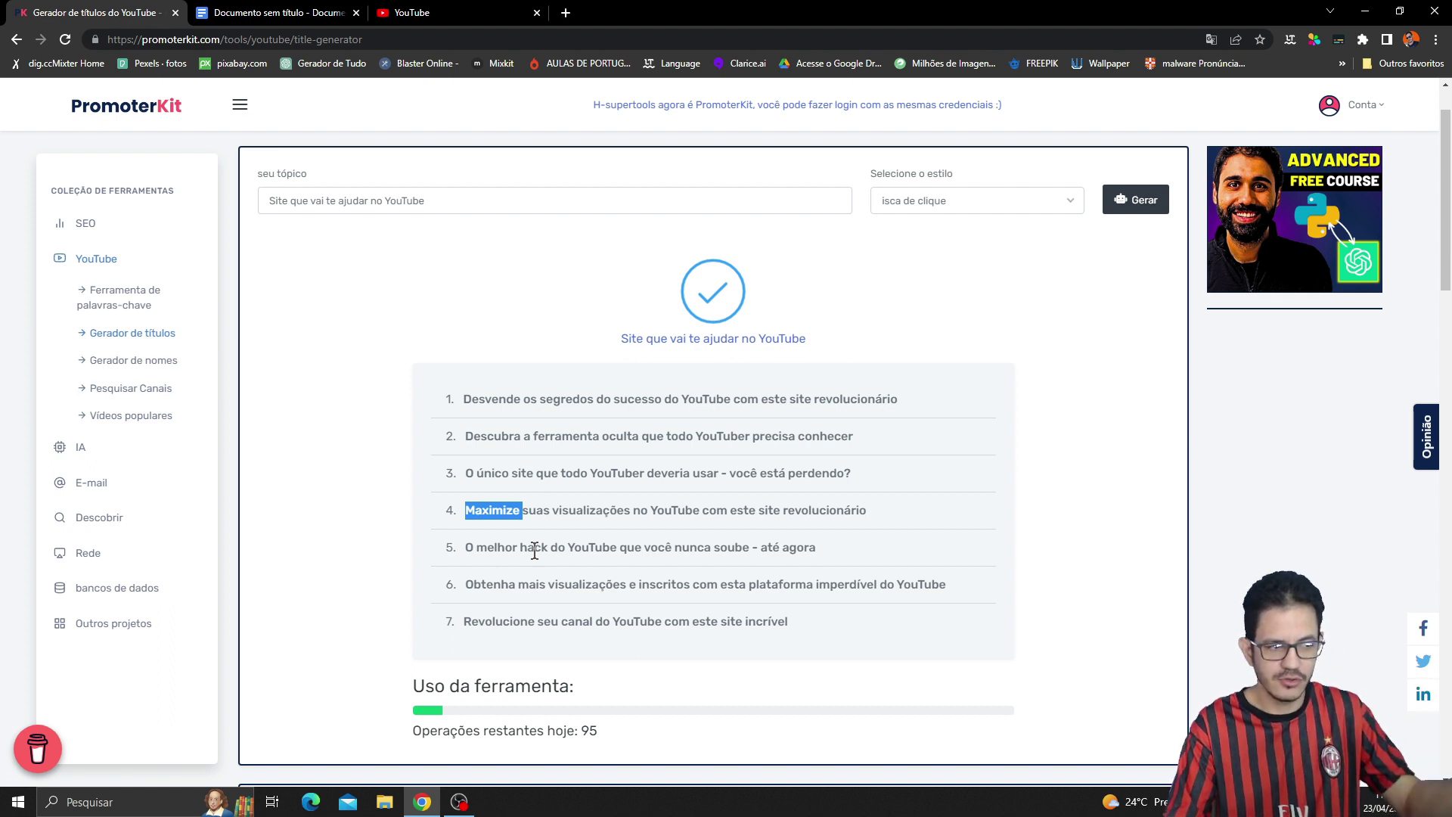
left_click_drag(870, 511, 516, 520)
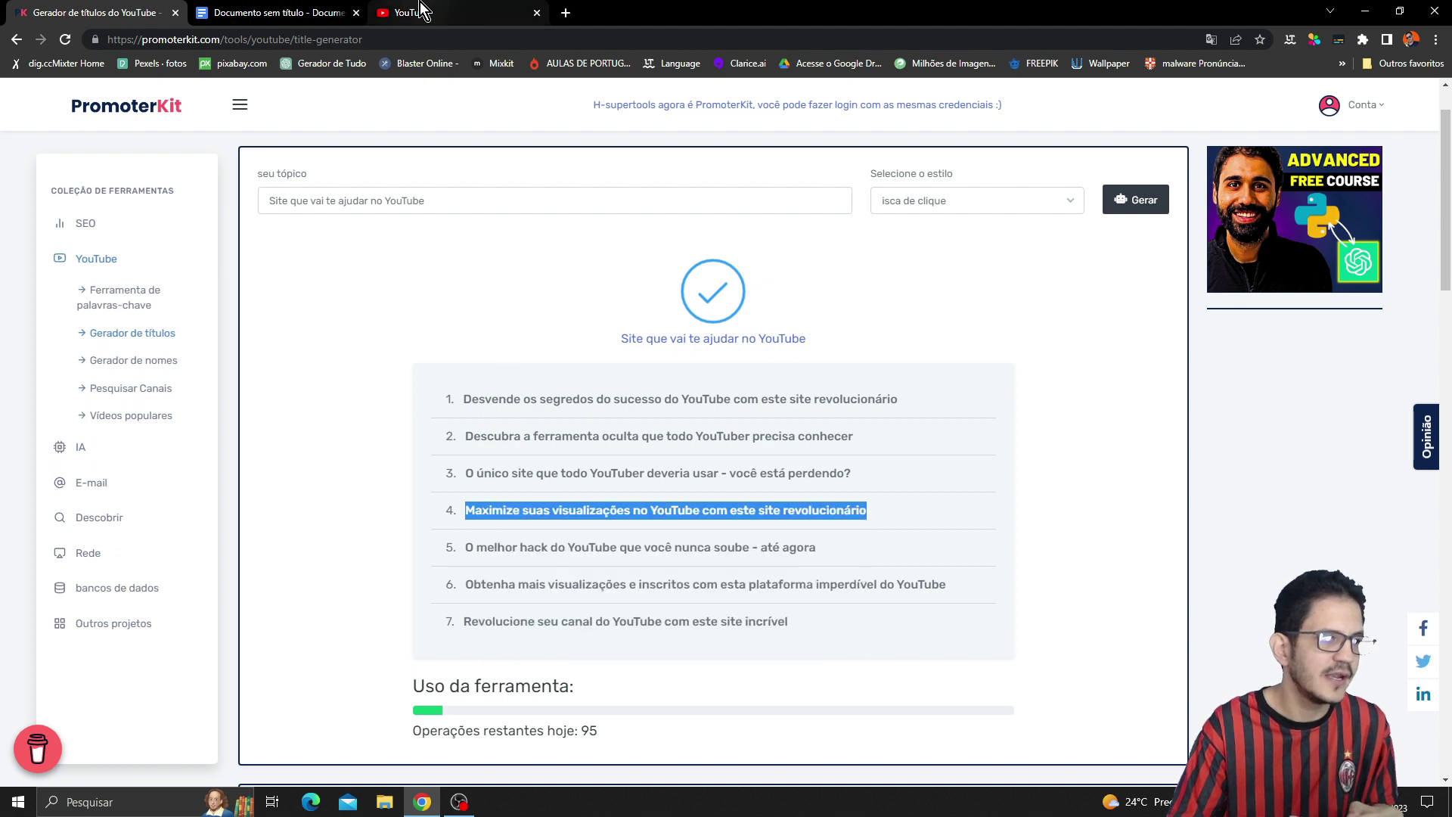
Paste the copied "Maximize suas visualizações" title on a new line below the other titles in the Google Docs document.
left_click(318, 13)
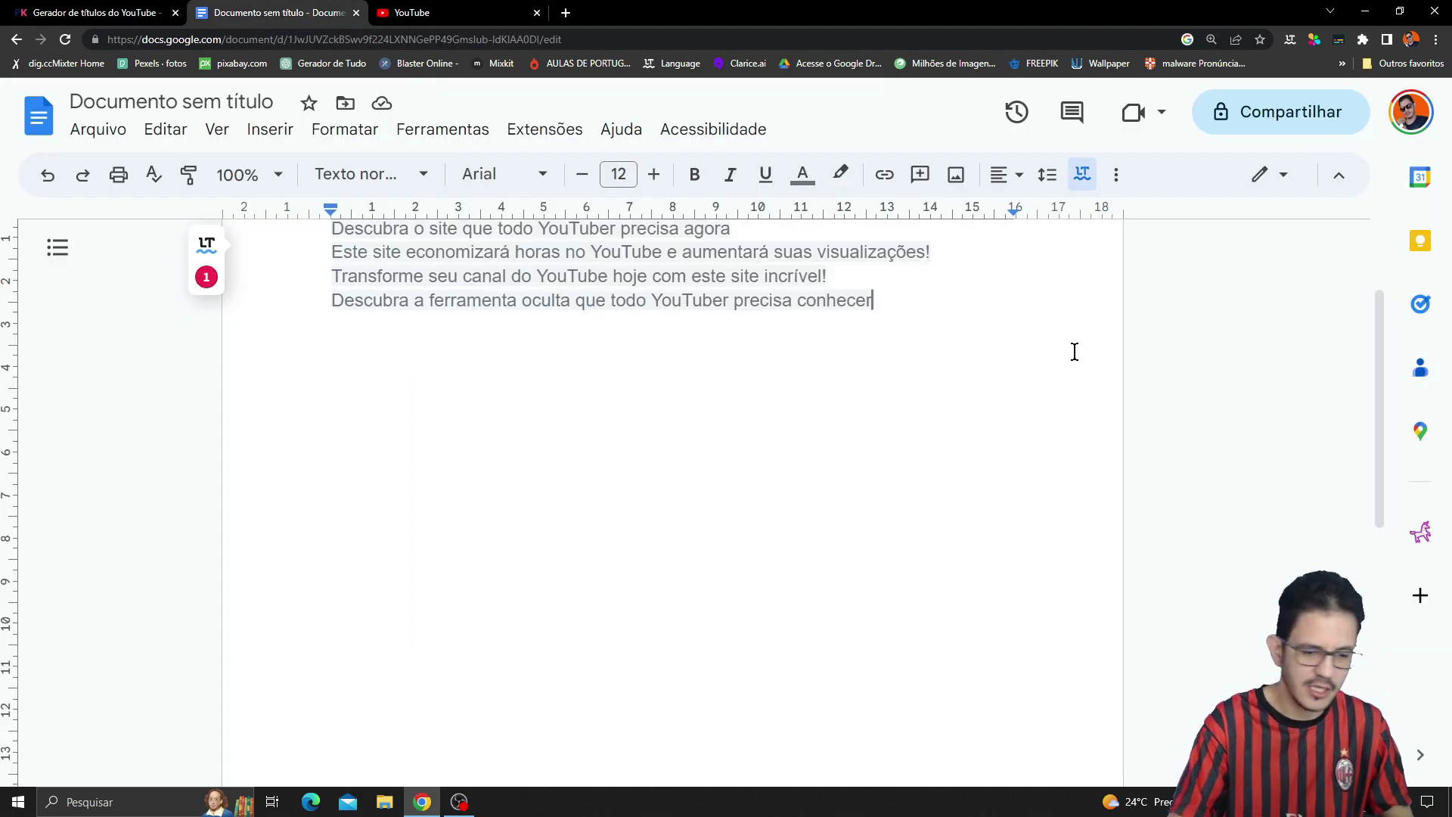
key("Return")
key("ctrl+v")
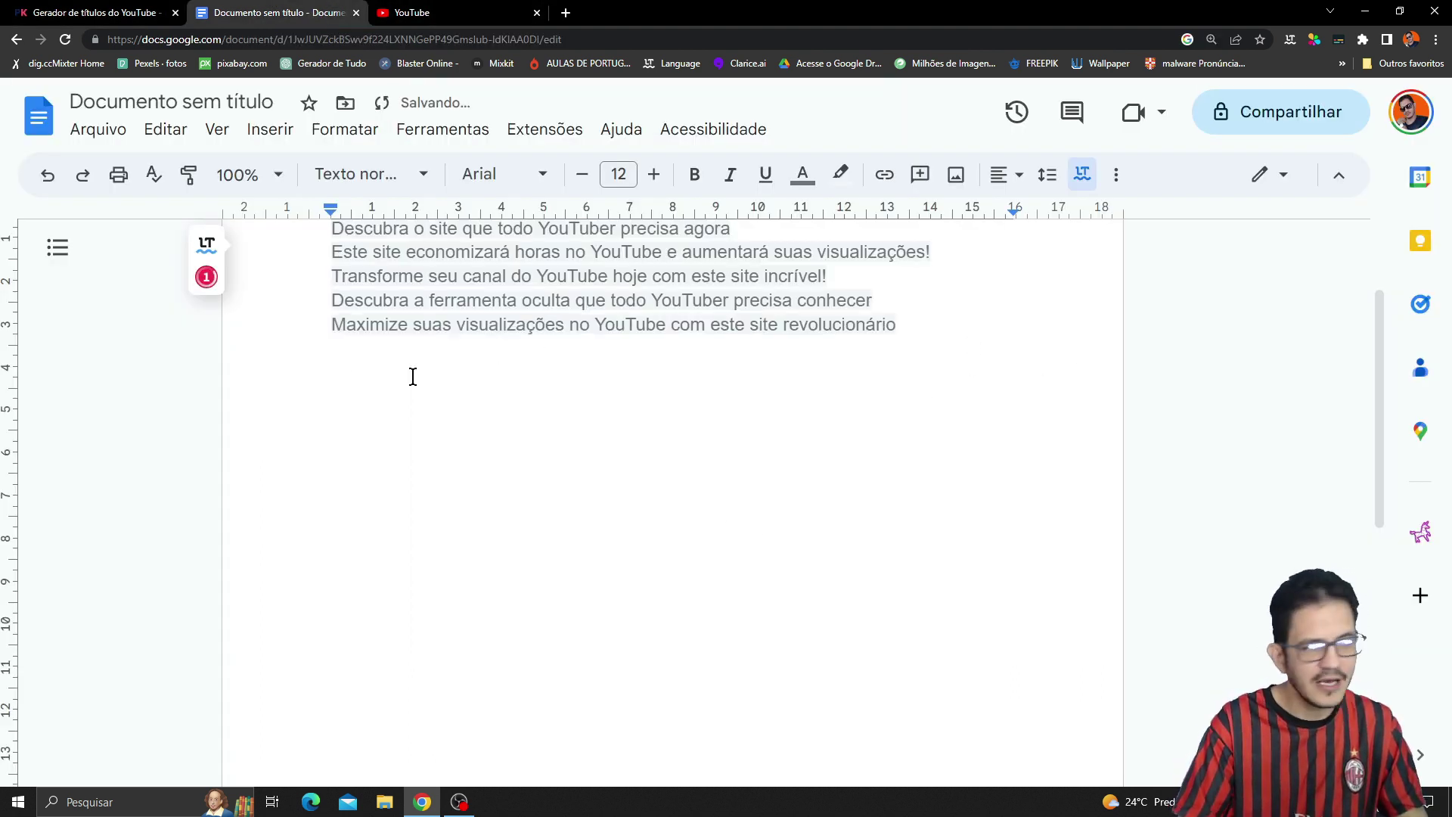
In the last title of the list, replace the words "Maximize suas" with "Ganhe mais".
left_click_drag(409, 324, 305, 323)
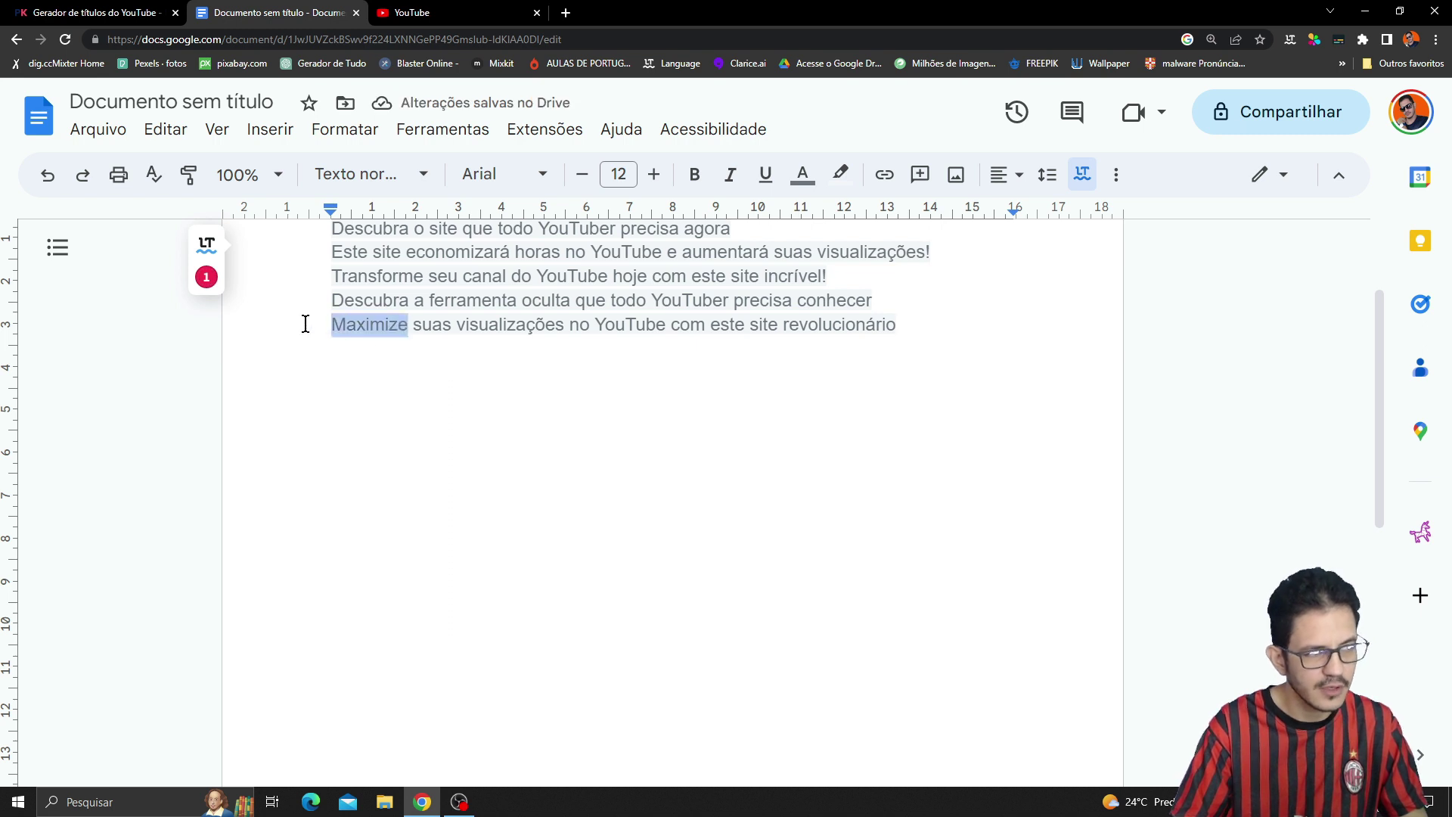
type("Ganhe ")
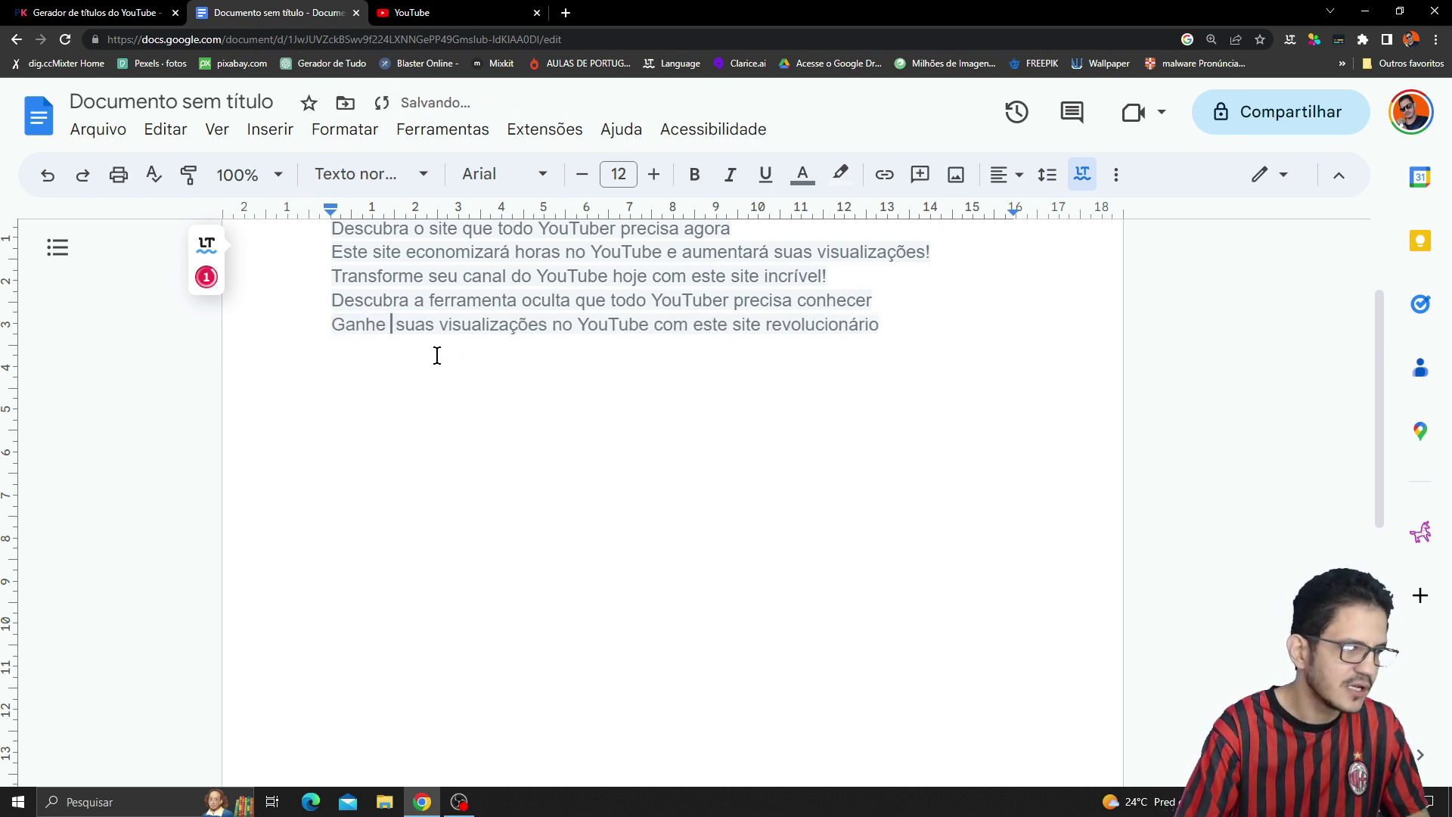
type("mais")
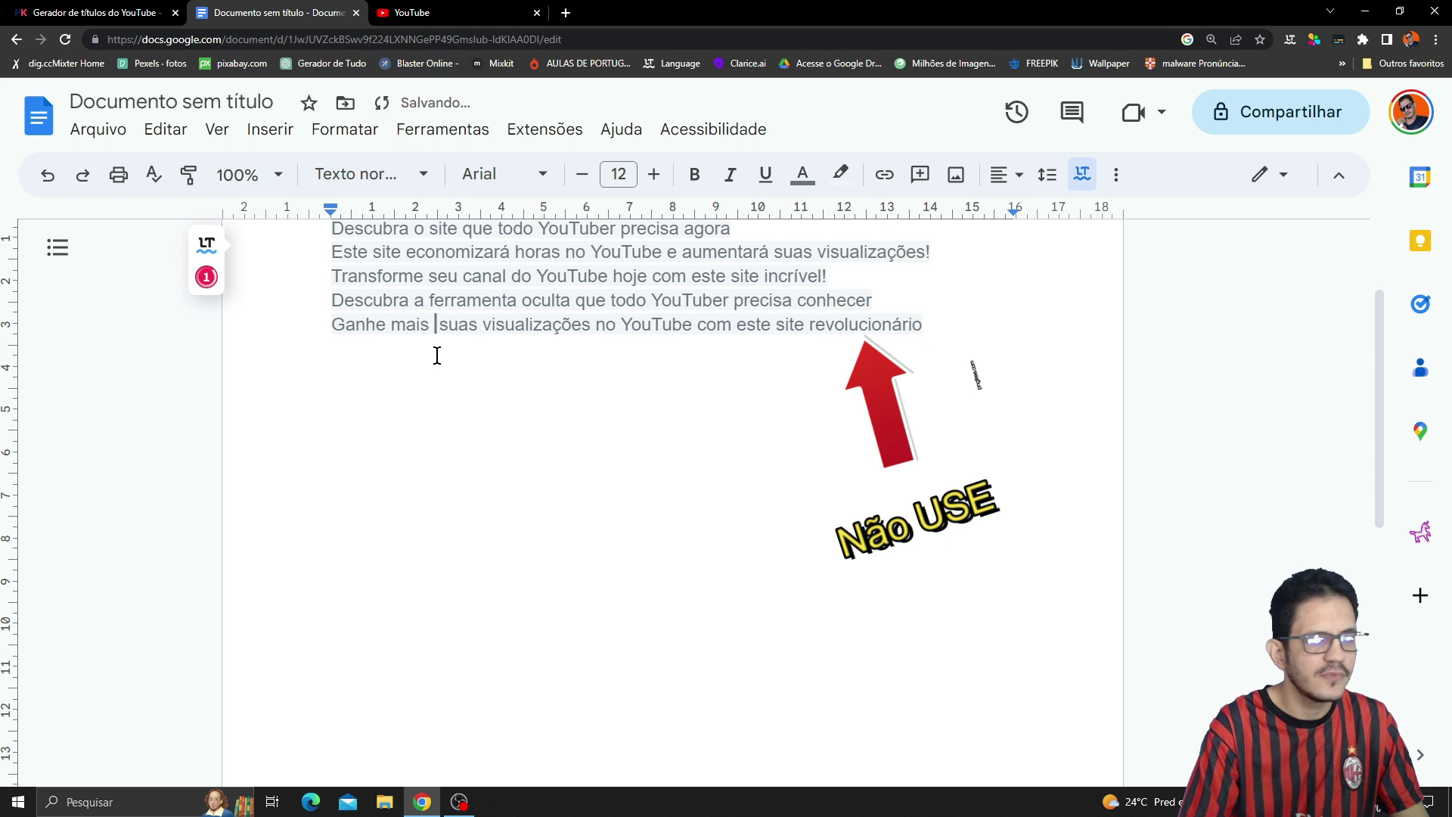
left_click(435, 342)
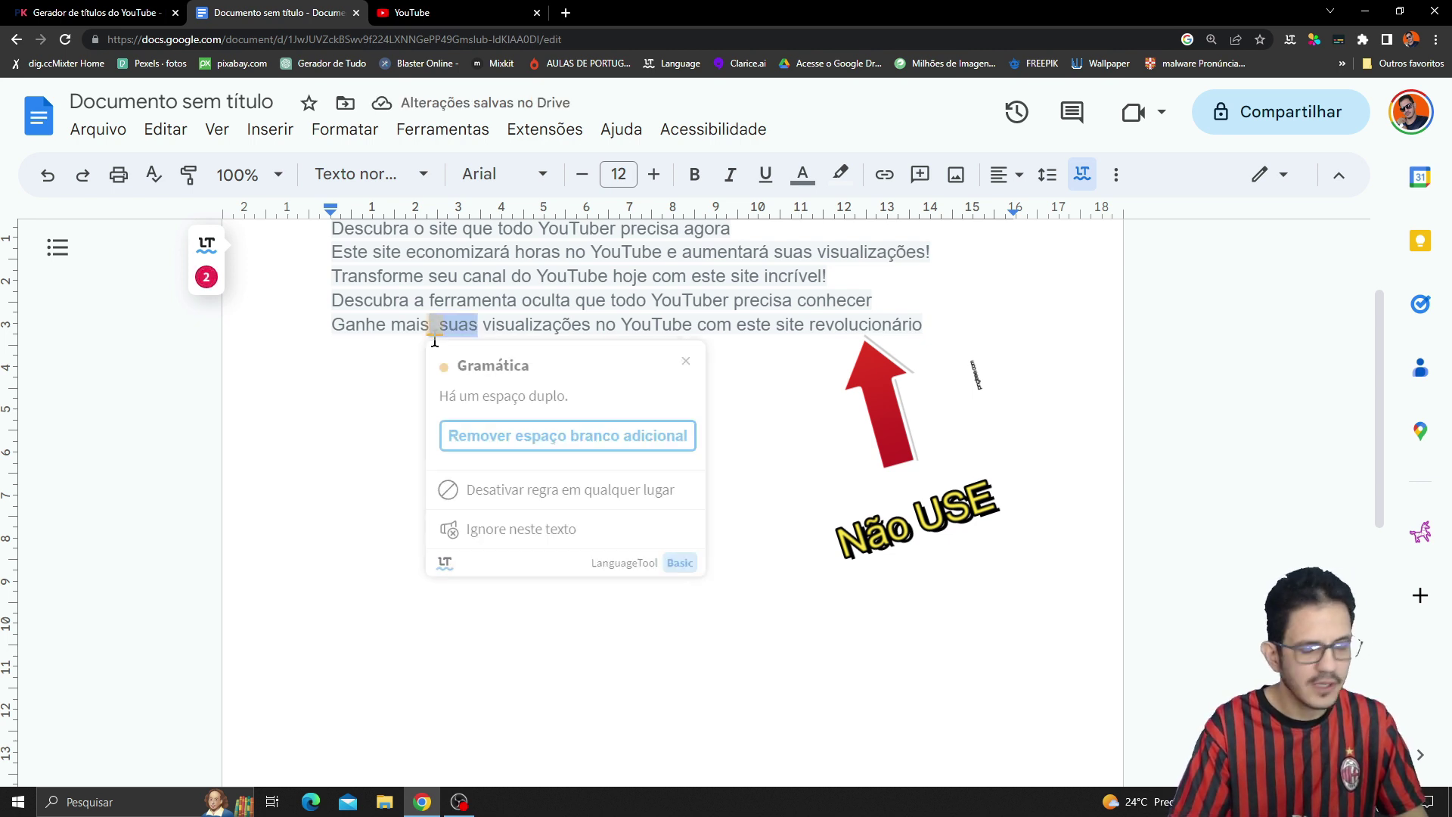
key("BackSpace")
key("BackSpace")
scroll(742, 370, "up", 2)
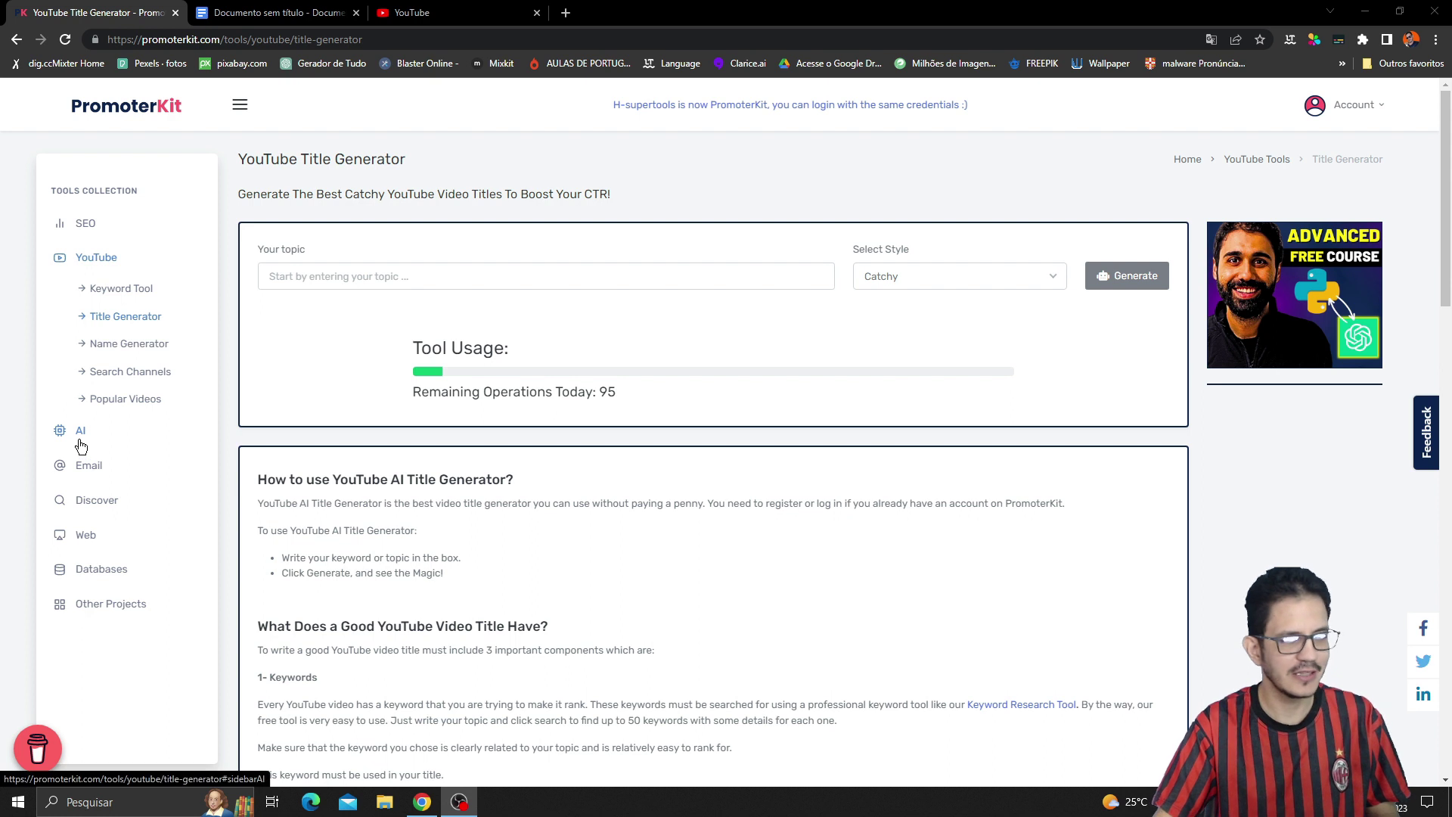
In PromoterKit, open the AI Writer from the AI tools.
left_click(81, 442)
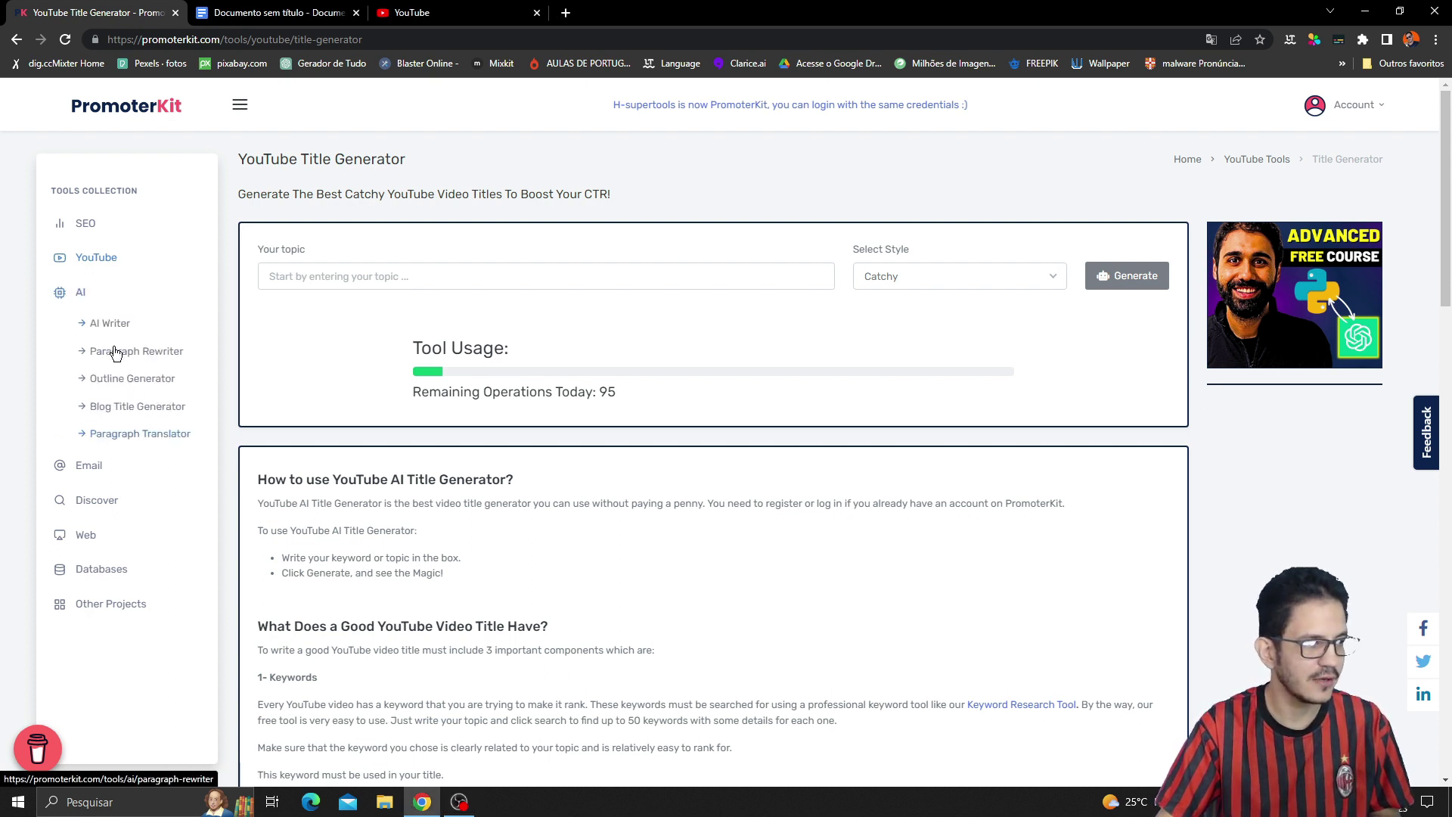
left_click(112, 324)
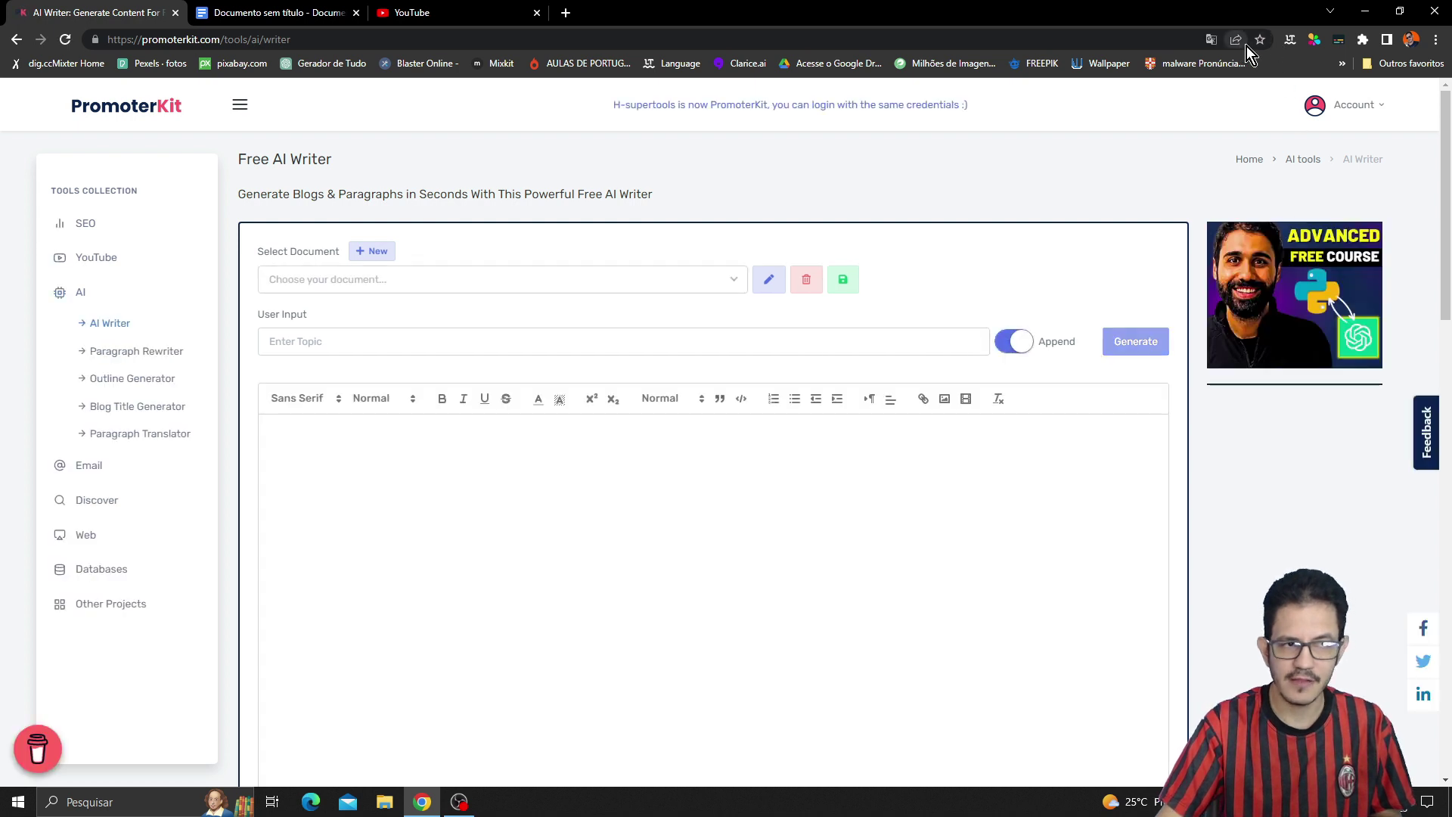
left_click(1210, 44)
left_click(1127, 69)
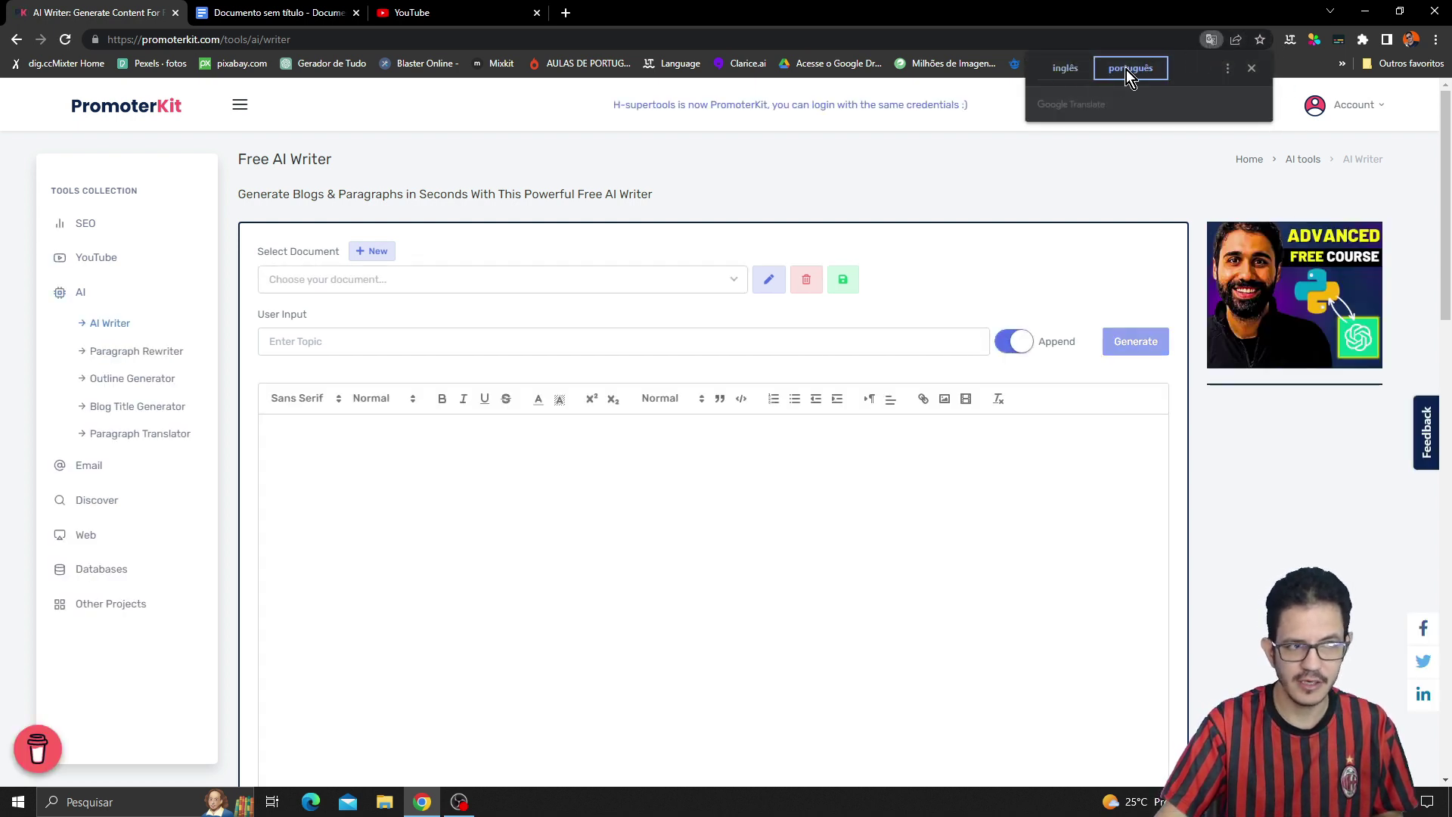
left_click(1069, 69)
left_click(492, 550)
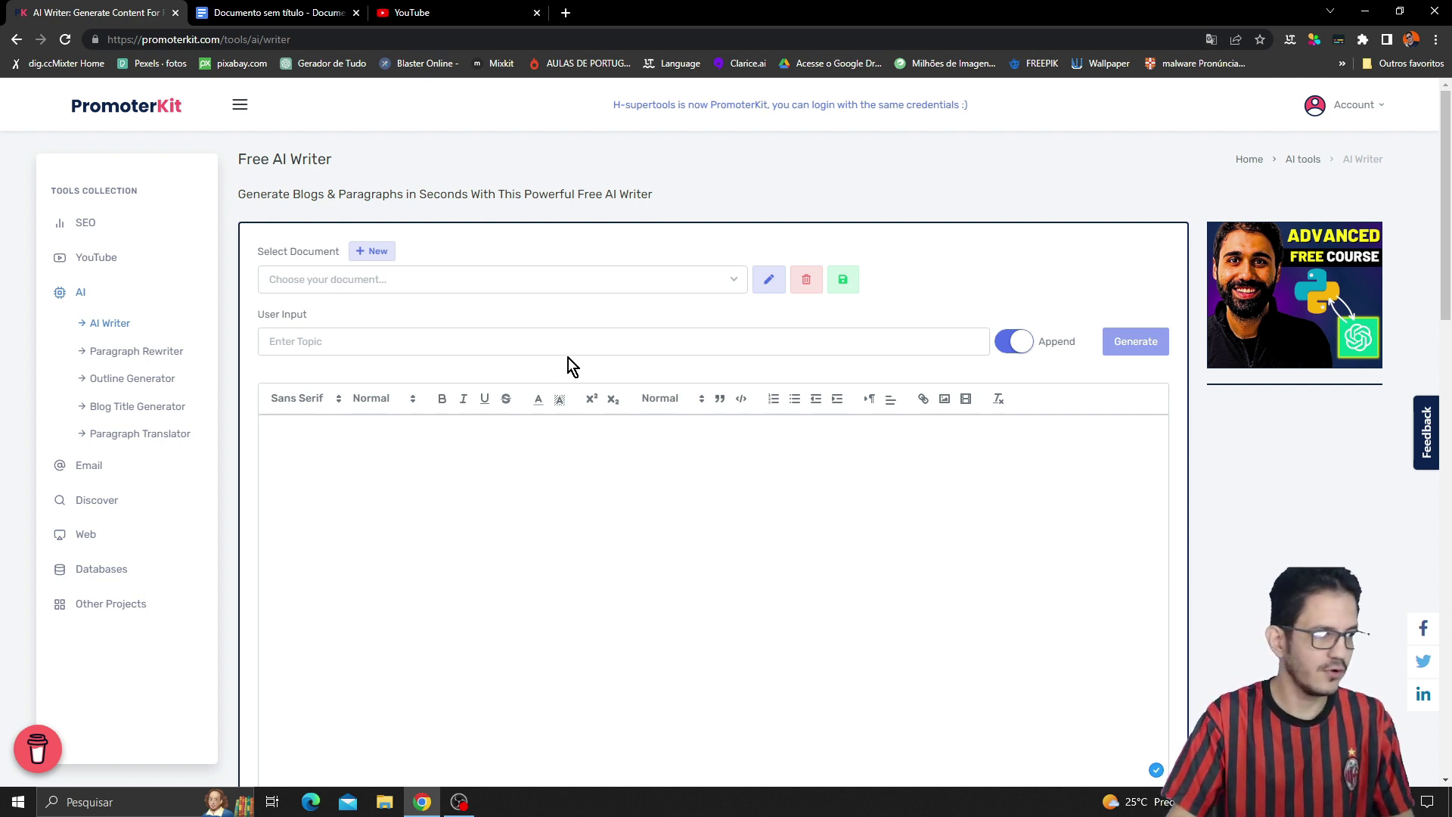
Create a new AI Writer document named "Ferramenta Promoter Kit".
left_click(370, 251)
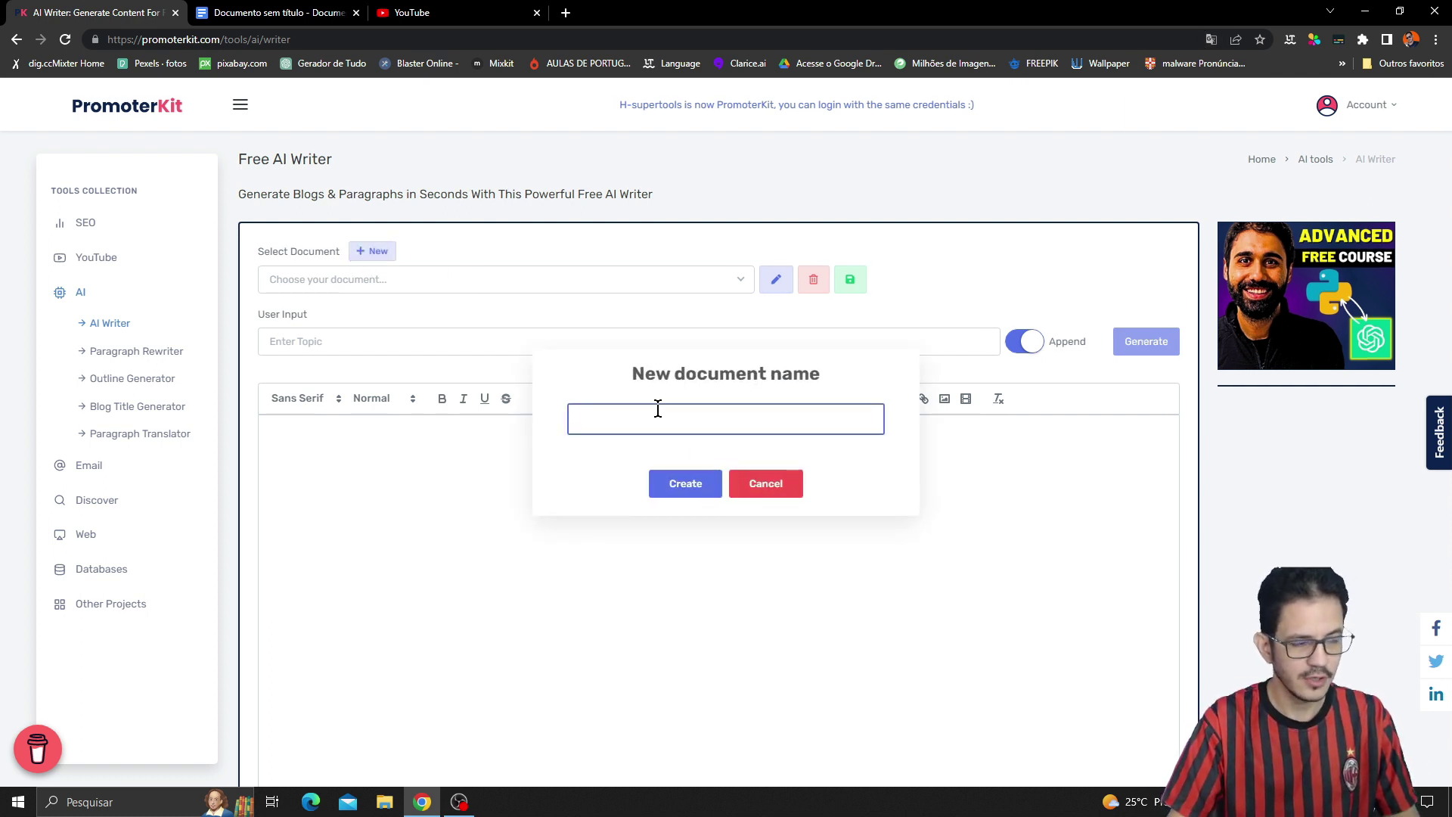
type("Ferra")
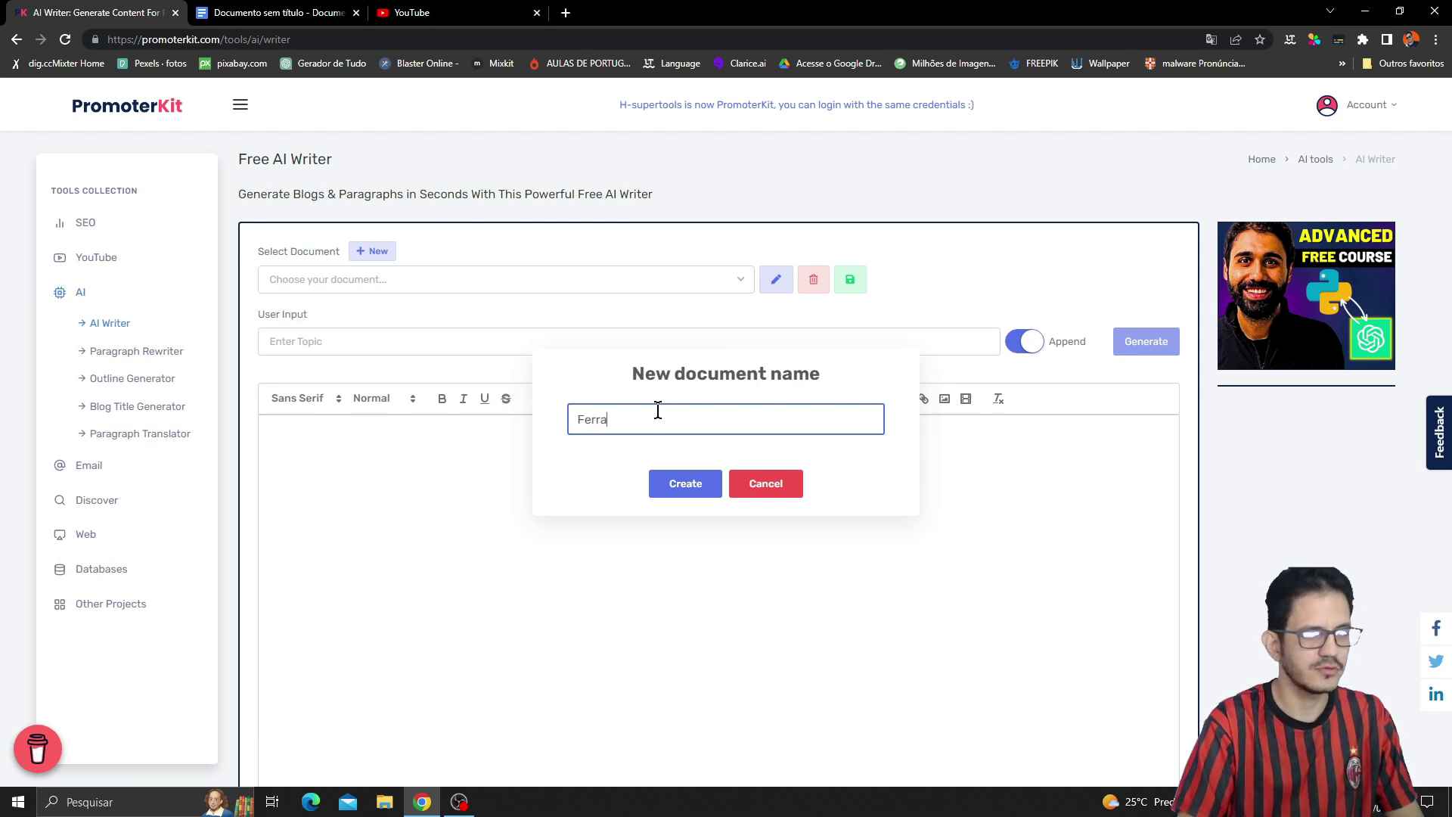
type("menta")
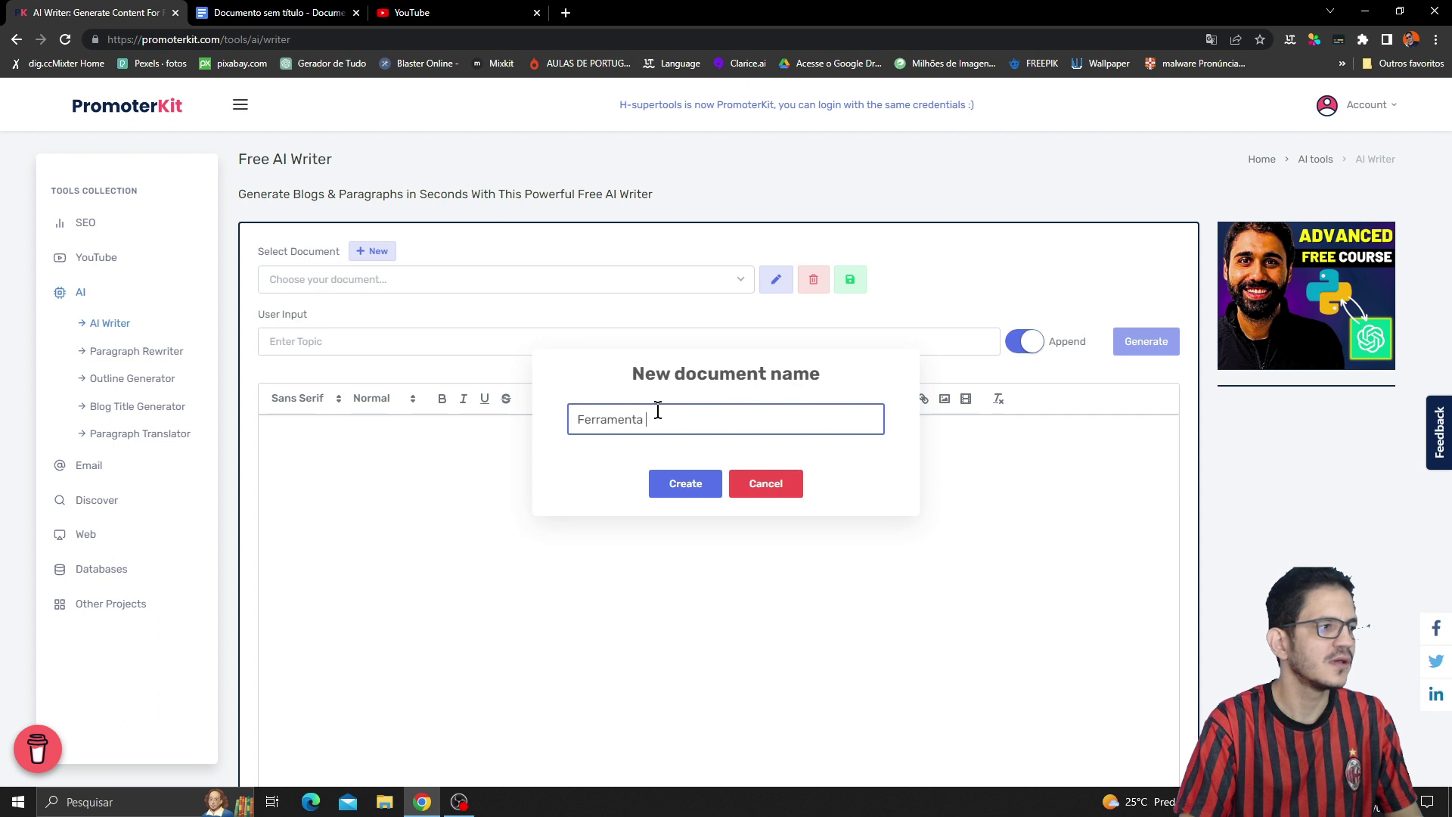
type(" Promoter")
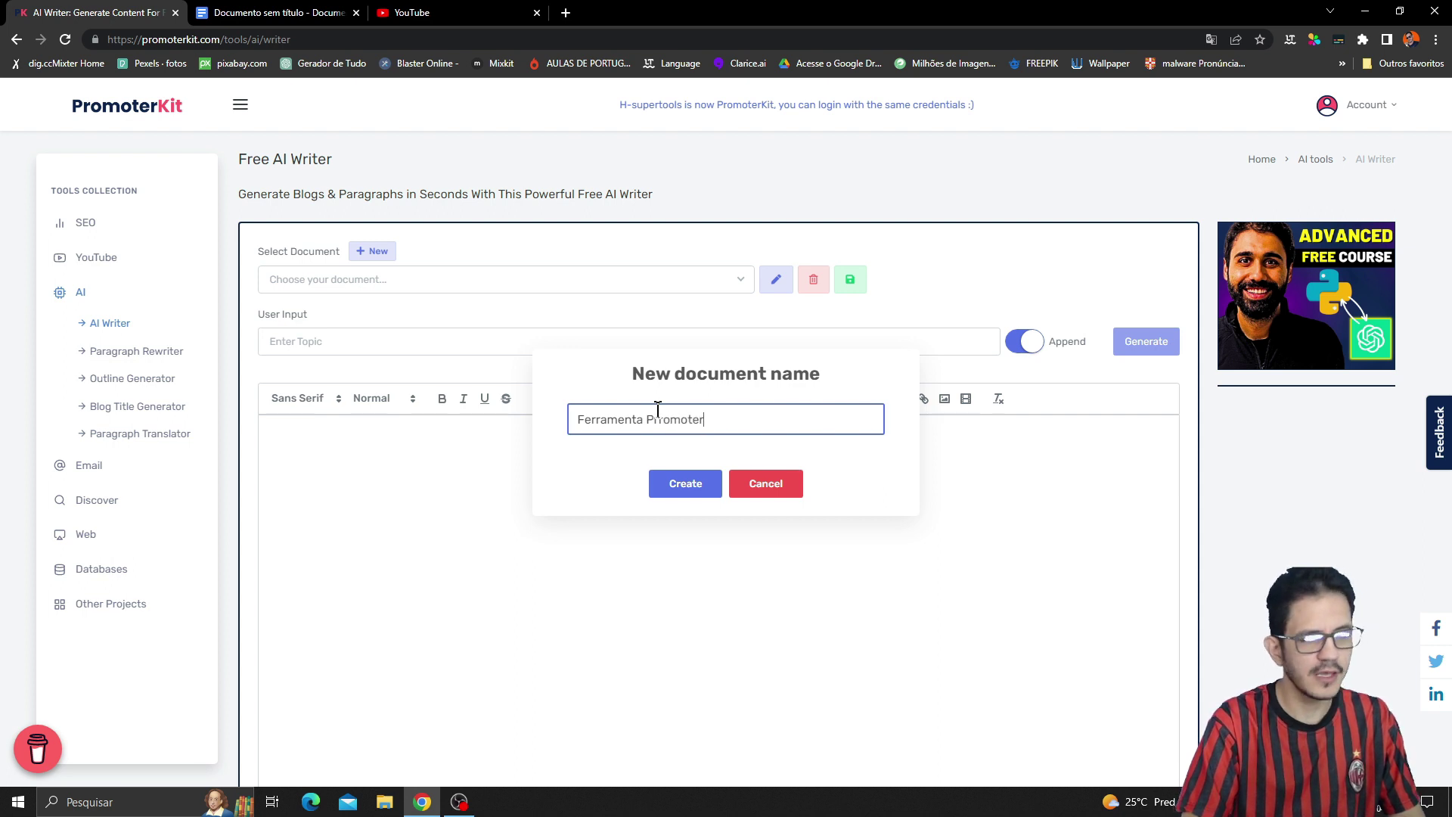
type(" Kit")
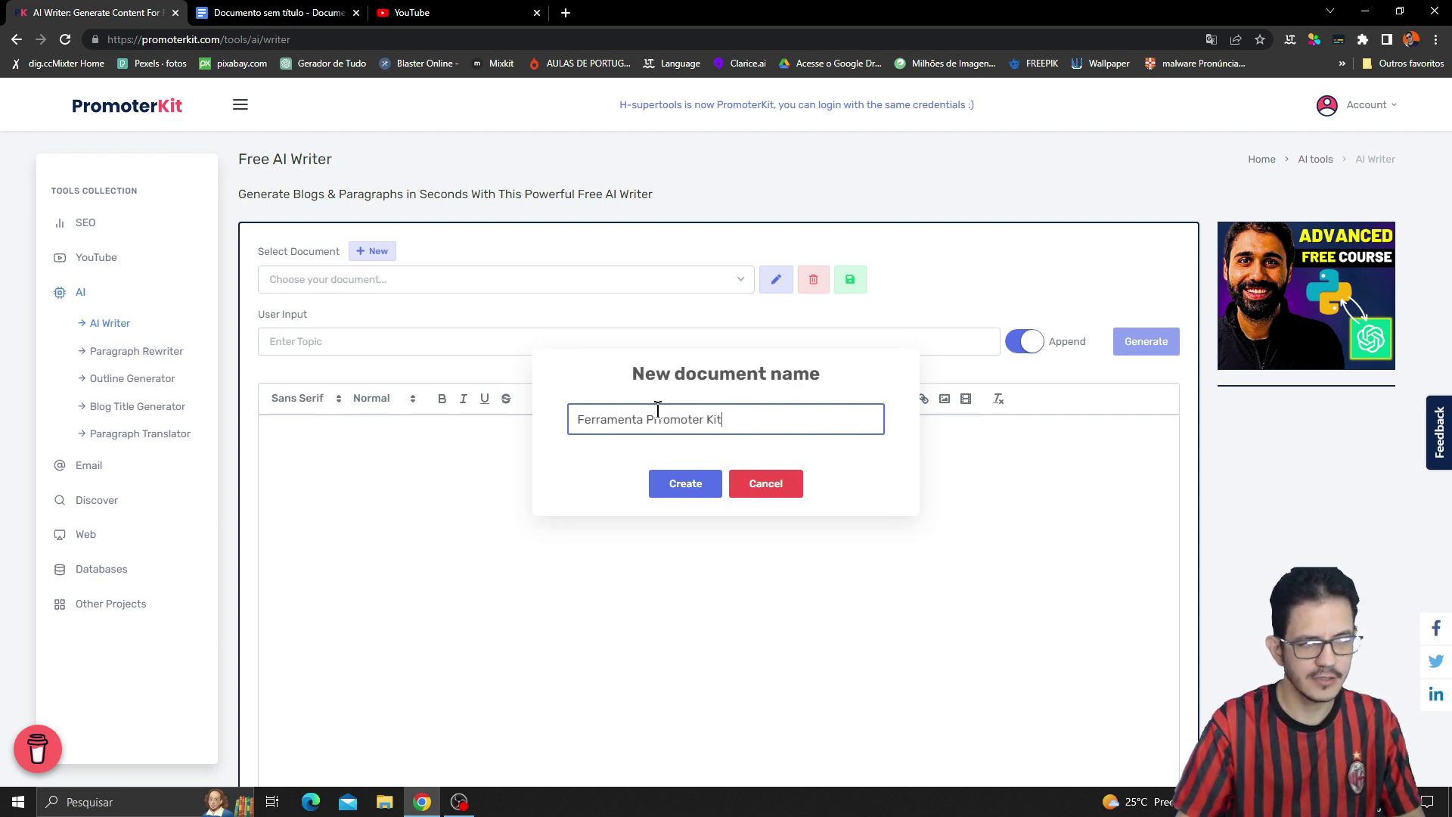
left_click(672, 485)
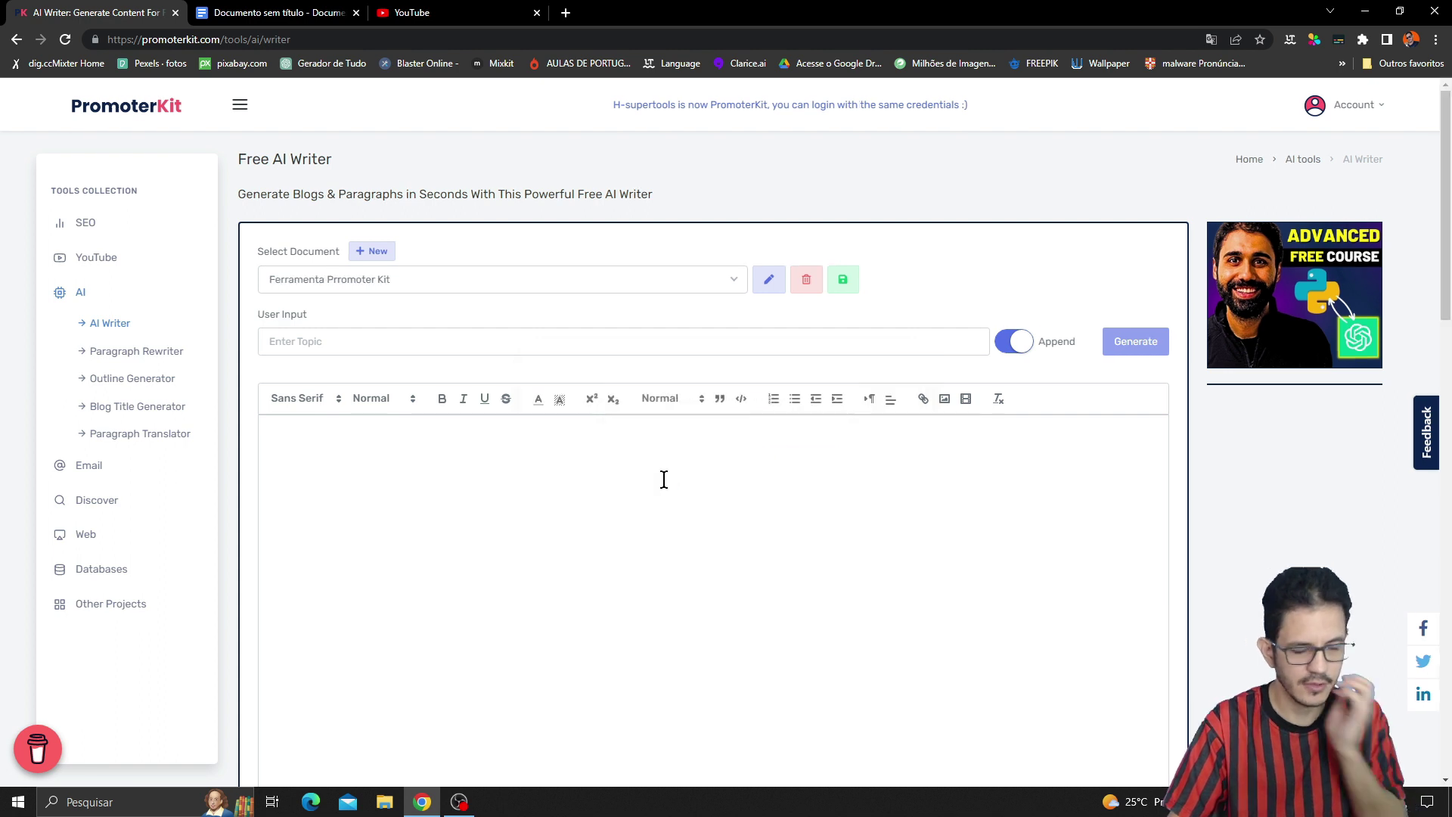
Begin the AI Writer topic with "Uma ferramenta poderosa para criação de titulos, seo e palavras chaves".
left_click(732, 283)
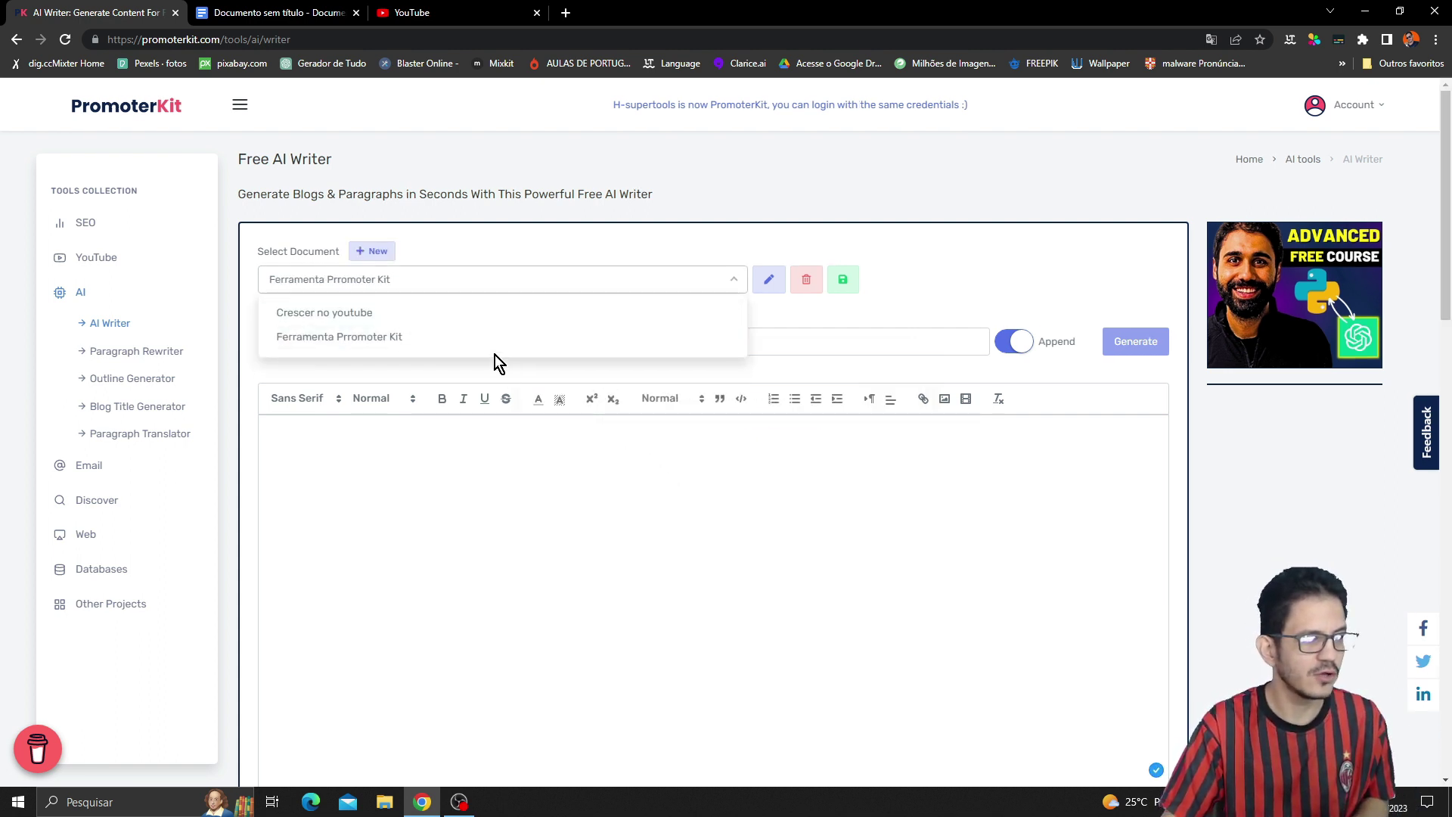
left_click(788, 340)
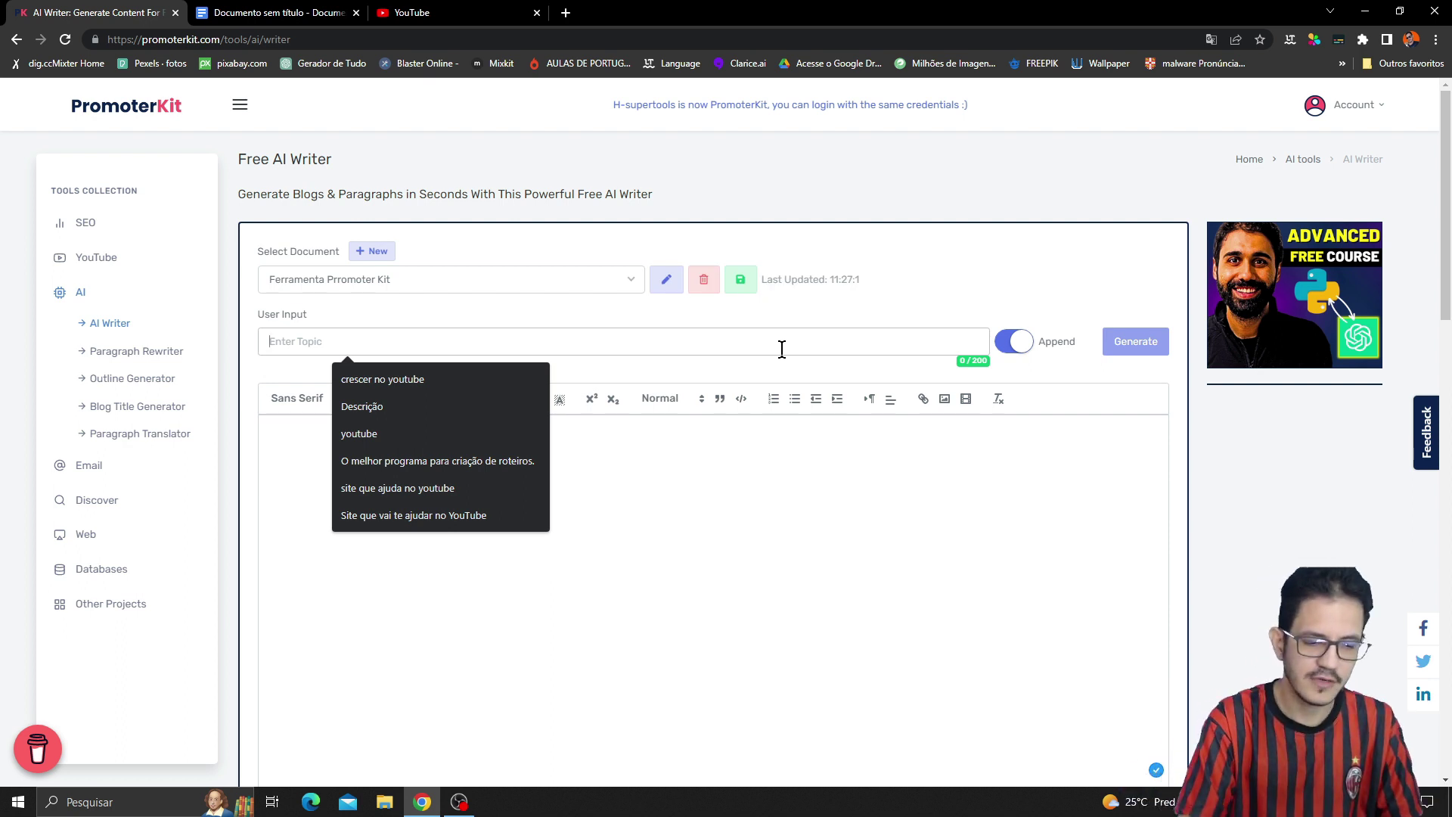
type("U")
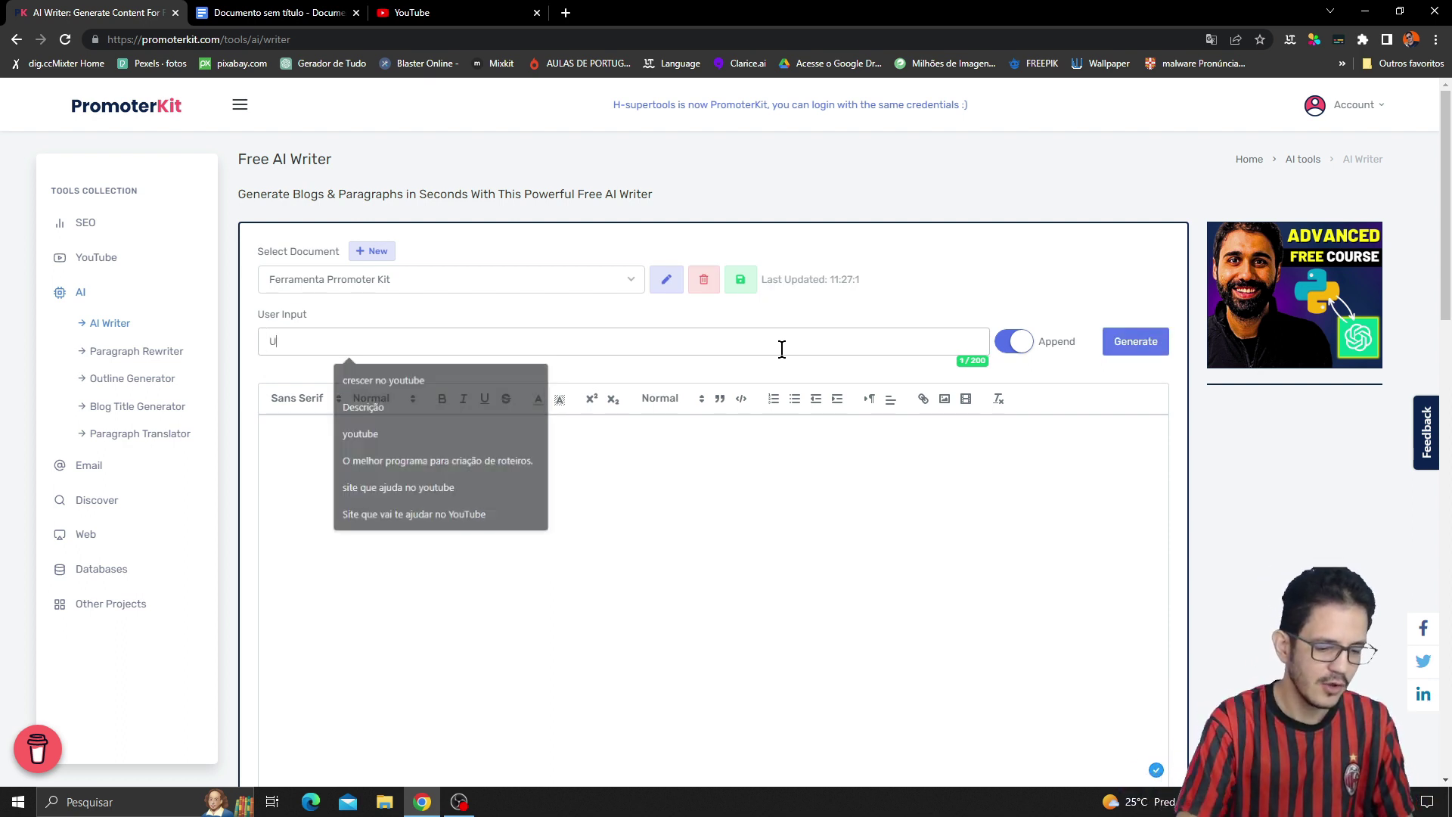
type("ma ferram")
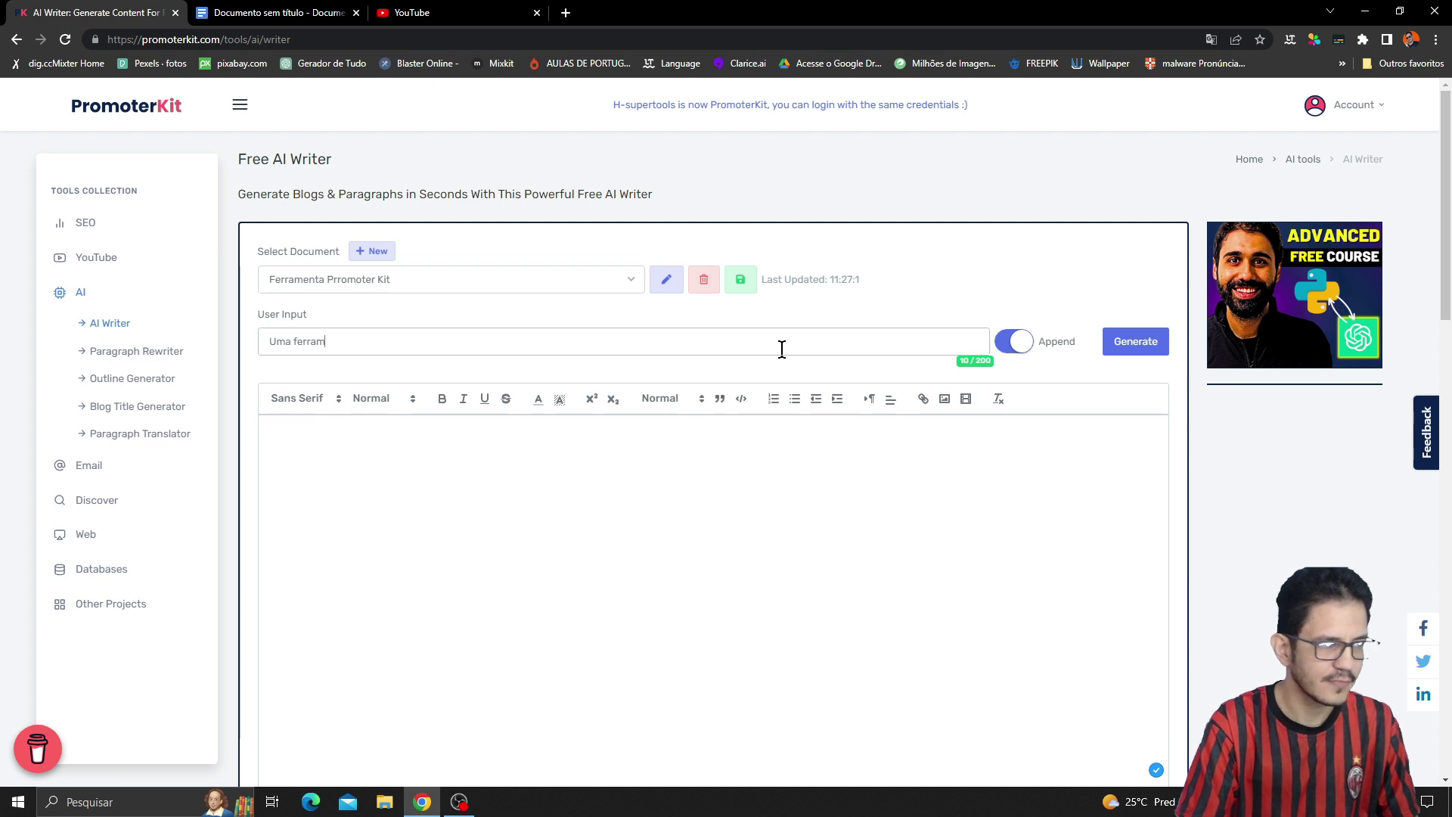
type("enta pod")
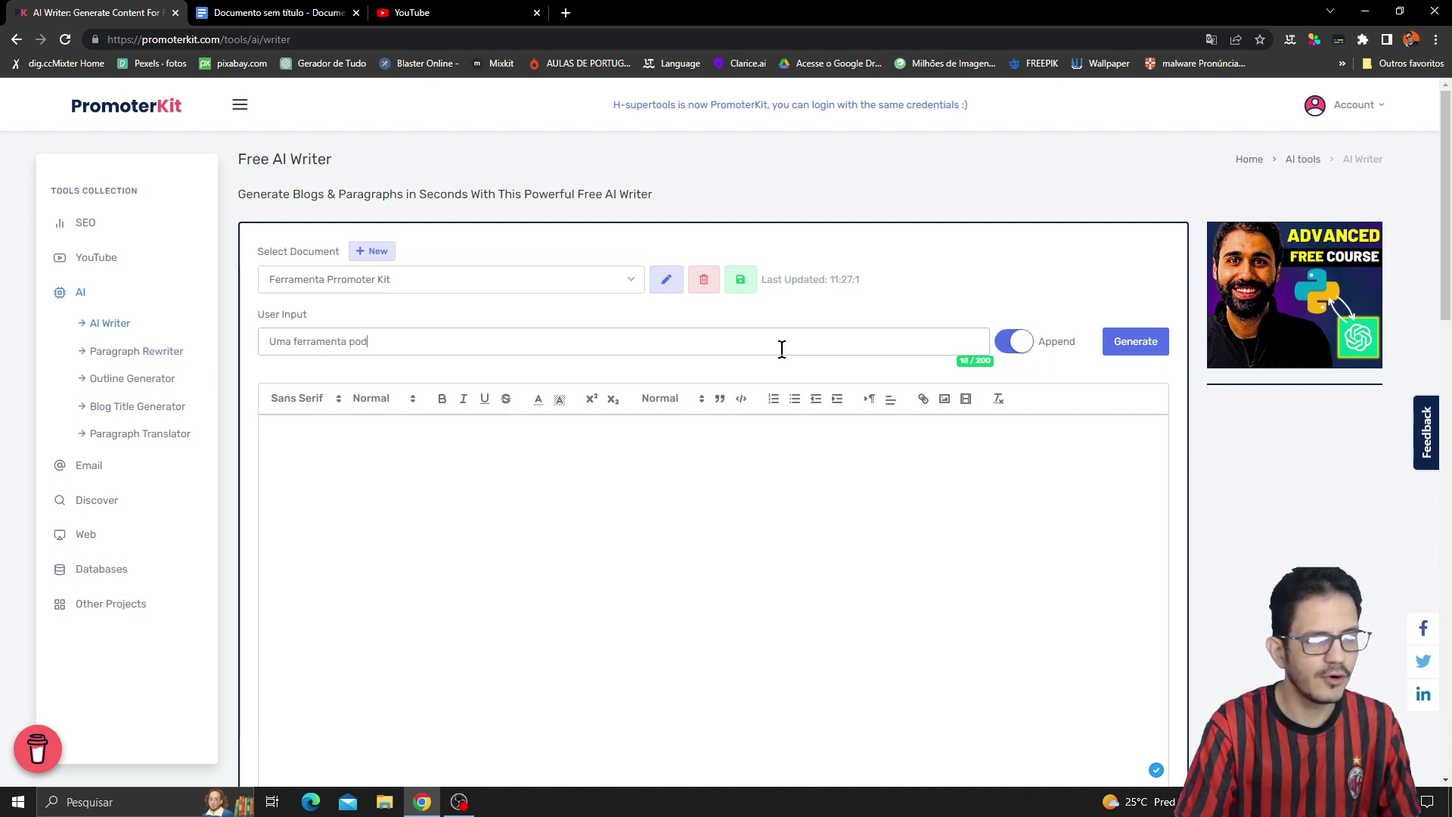
type("erosa para ")
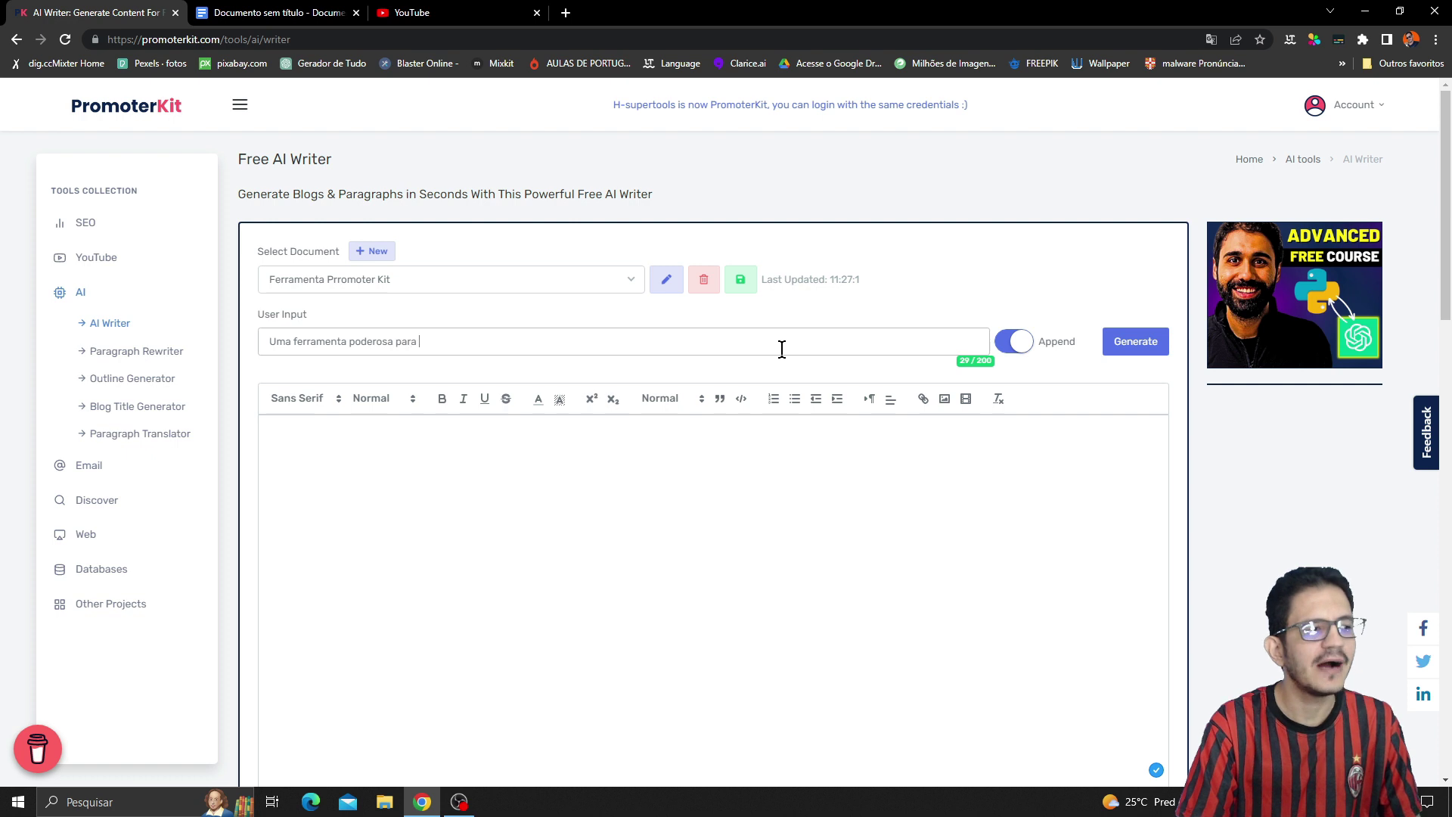
type("criação d")
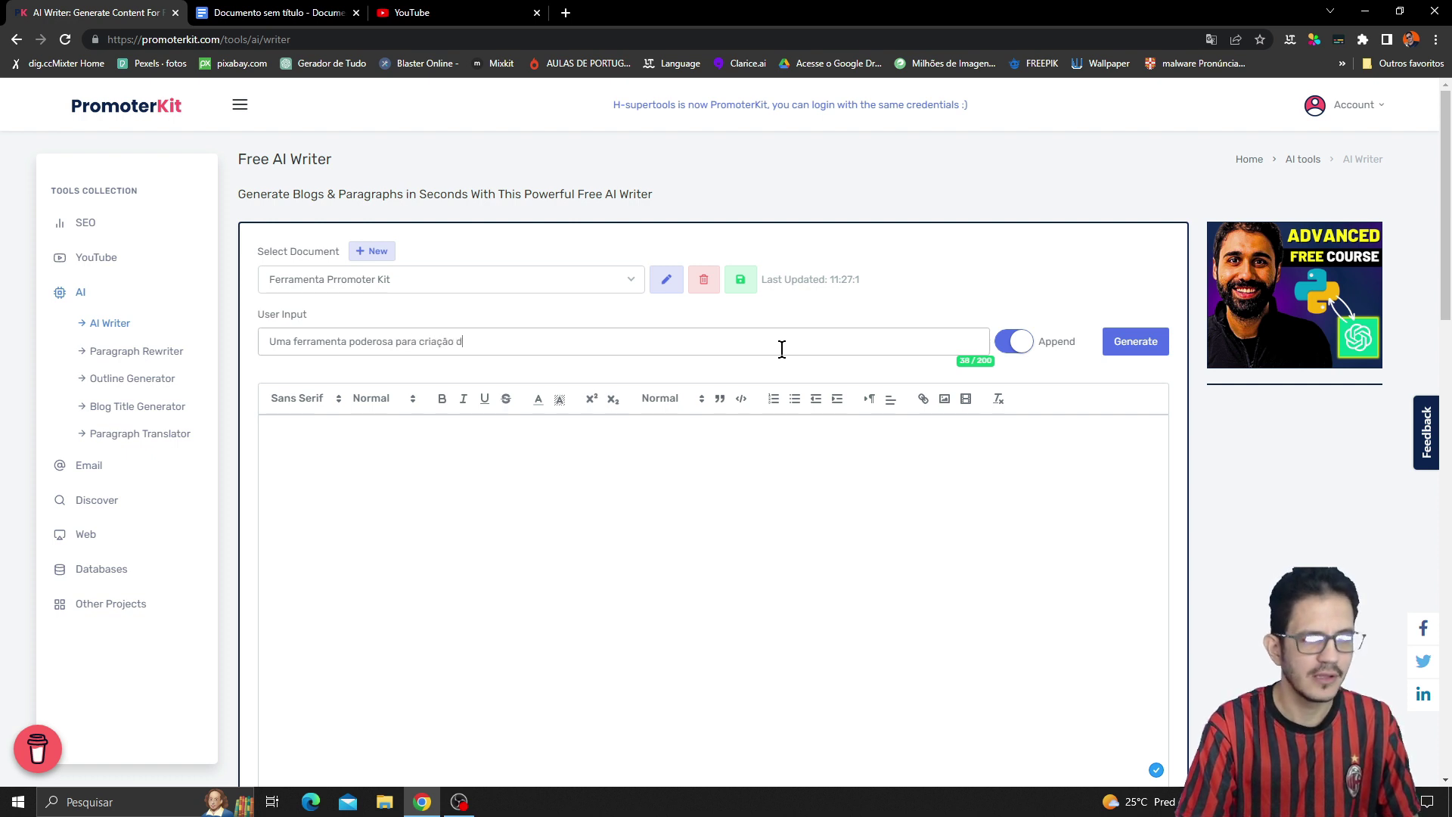
type("e titu")
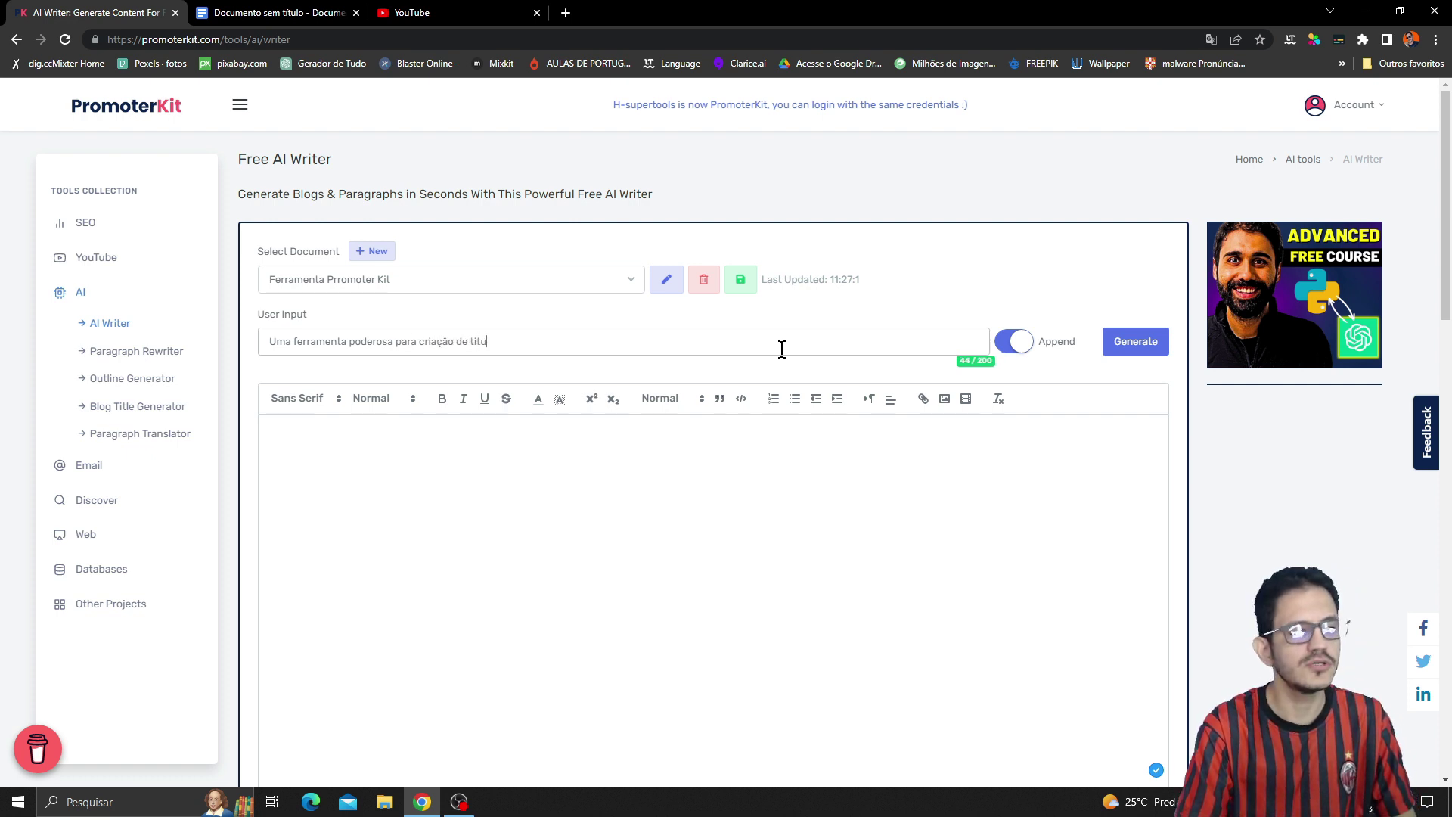
type("los, seo ")
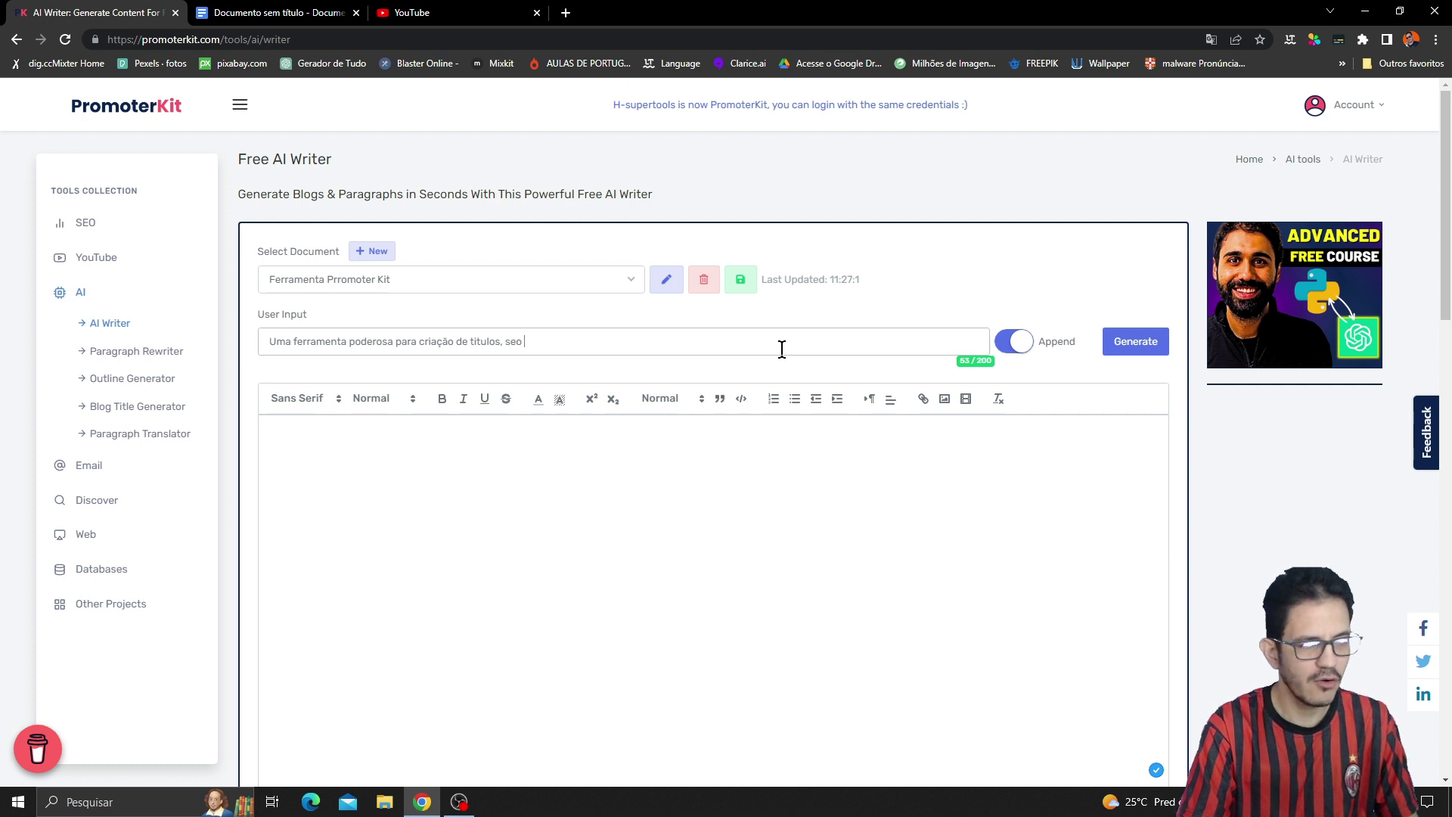
type("e palav")
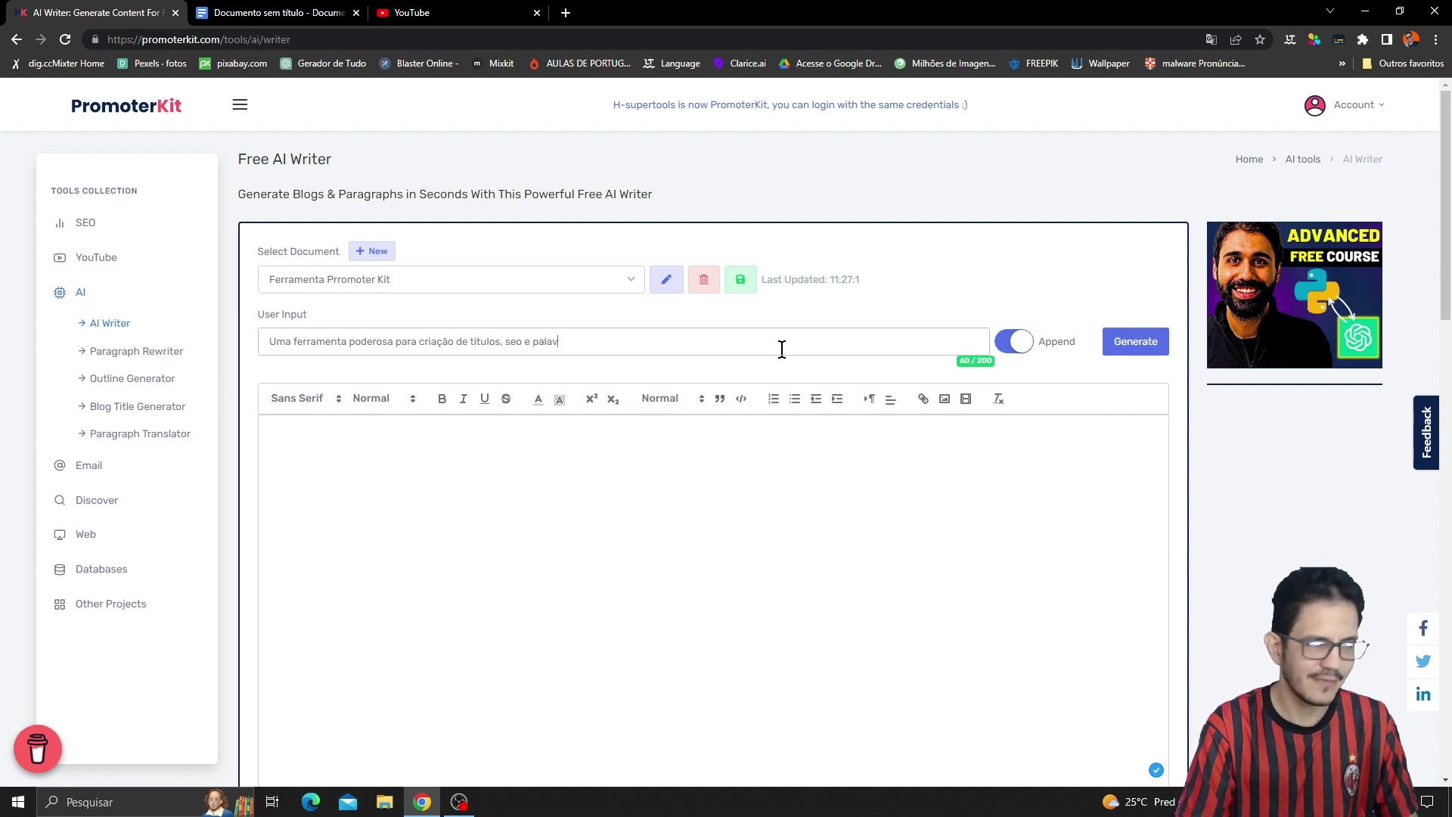
type("ras chaves q")
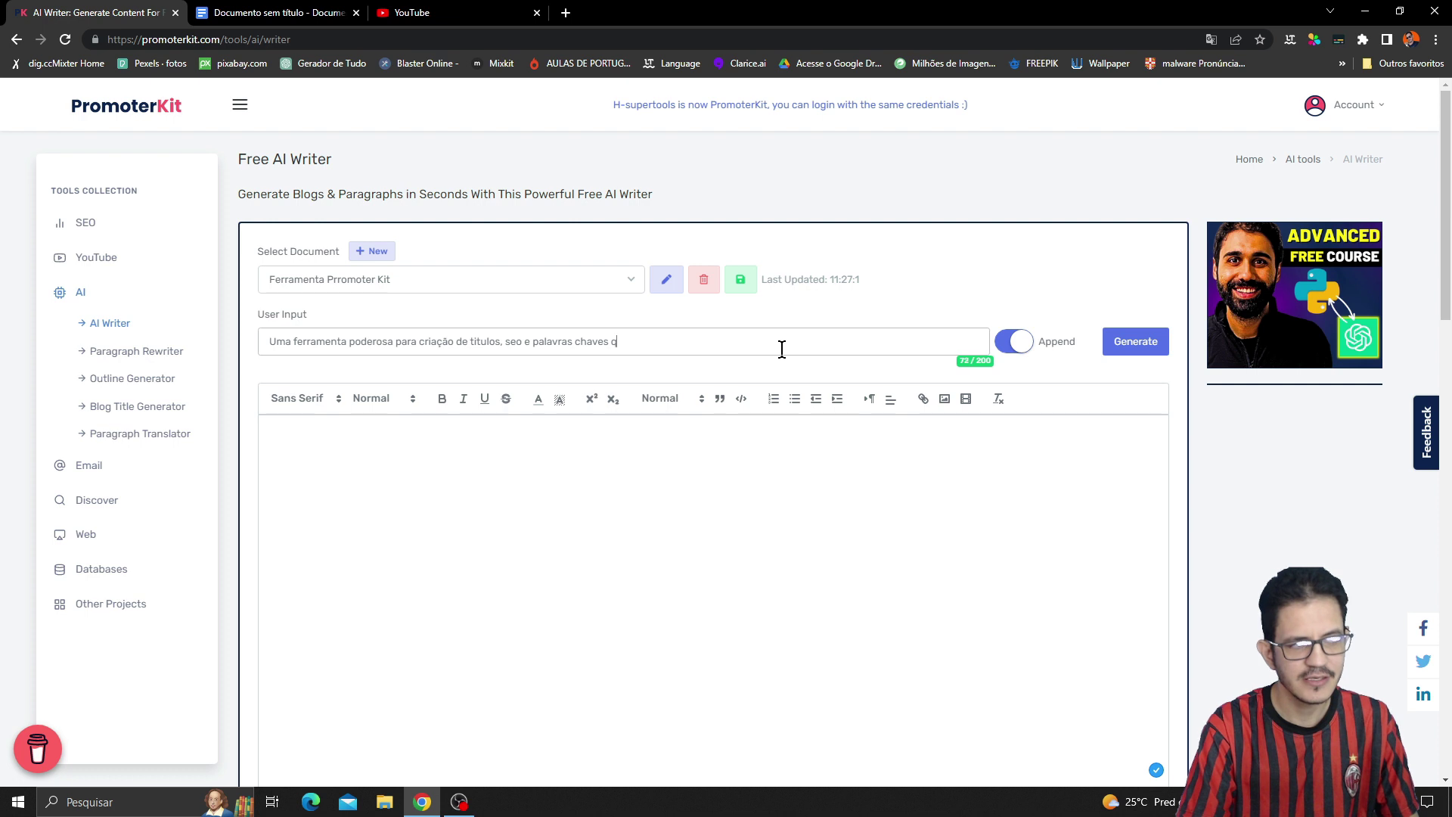
Complete the topic with "que ajudam o criador a ganhar mais visualizações no seu canal, estou falando da Promoter Kit" and generate the text.
type("ue ajudam o criador ")
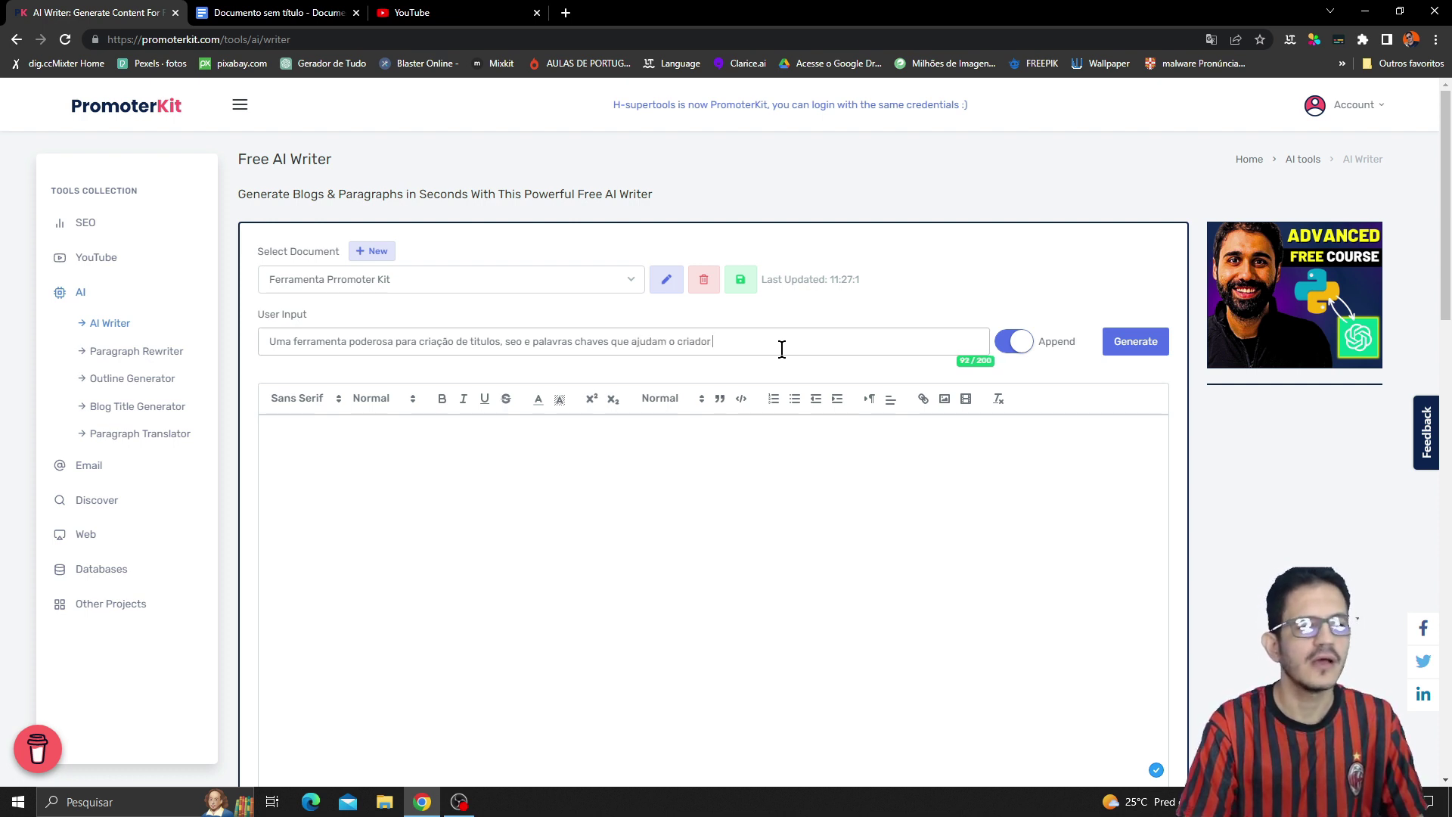
type("a ganhar mais visualizaç")
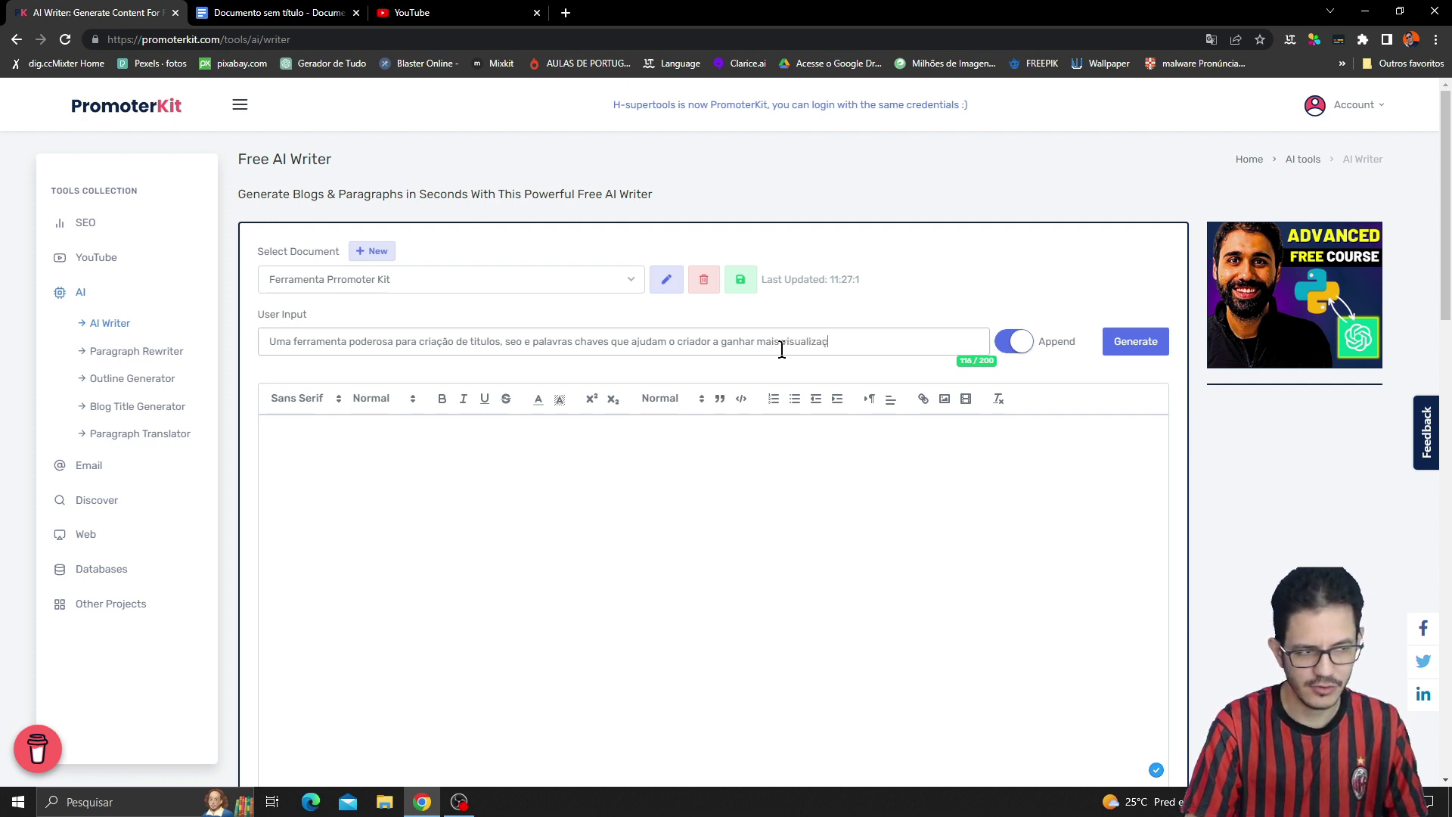
type("estou fala")
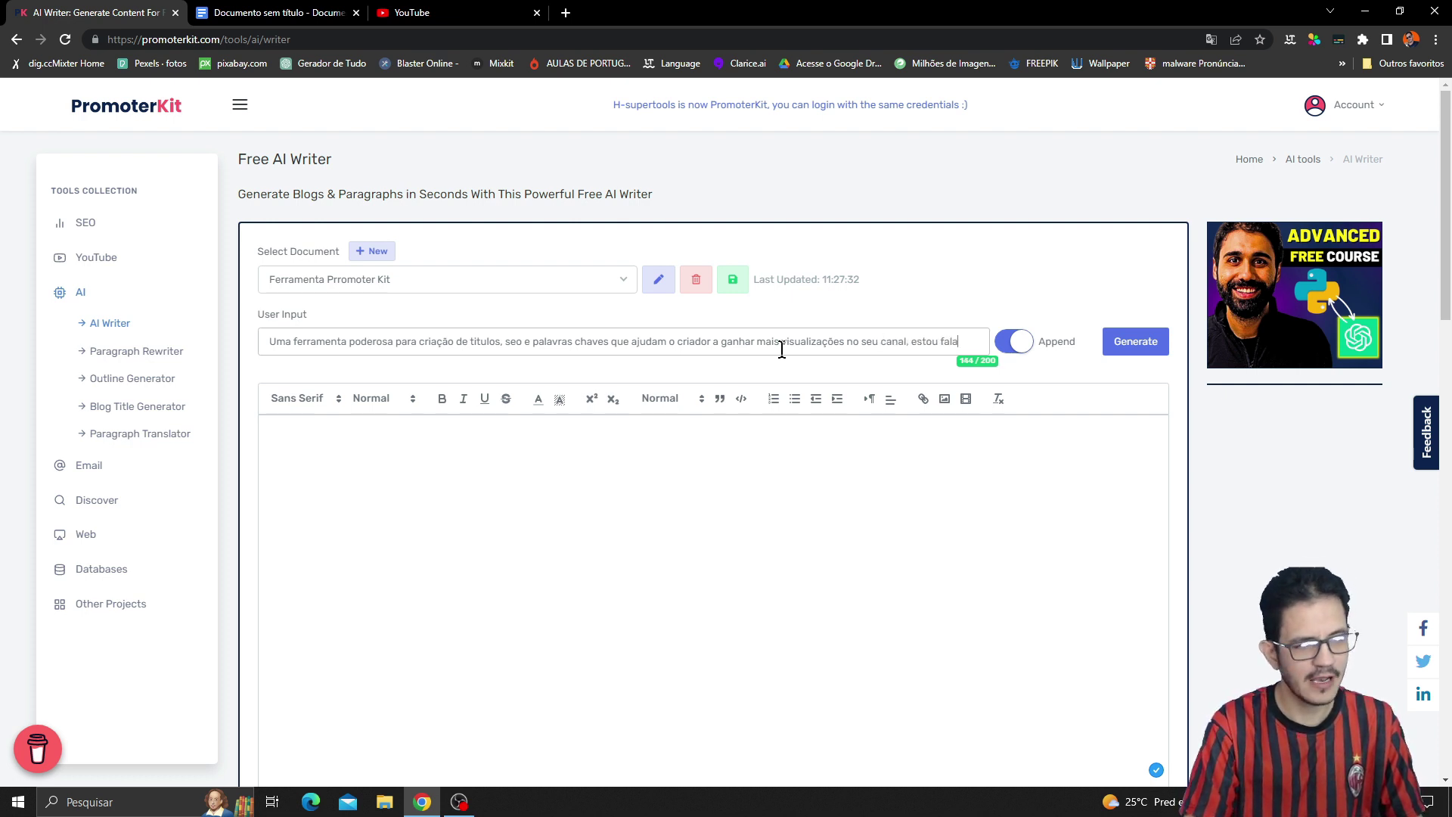
type("ndo da Pr")
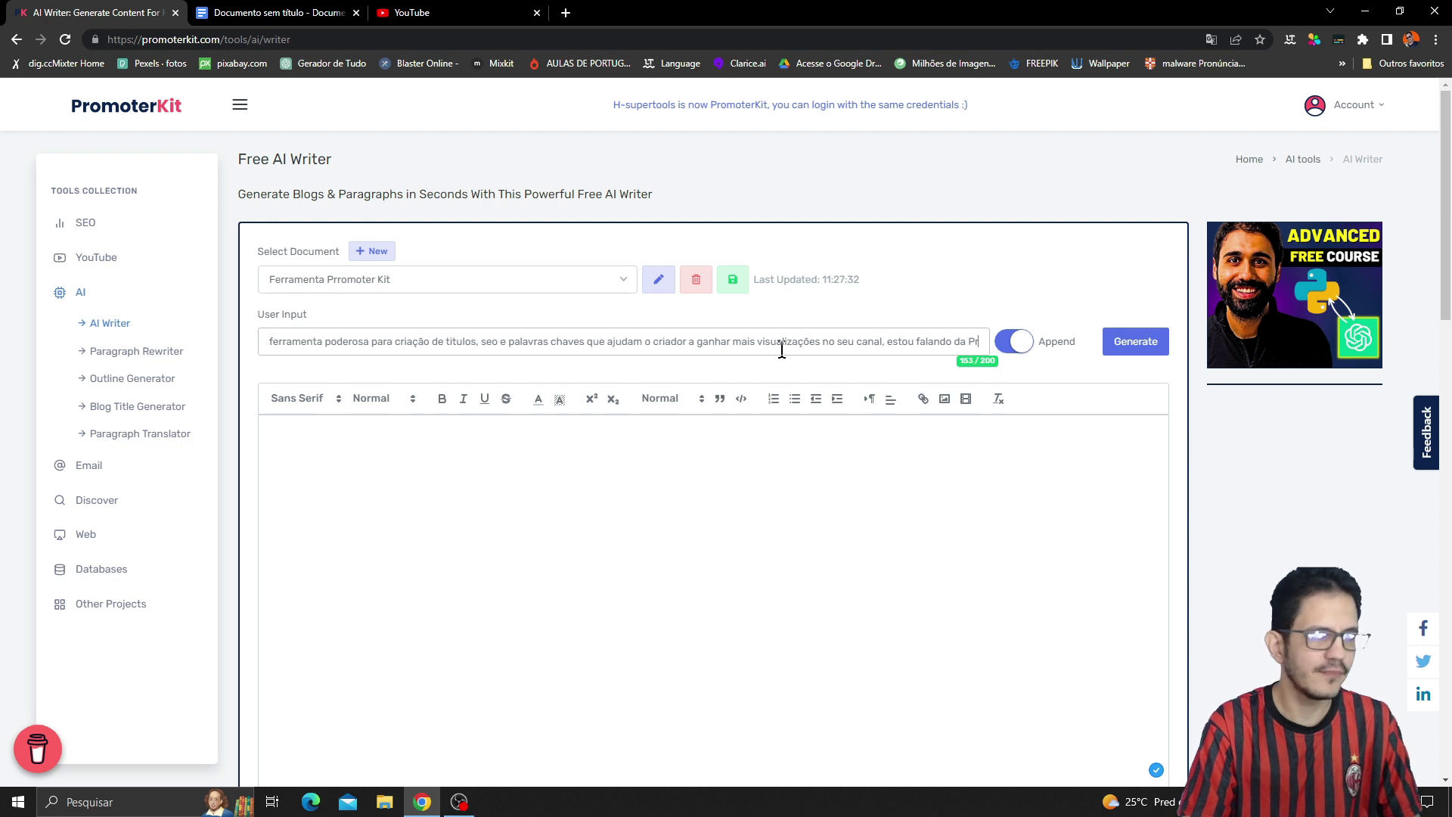
type("omoter Kit")
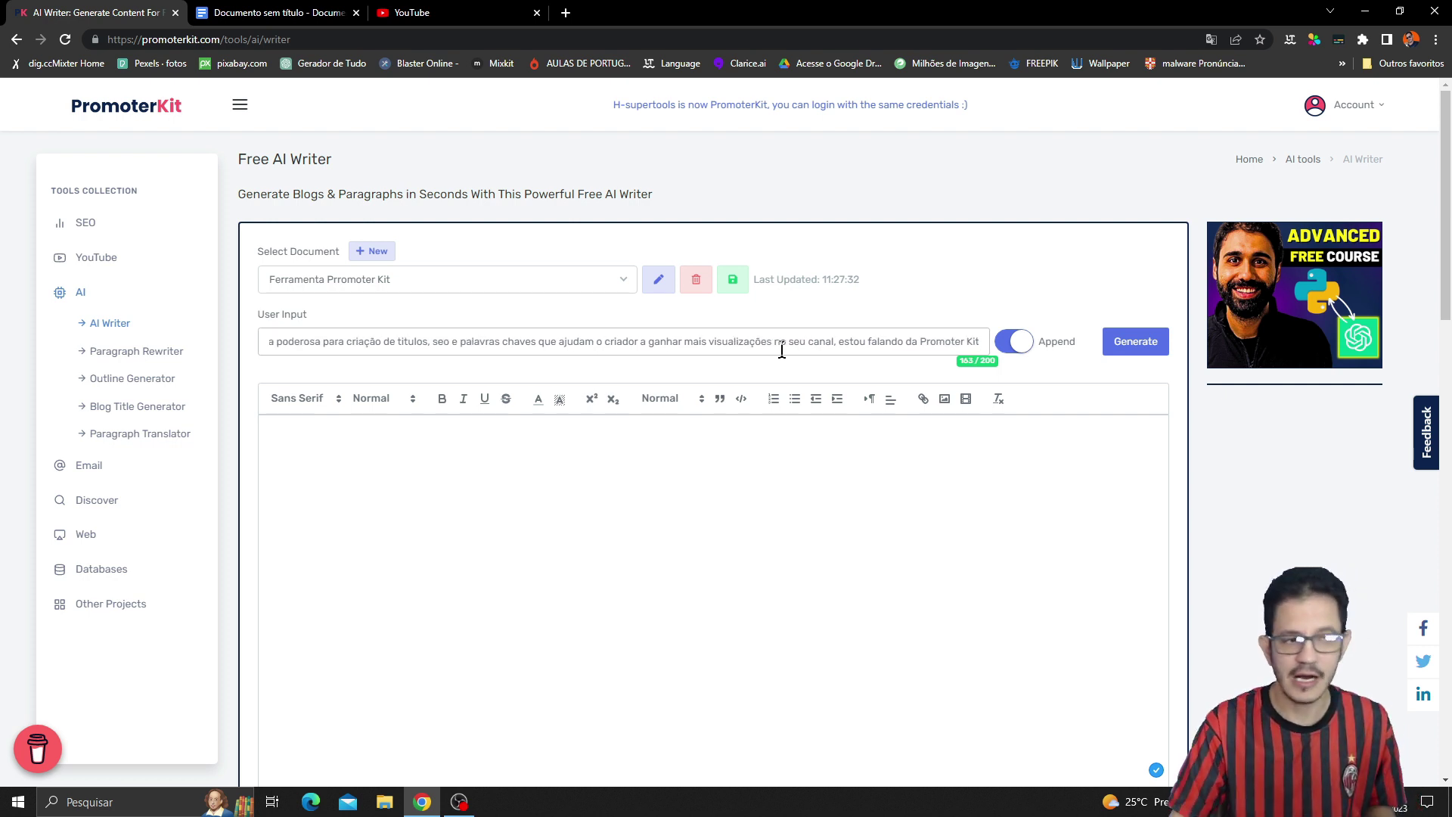
left_click(1125, 345)
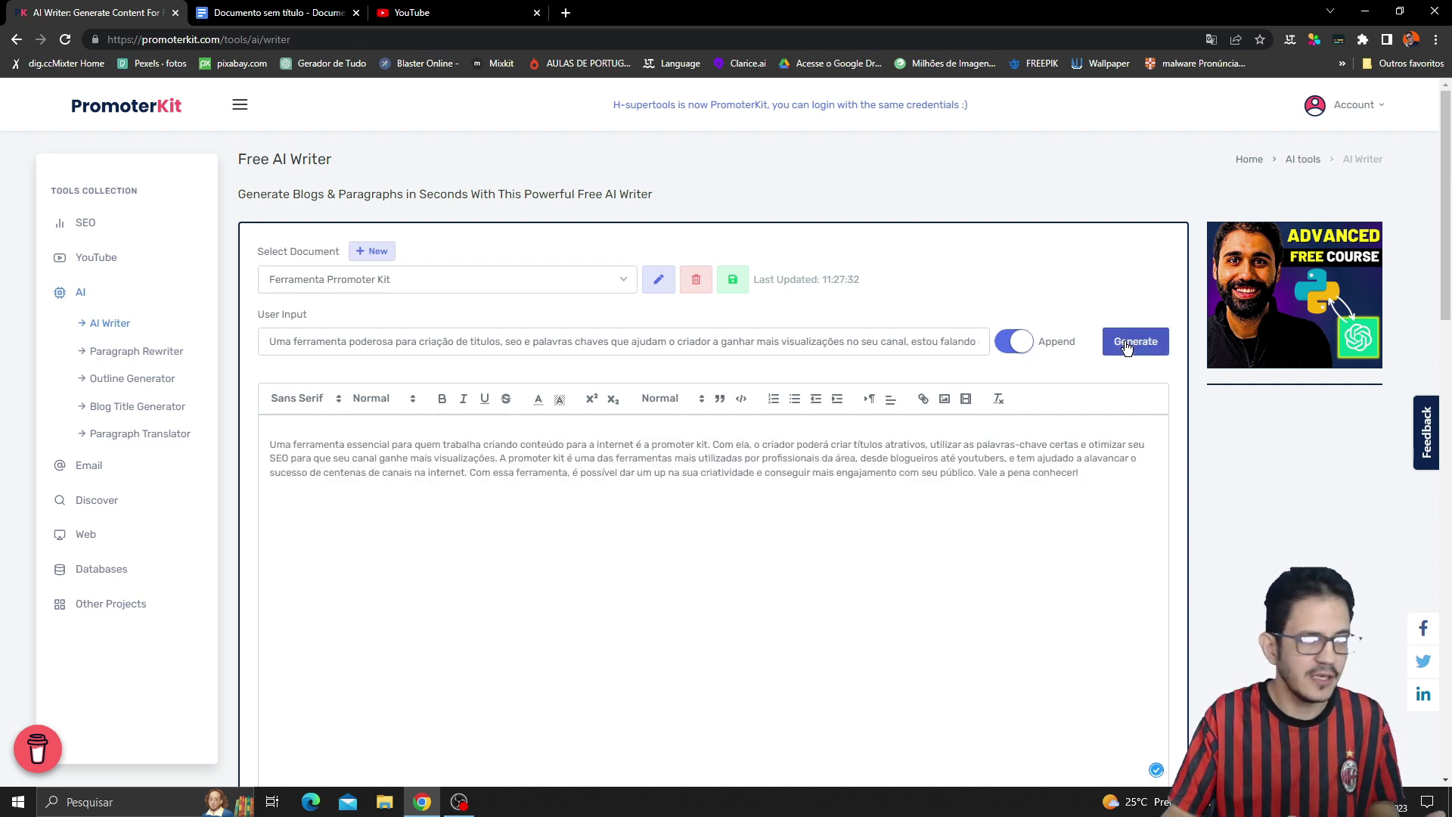
Review the generated paragraph and check the spelling and grammar suggestions for "promoter" and "tem ajudado".
scroll(1131, 393, "down", 2)
scroll(1098, 363, "up", 1)
left_click_drag(1096, 401, 210, 360)
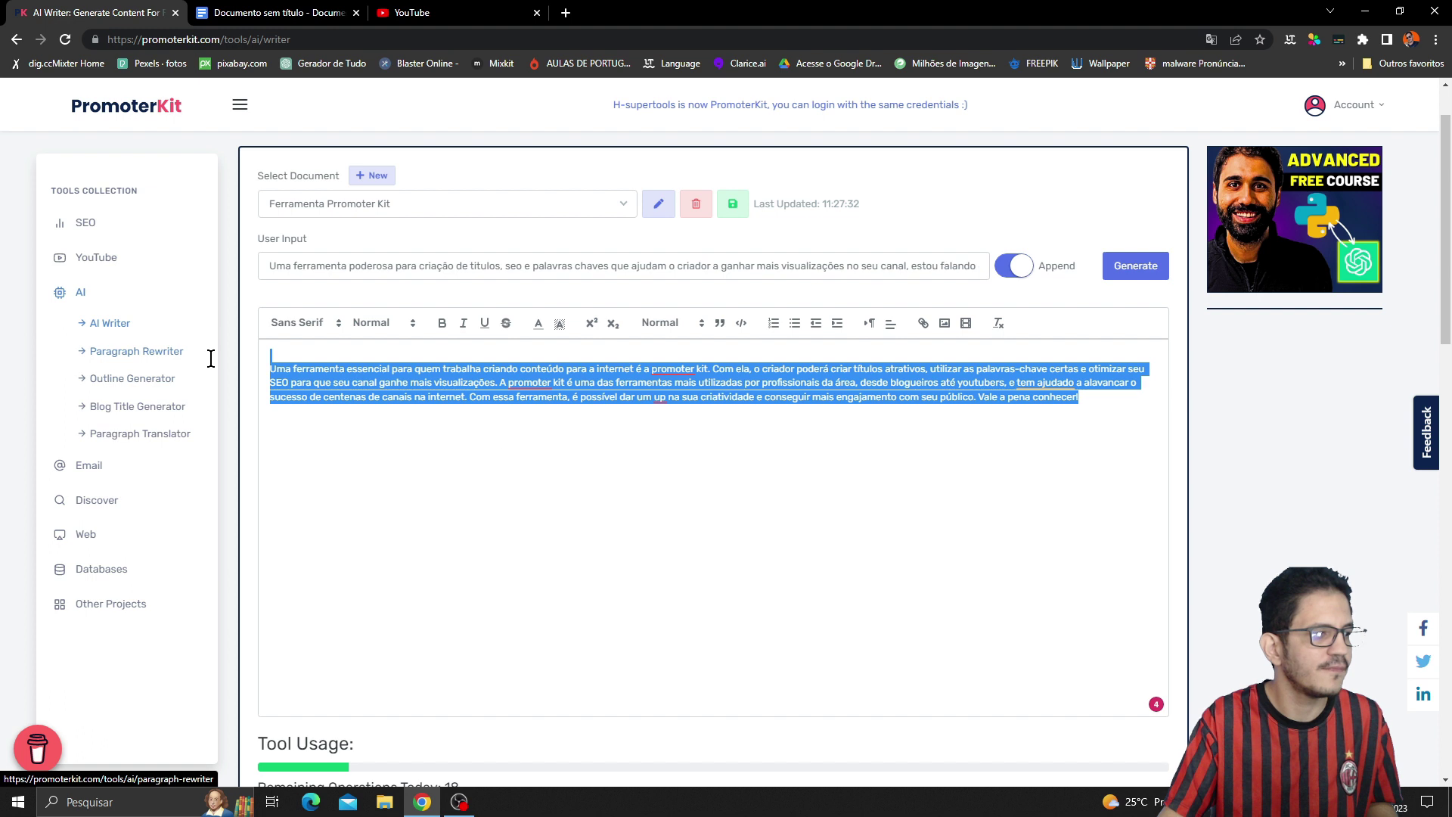
left_click(683, 519)
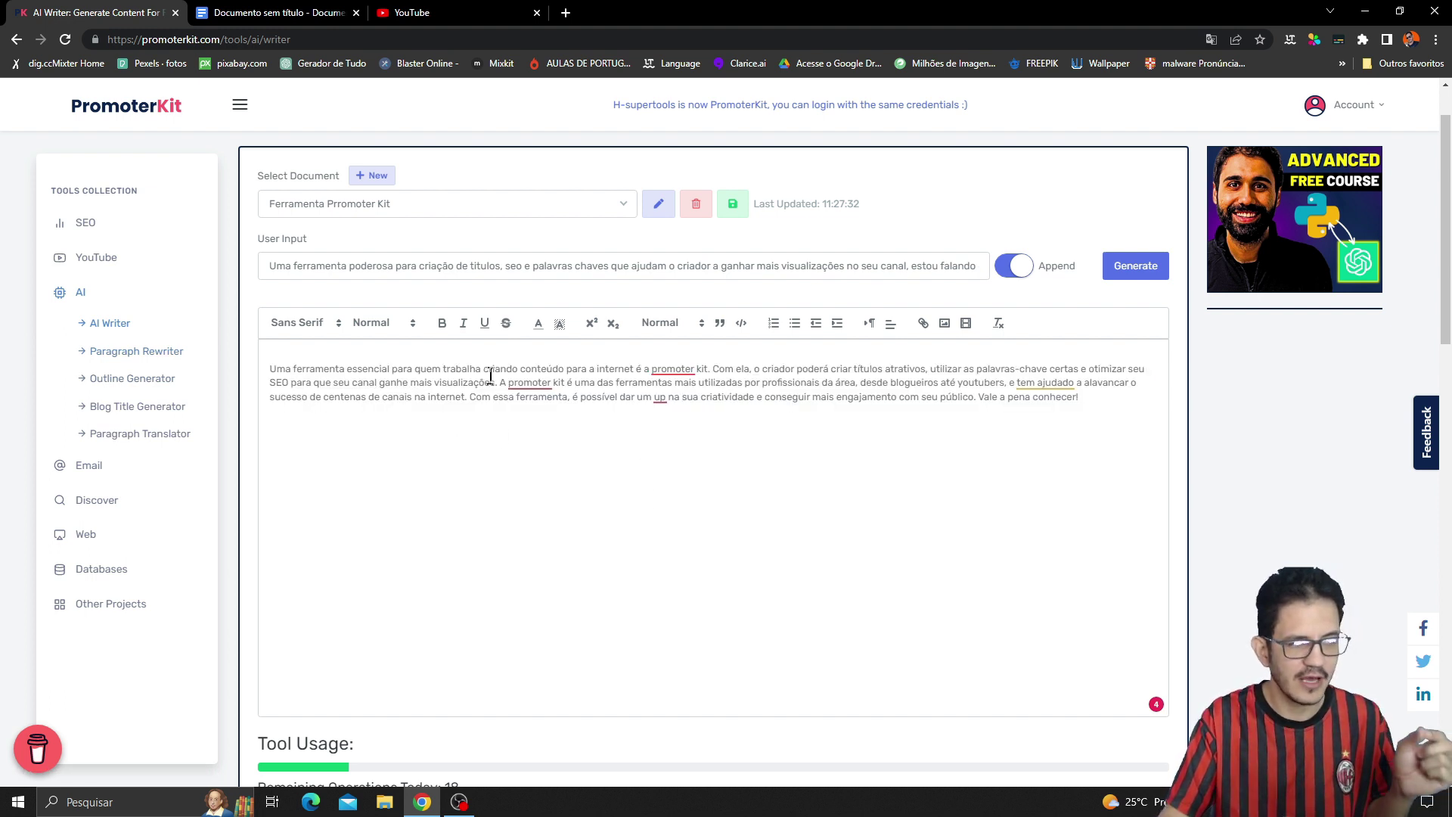
left_click(658, 370)
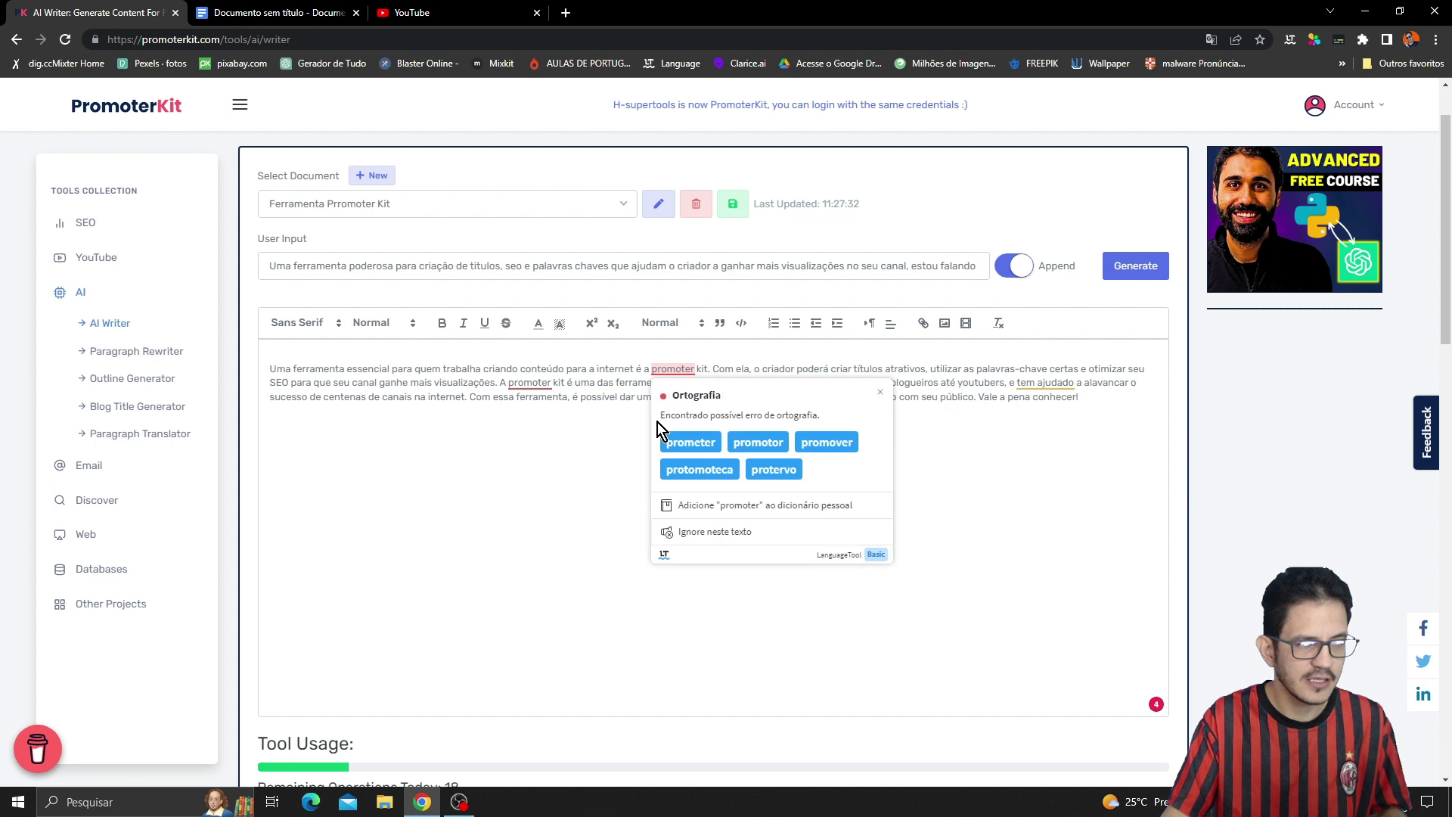
left_click(1032, 384)
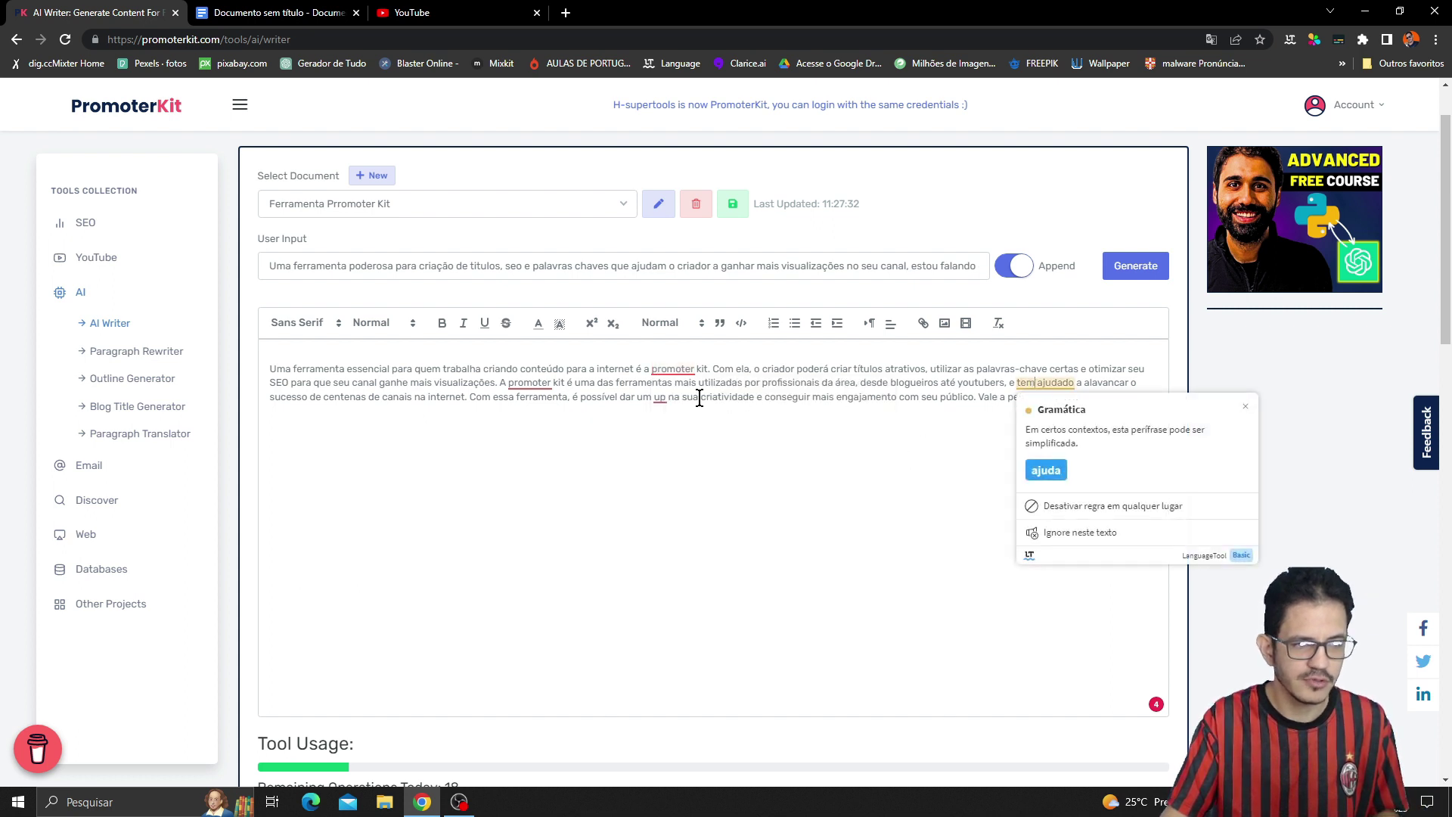
Capitalize both occurrences of "promoter" in the generated paragraph and accept the suggestion replacing "tem ajudado" with "ajuda".
left_click(658, 370)
key("BackSpace")
type("P")
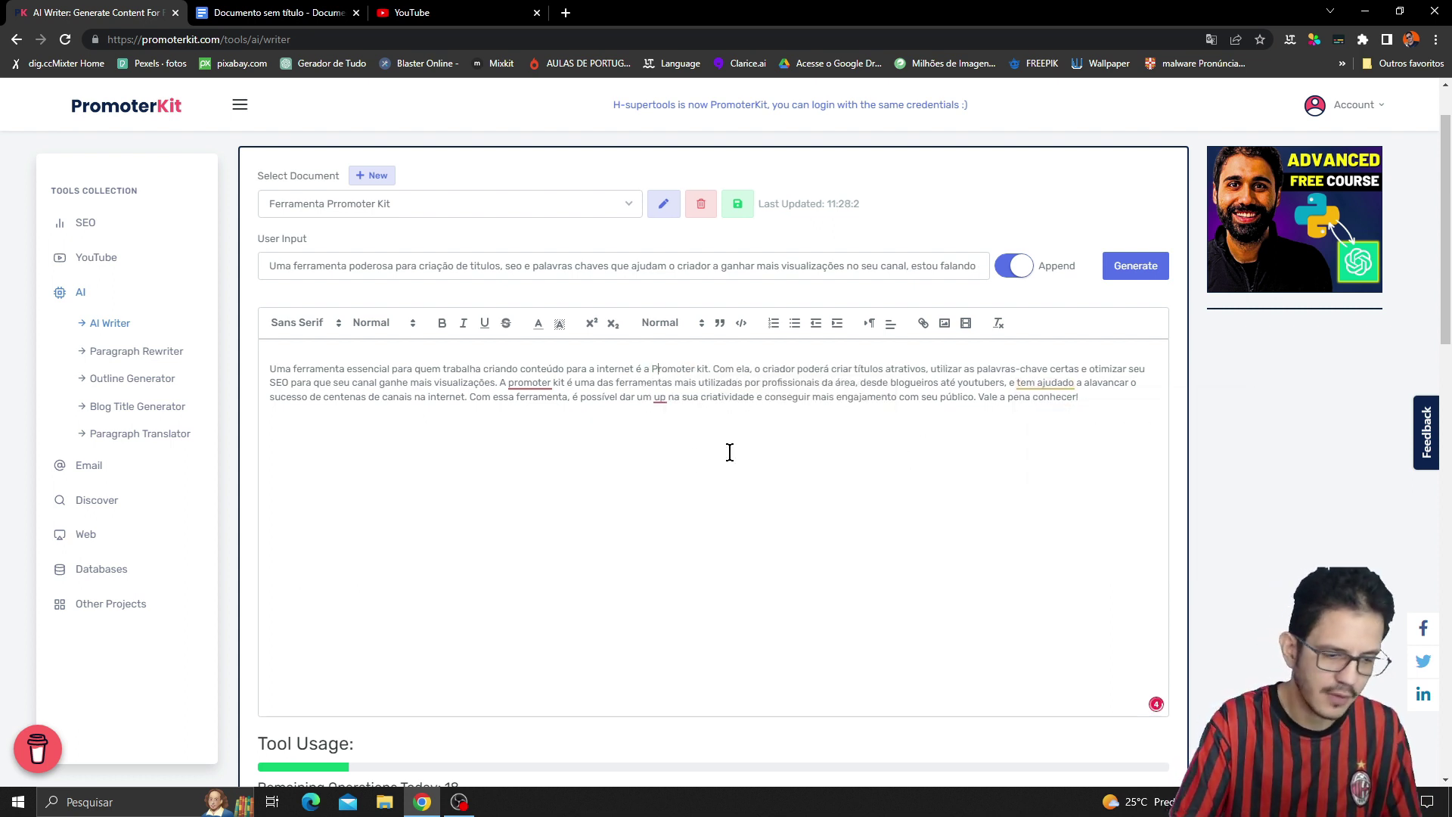
left_click(514, 384)
key("BackSpace")
type("P")
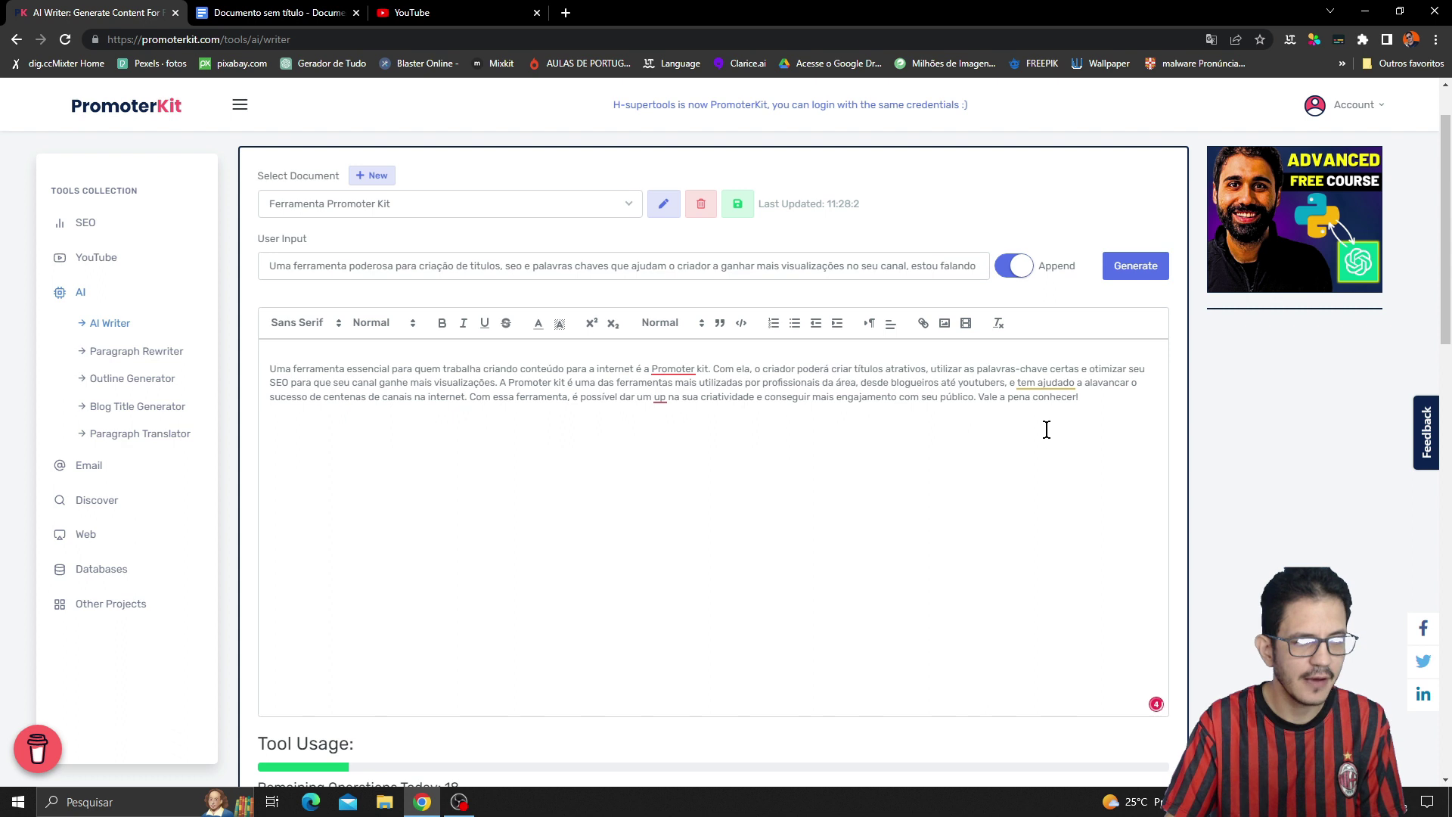
left_click(1043, 383)
left_click(1047, 469)
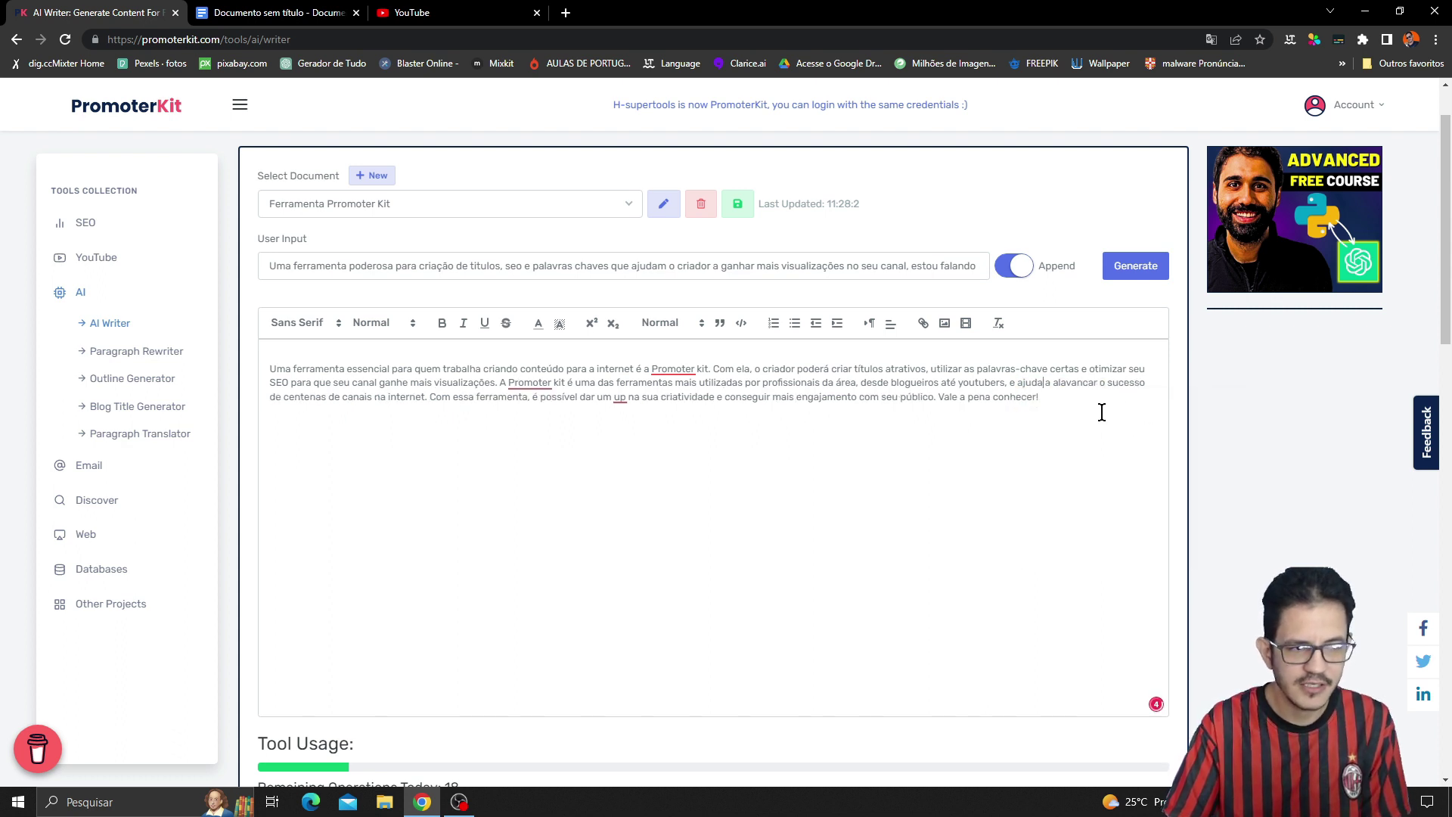
Copy the whole corrected paragraph and paste it under "Descrição do Título:" in the Google Docs document.
key("ctrl+a")
key("ctrl+c")
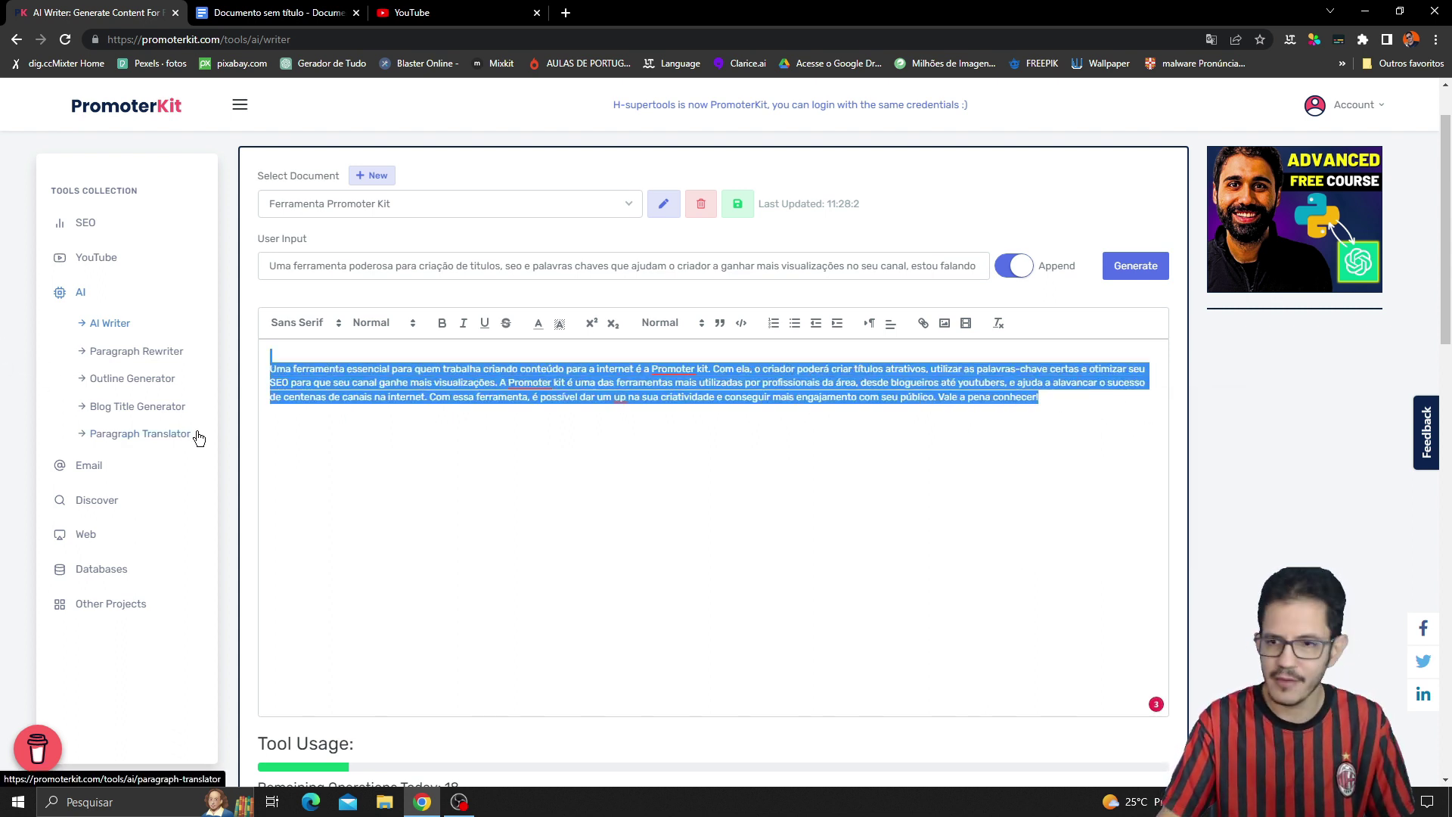
scroll(496, 550, "down", 4)
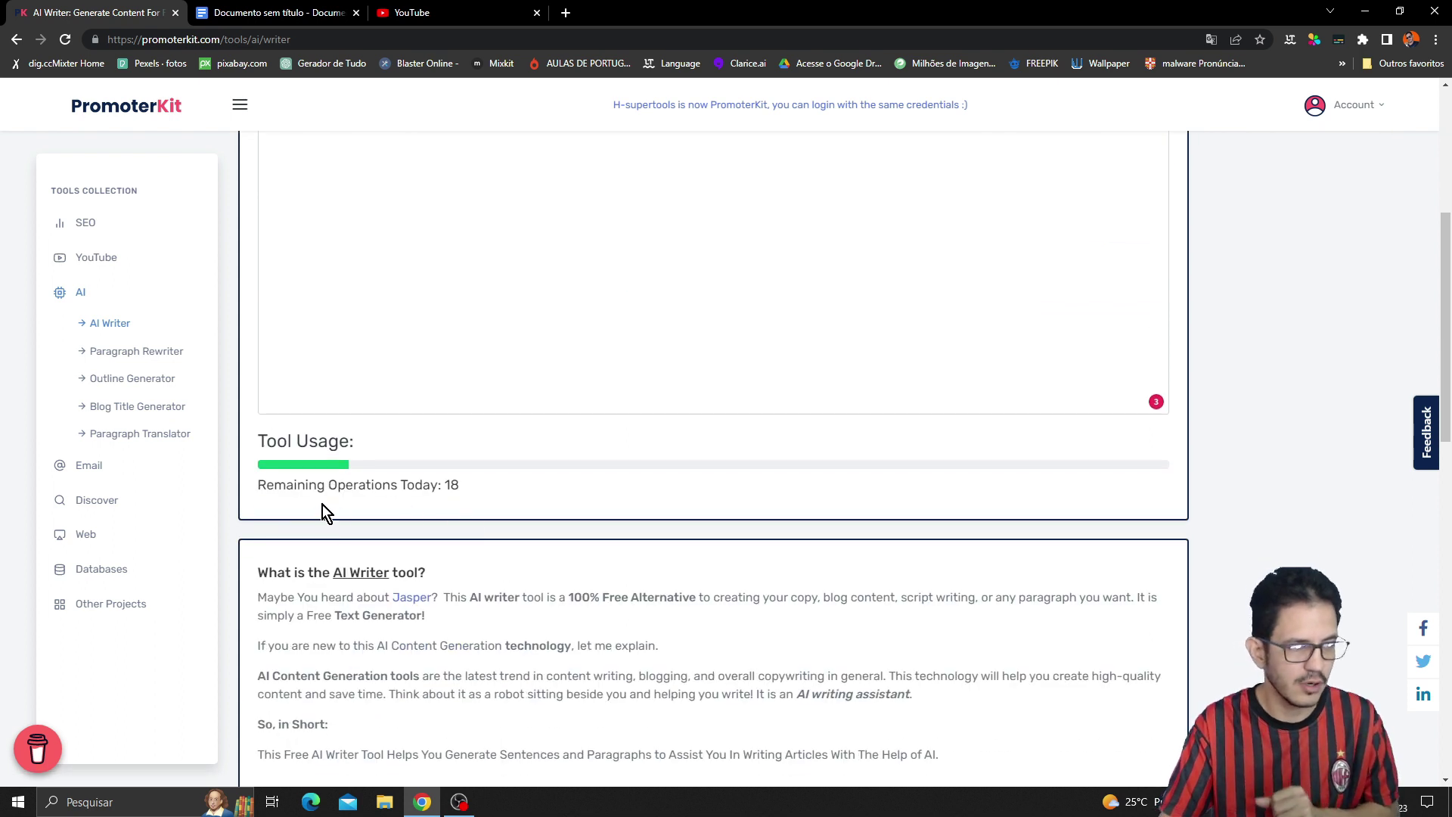
scroll(471, 490, "up", 5)
scroll(417, 626, "down", 4)
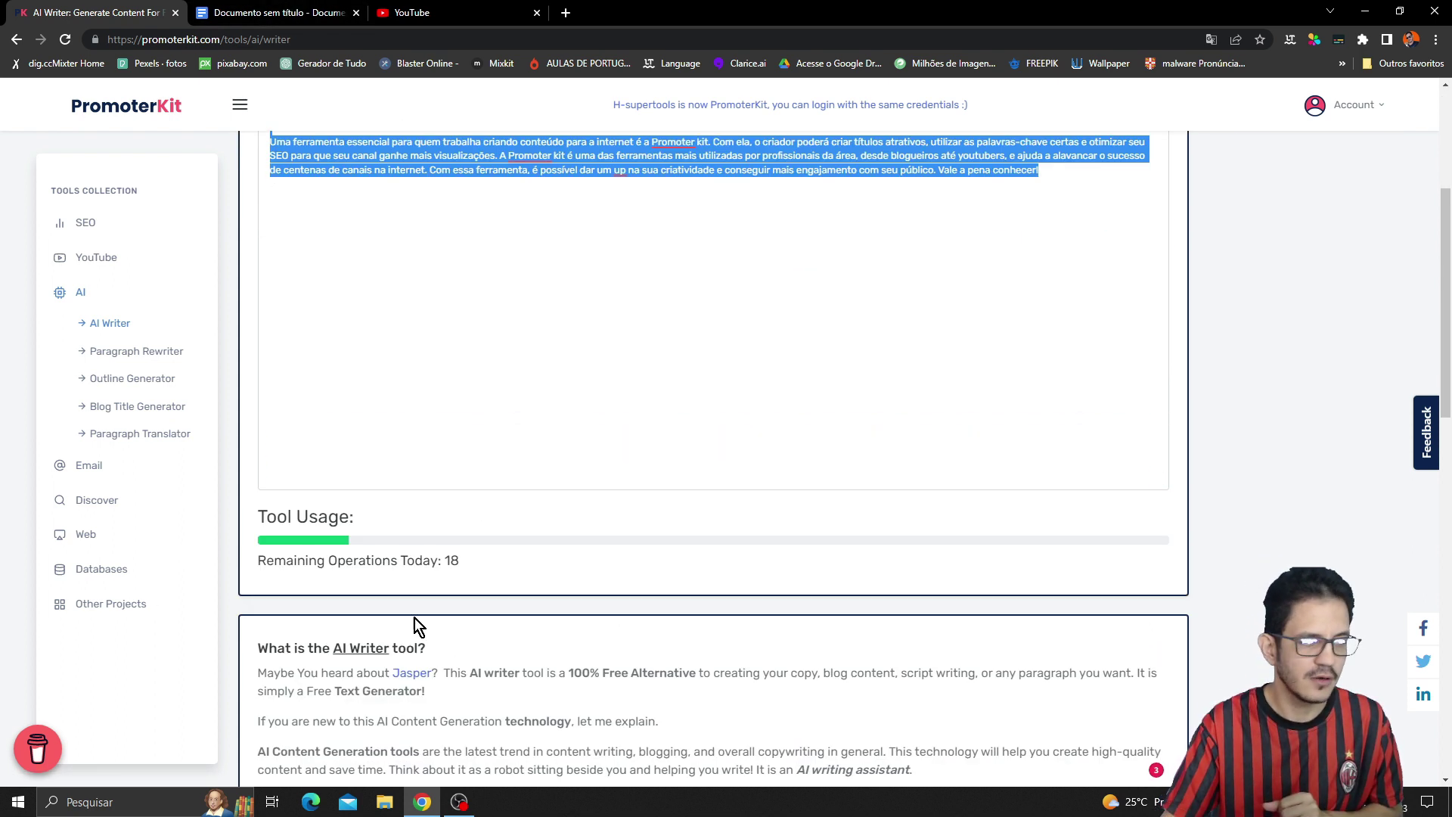
scroll(366, 425, "up", 3)
left_click(272, 12)
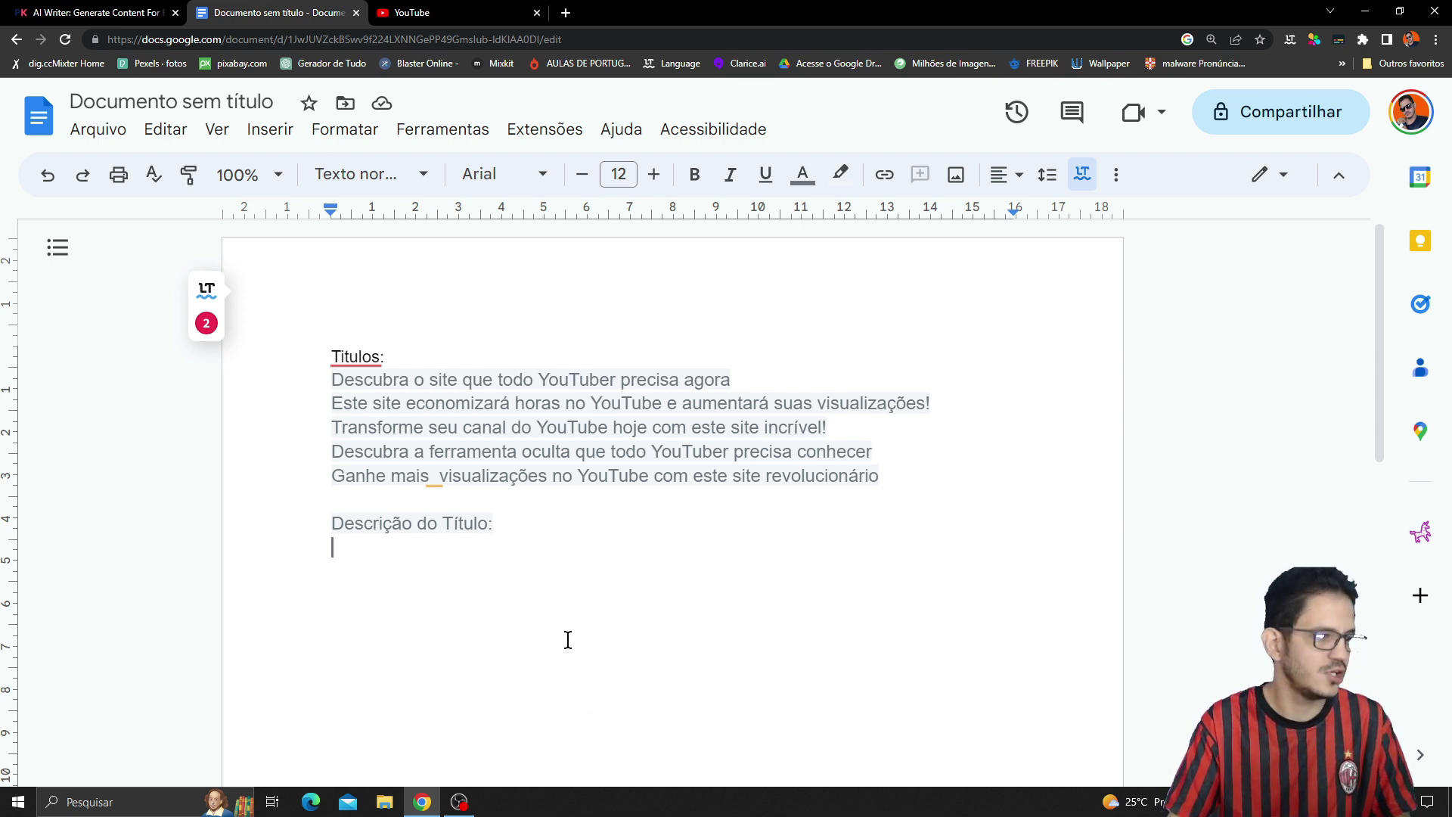
key("ctrl+v")
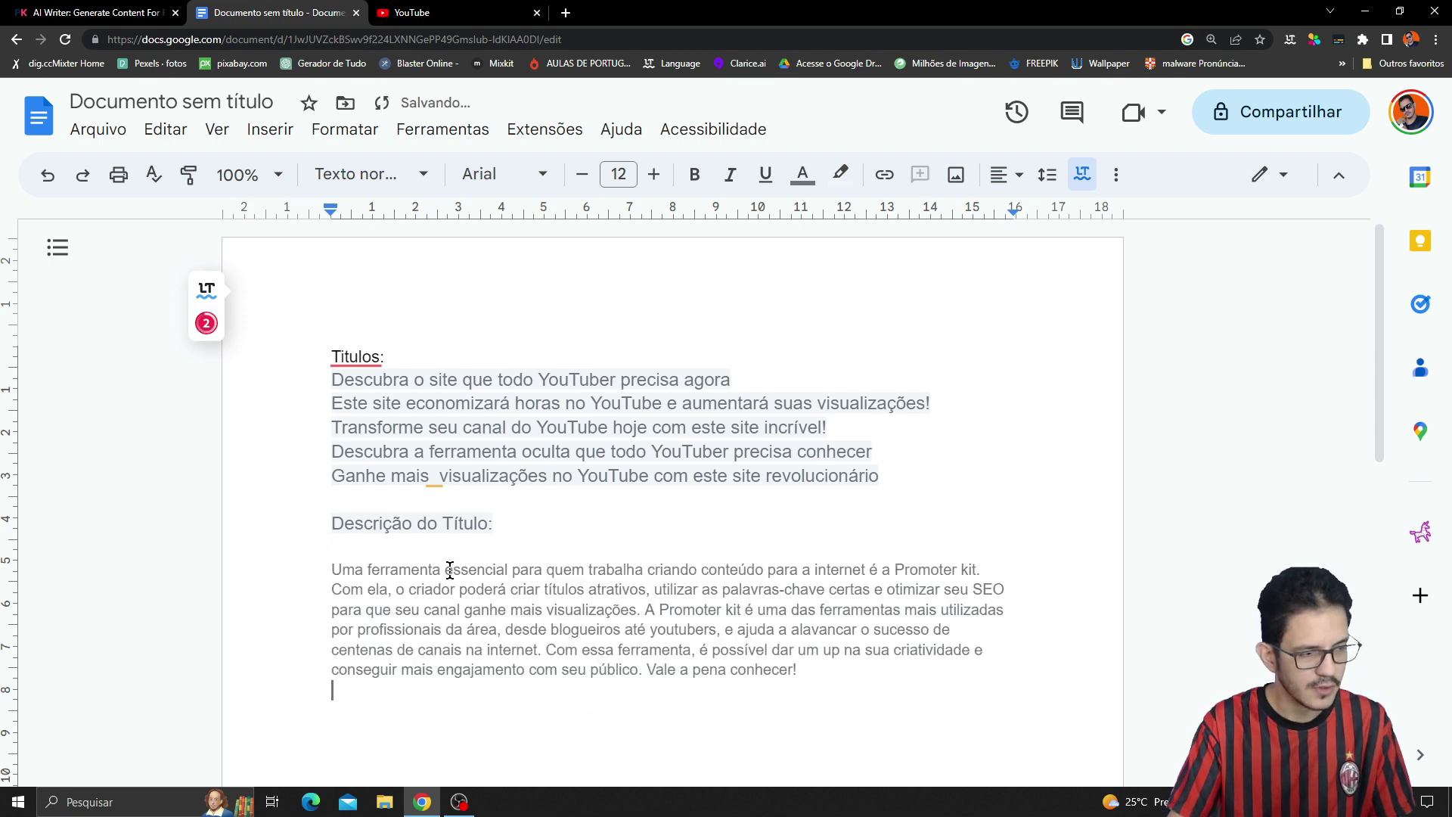
Remove the Promoter kit mention from the end of the description's first sentence.
scroll(724, 616, "down", 3)
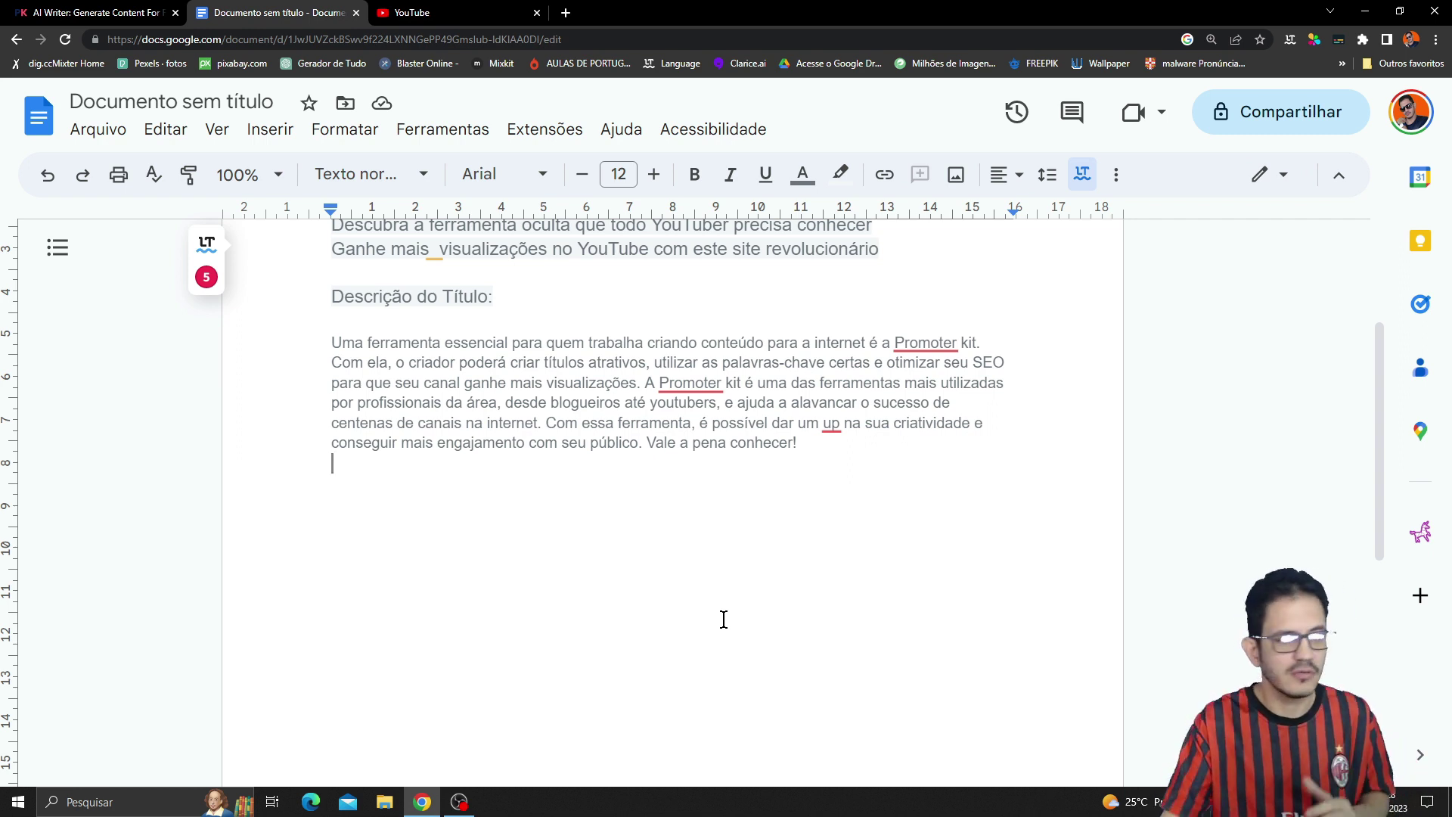
left_click_drag(894, 347, 998, 347)
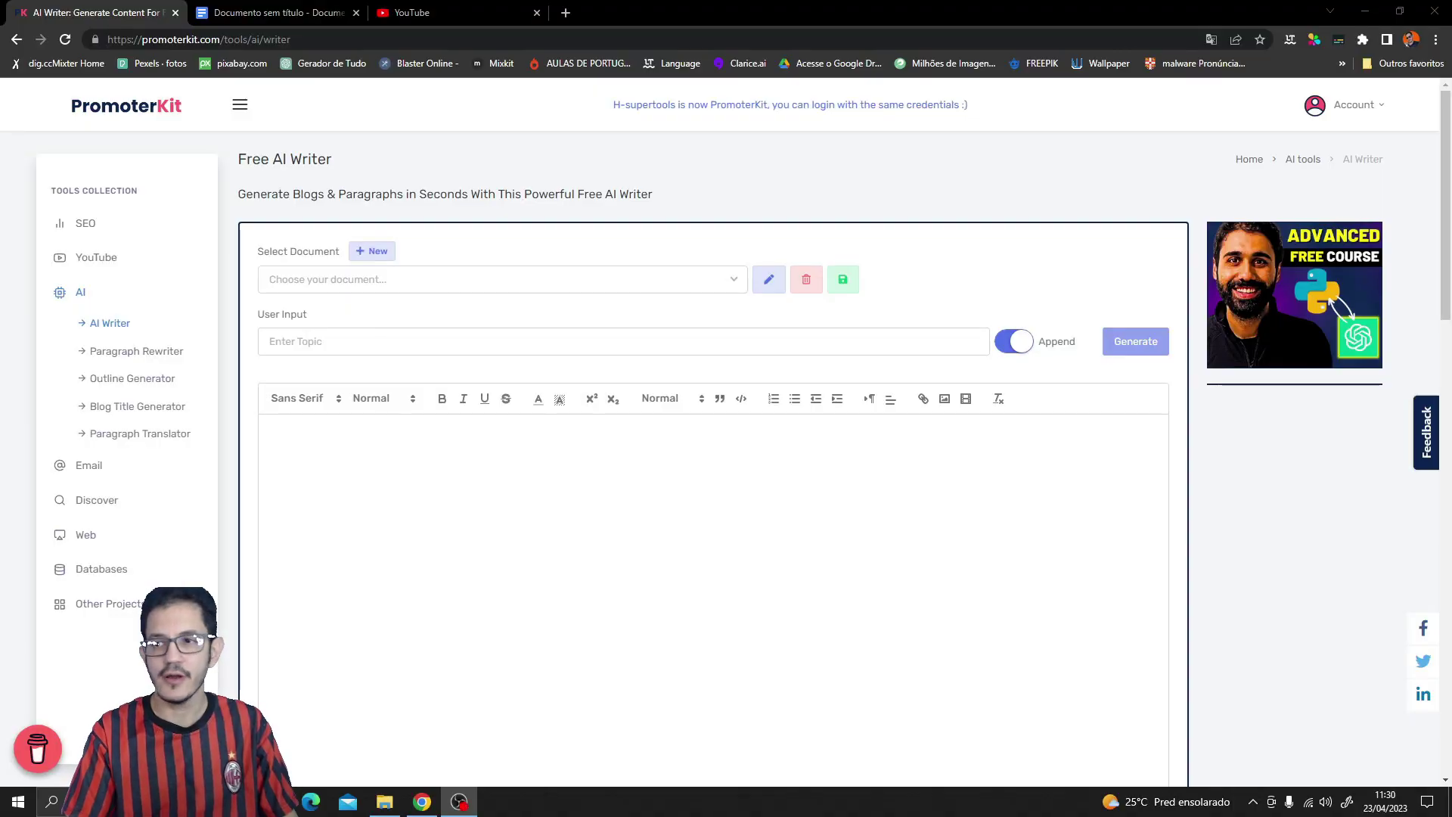
Open PromoterKit's YouTube Keyword Tool and find keywords for "site que ajuda o youtube".
left_click(88, 260)
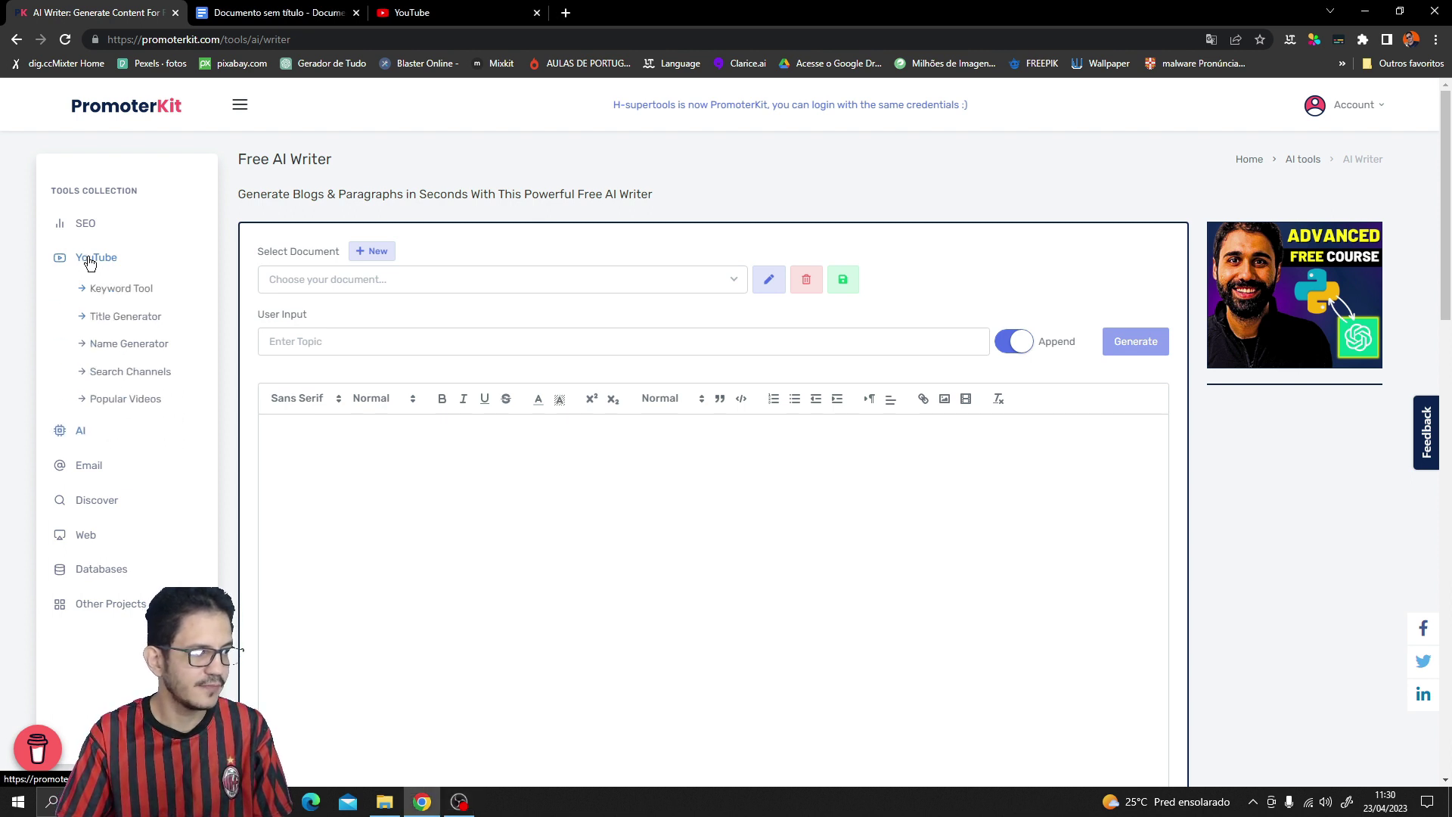
left_click(89, 288)
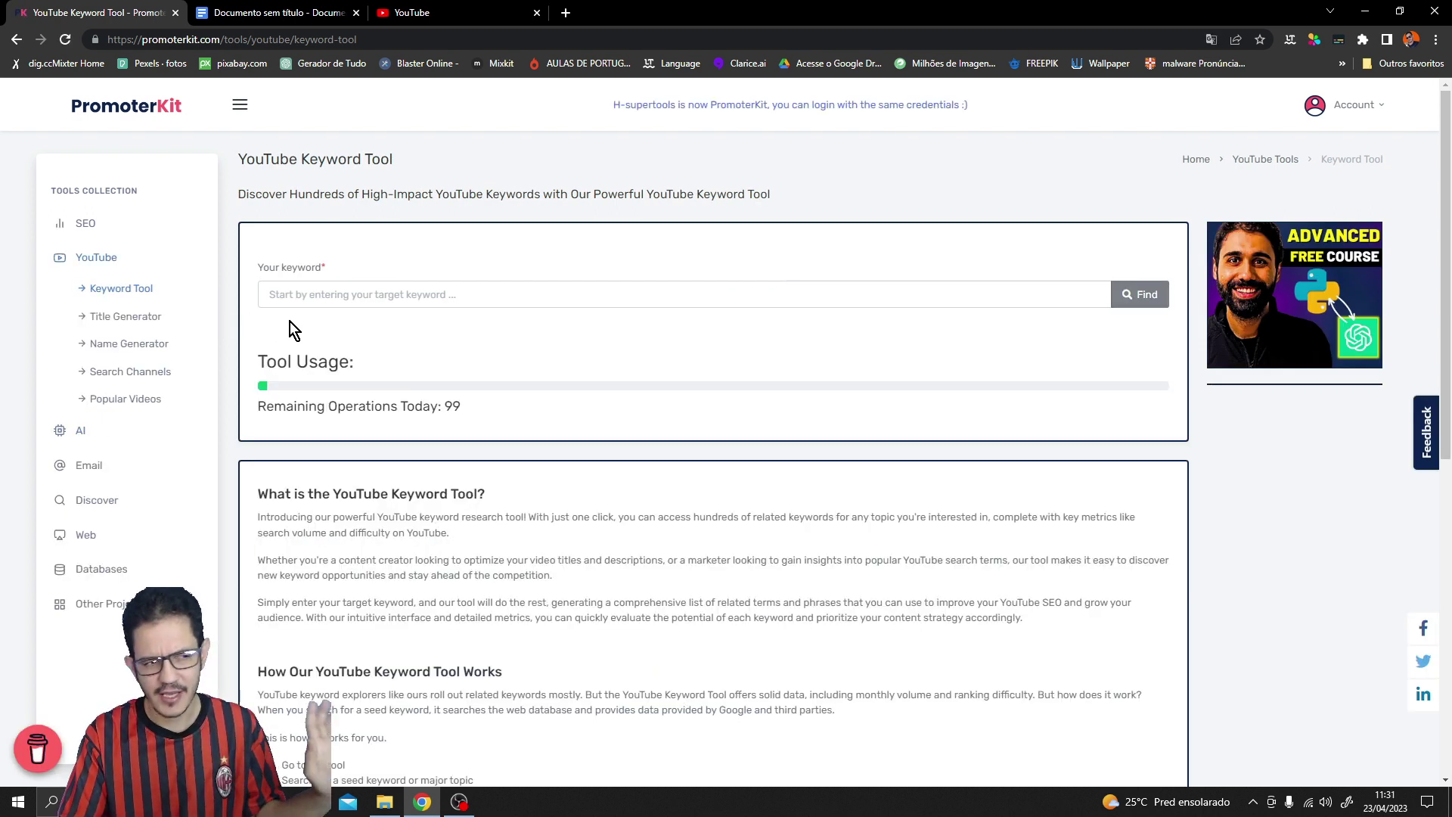
left_click(341, 298)
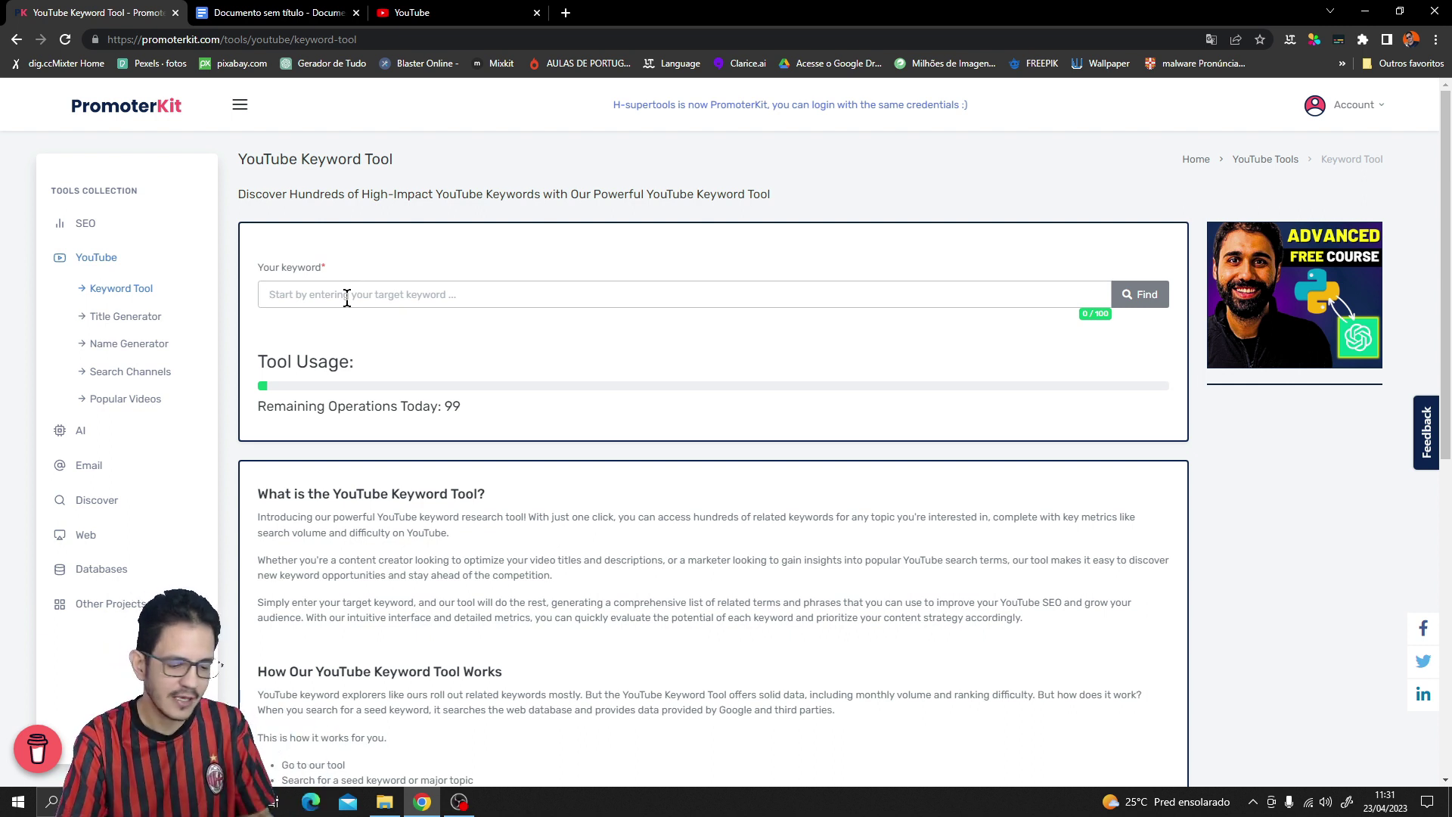
type("site que ajuda o youtube")
key("Return")
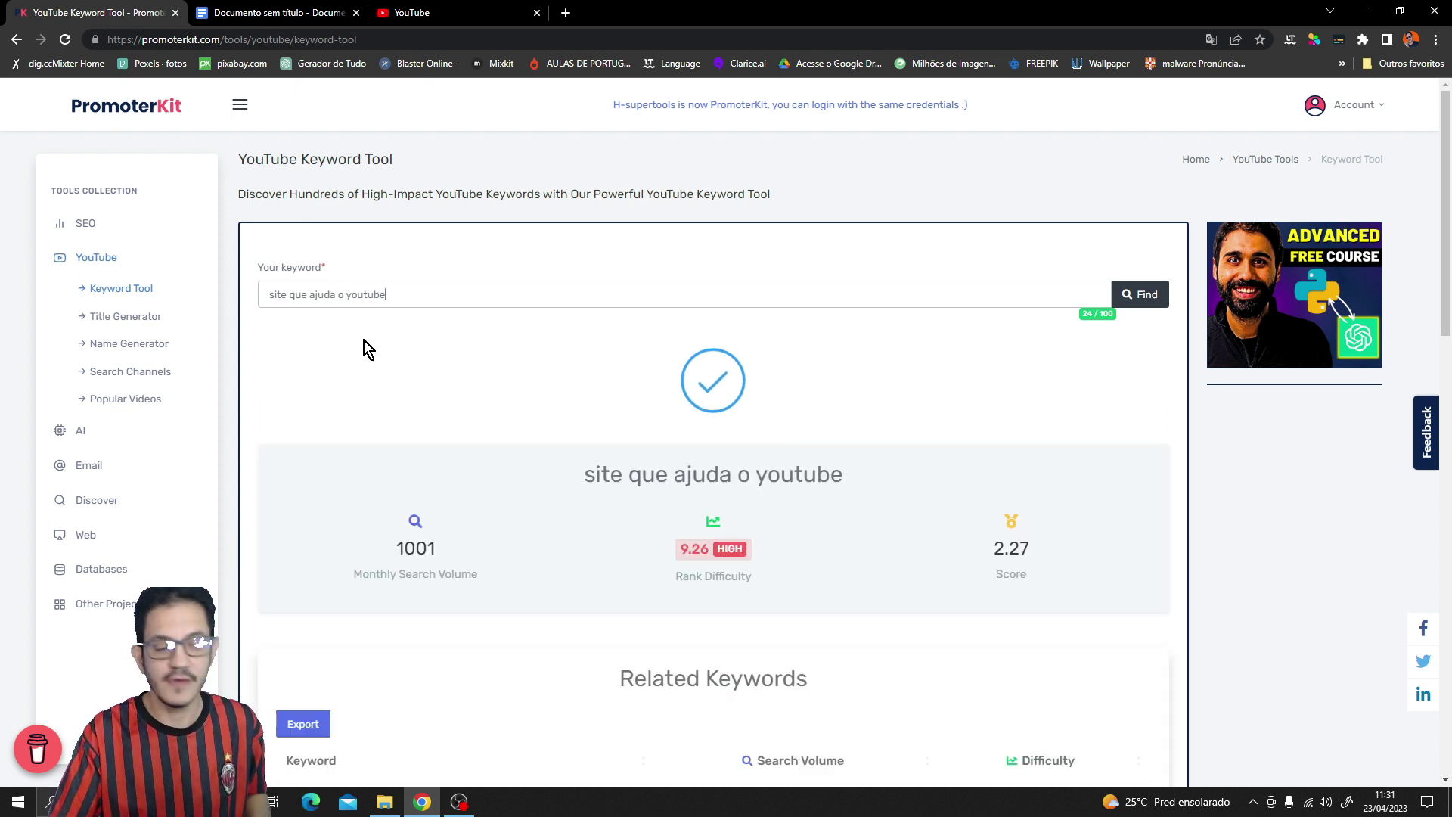
Copy the related keyword "site que ajuda o youtube" and paste it under "Palavras-chaves" in the Google Docs document.
scroll(374, 363, "down", 7)
scroll(318, 369, "up", 1)
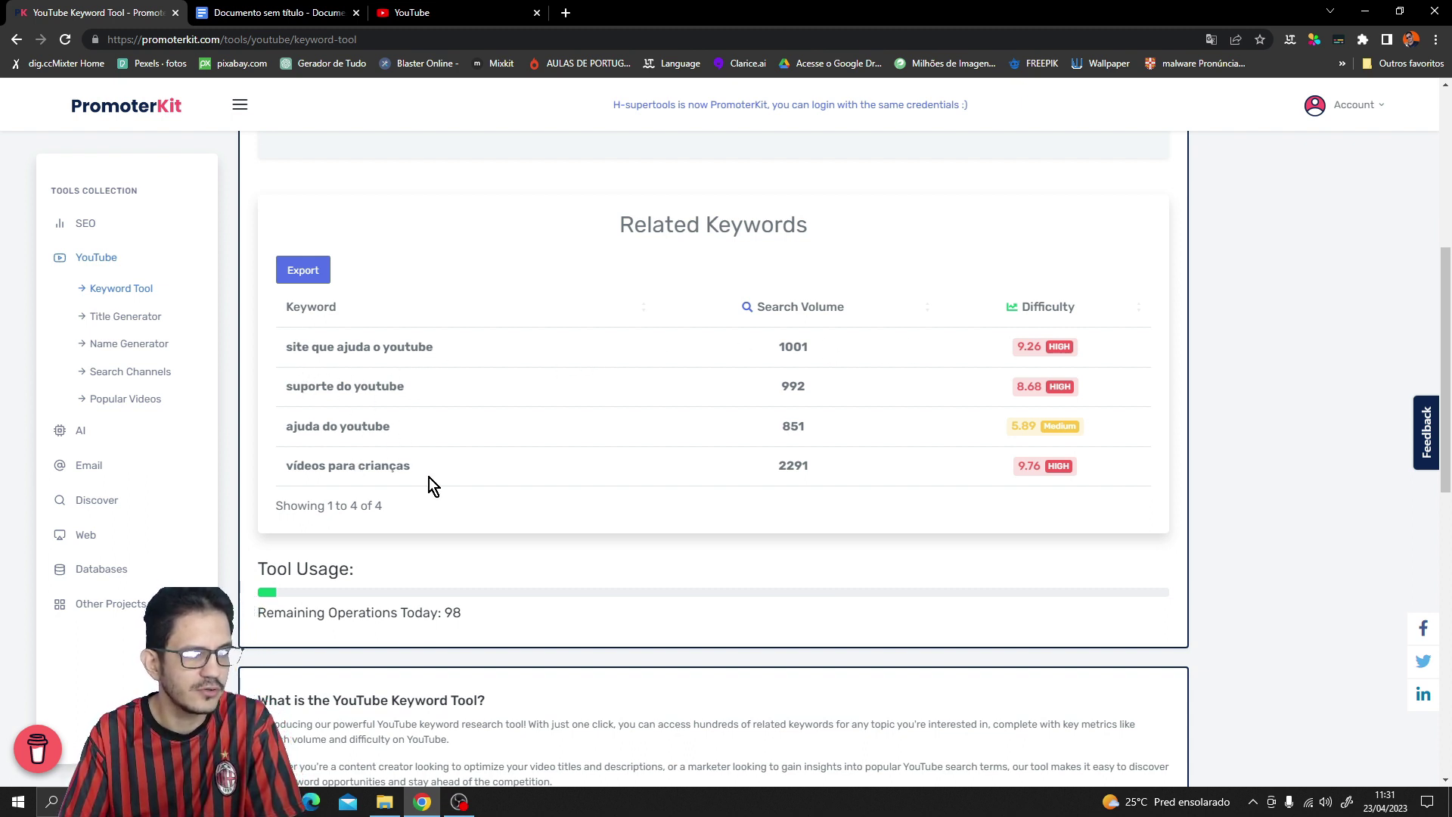
left_click_drag(451, 348, 307, 356)
left_click(310, 356)
left_click_drag(440, 351, 278, 356)
right_click(315, 346)
left_click(337, 356)
left_click(484, 10)
left_click(287, 12)
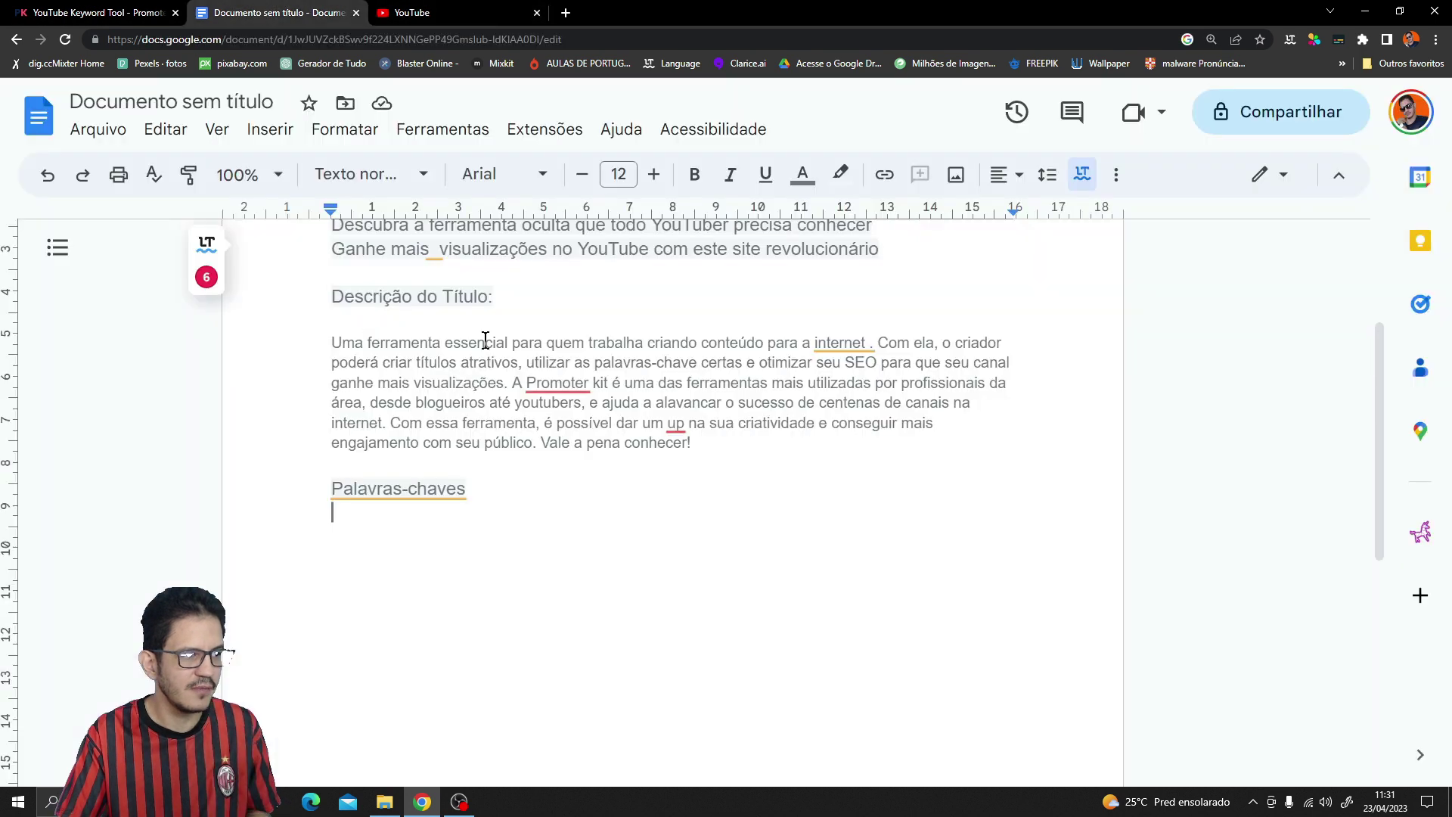
key("ctrl+v")
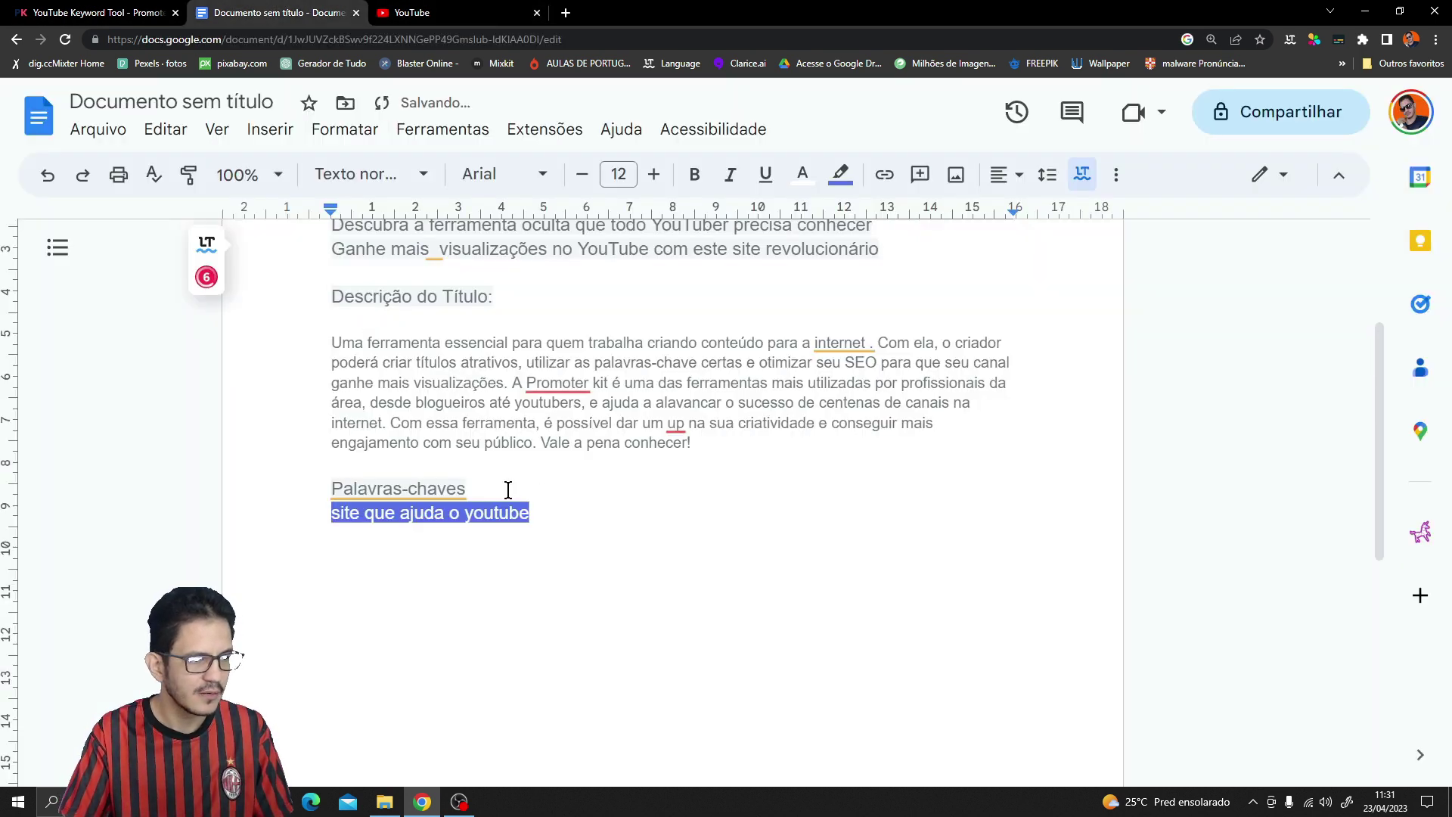
Return to the YouTube Keyword Tool, find keywords for "seo youtube" and go to its related keywords list.
left_click(90, 12)
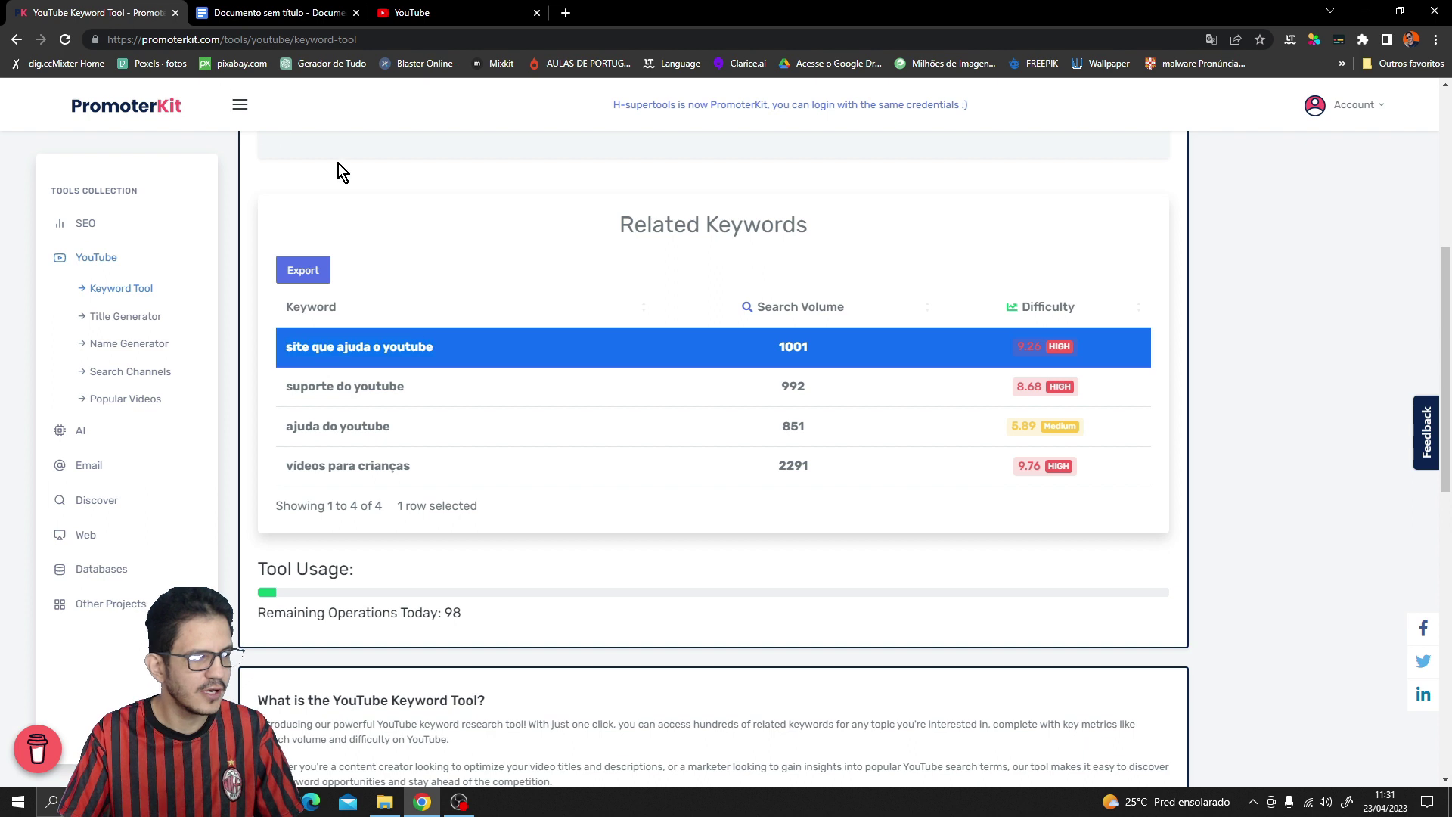
scroll(376, 324, "up", 6)
left_click_drag(476, 292, 64, 295)
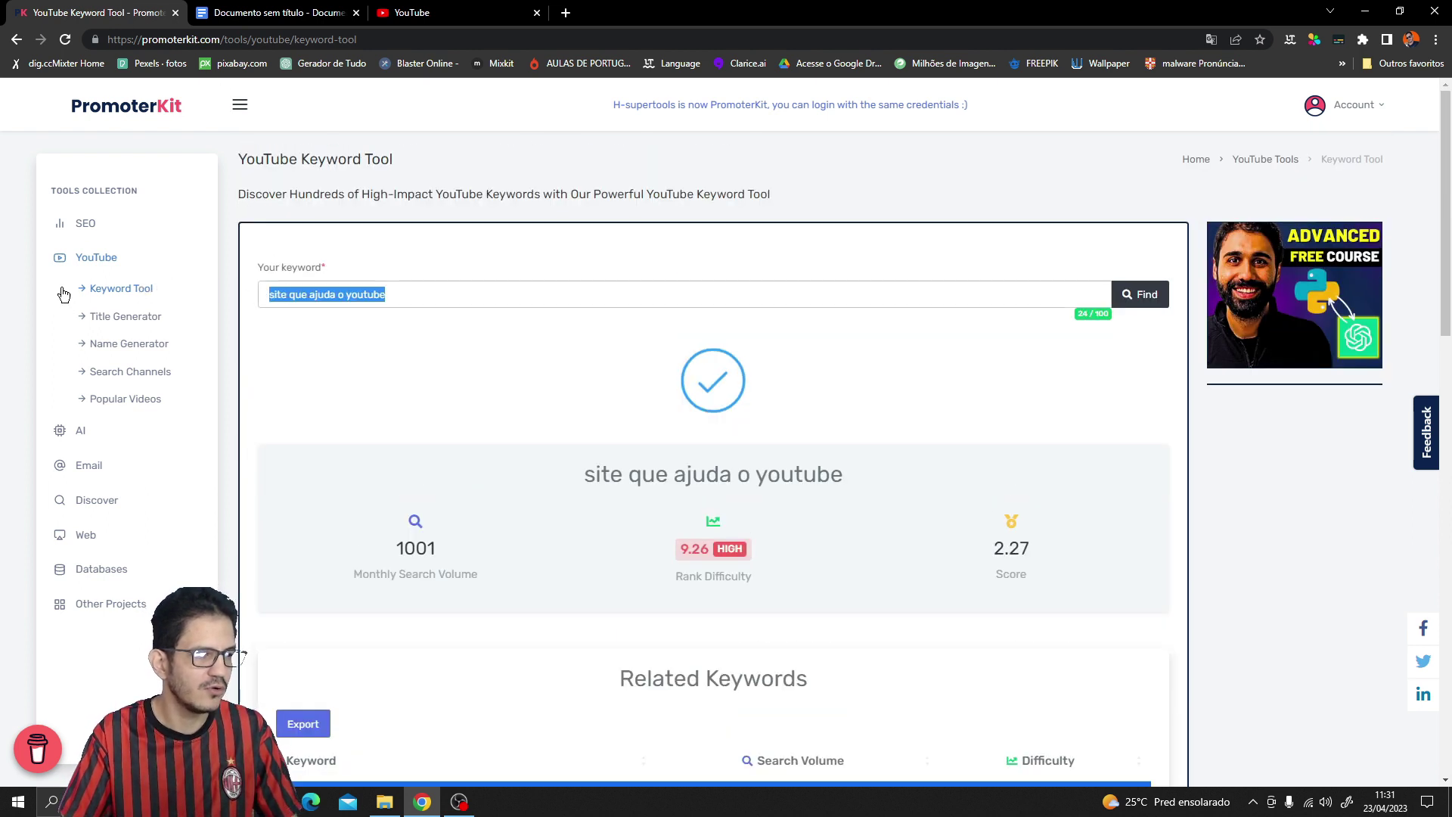
type("s")
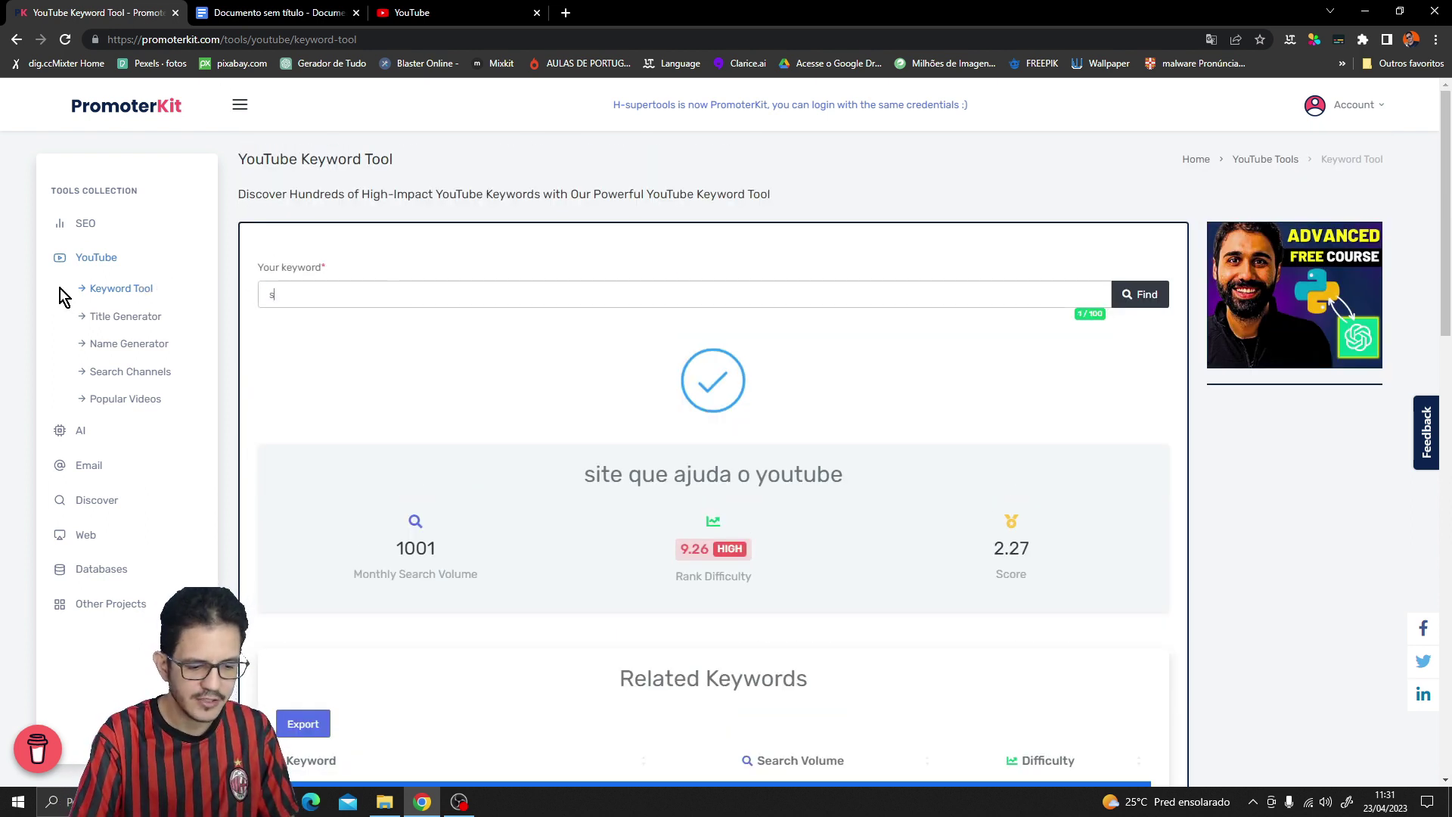
type("eo youtube")
key("Return")
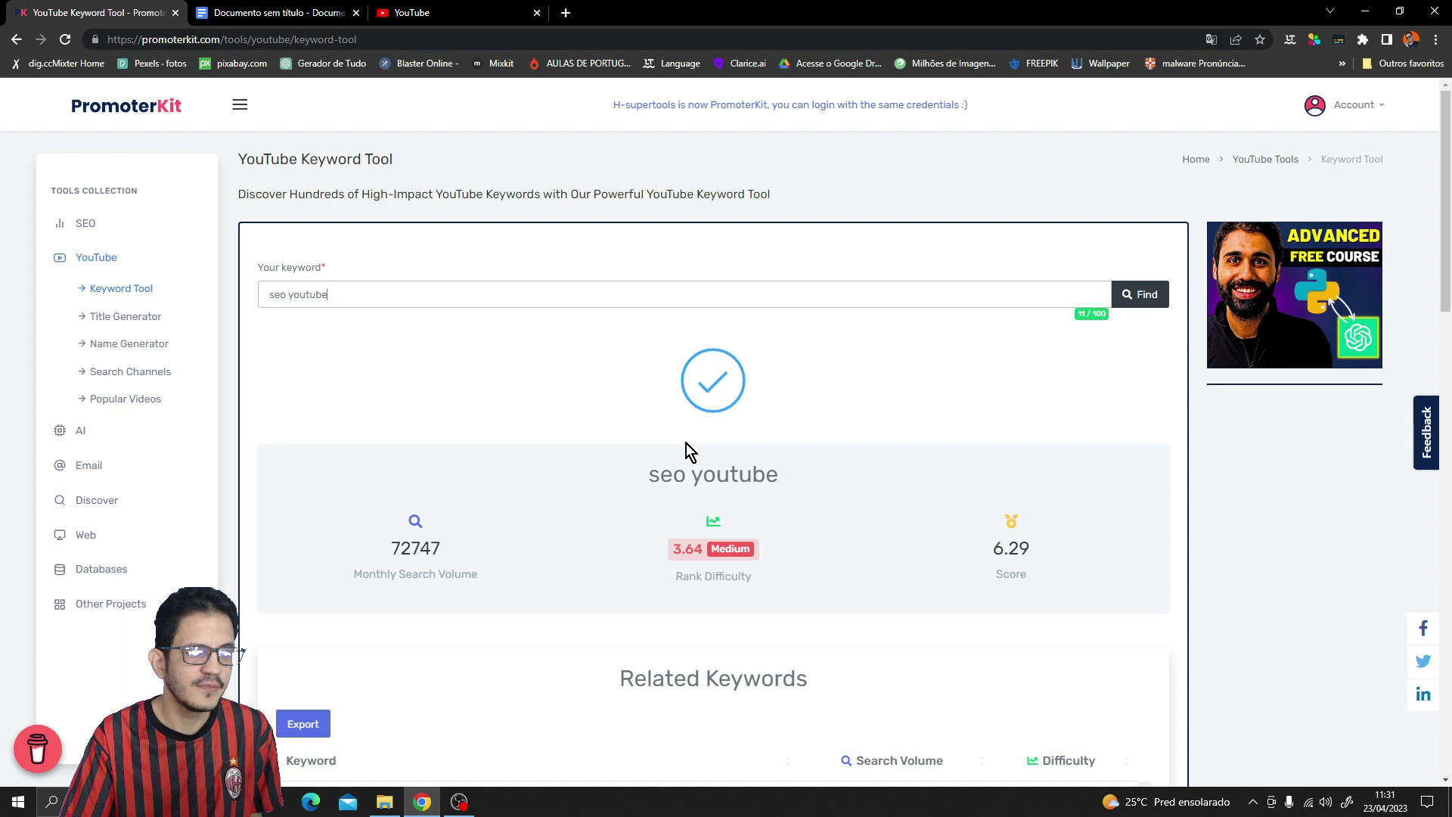
scroll(688, 441, "down", 6)
left_click_drag(365, 349, 289, 349)
right_click(305, 348)
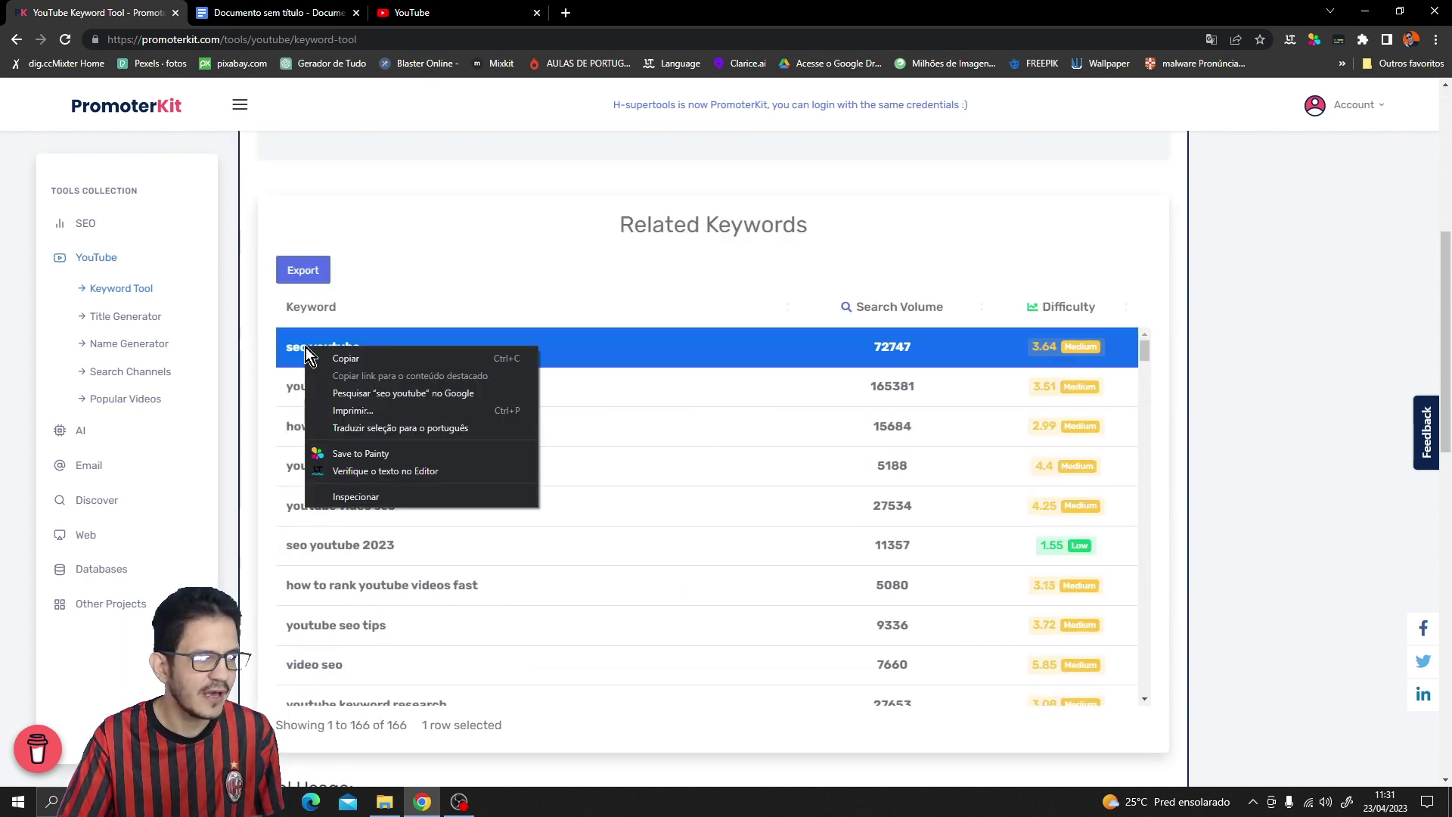
left_click(602, 352)
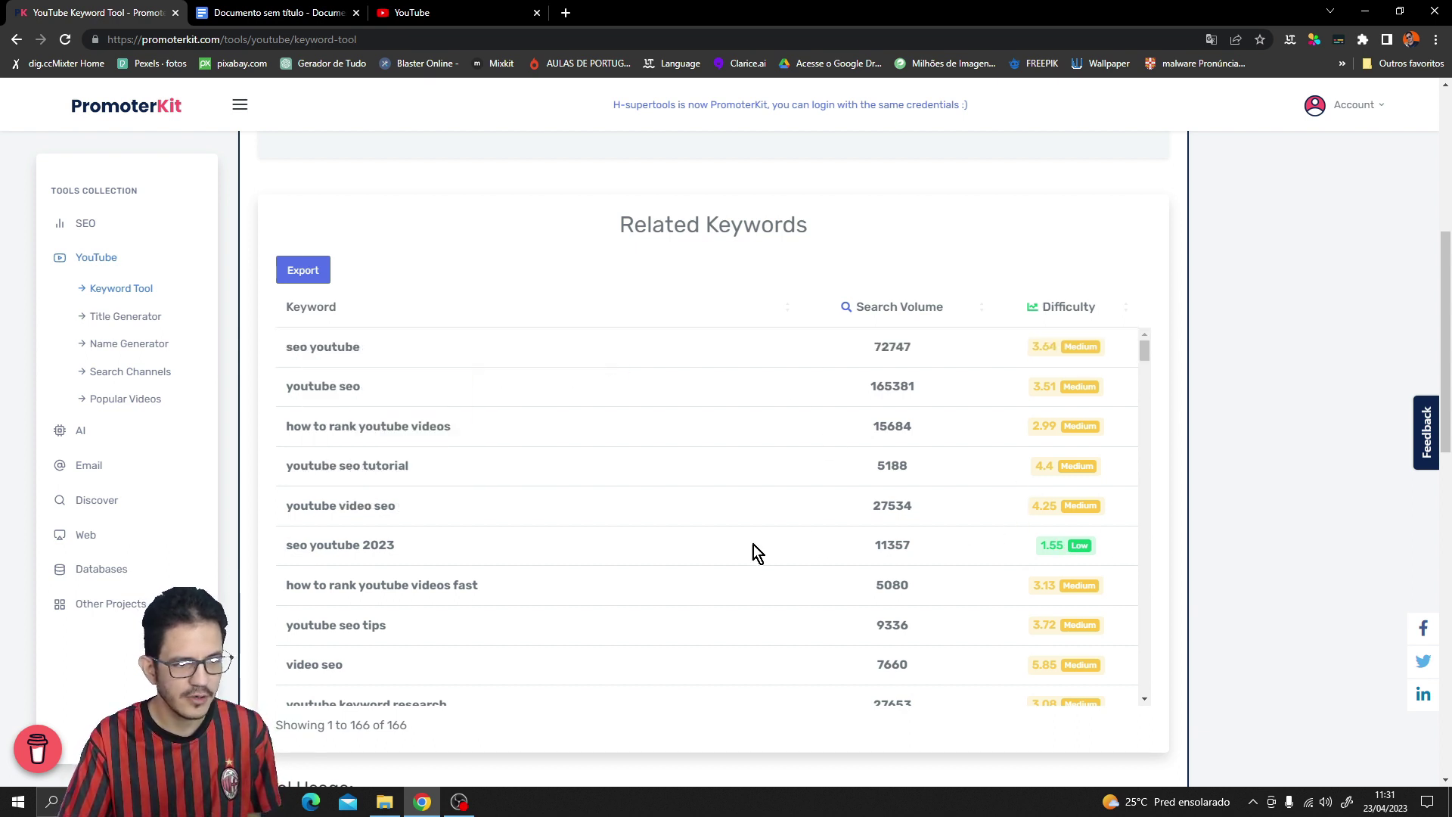
Copy the related keyword "seo youtube 2023" and switch to the Google Docs document.
left_click_drag(407, 546, 286, 546)
right_click(304, 547)
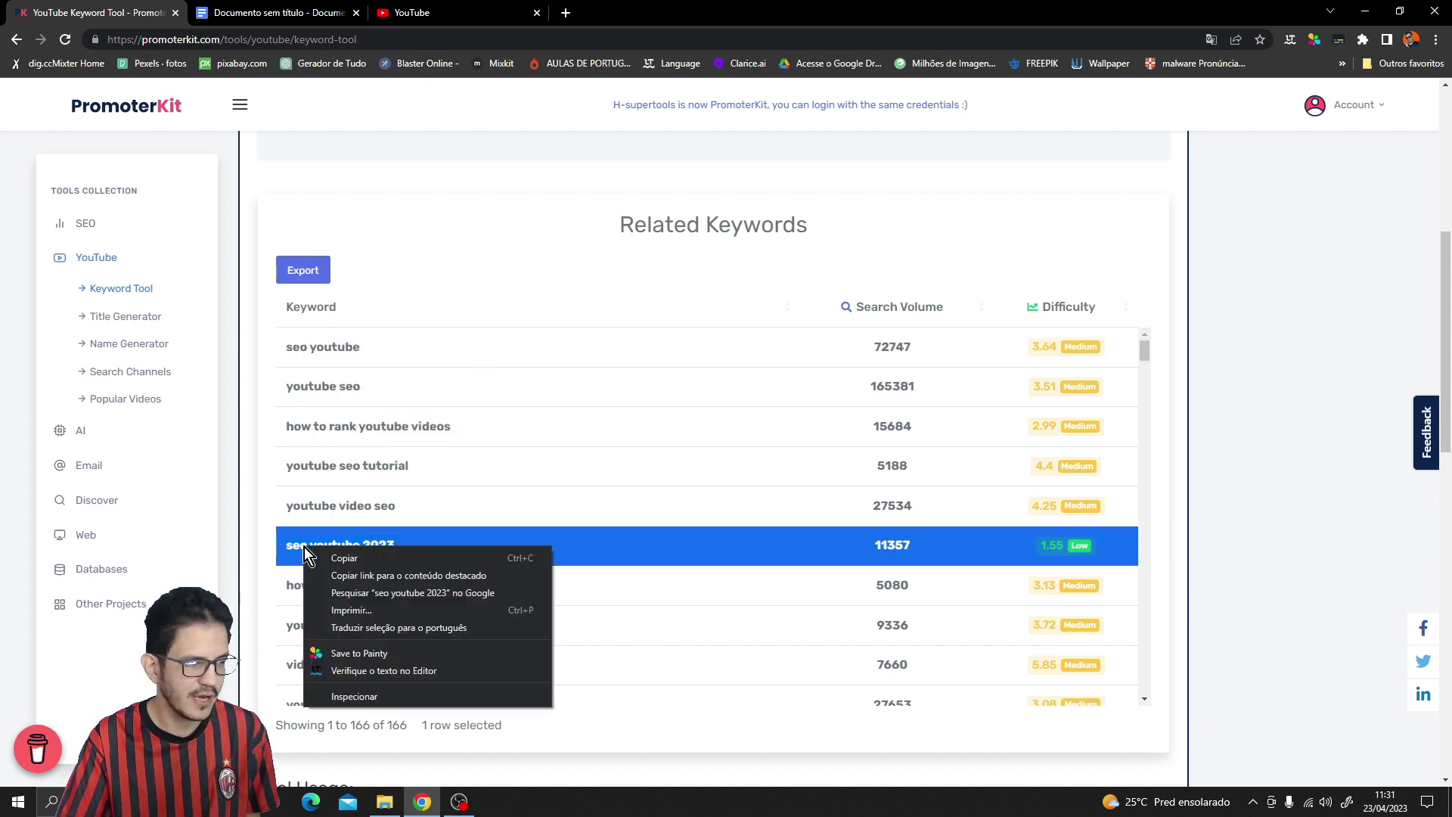
left_click(325, 559)
left_click(227, 13)
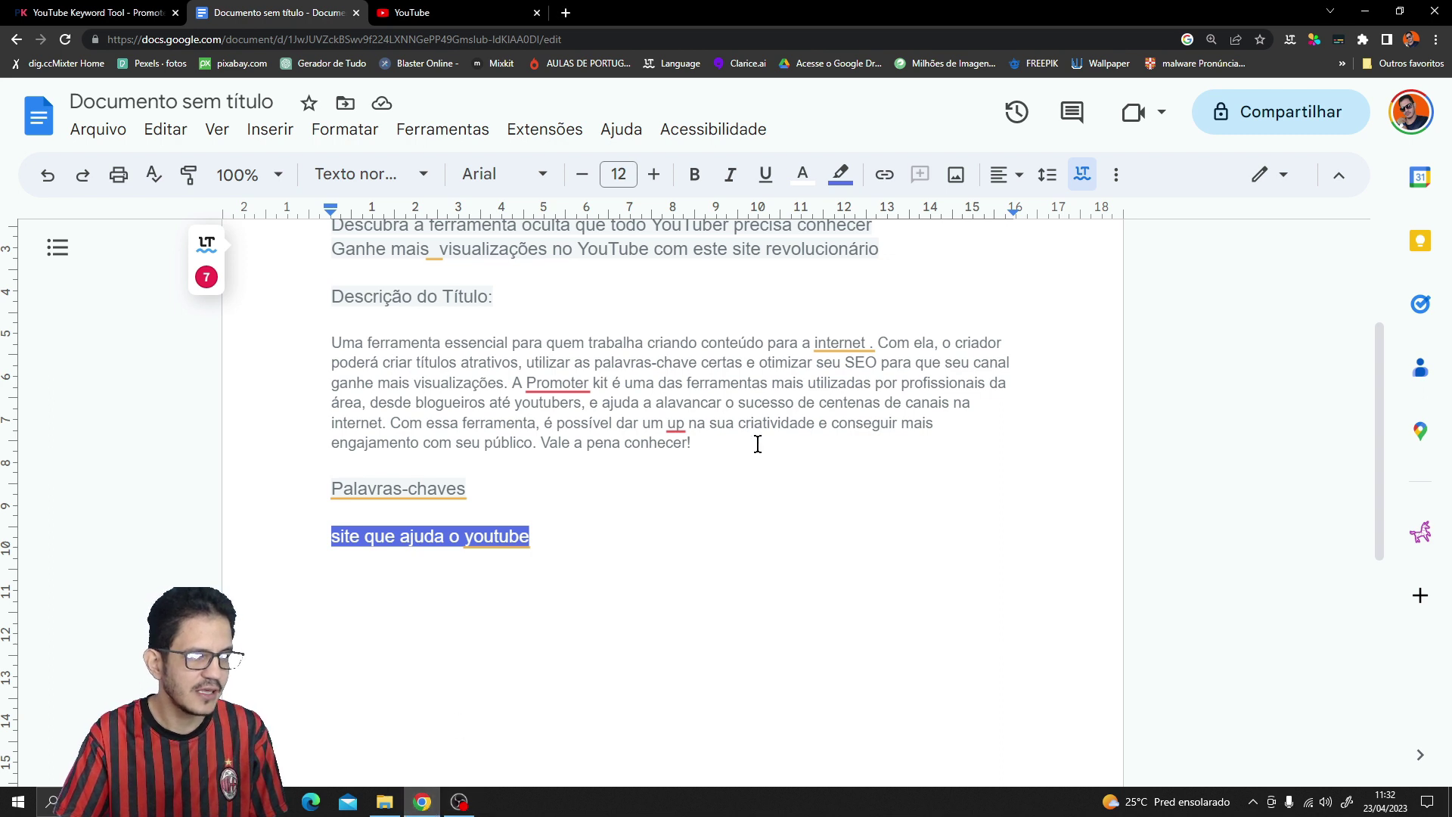
left_click(422, 801)
left_click(422, 802)
left_click(435, 10)
left_click(236, 12)
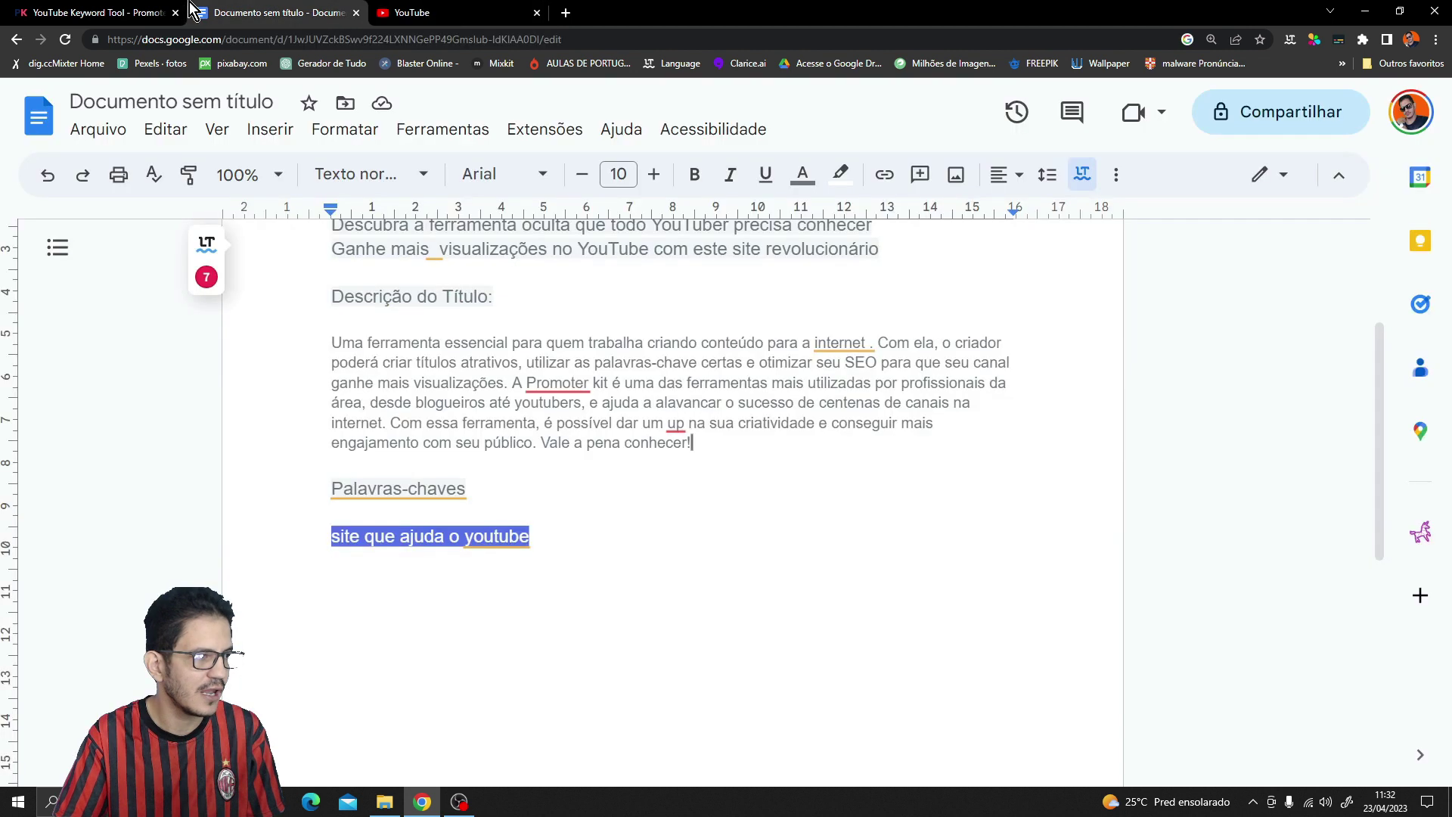
left_click(158, 13)
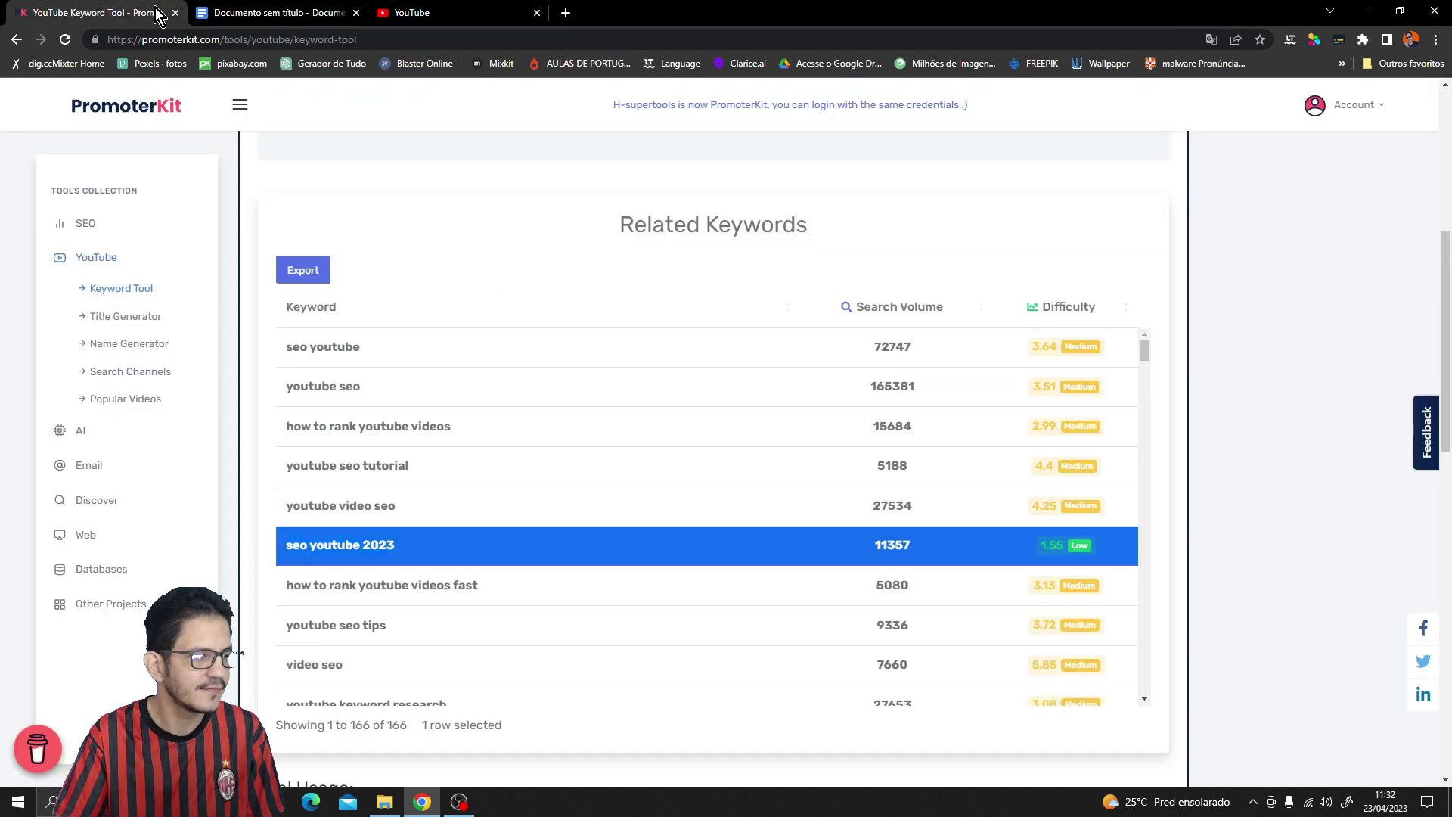
Reselect the keyword "seo youtube 2023" and add it below the first keyword in the Google Docs document.
left_click(988, 545)
left_click_drag(394, 538, 286, 540)
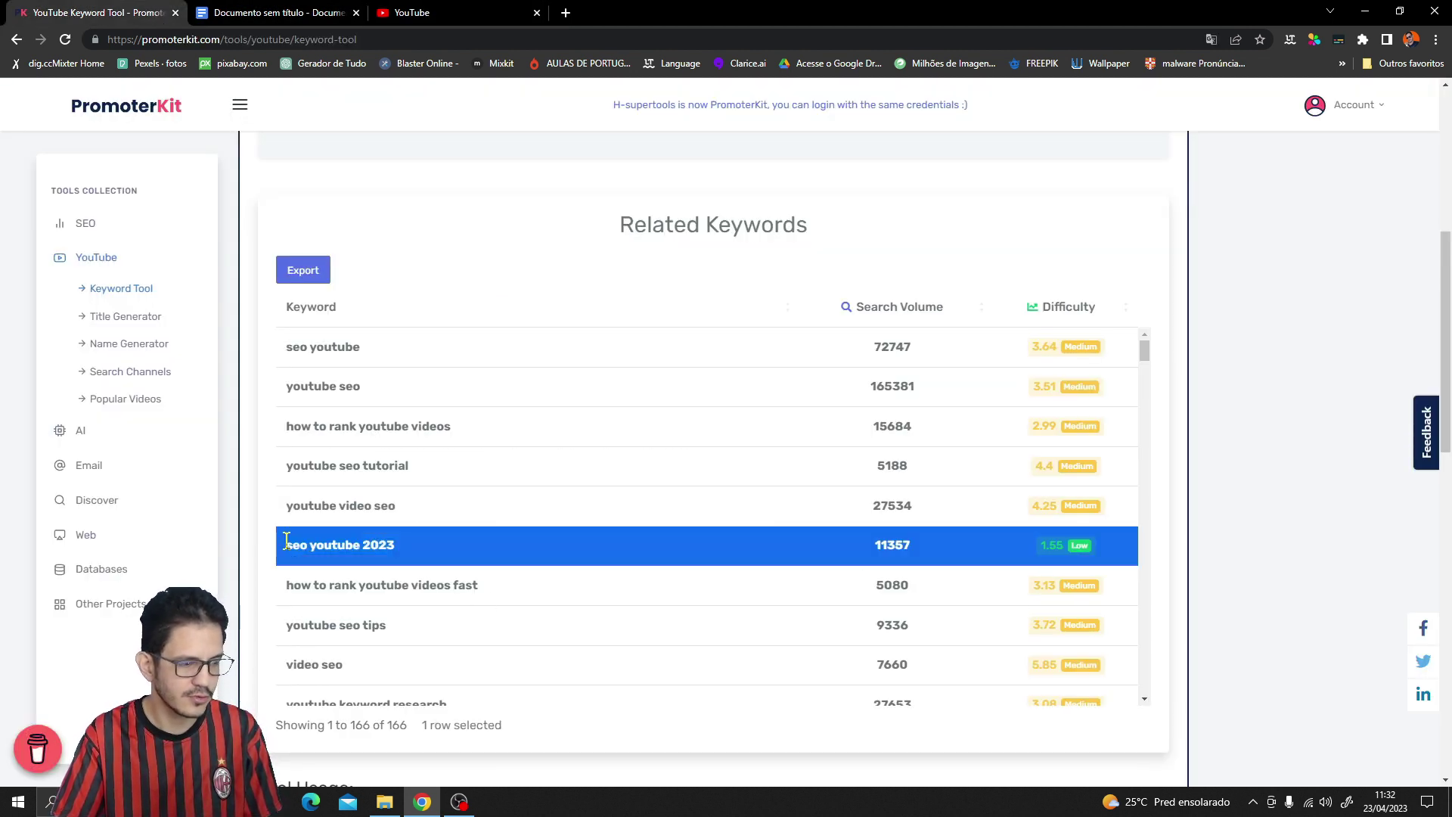
left_click(459, 802)
left_click(519, 551)
key("ctrl+Tab")
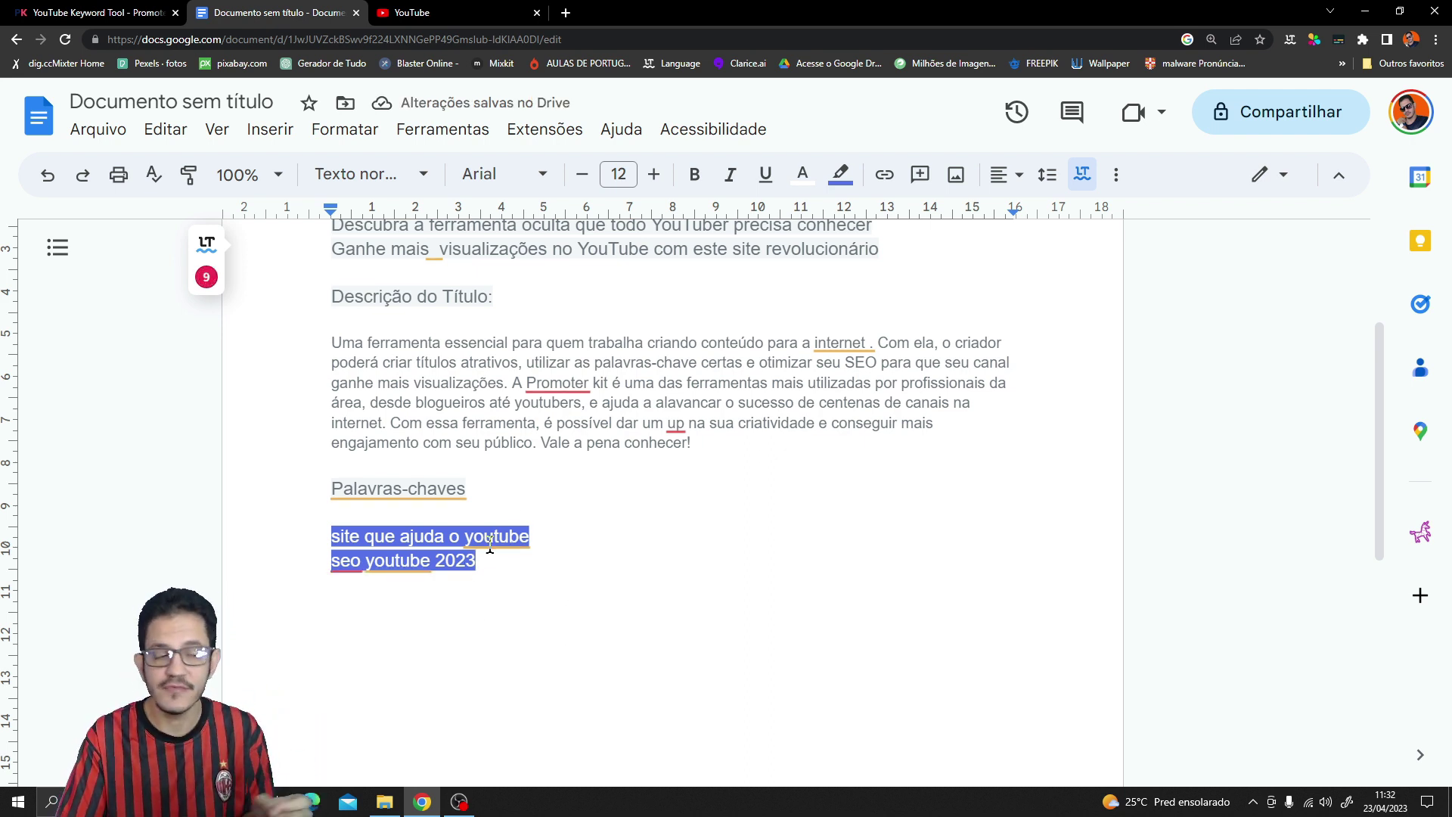
Add the line "Este site que ajuda o YouTube a entender o seu seo 2023." below the description paragraph.
left_click(786, 446)
key("Return")
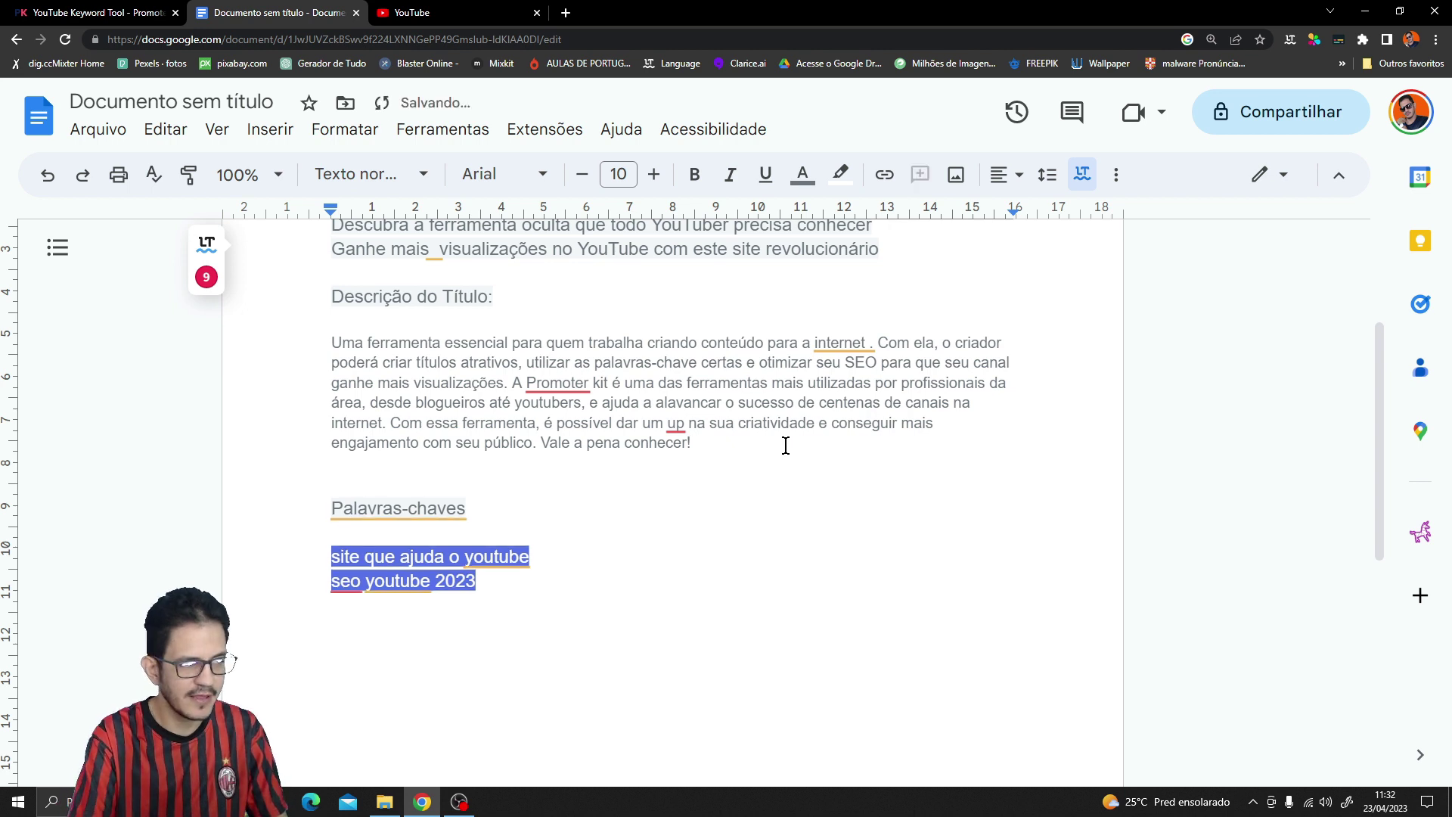
type("Este site q")
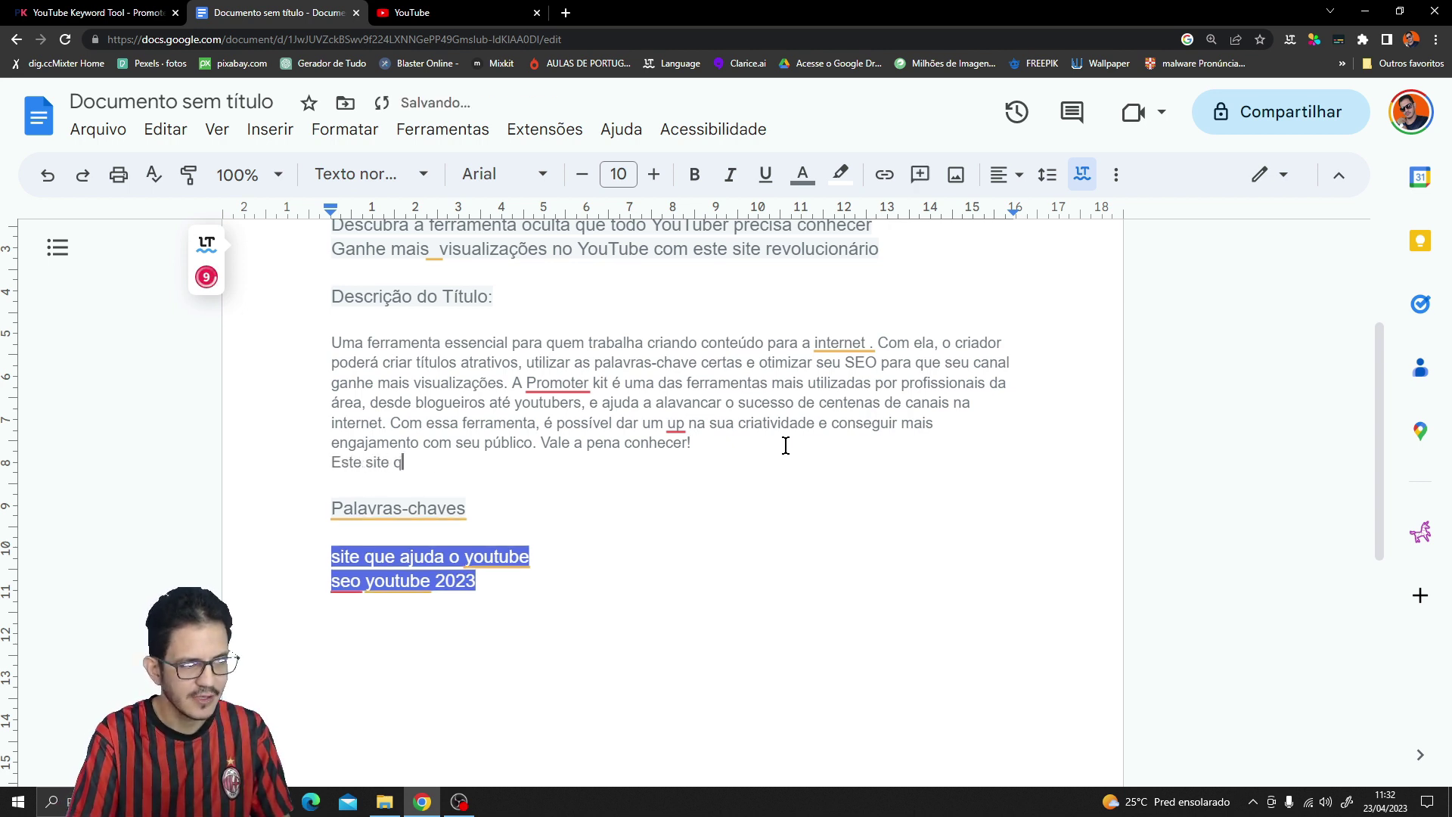
type("ue ajuda o YouTube a entender o seu seo 2023")
left_click(423, 13)
left_click(279, 9)
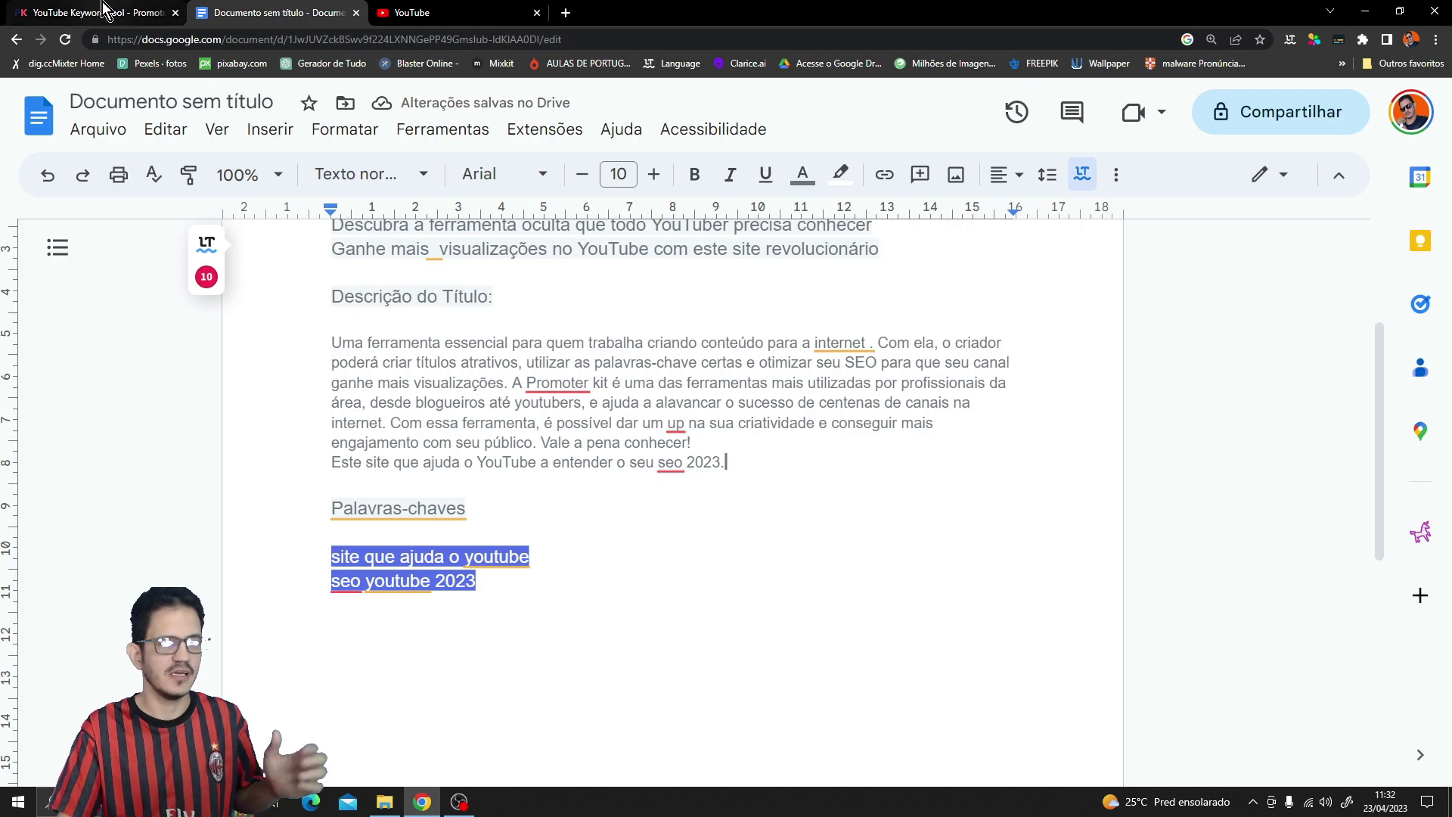
Look through PromoterKit's SEO tools by opening the Keyword Tool and the Bulk Keyword Tool.
left_click(106, 13)
left_click(96, 221)
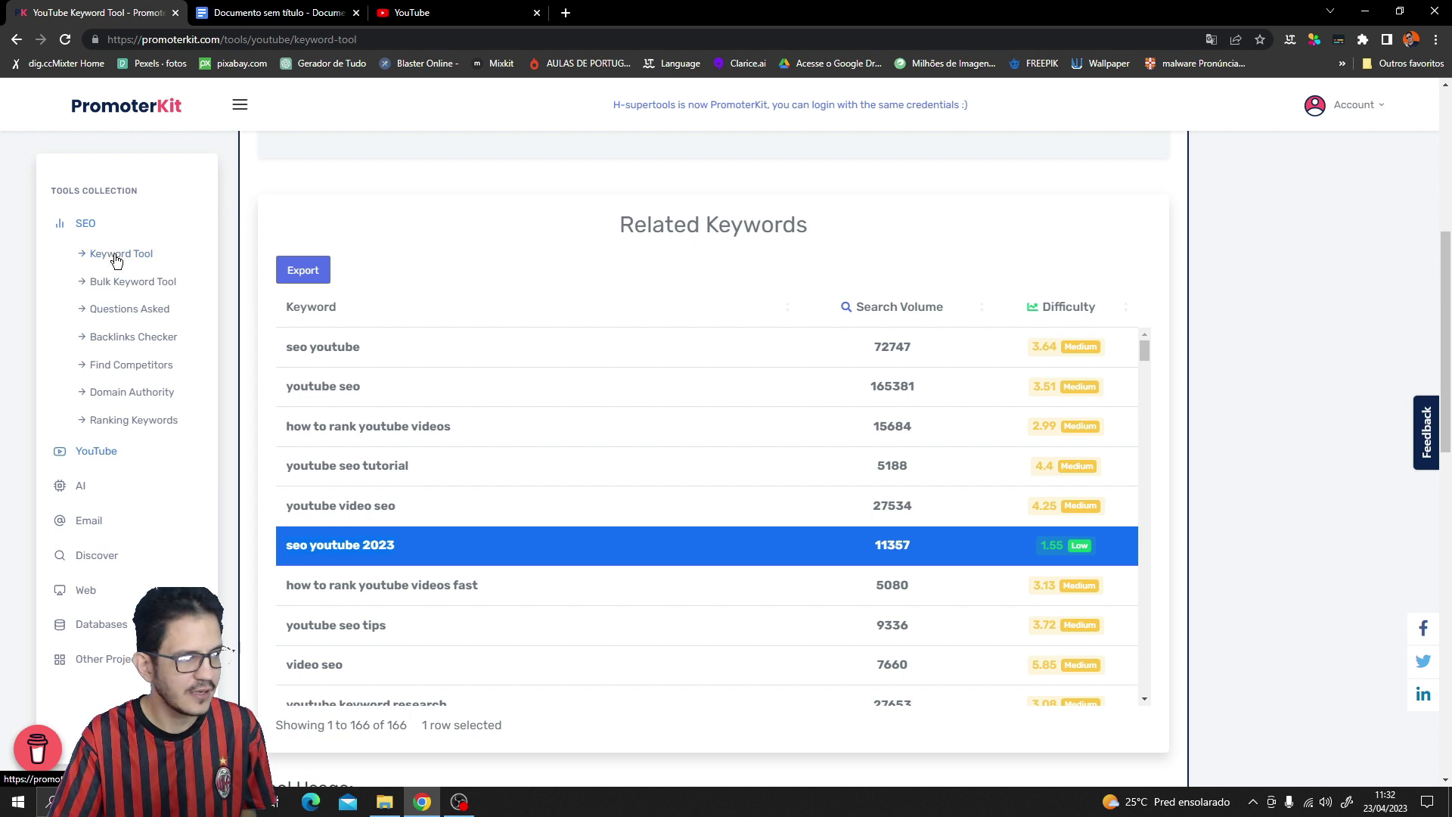
left_click(125, 254)
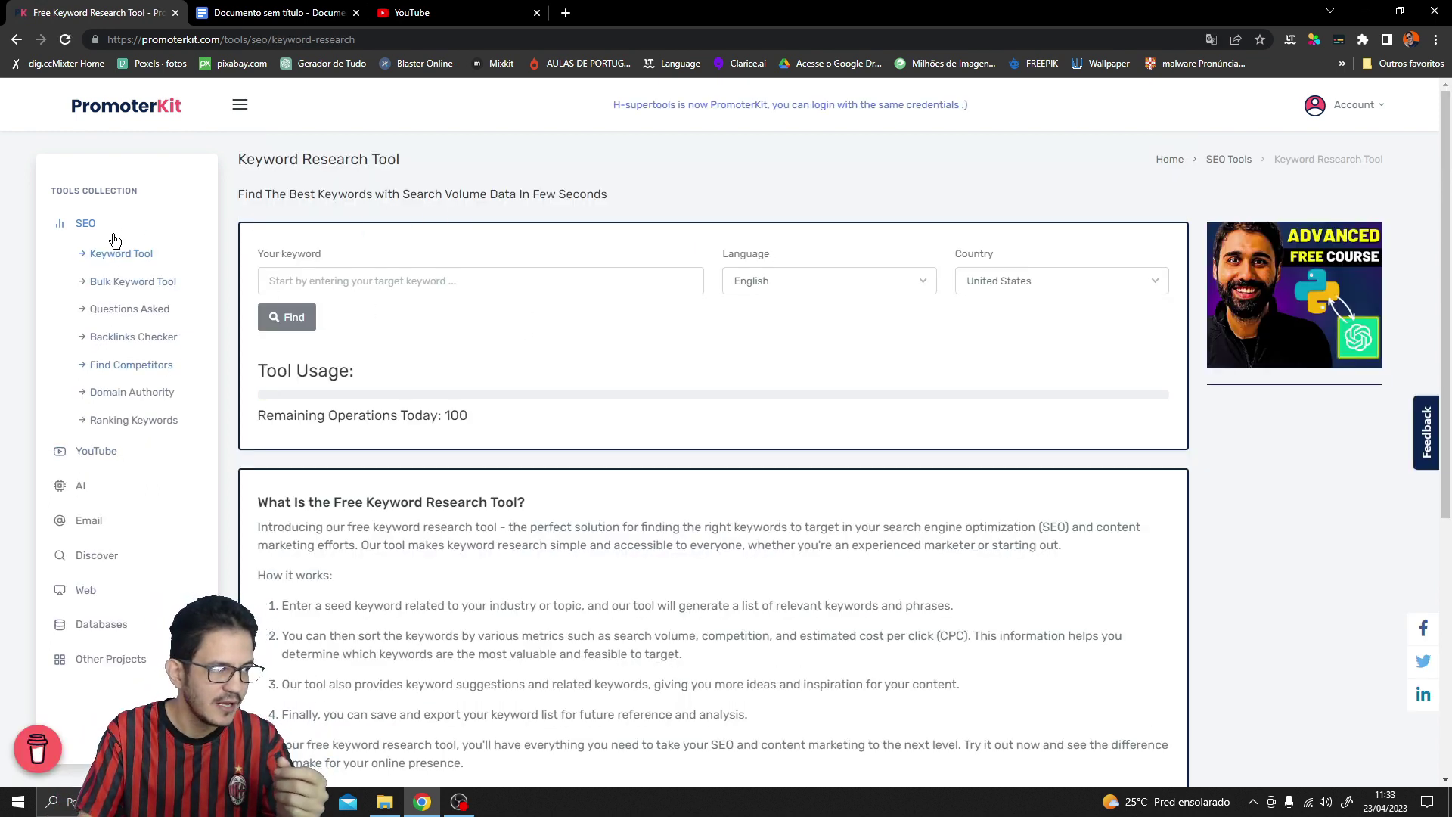
left_click(433, 286)
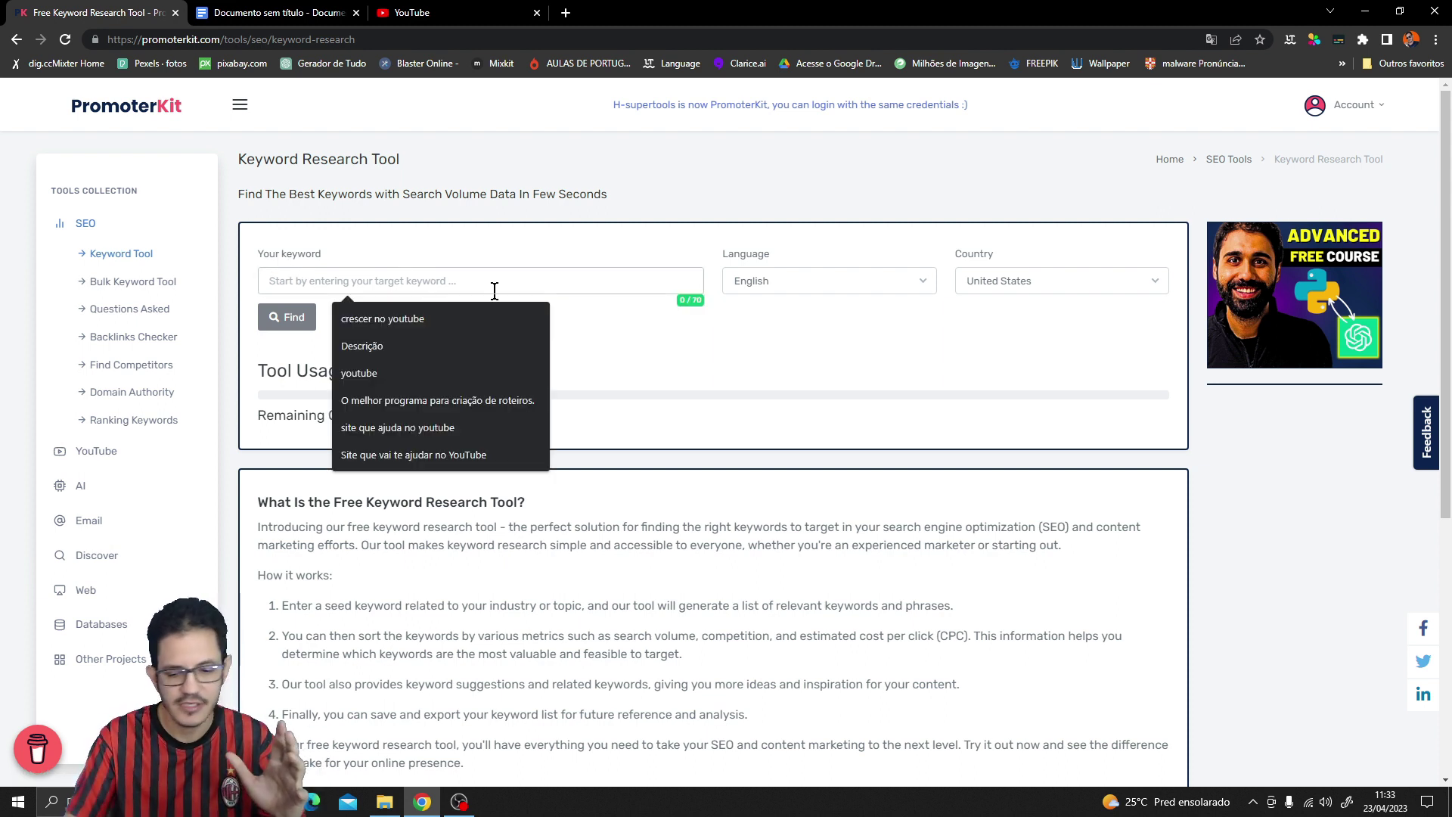
type("3")
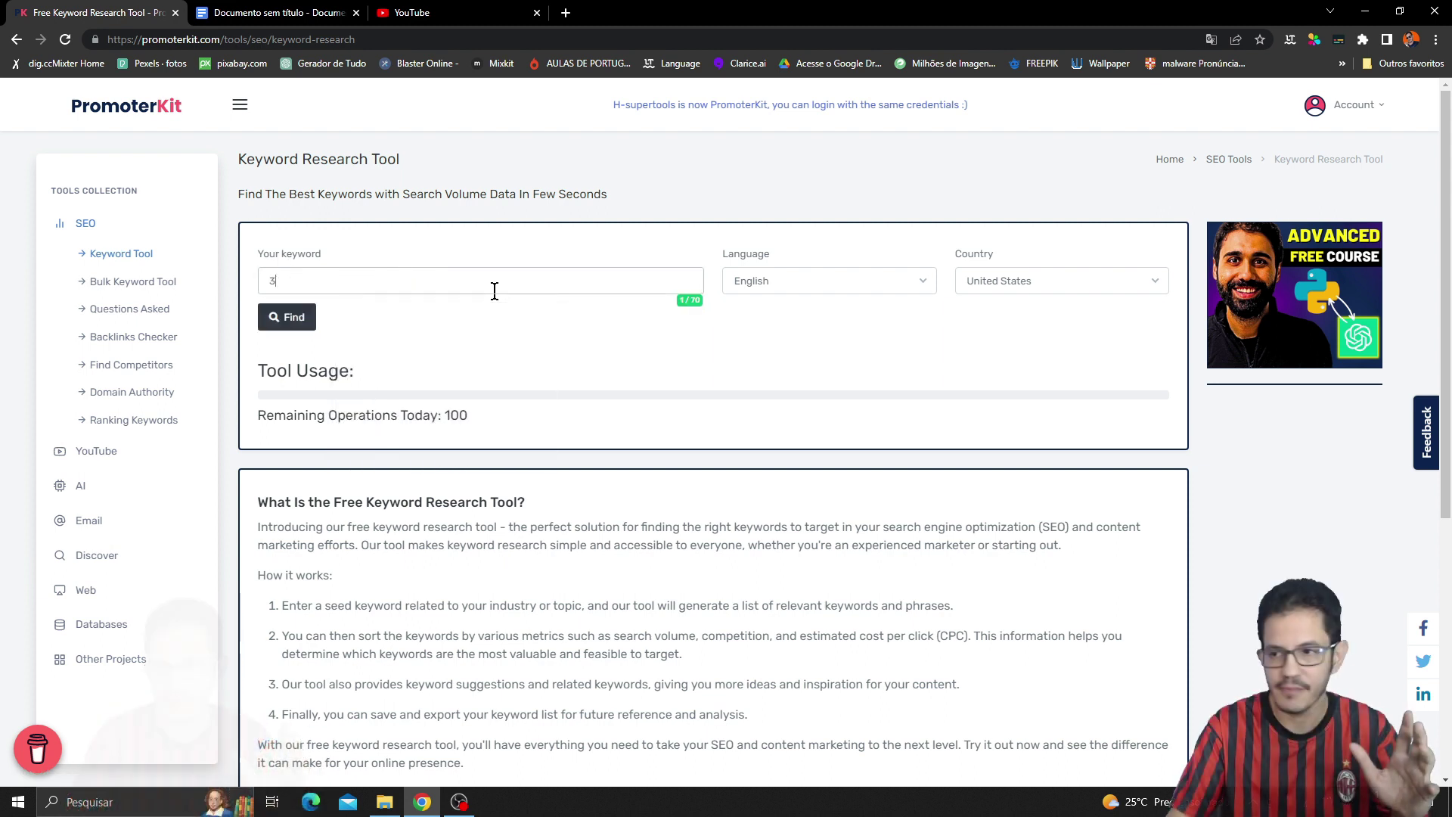
left_click(152, 286)
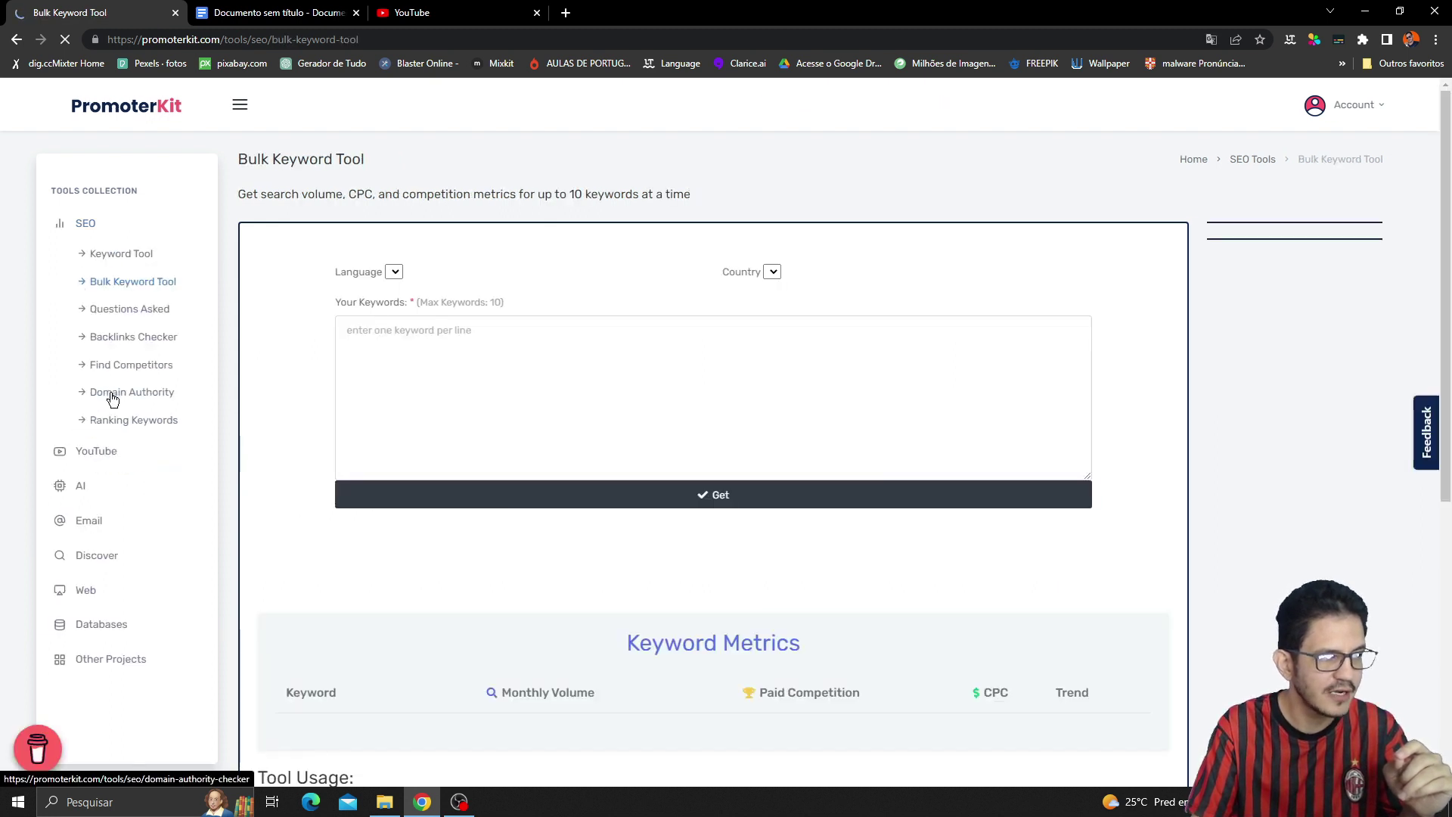
Look through PromoterKit's AI tools by opening the Paragraph Translator and the Outline Generator.
left_click(86, 488)
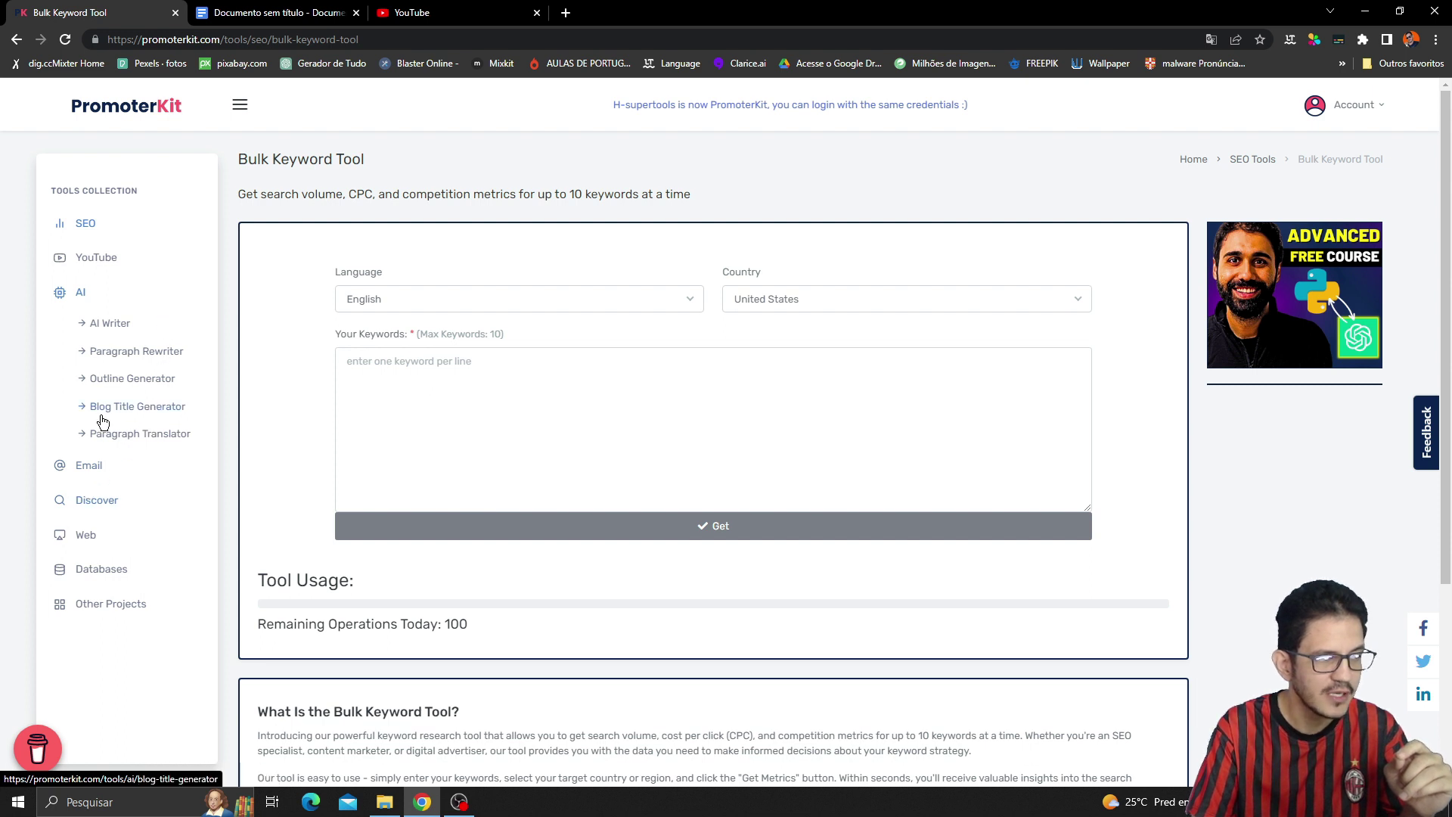
left_click(135, 439)
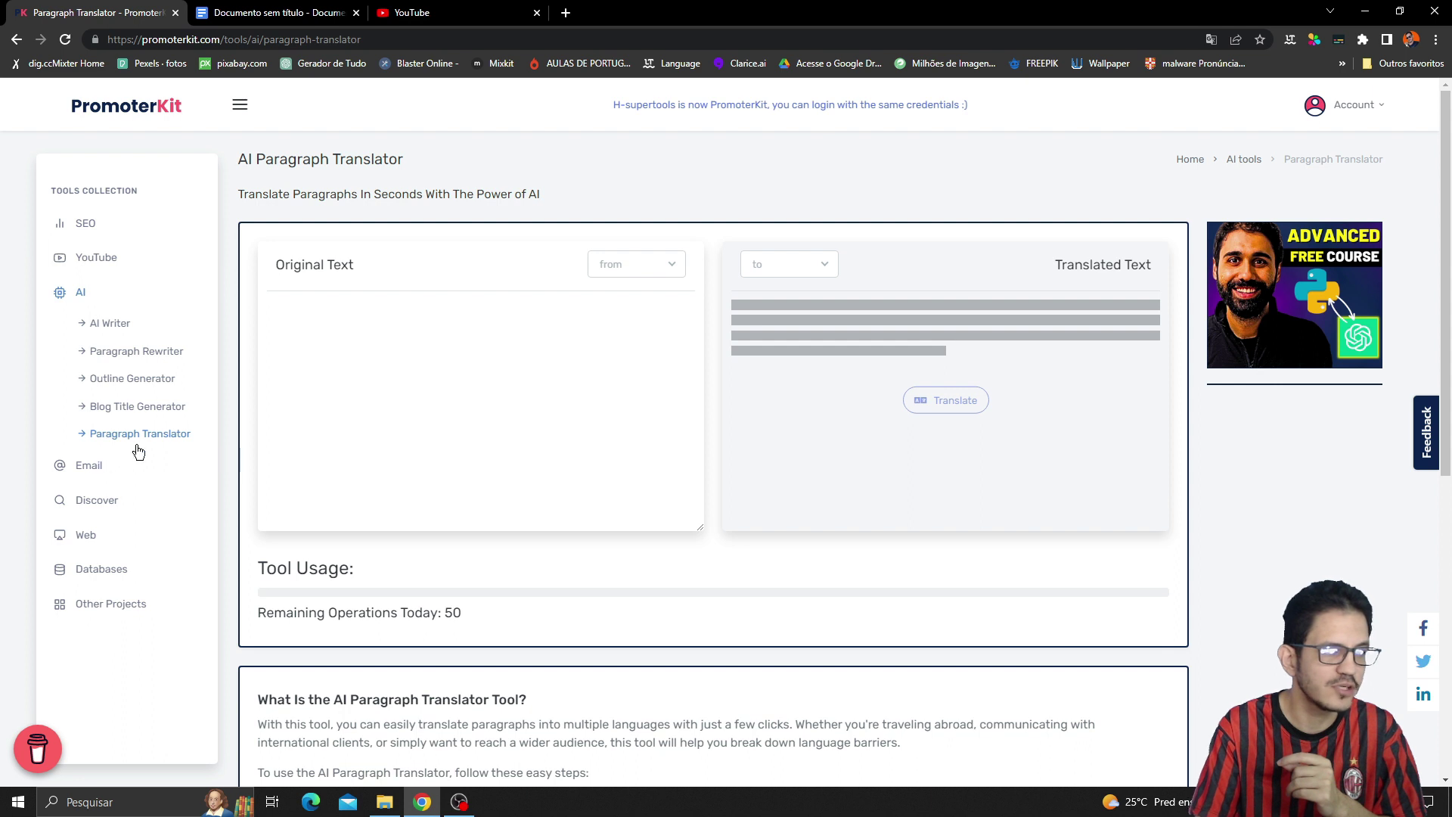
left_click(134, 412)
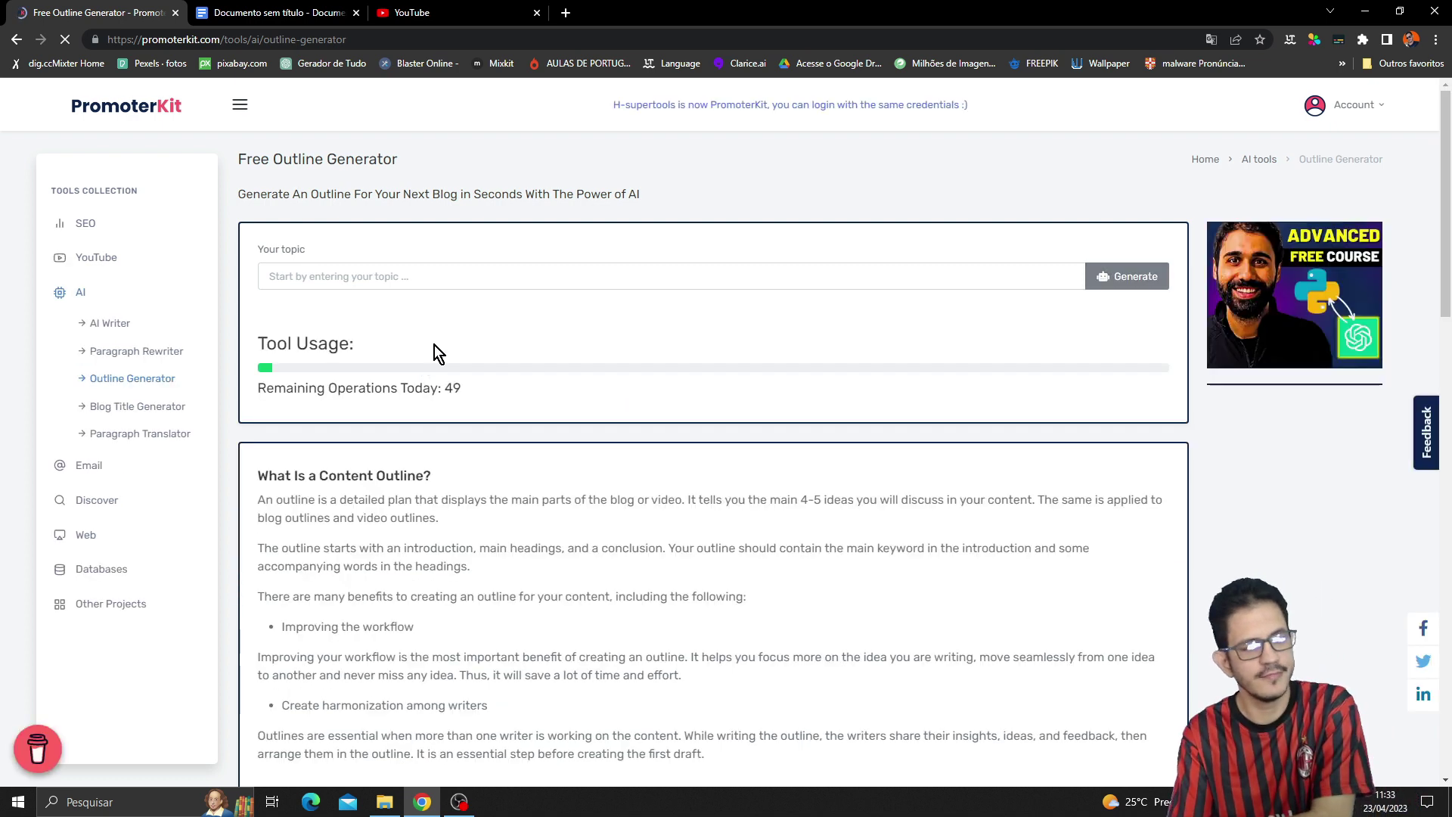
left_click(431, 278)
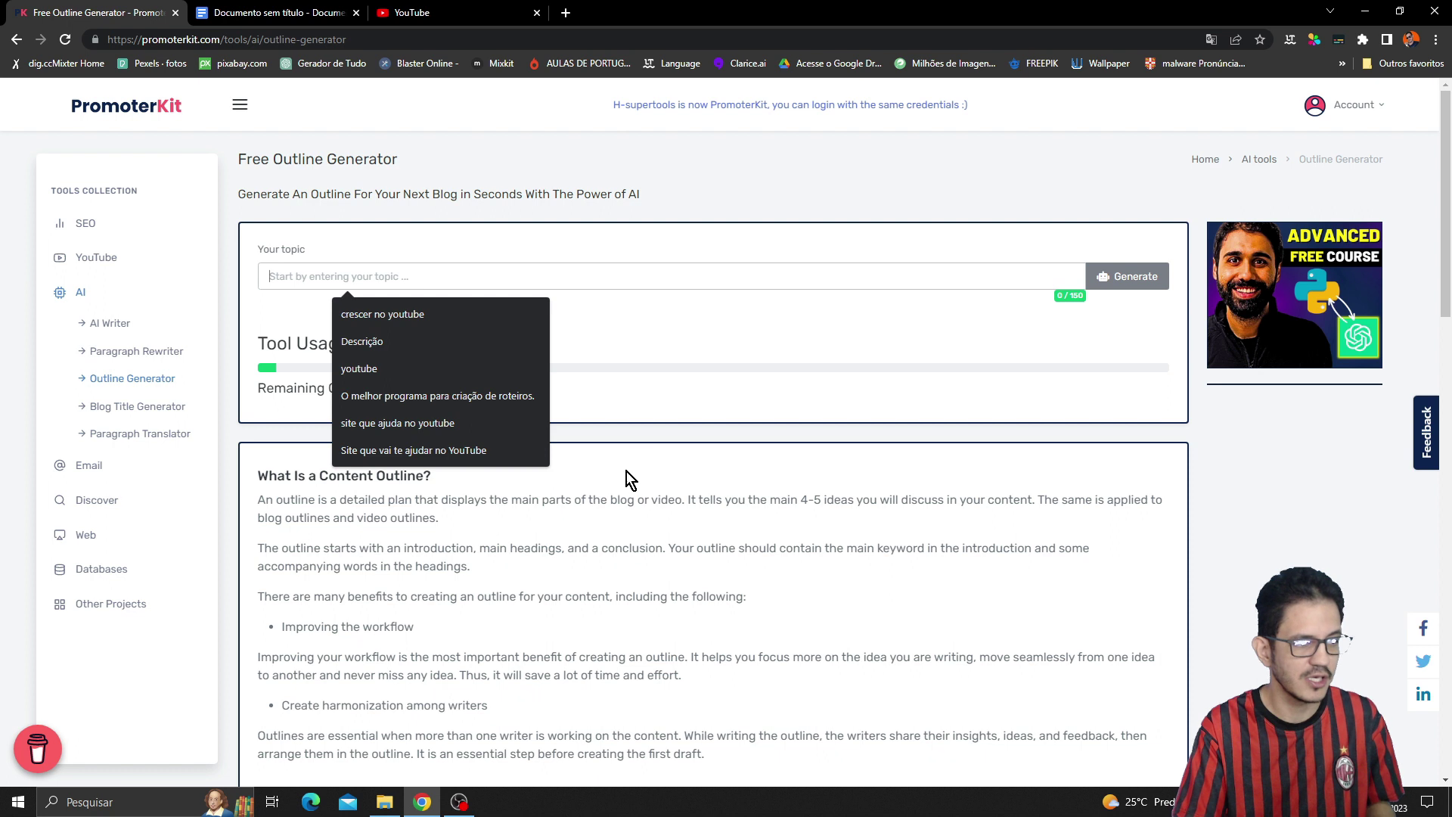
Expand the list of email tools and translate the PromoterKit page into Portuguese.
left_click(99, 472)
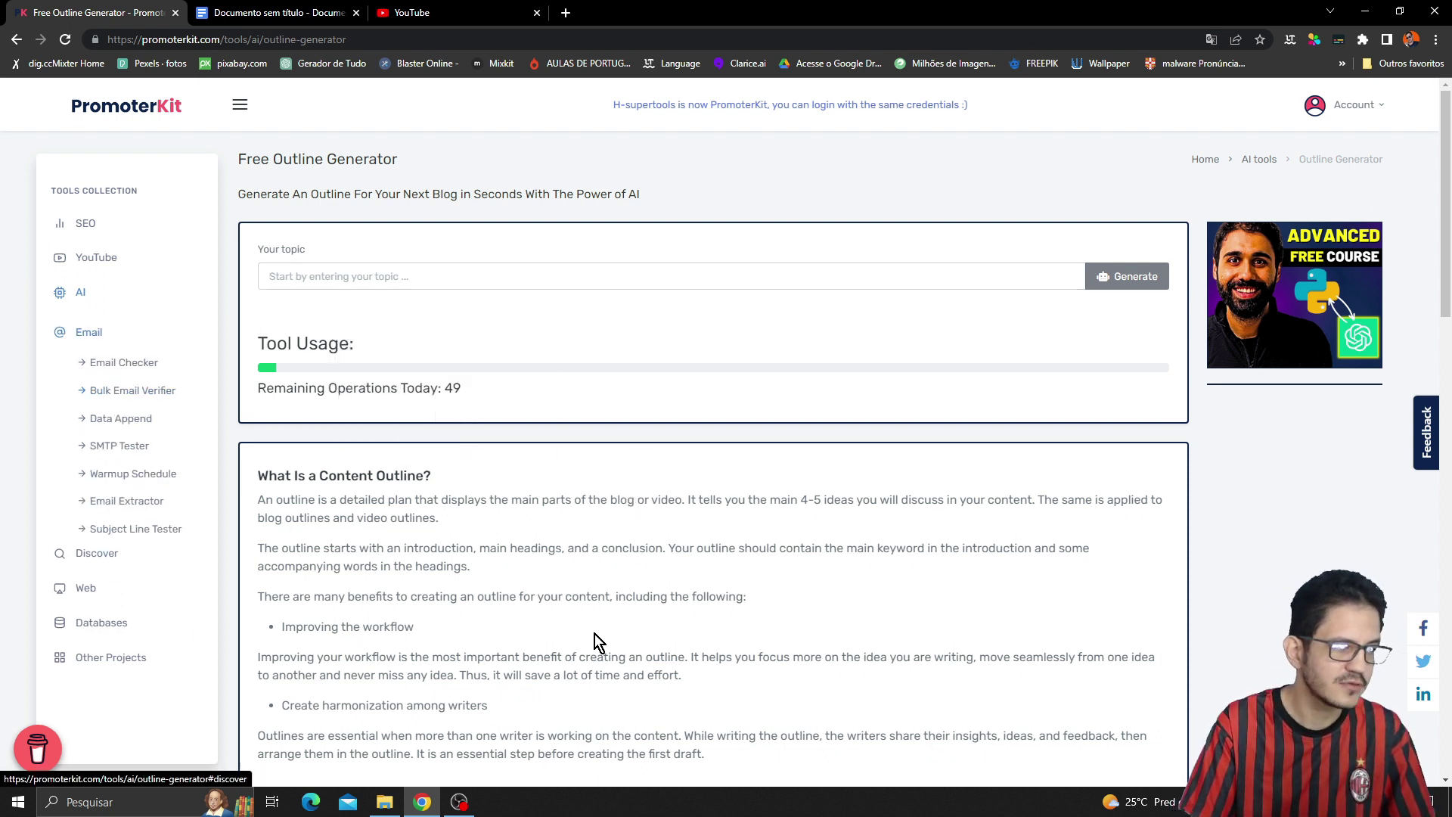
right_click(899, 167)
left_click(965, 366)
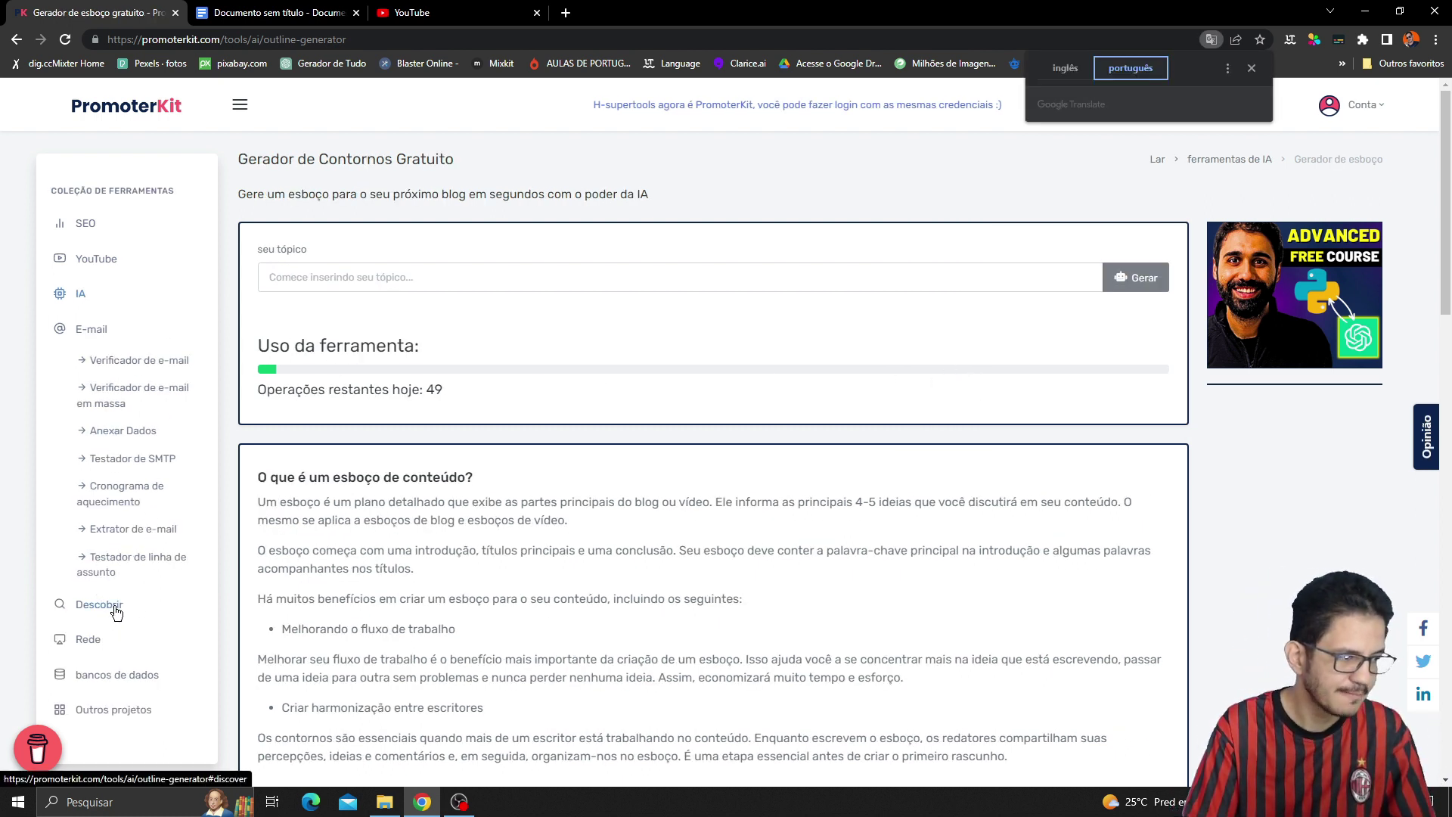
Look through PromoterKit's discovery tools by opening the Hashtags Generator and the influencer search.
scroll(112, 620, "down", 1)
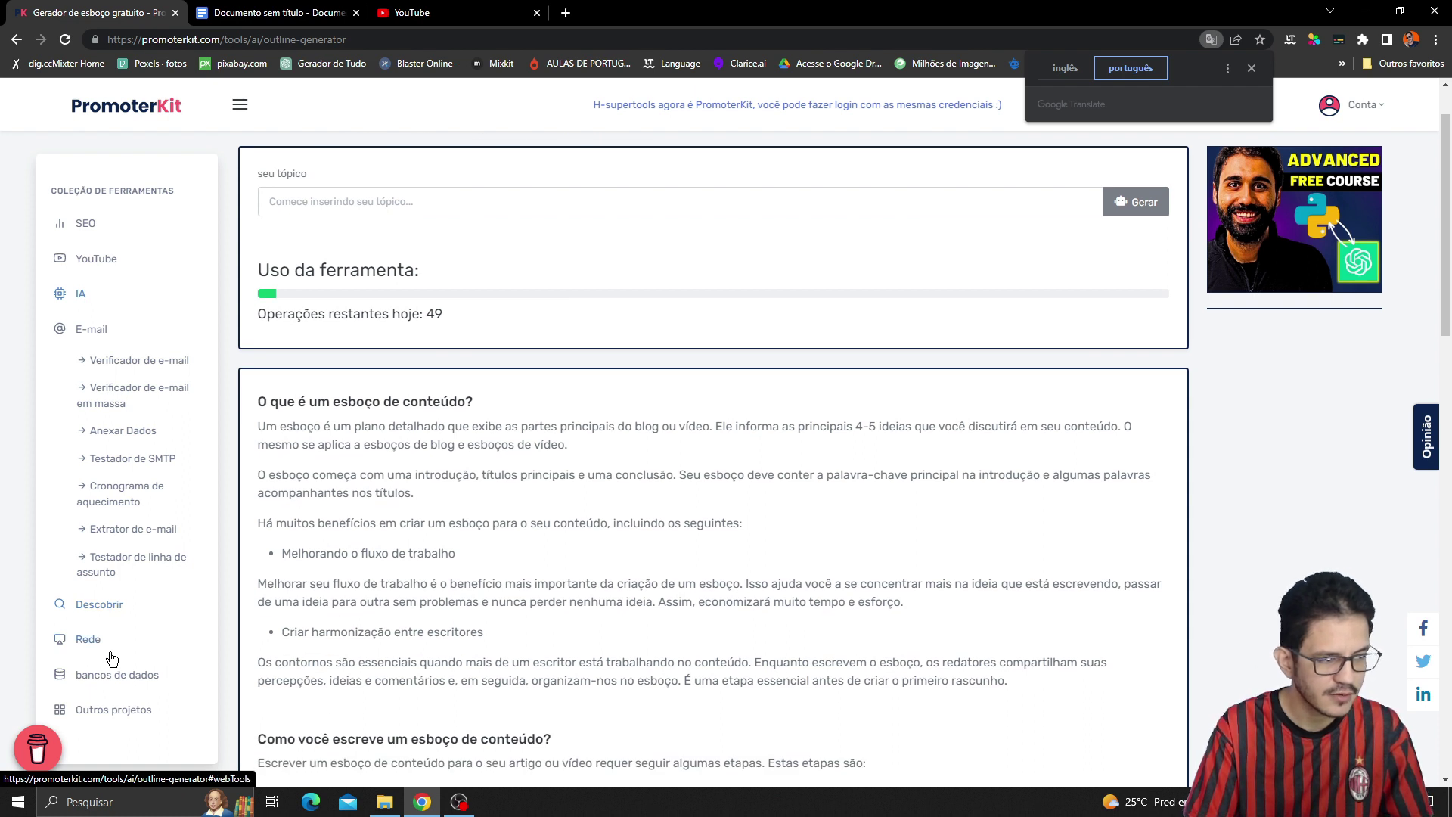
left_click(111, 604)
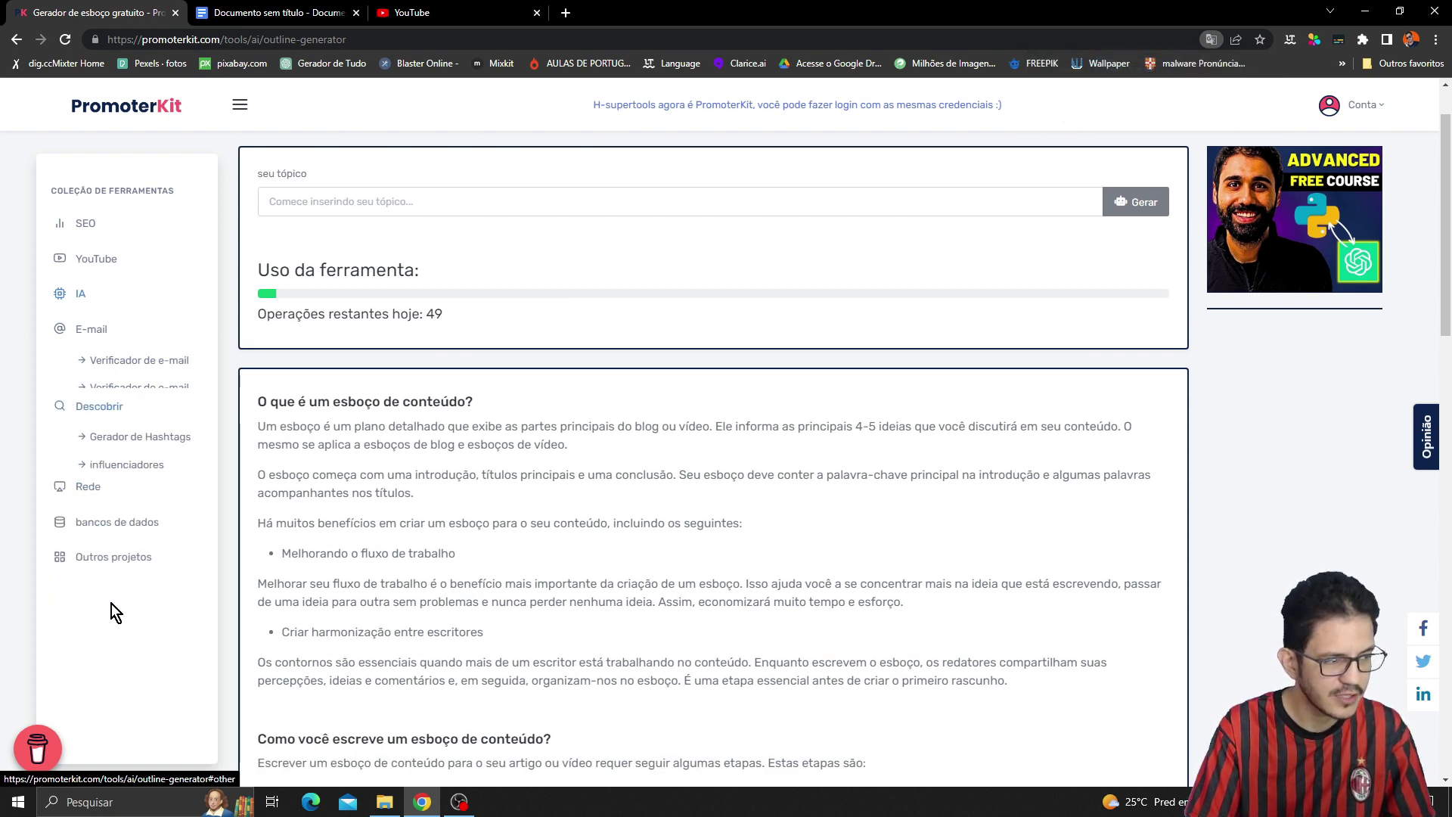
left_click(138, 399)
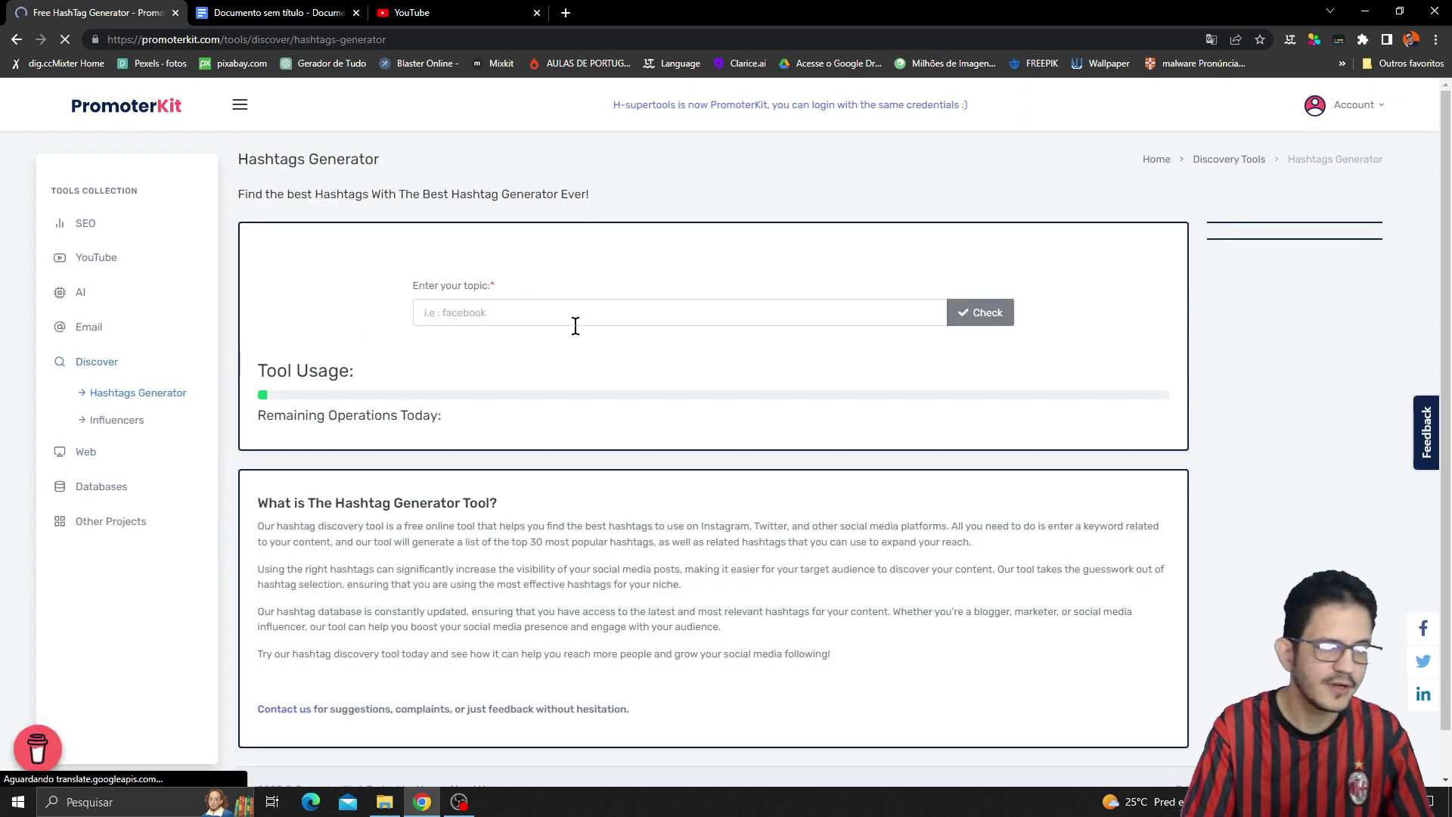
left_click(562, 315)
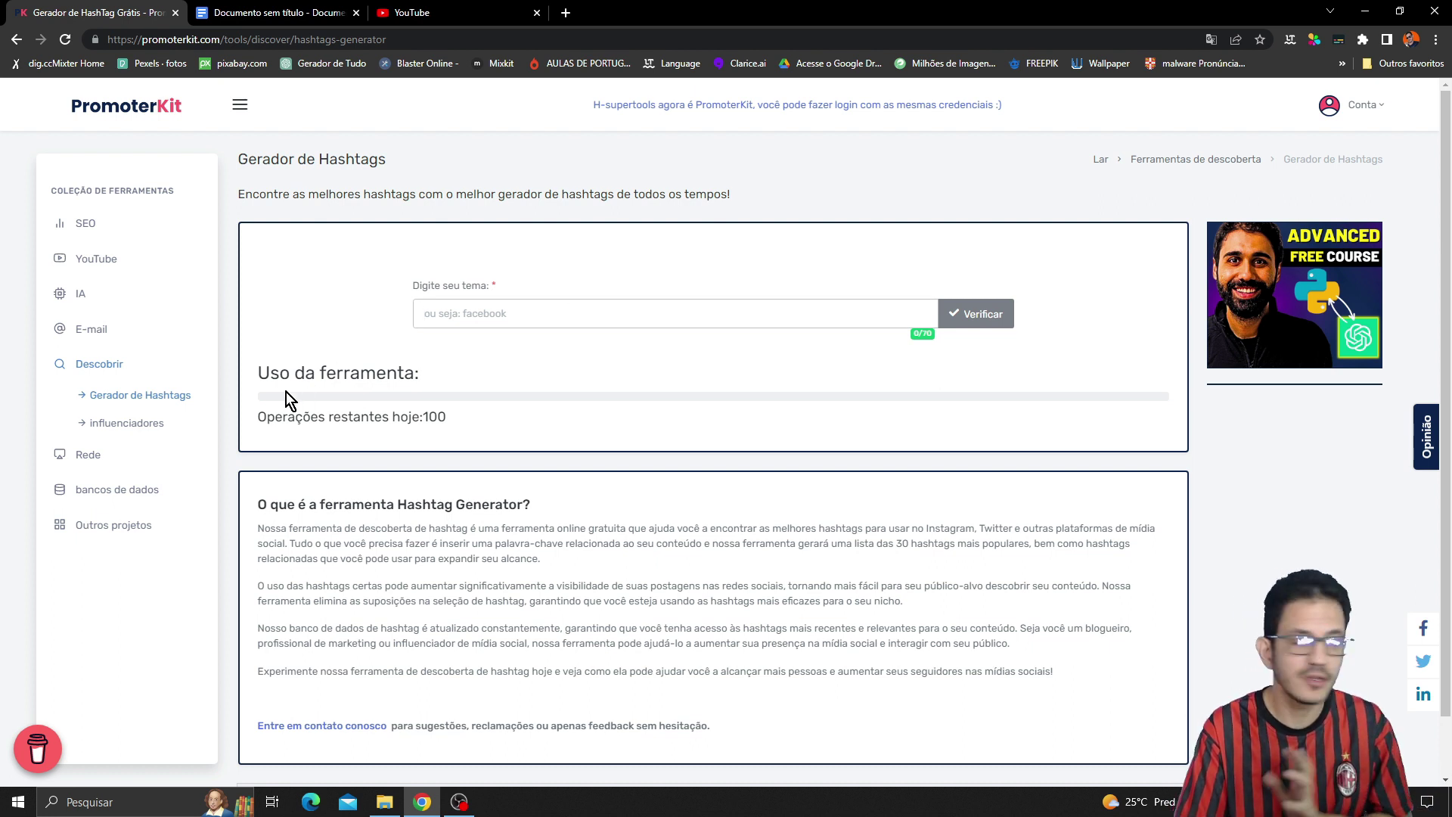
left_click(119, 424)
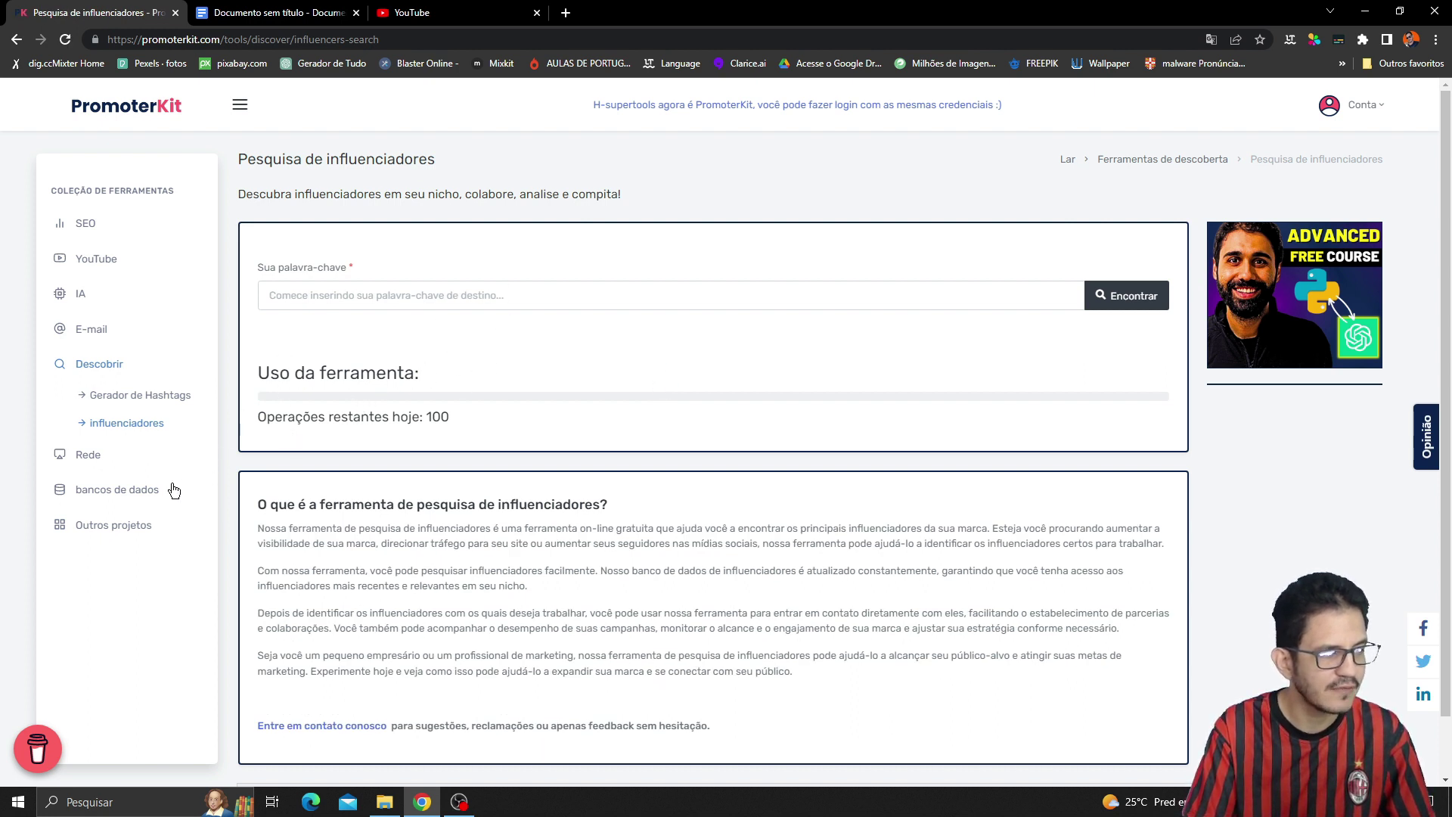
Expand the web tools and the databases, and open the affiliate programs database.
left_click(97, 454)
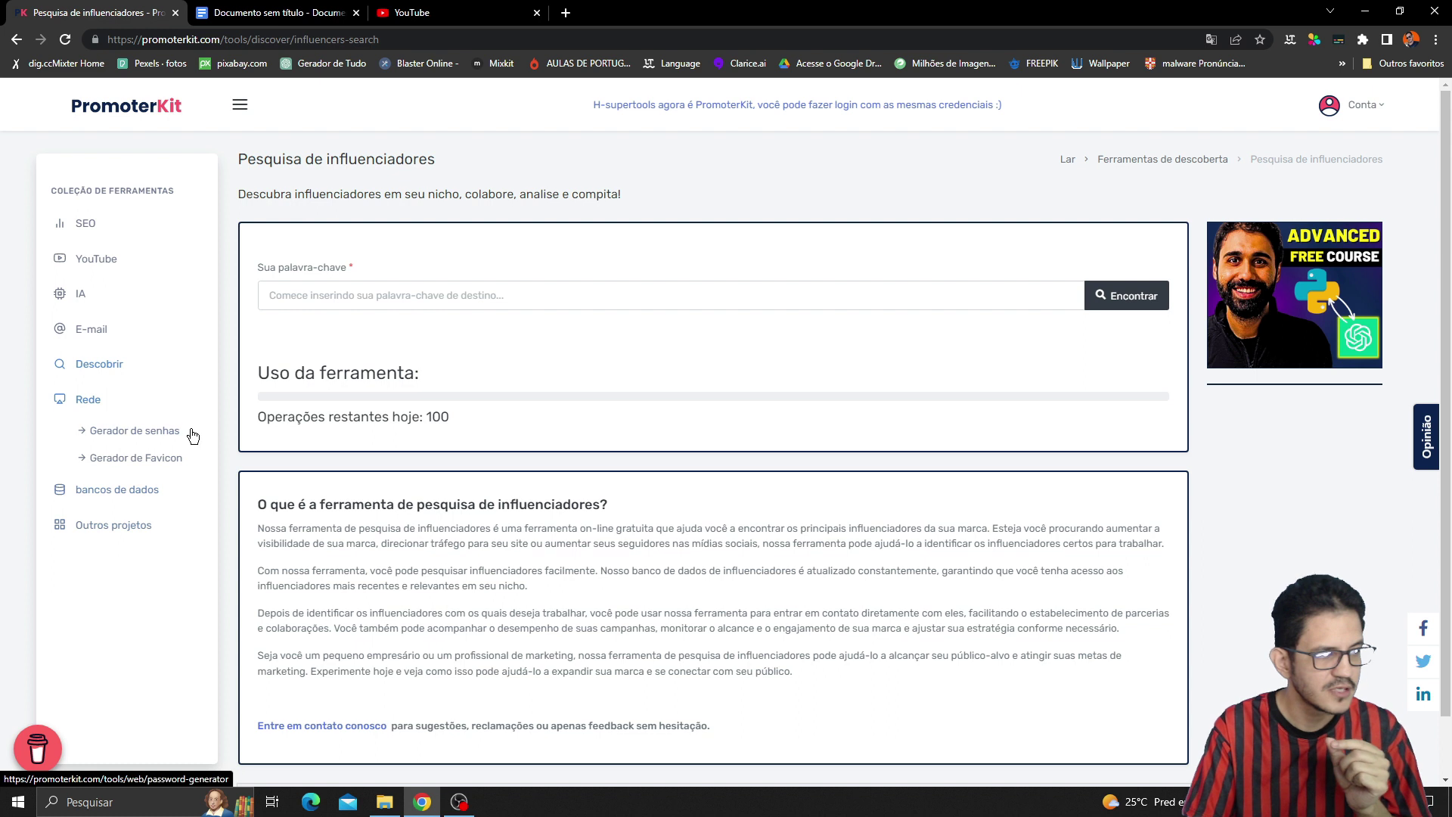
left_click(132, 498)
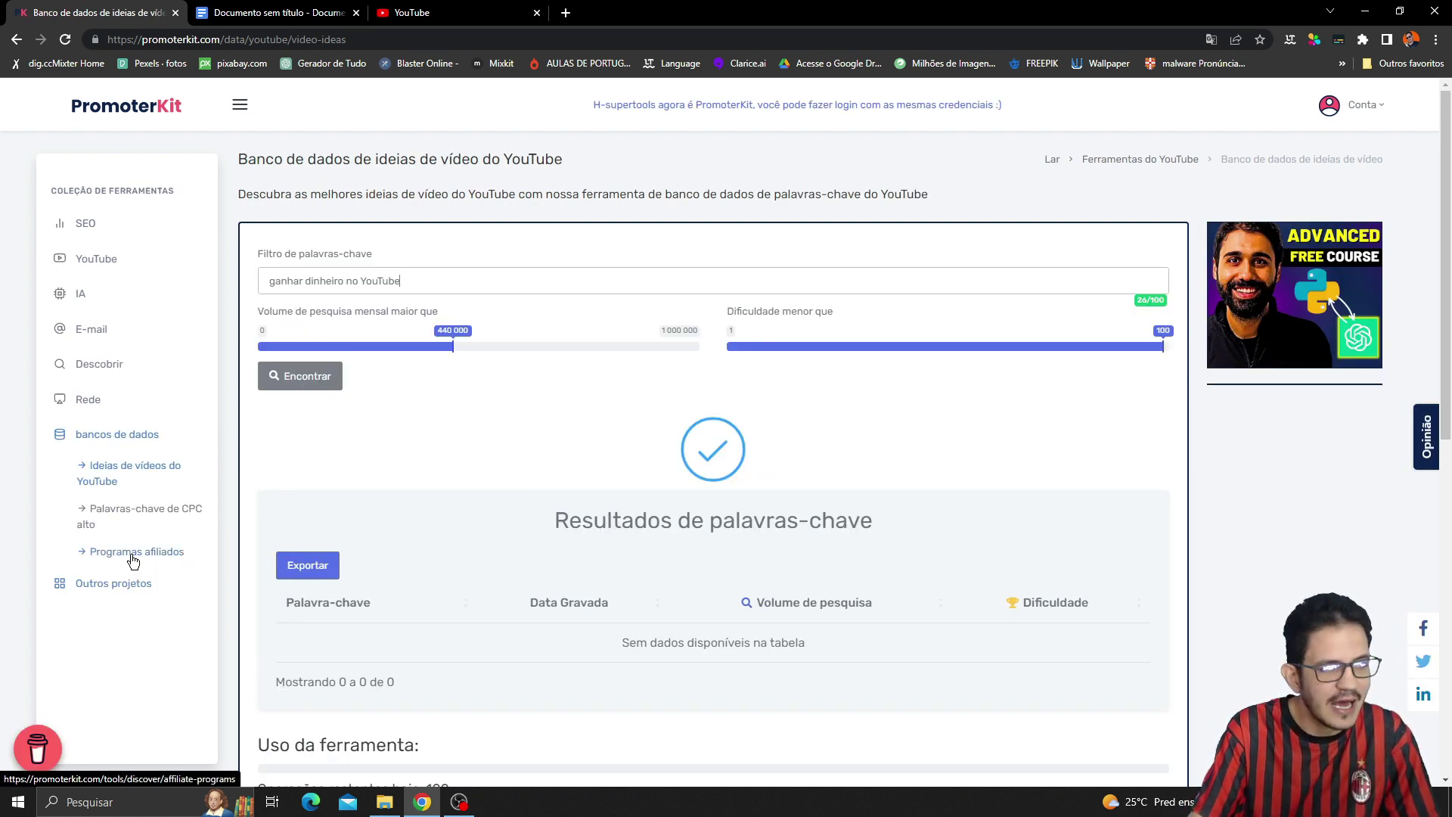
left_click(133, 559)
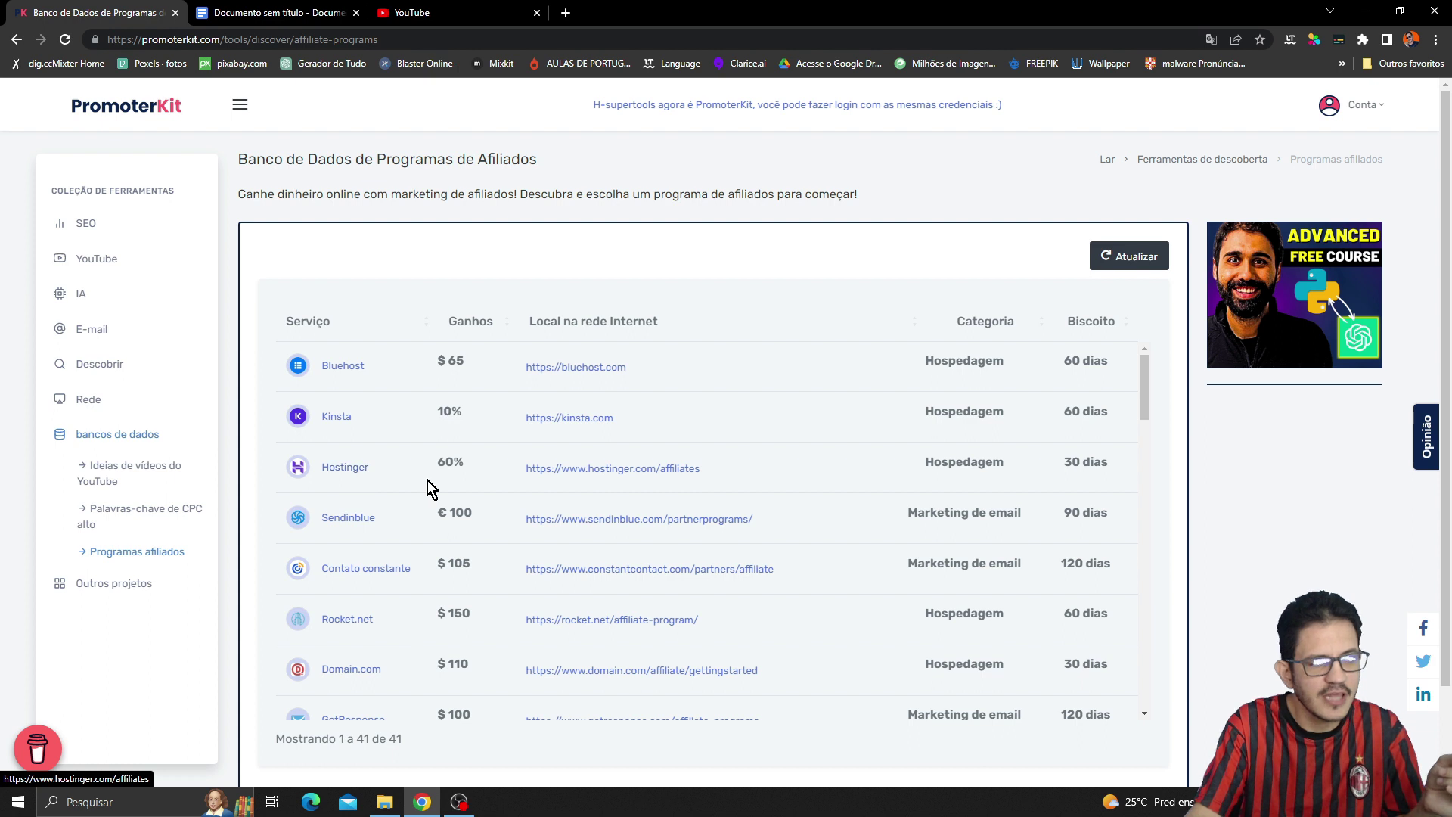
Examine the services, earnings and categories listed in the affiliate programs database.
scroll(383, 528, "down", 2)
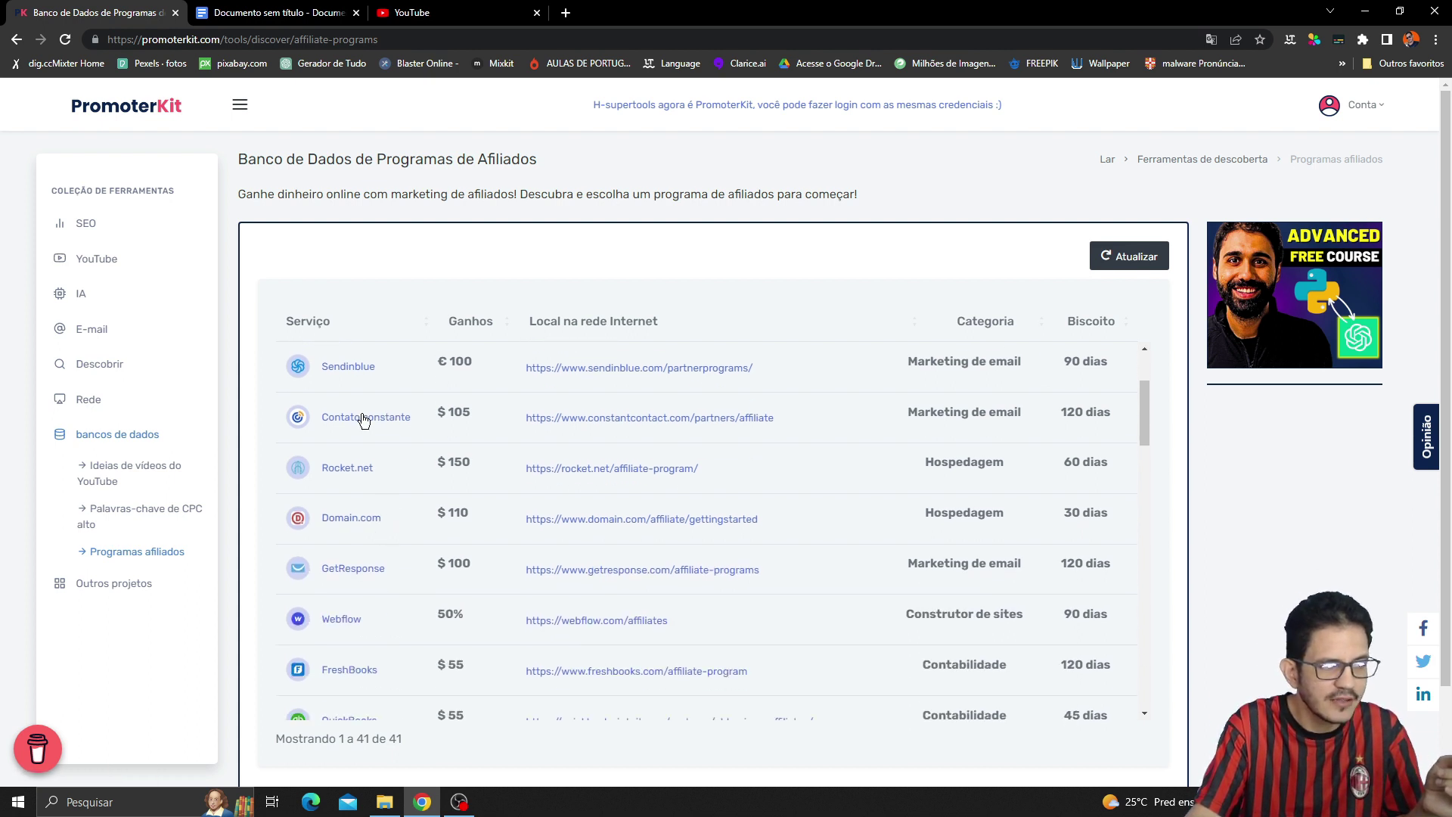
scroll(381, 504, "down", 3)
scroll(381, 503, "down", 4)
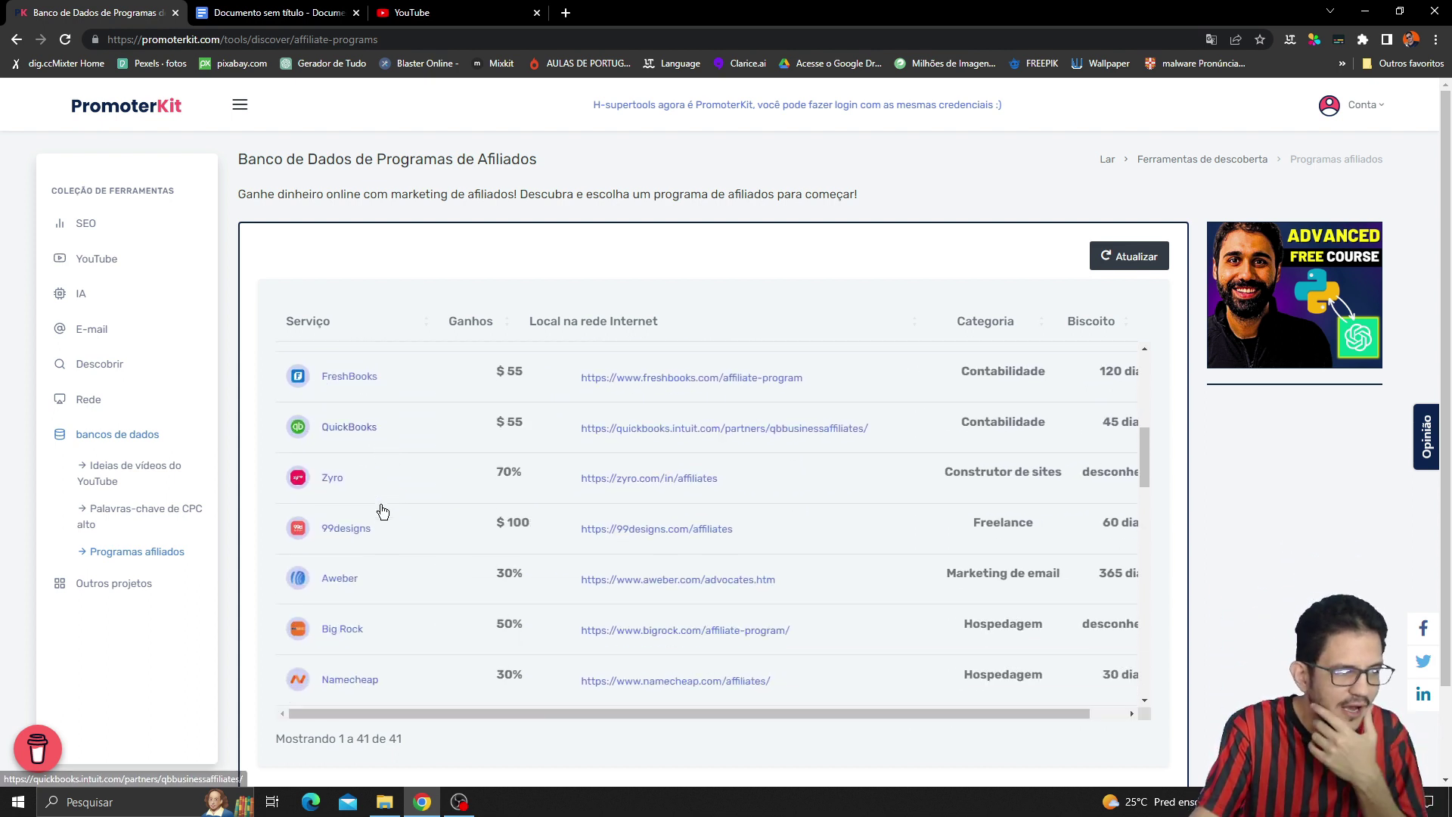
scroll(342, 489, "down", 2)
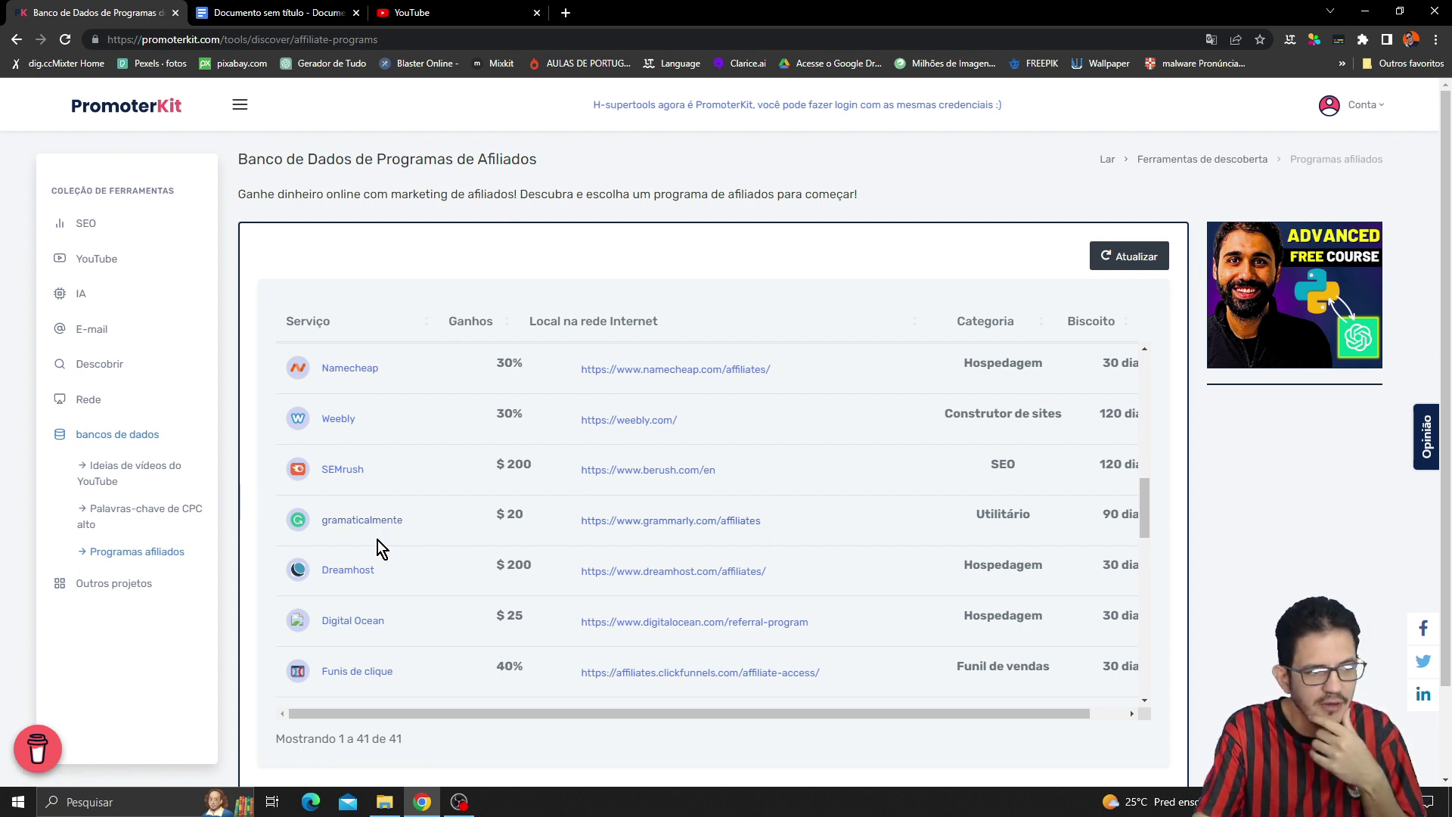
scroll(378, 540, "down", 4)
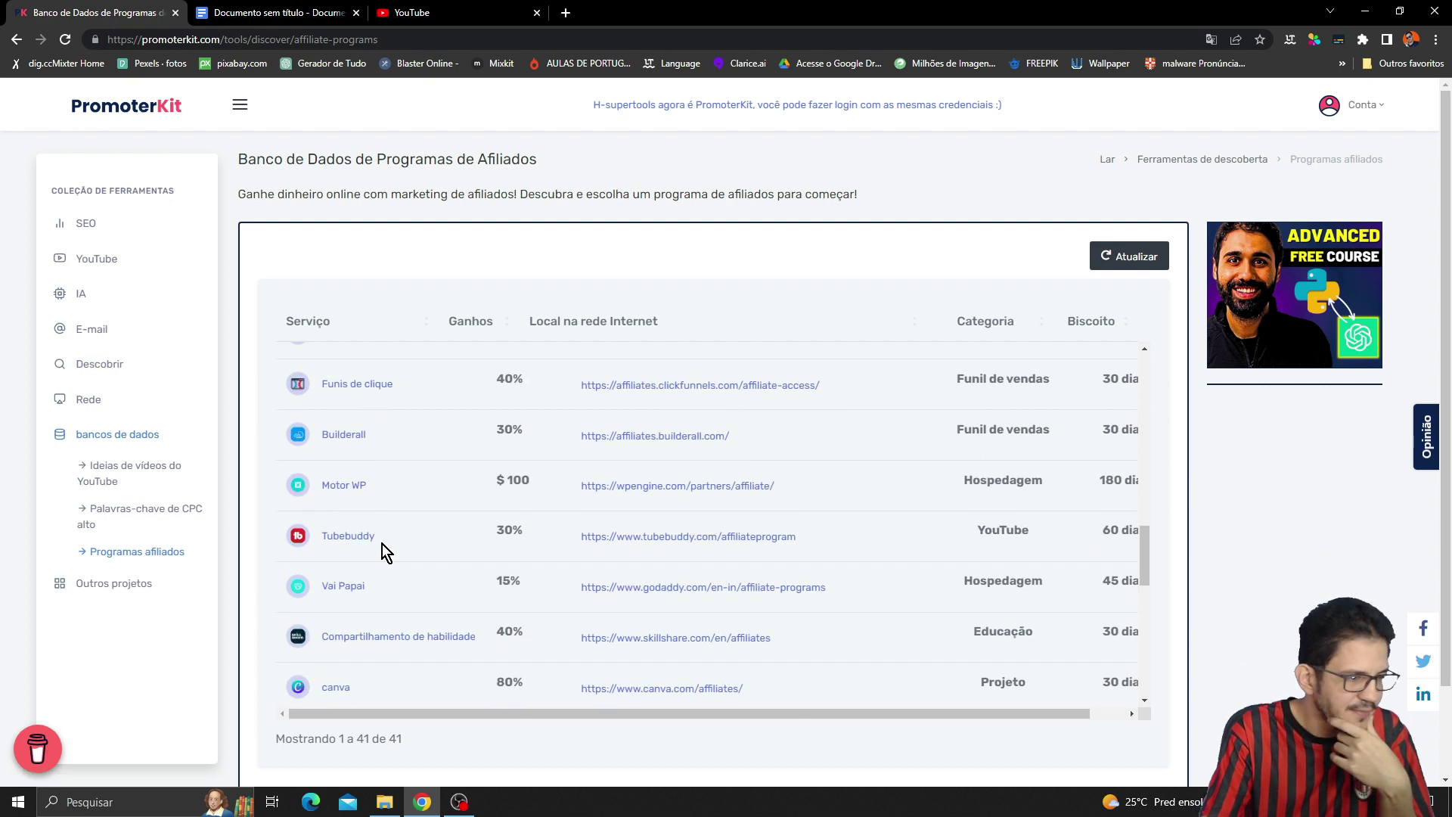
scroll(383, 543, "down", 3)
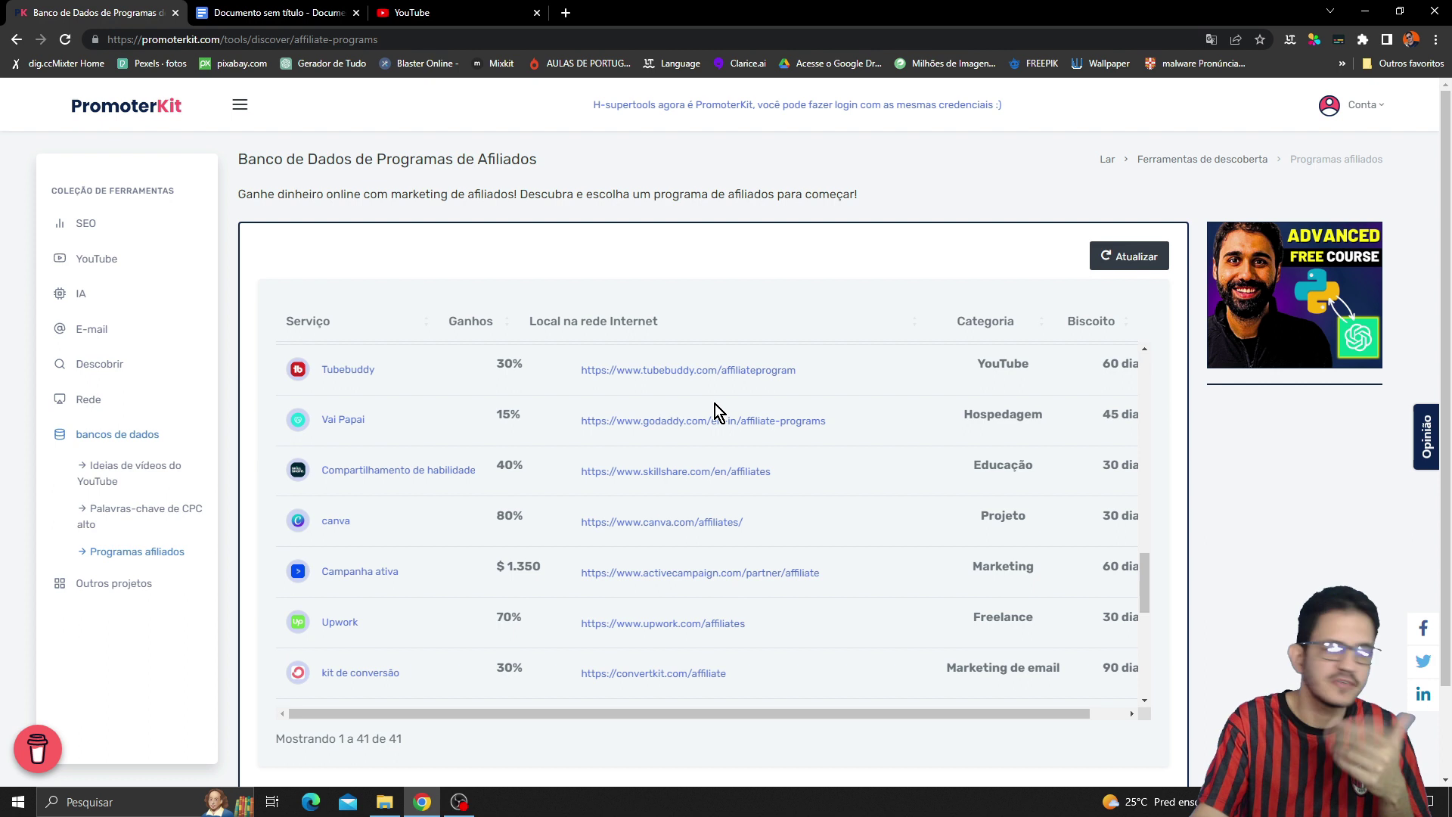
scroll(478, 492, "down", 3)
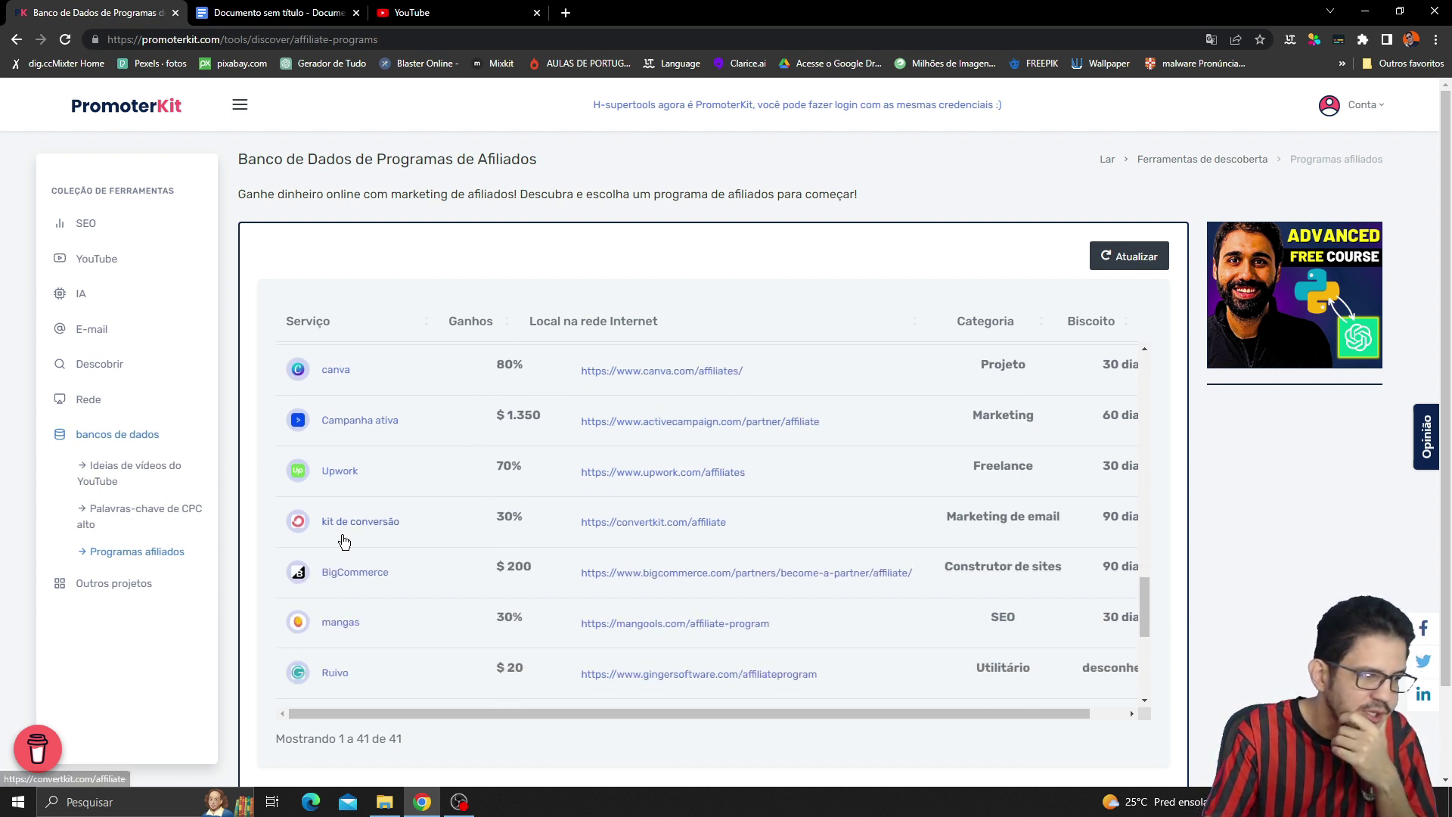
scroll(402, 583, "down", 3)
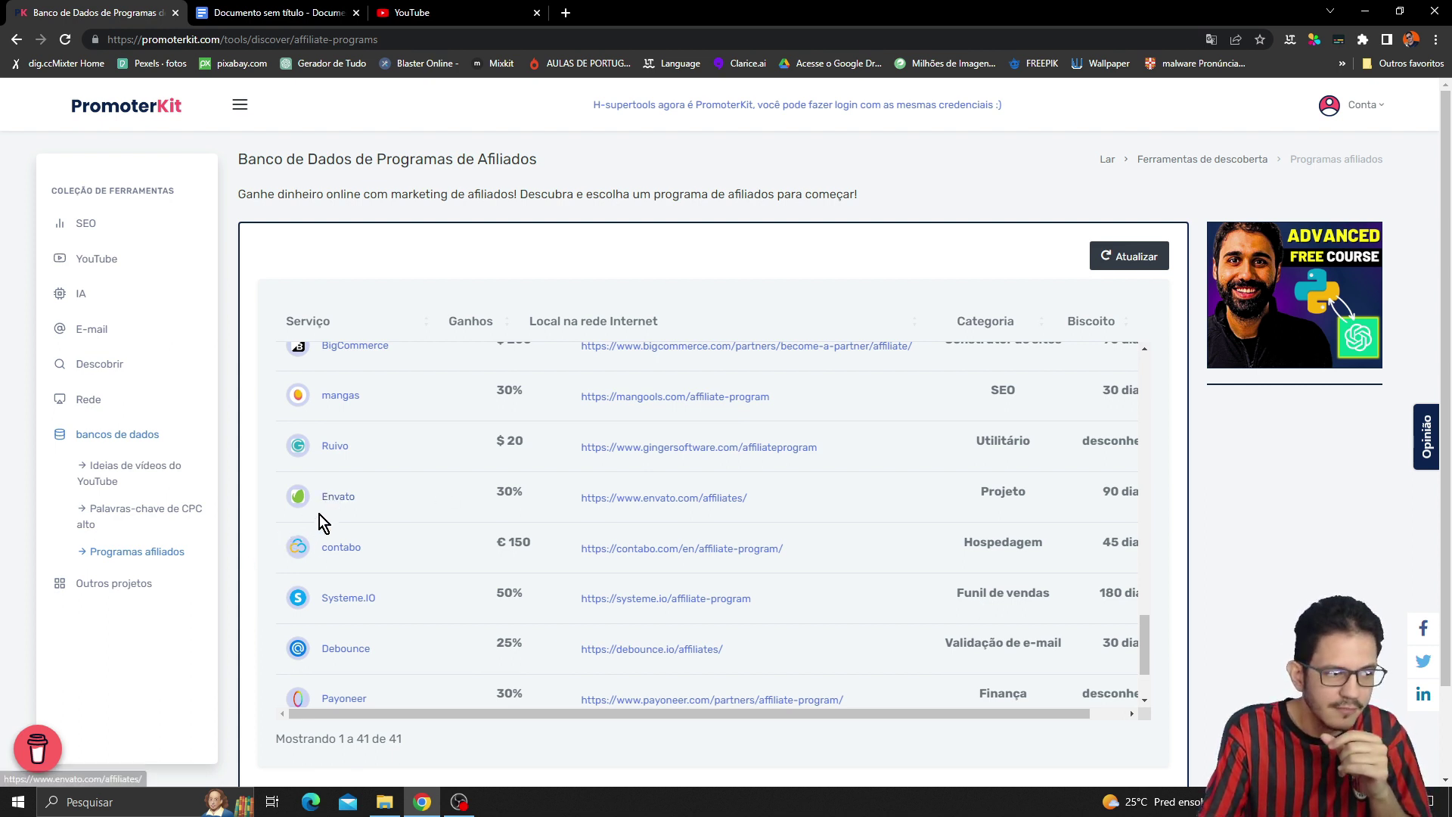
scroll(426, 609, "down", 2)
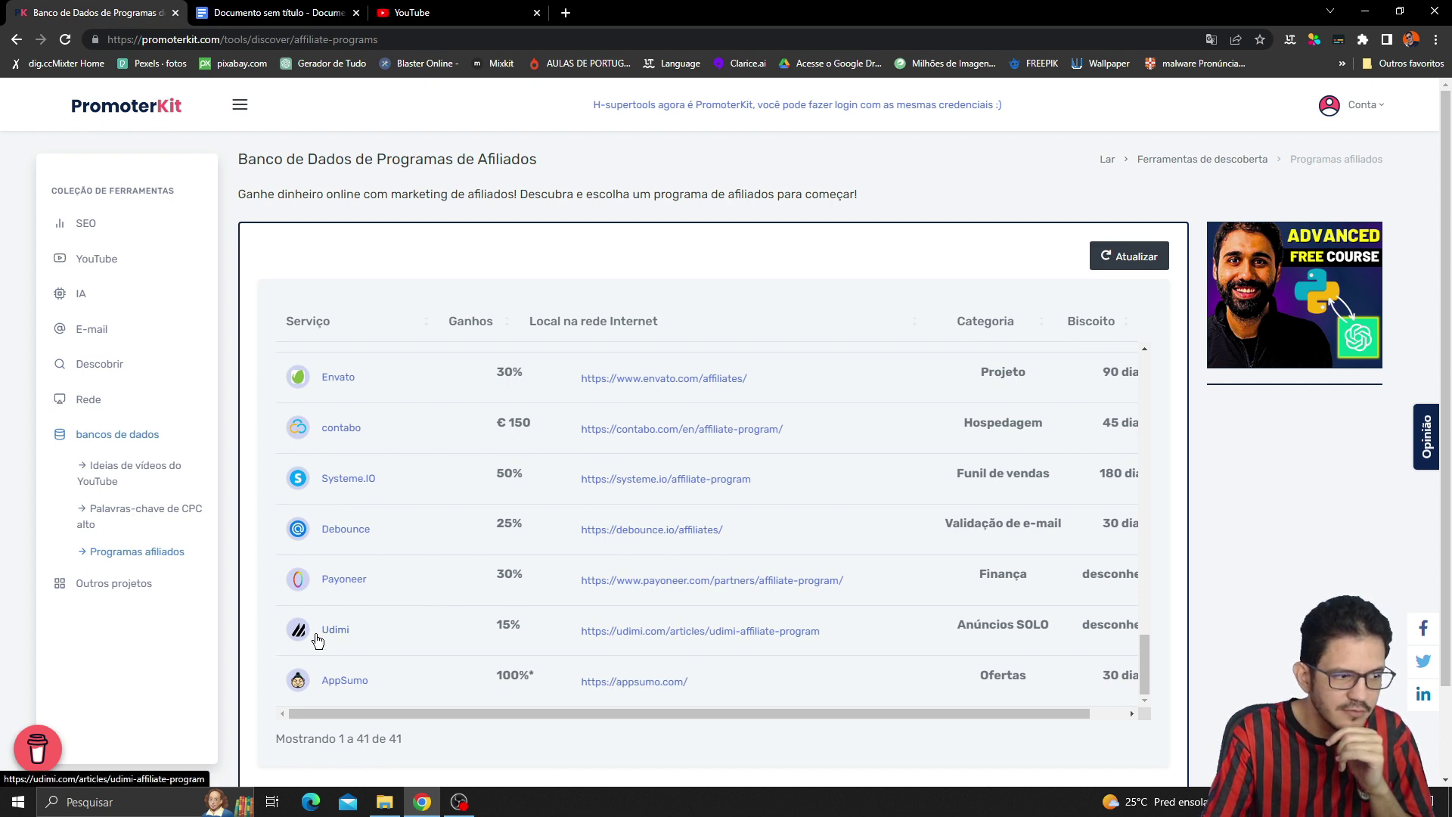
scroll(473, 659, "up", 20)
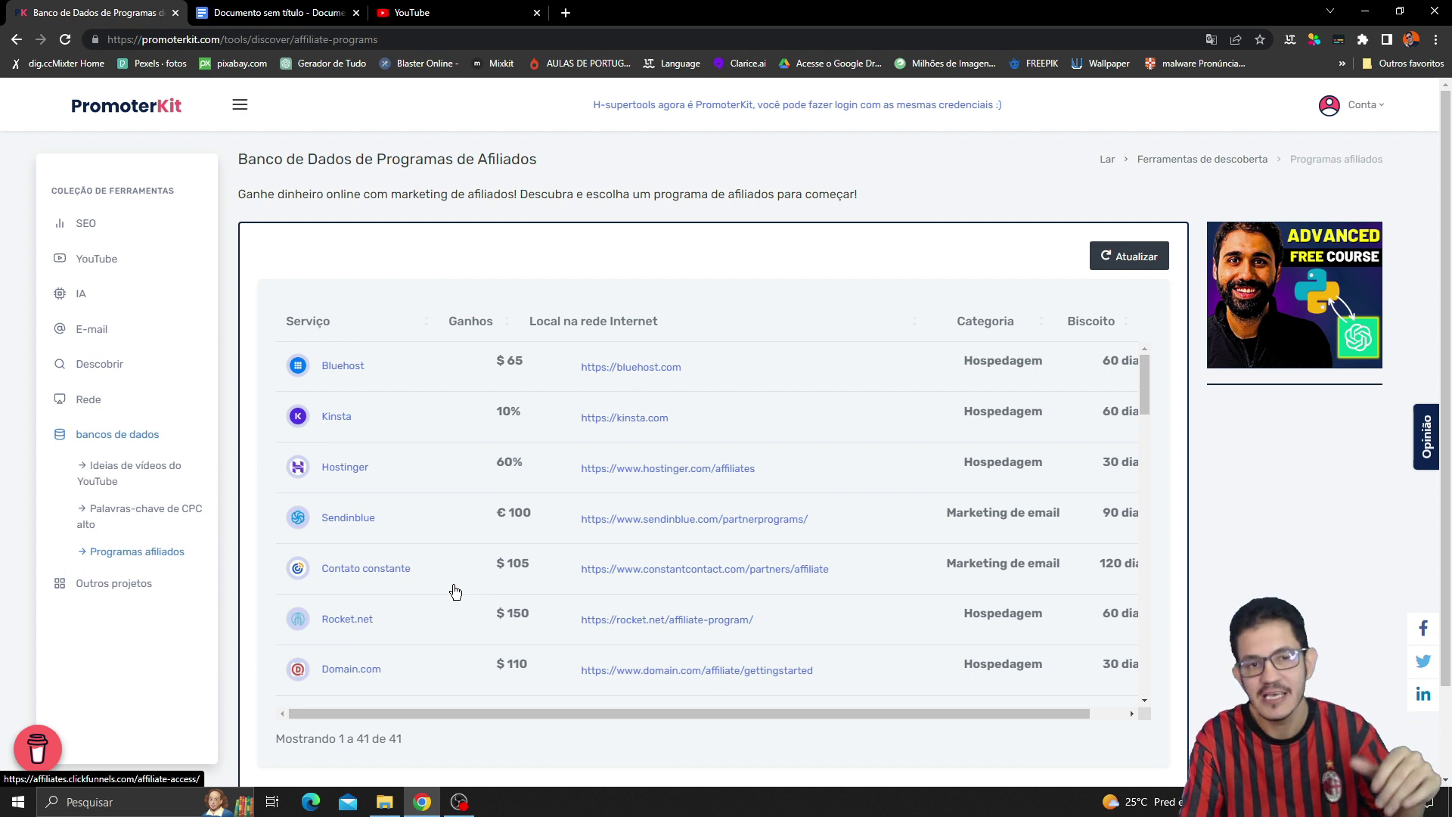
scroll(455, 591, "down", 4)
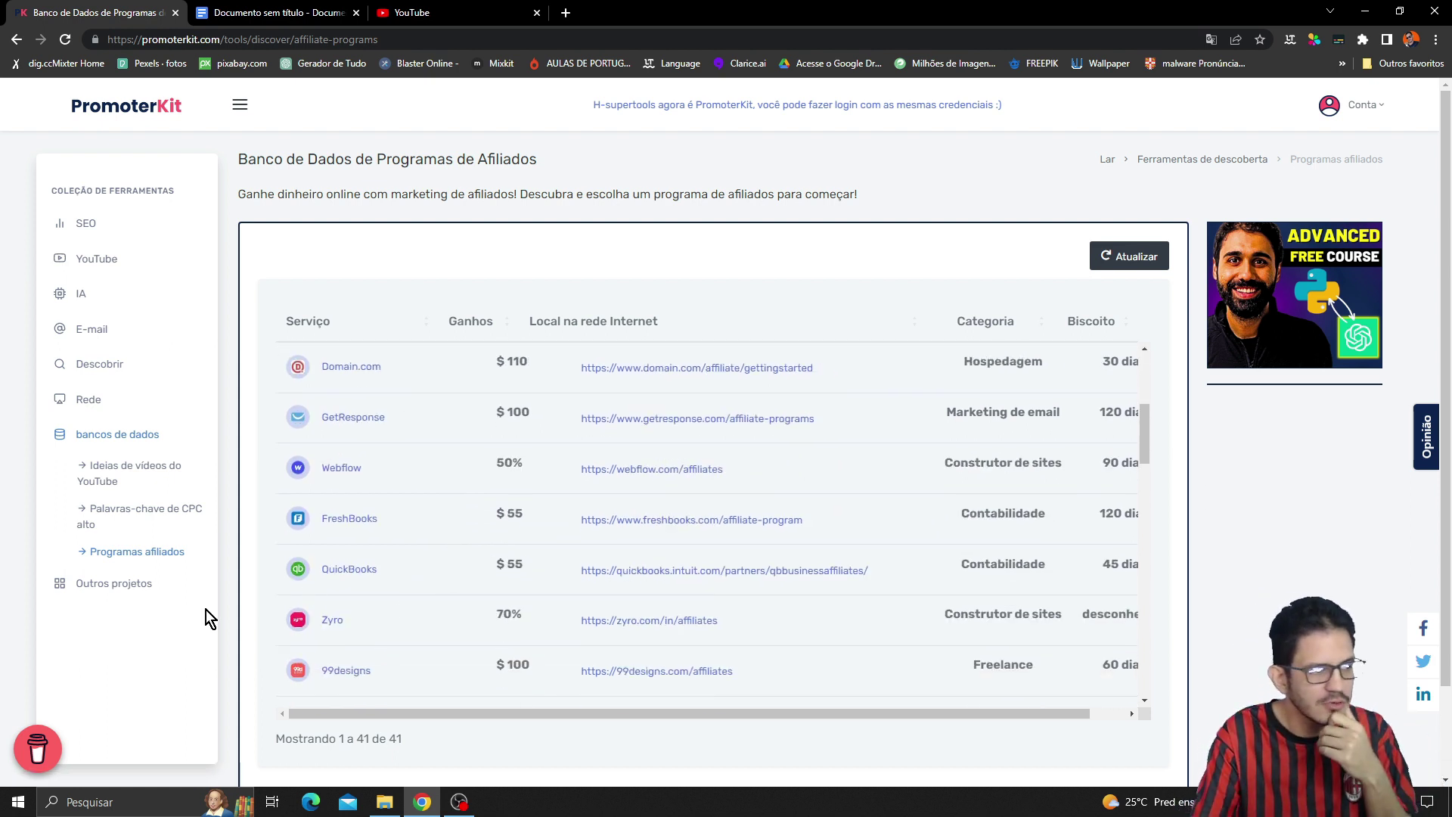
Open the AI image generator from PromoterKit's other projects and dismiss its high-traffic notice.
left_click(129, 586)
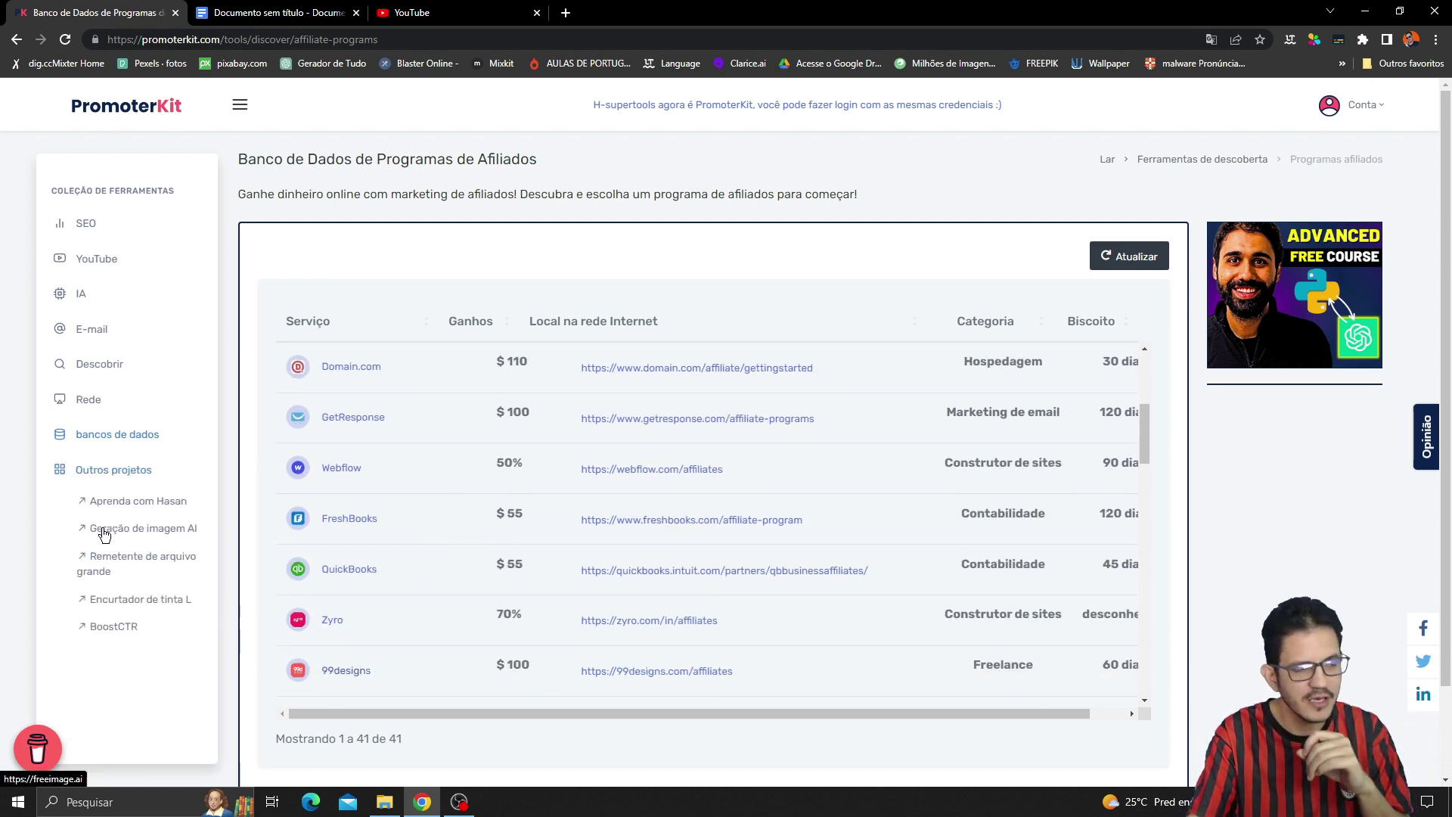
left_click(149, 532)
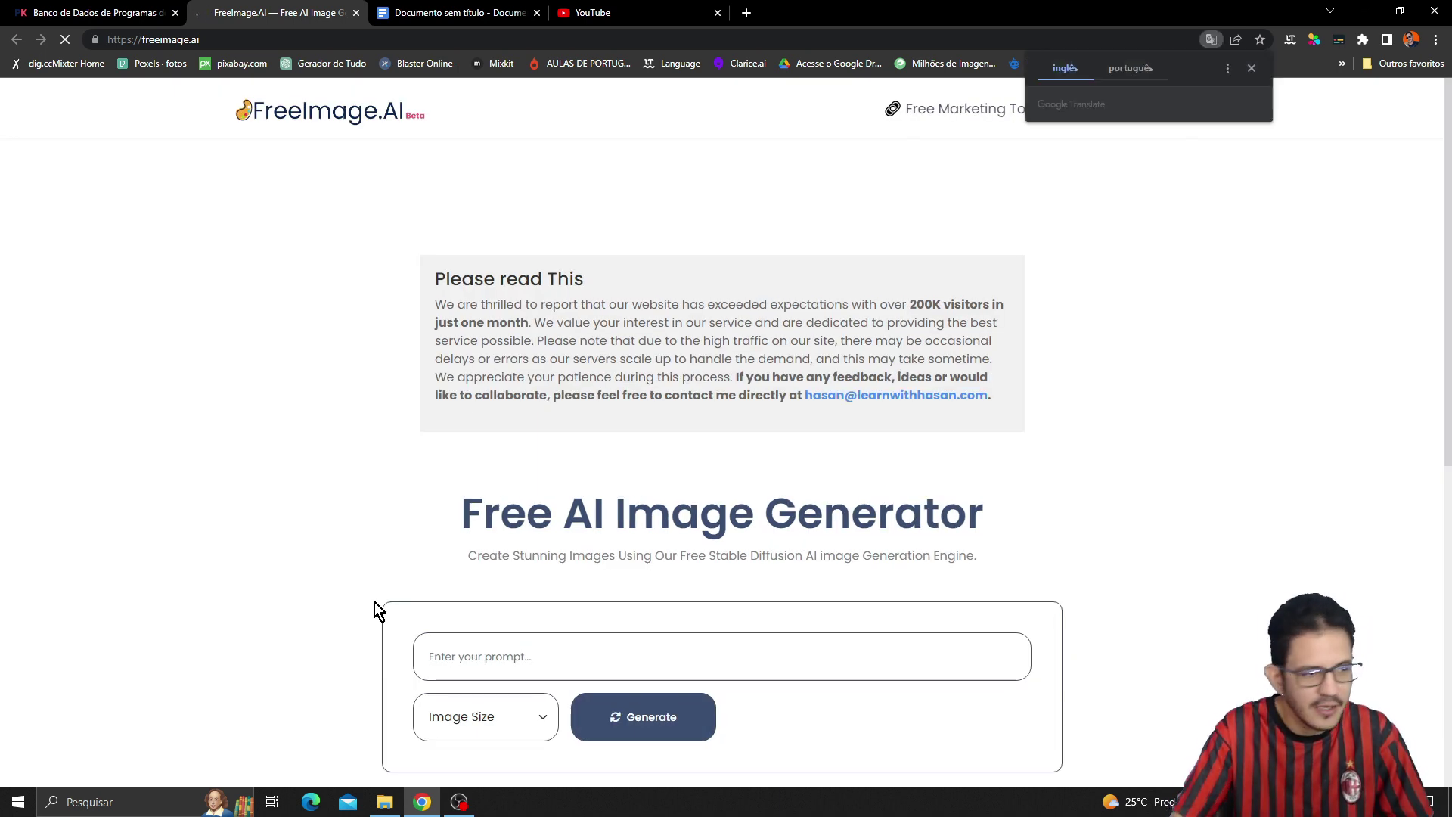
scroll(545, 648, "down", 3)
left_click(538, 441)
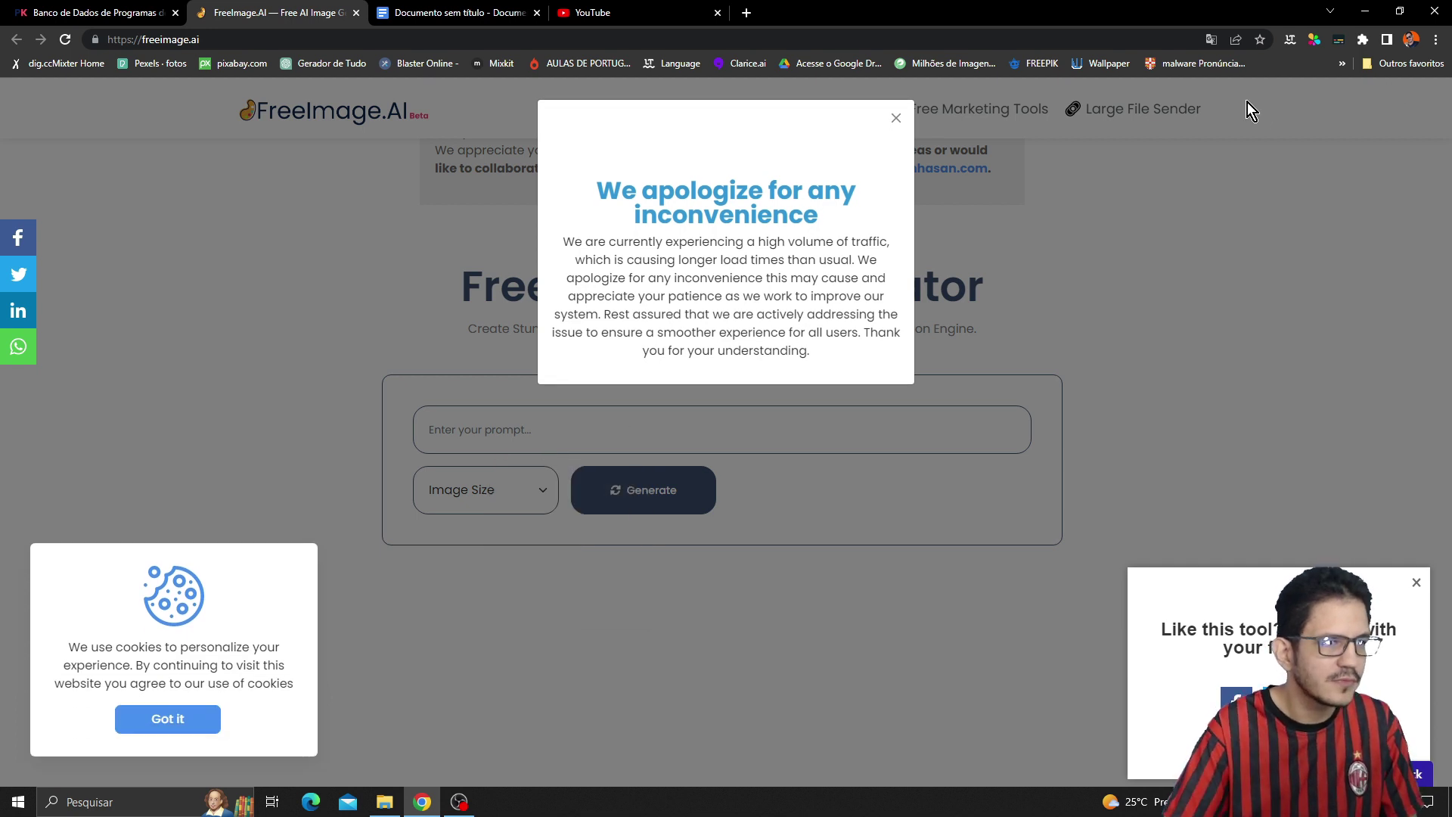
left_click(896, 118)
Generate a 512x512 image from the prompt "gol de futebol" in FreeImage.AI.
left_click(499, 442)
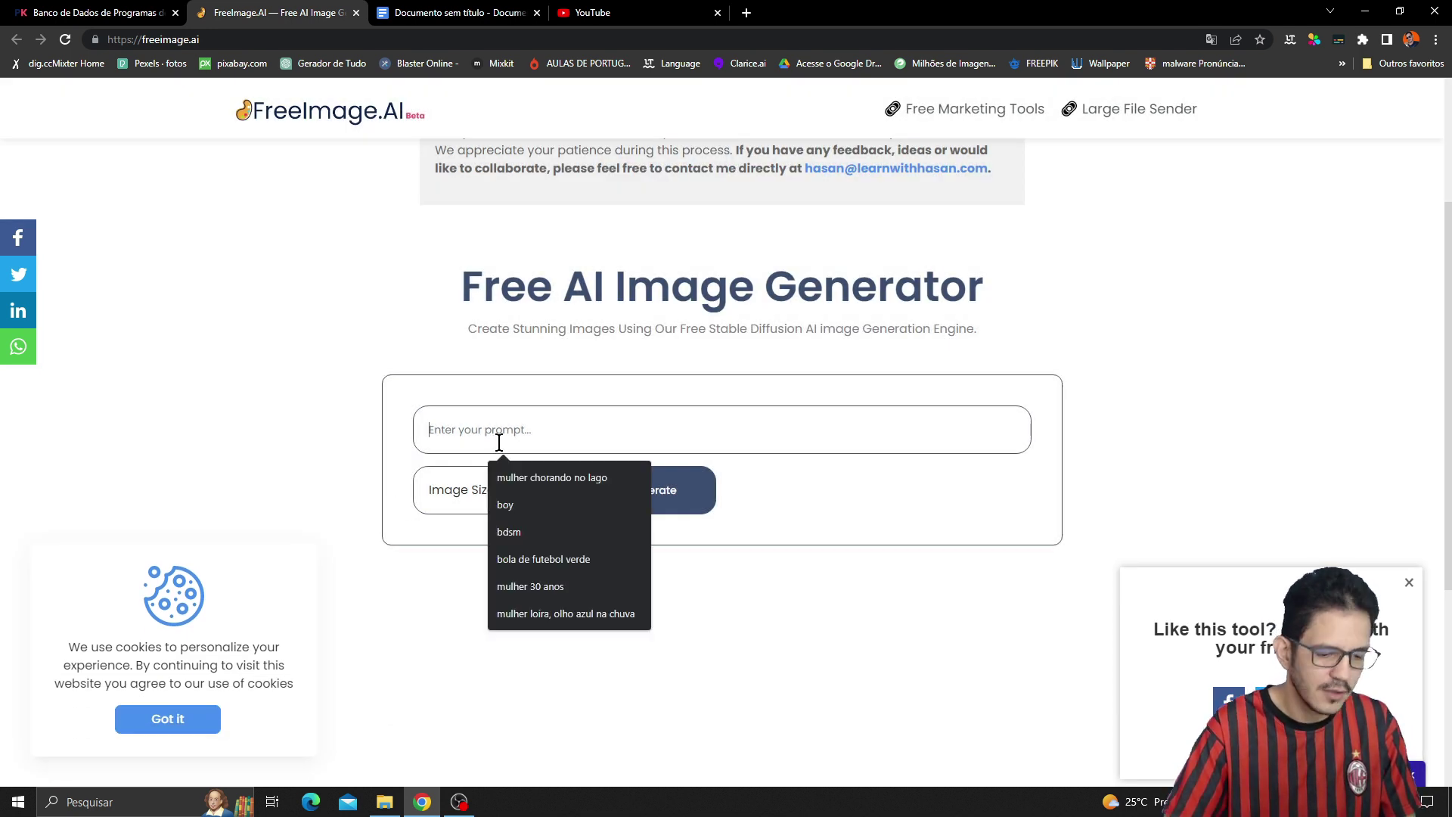
type("gol de futebo")
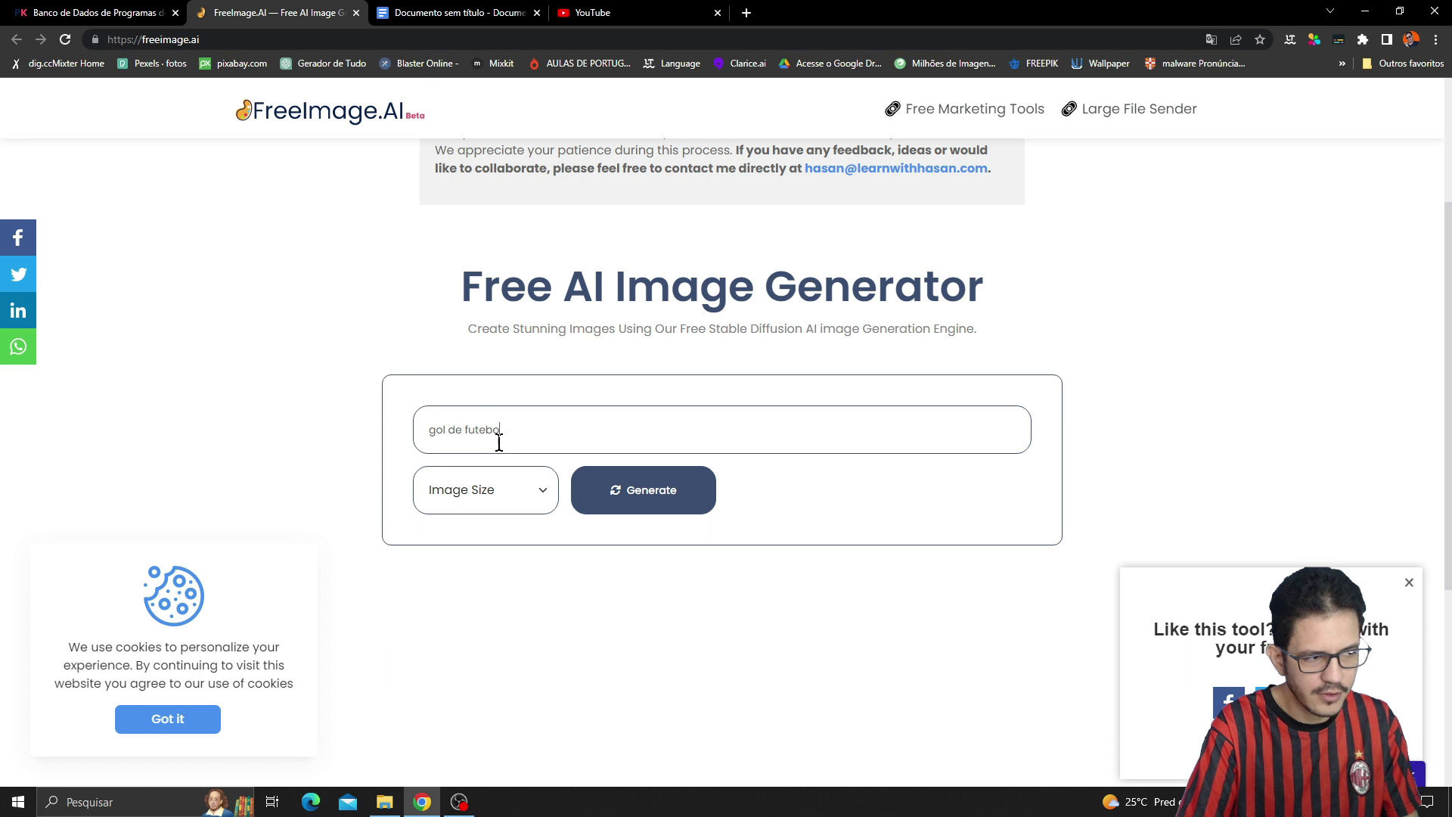
type("l")
left_click(674, 490)
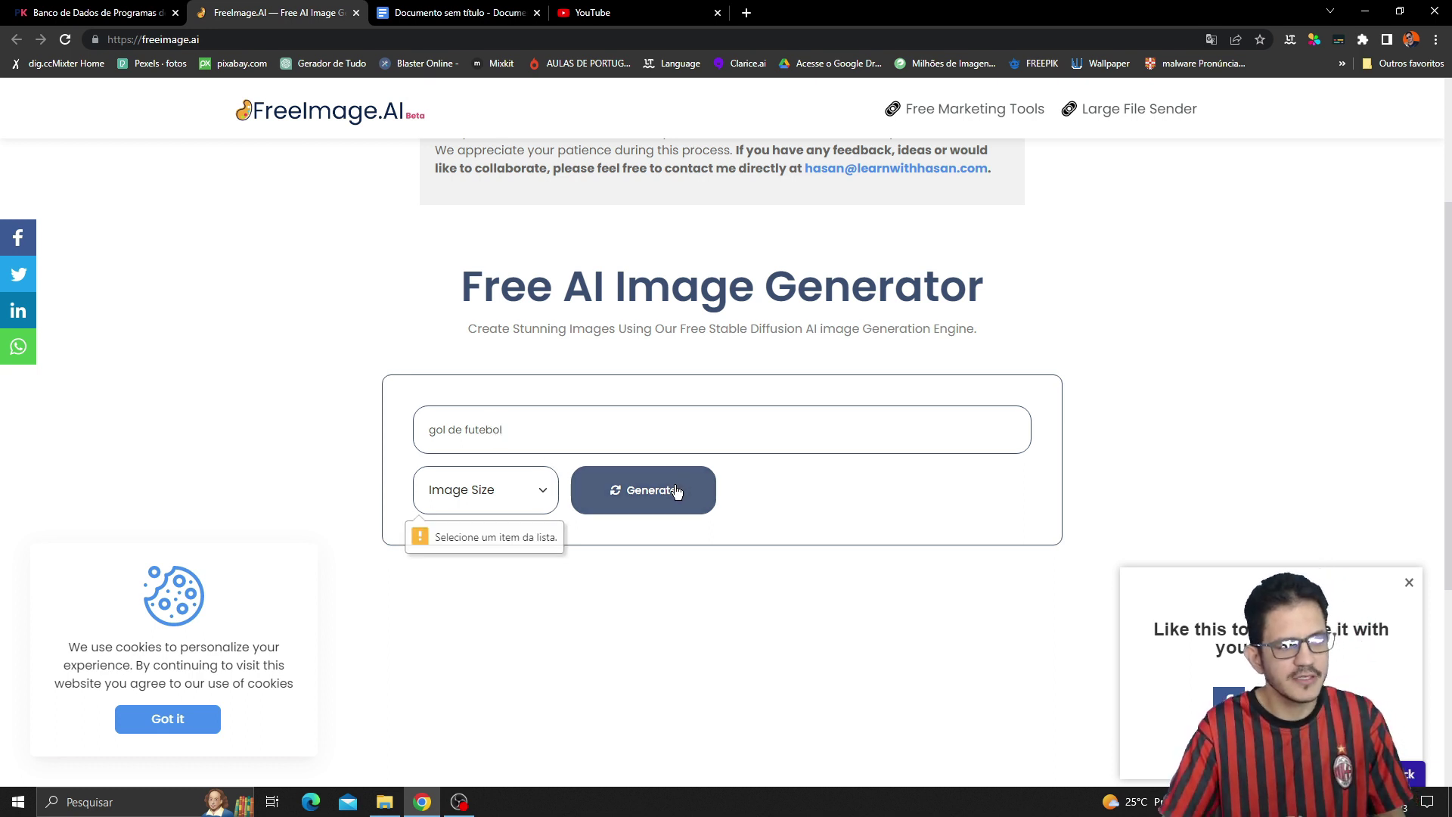
left_click(479, 491)
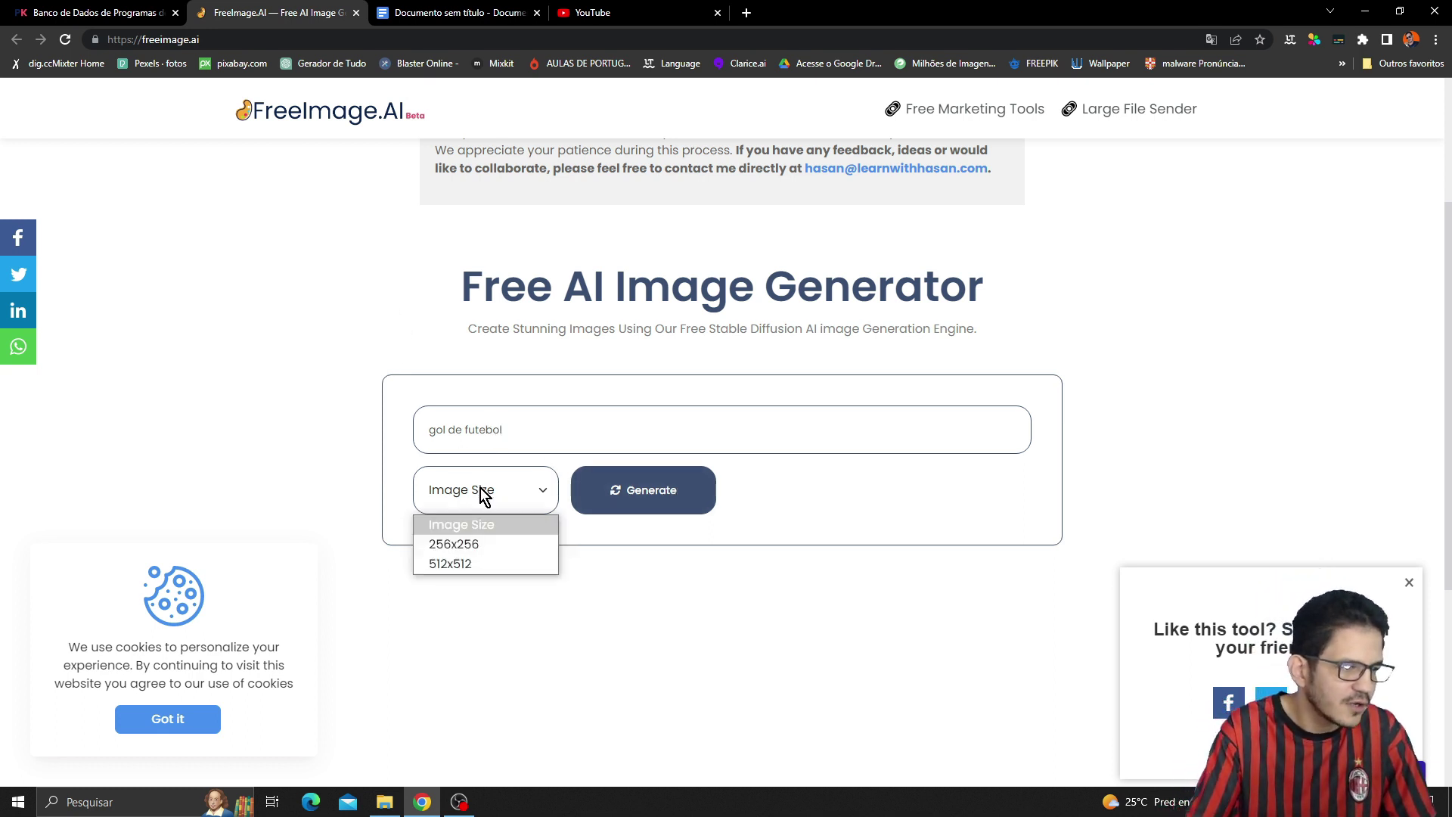
left_click(467, 563)
left_click(660, 492)
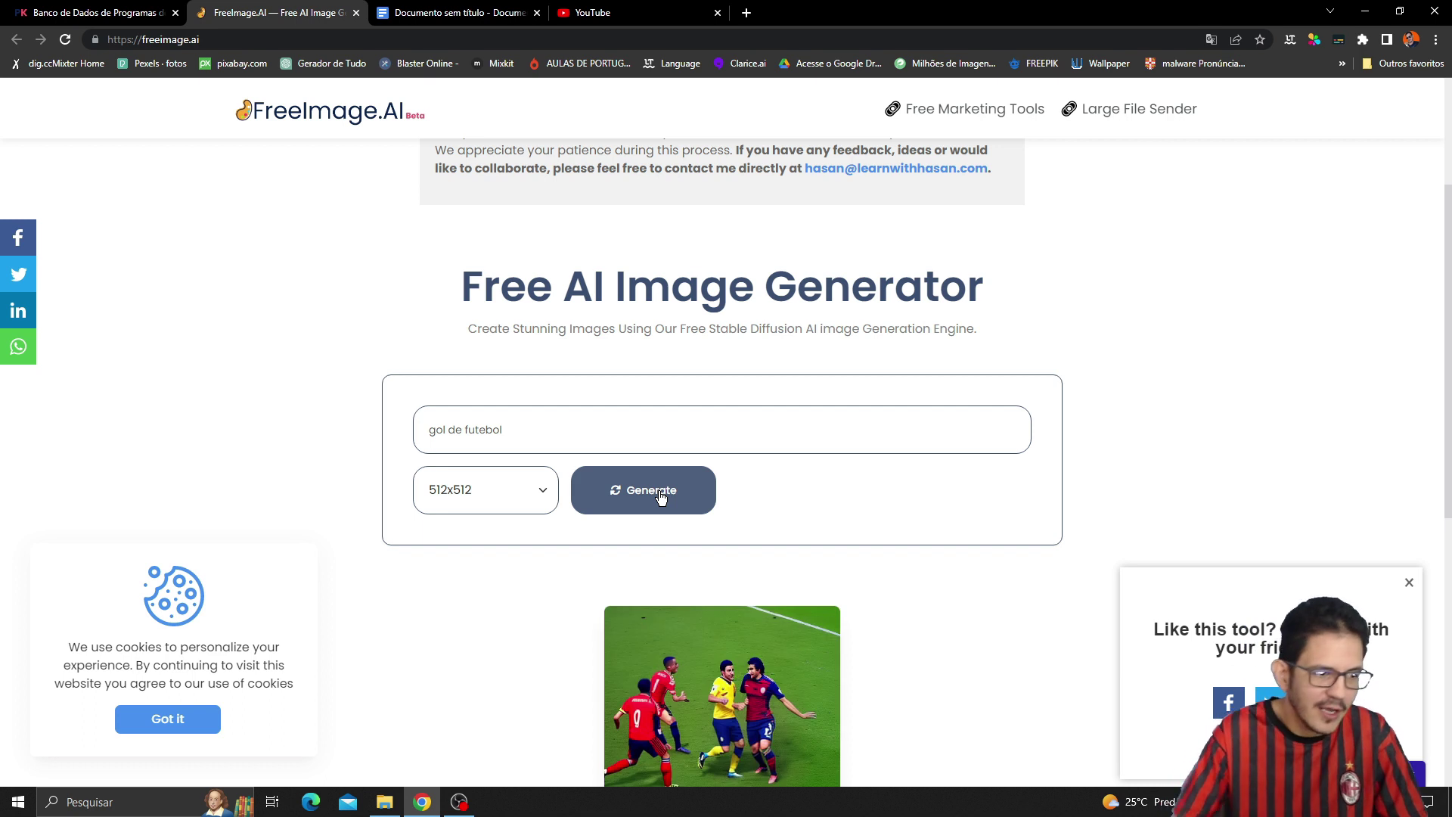
scroll(532, 498, "down", 2)
mouse_move(702, 651)
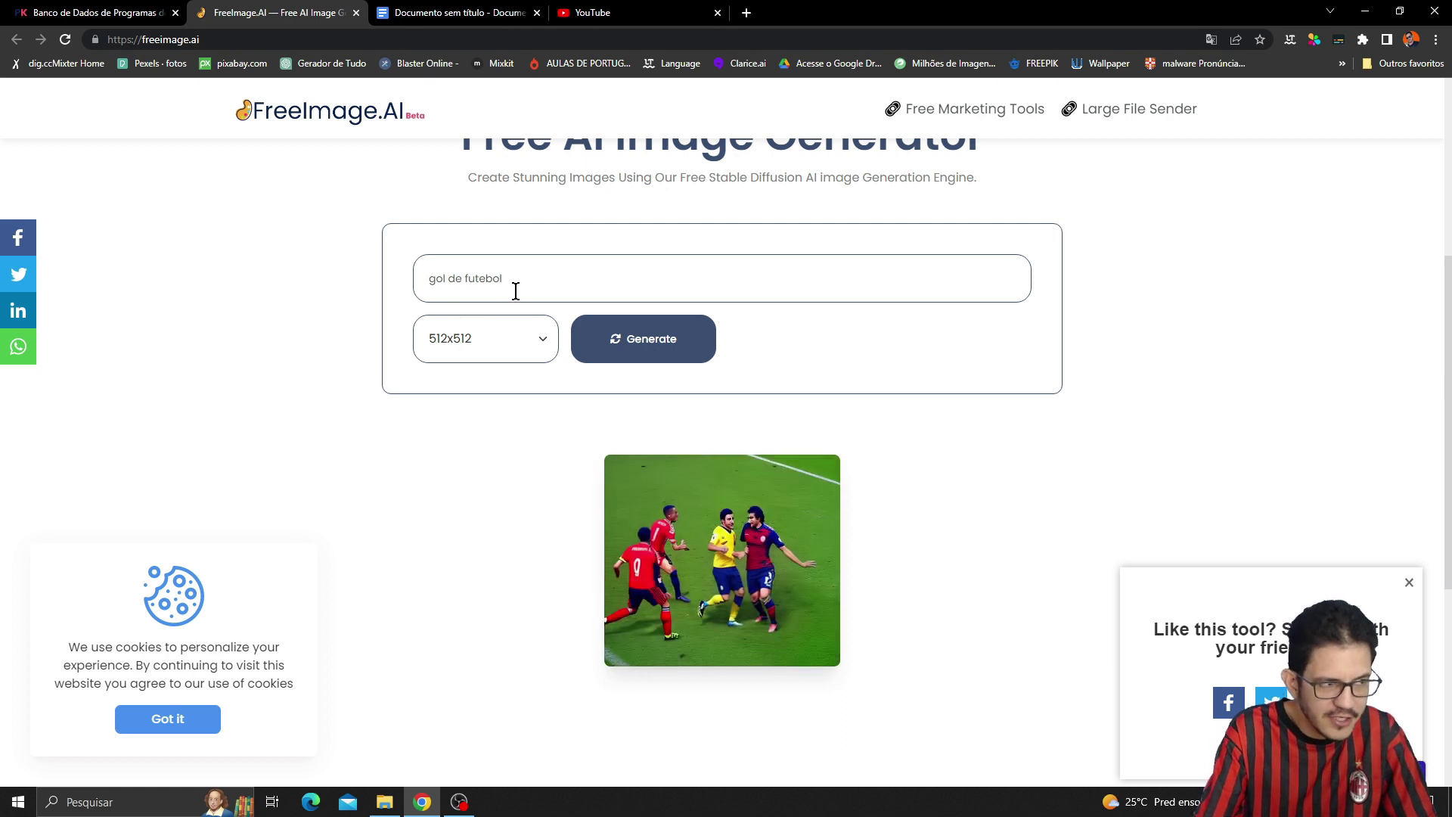
Replace the prompt with "ceu" and generate a second image.
left_click_drag(559, 278, 265, 298)
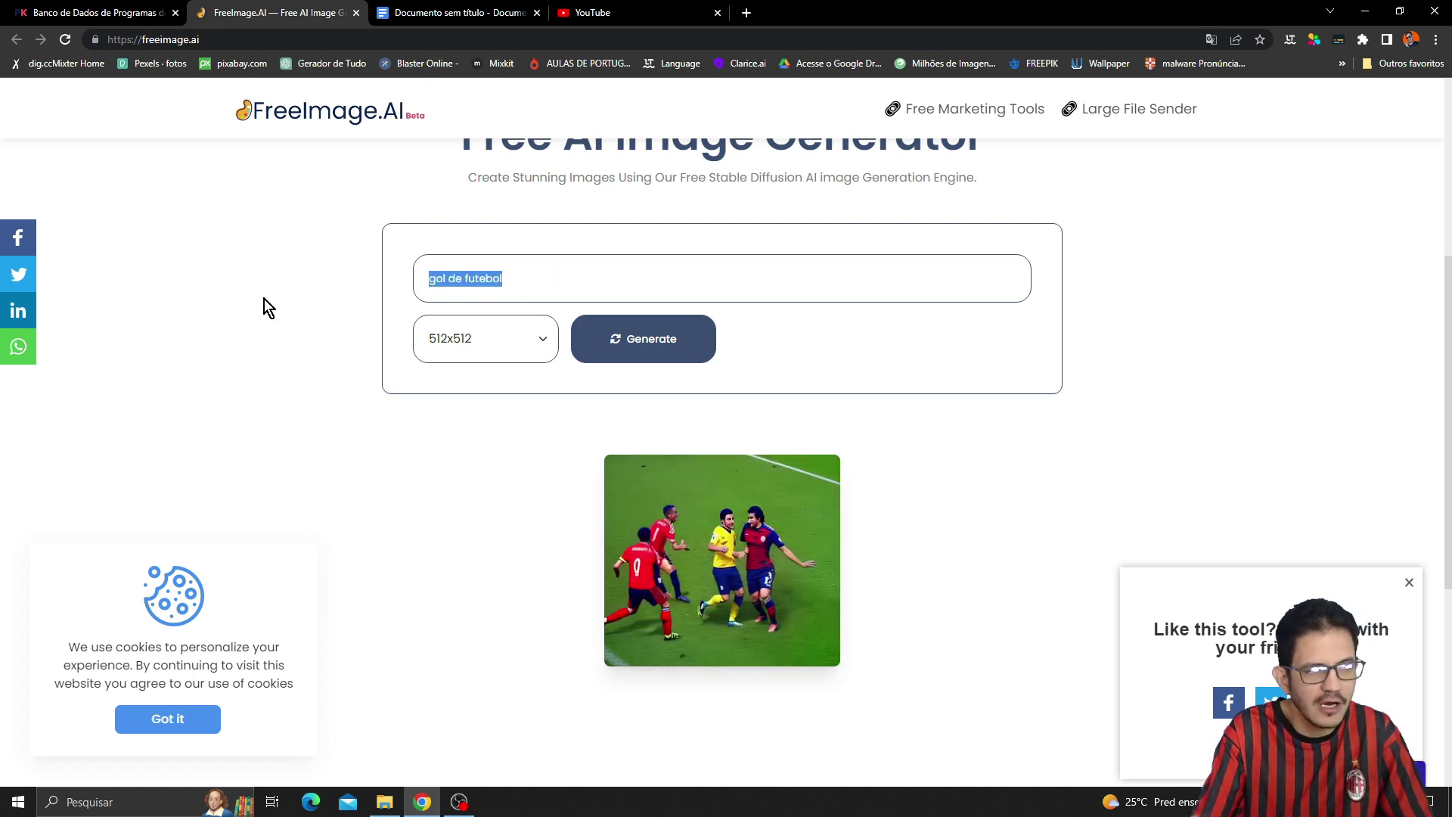
type("pelé")
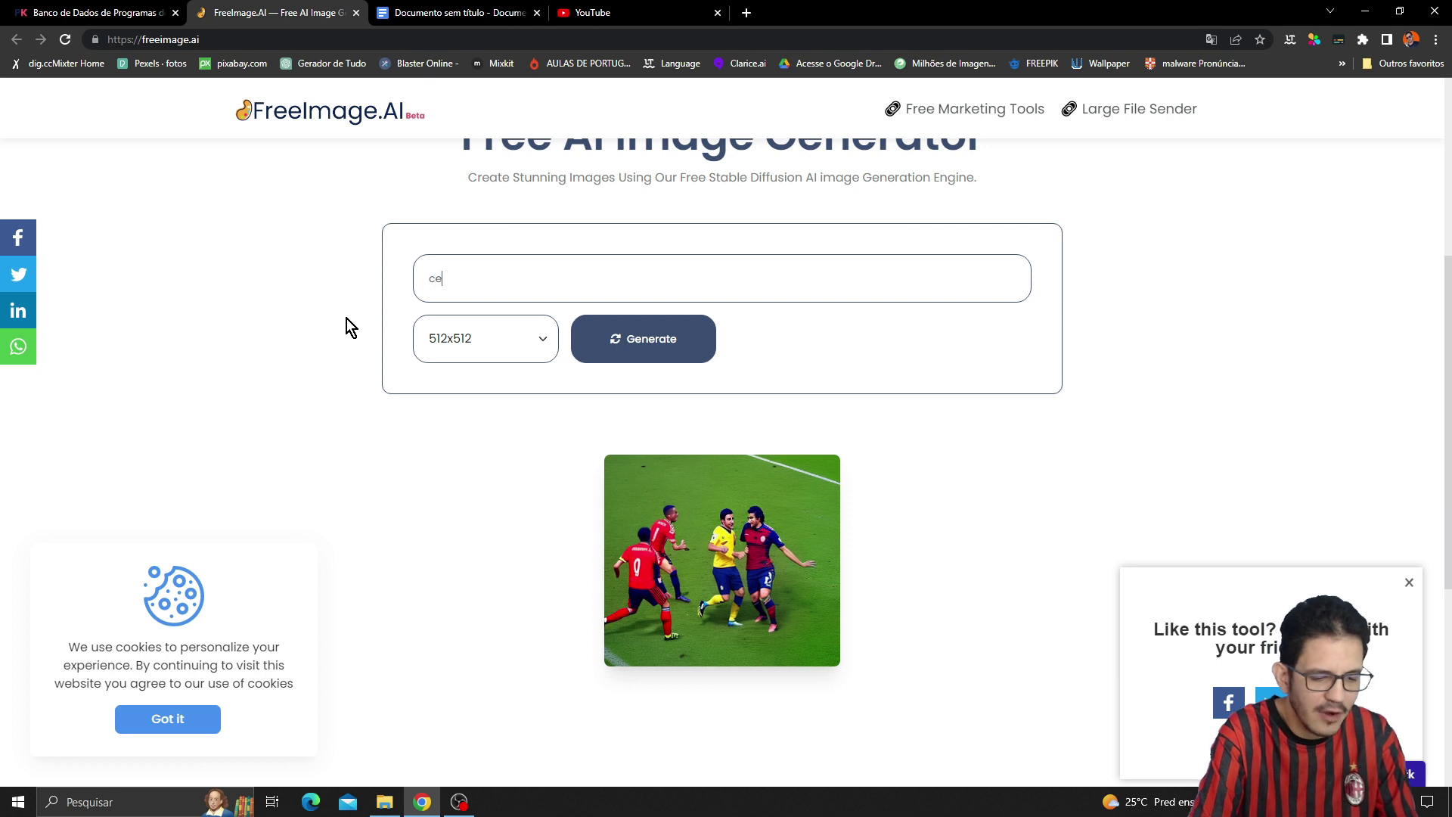
key("Return")
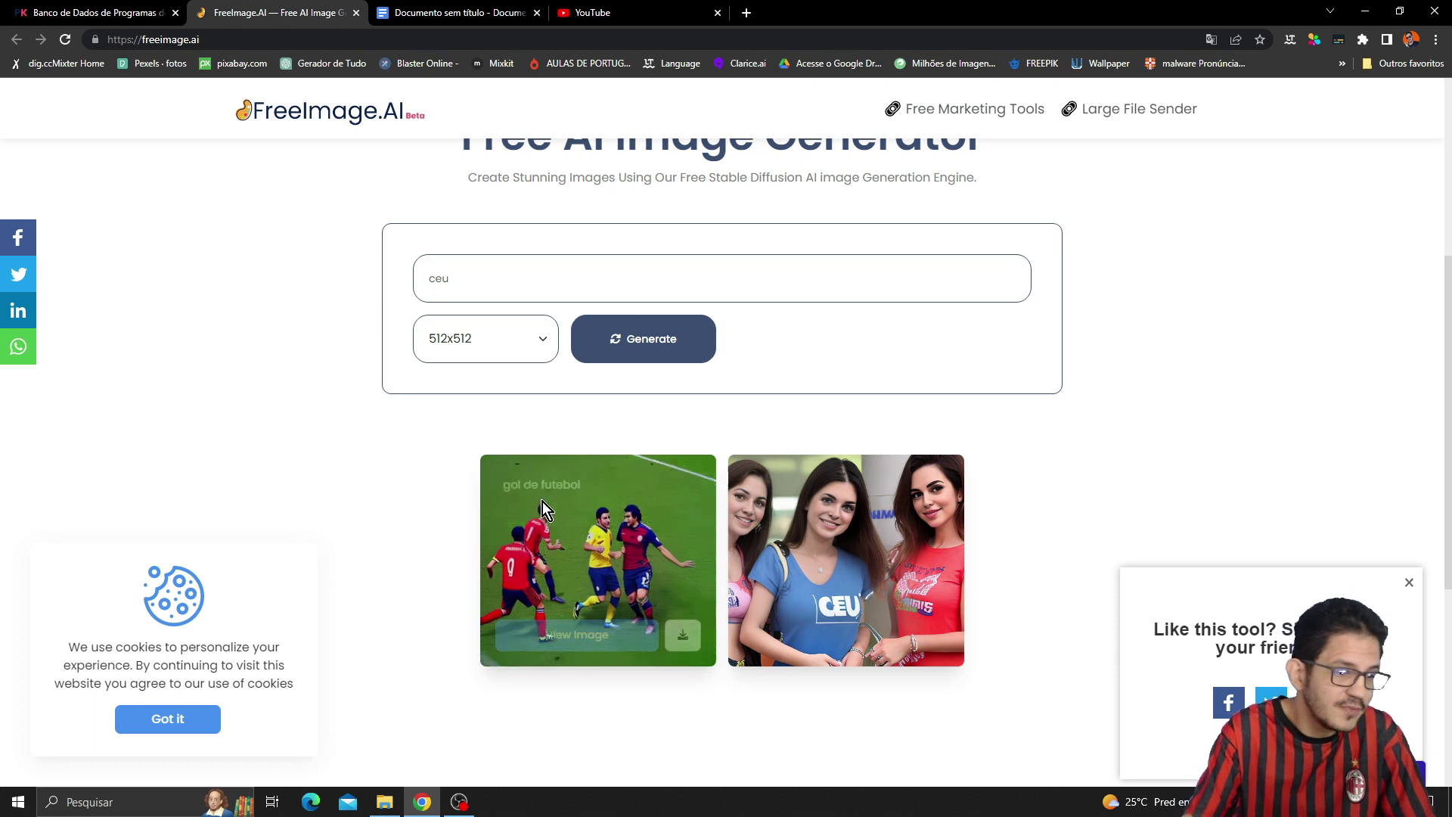
mouse_move(861, 551)
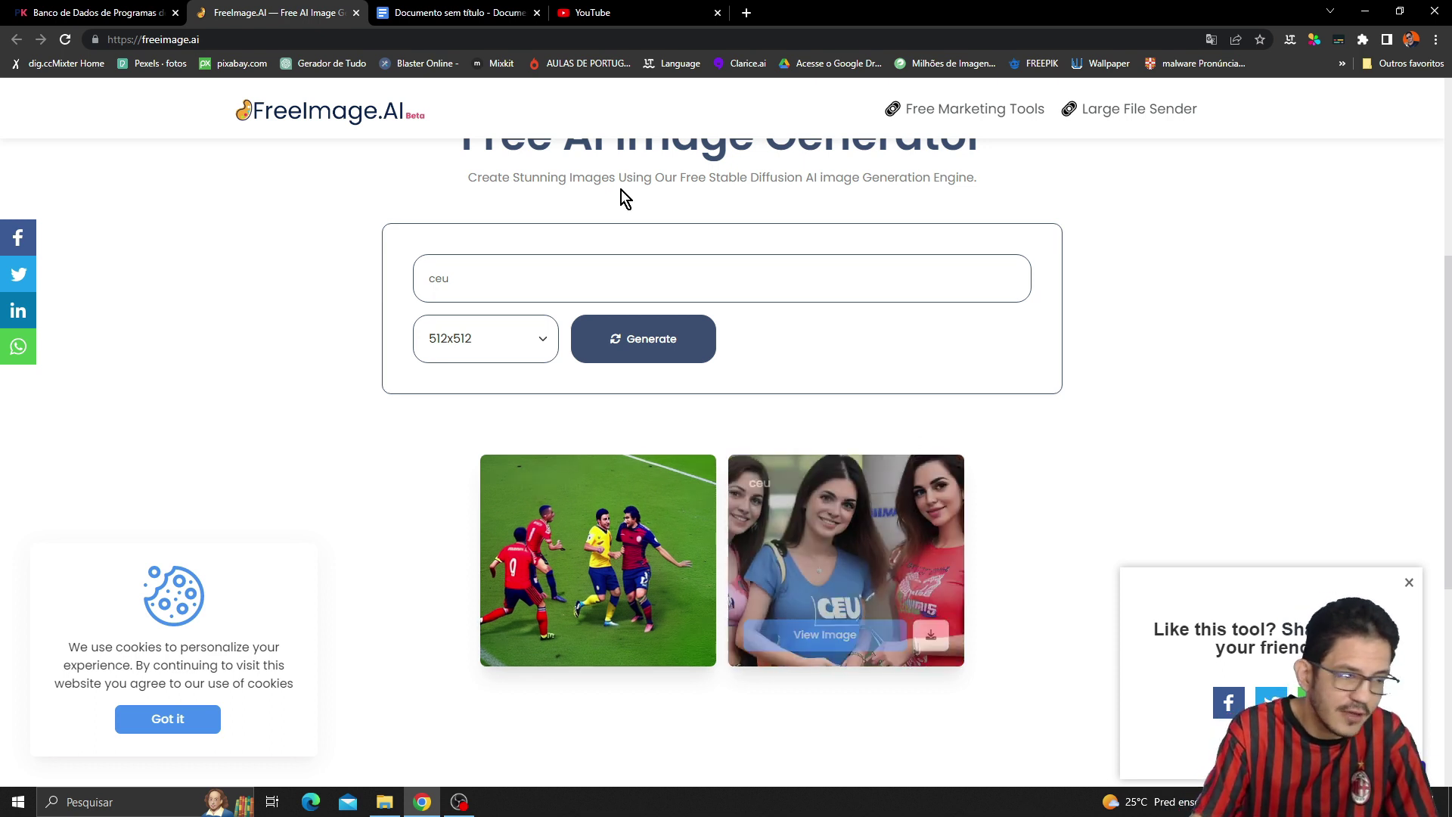
Look over the FreeImage.AI page and return to PromoterKit's affiliate programs database.
scroll(919, 340, "up", 5)
scroll(909, 333, "down", 4)
scroll(904, 376, "up", 4)
left_click(99, 13)
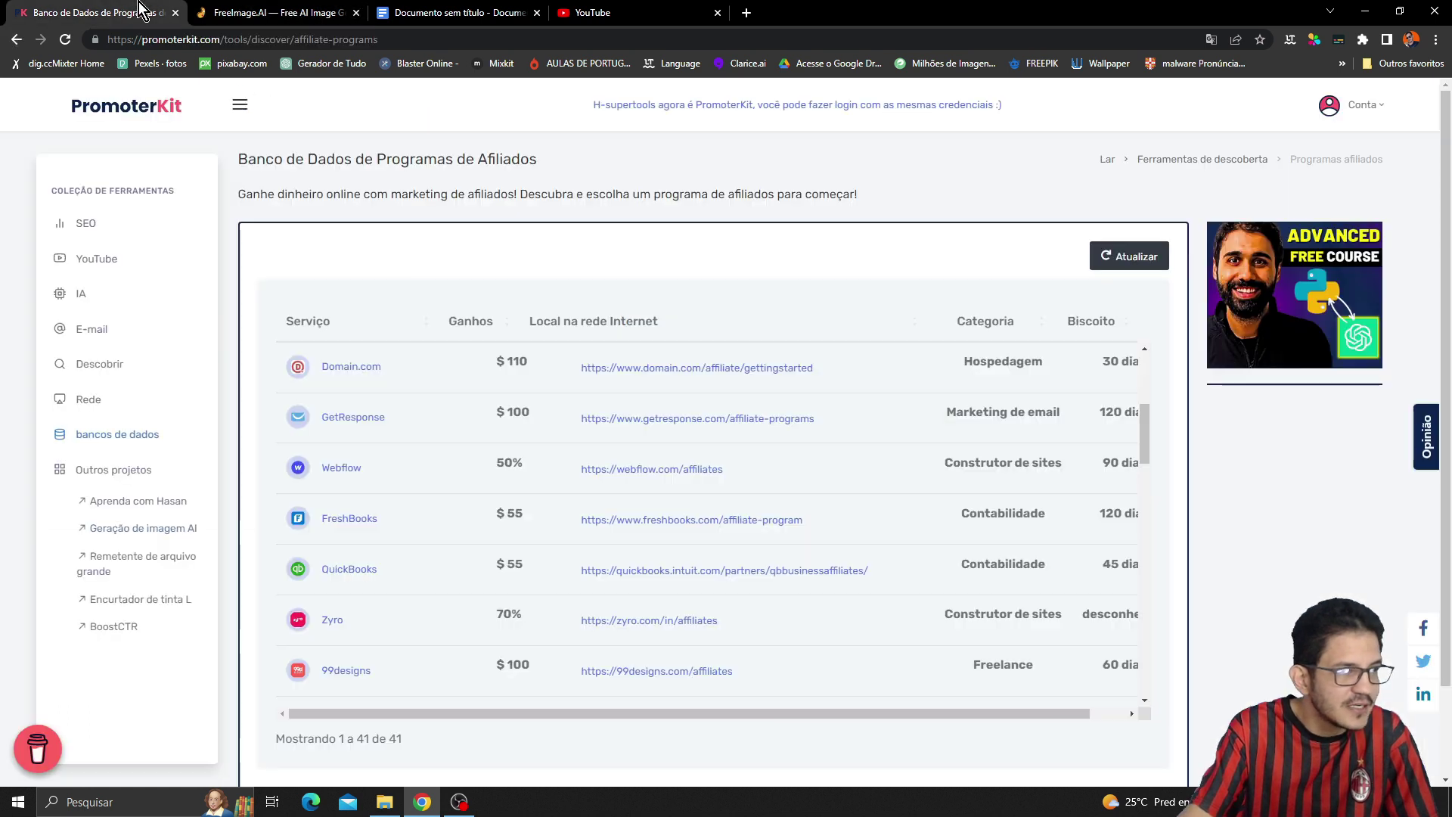
left_click(250, 13)
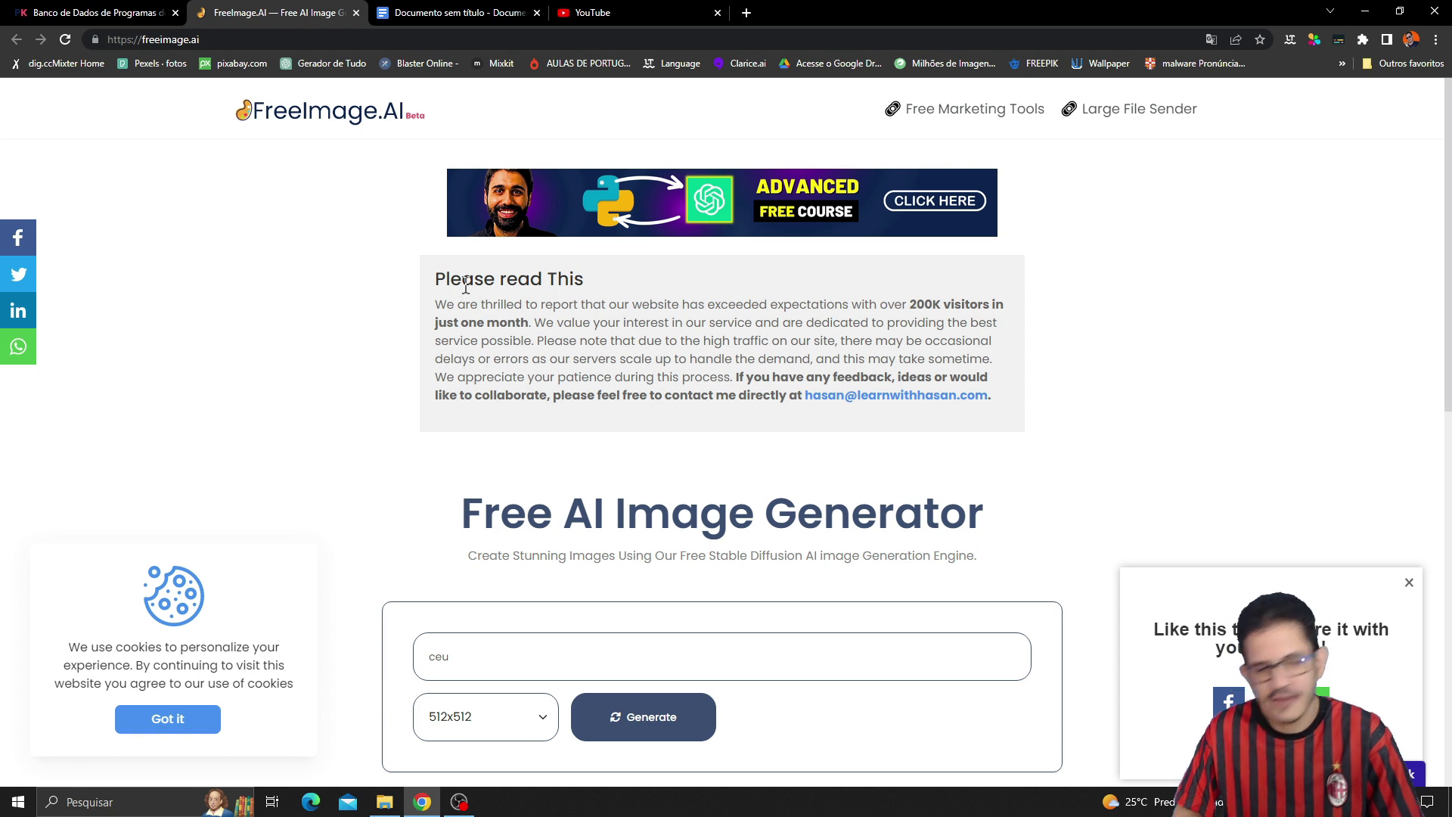
left_click(152, 13)
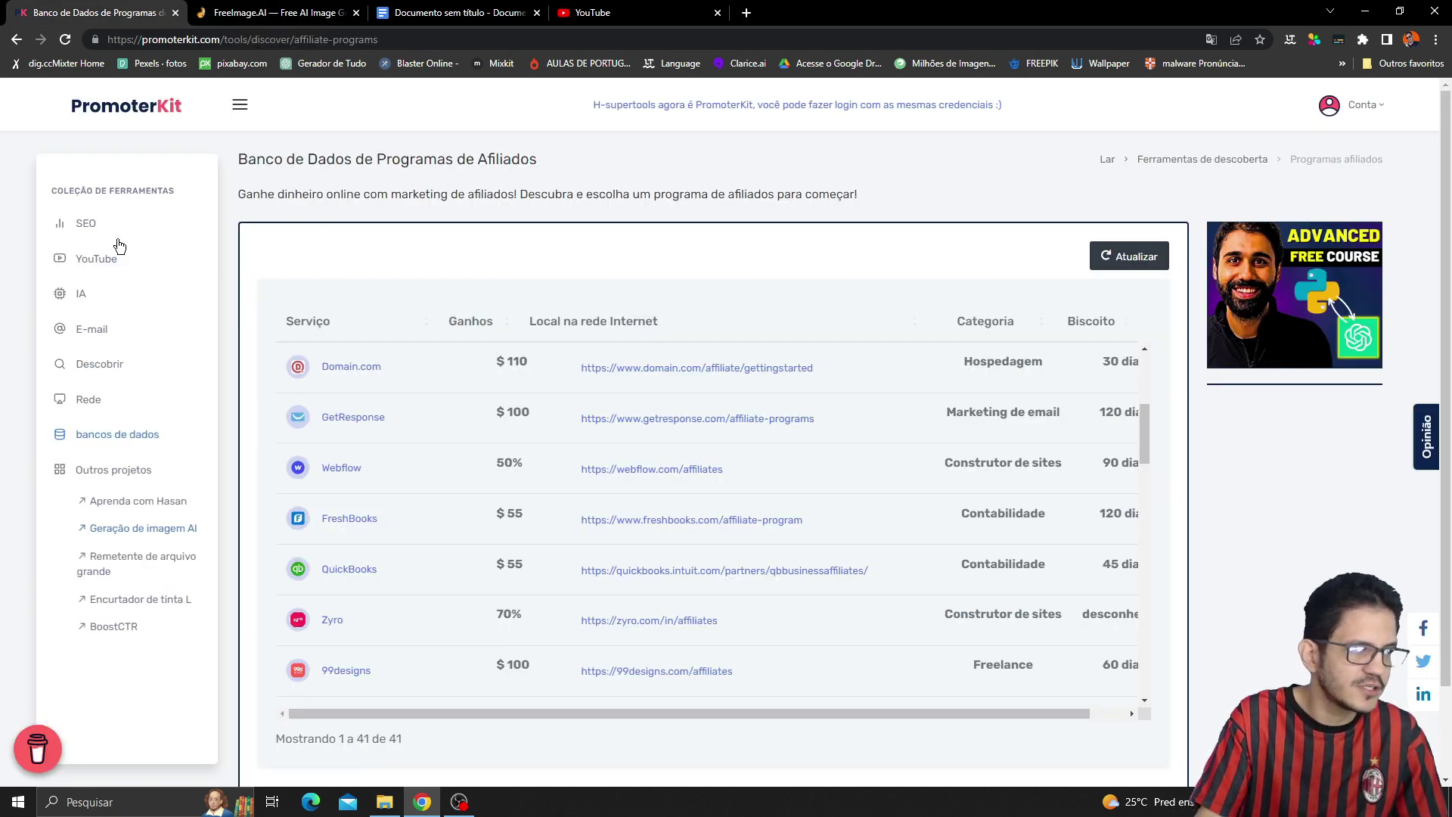